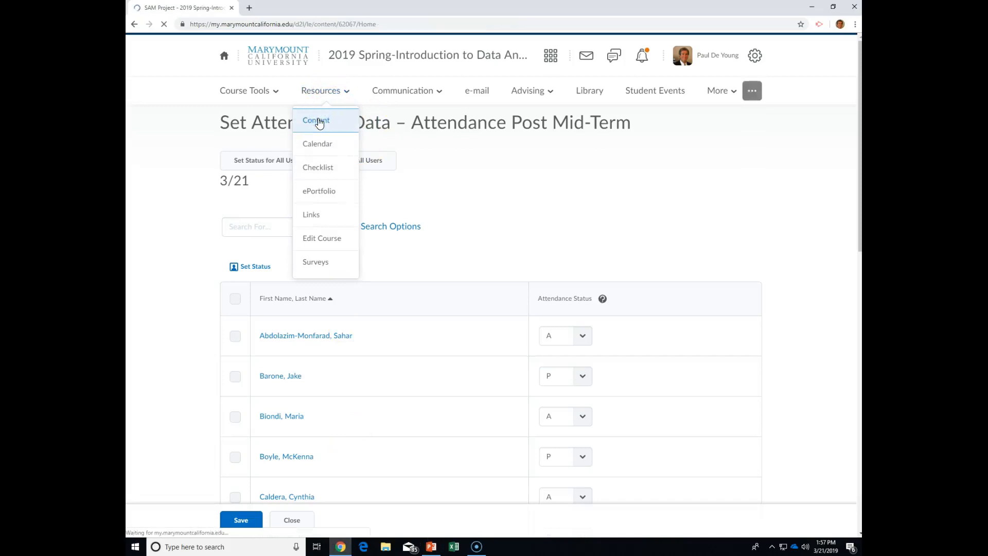
Open the SAM Project section of Module 7 in the course content and launch its Excel Module 7 SAM external learning activity.
scroll(265, 294, down, 1)
scroll(265, 294, down, 12)
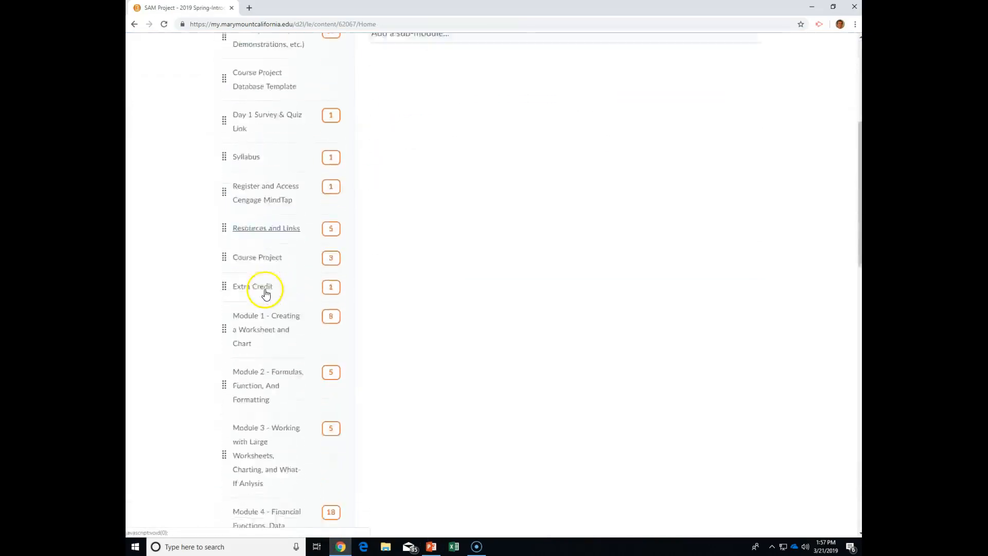
scroll(259, 360, down, 4)
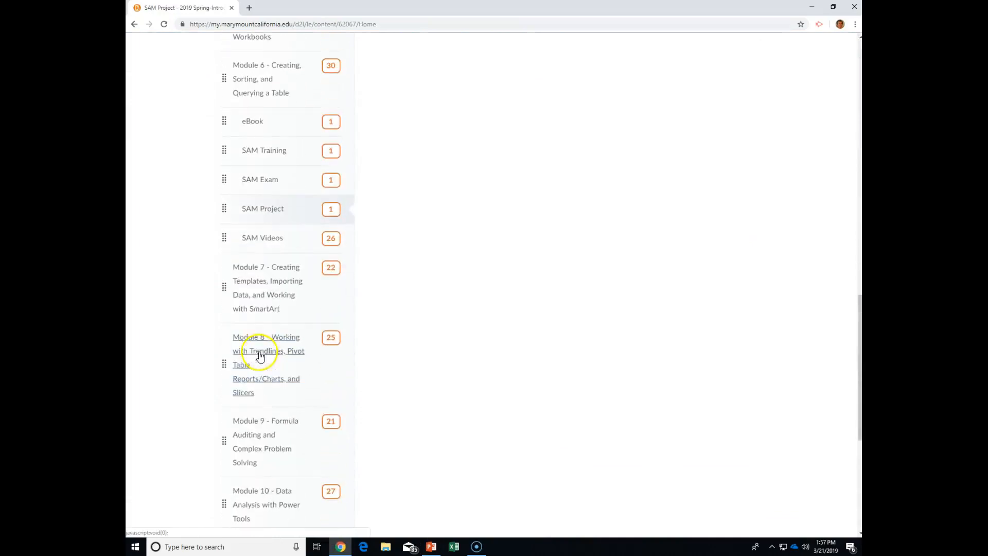
click(255, 298)
click(258, 291)
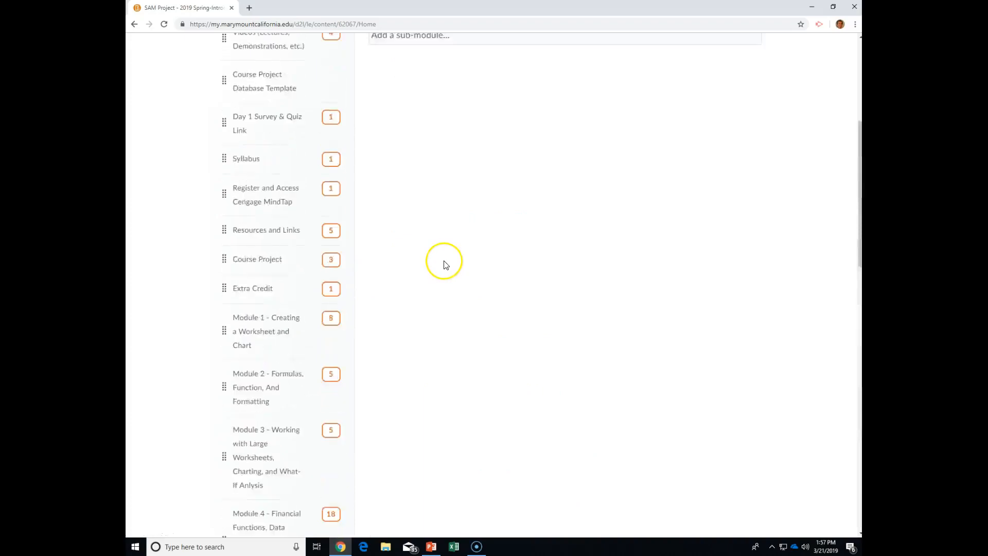
click(444, 257)
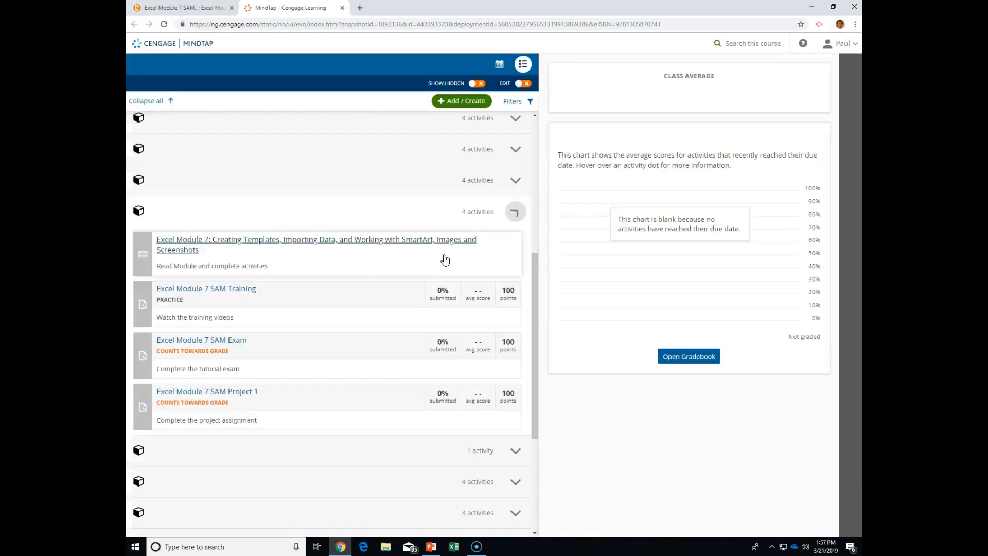
Start Excel Module 7 SAM Project 1 and download its instruction file and start file.
click(455, 247)
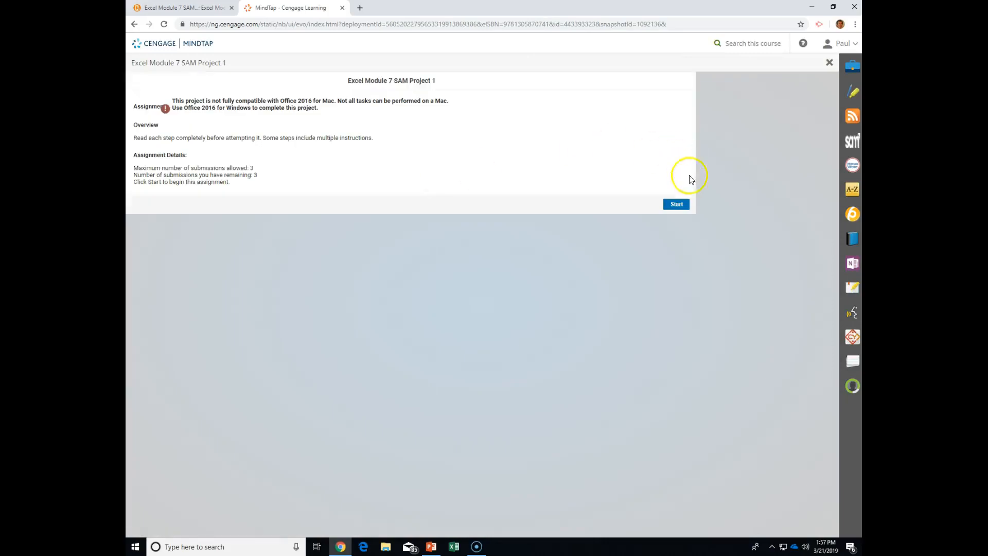
click(677, 204)
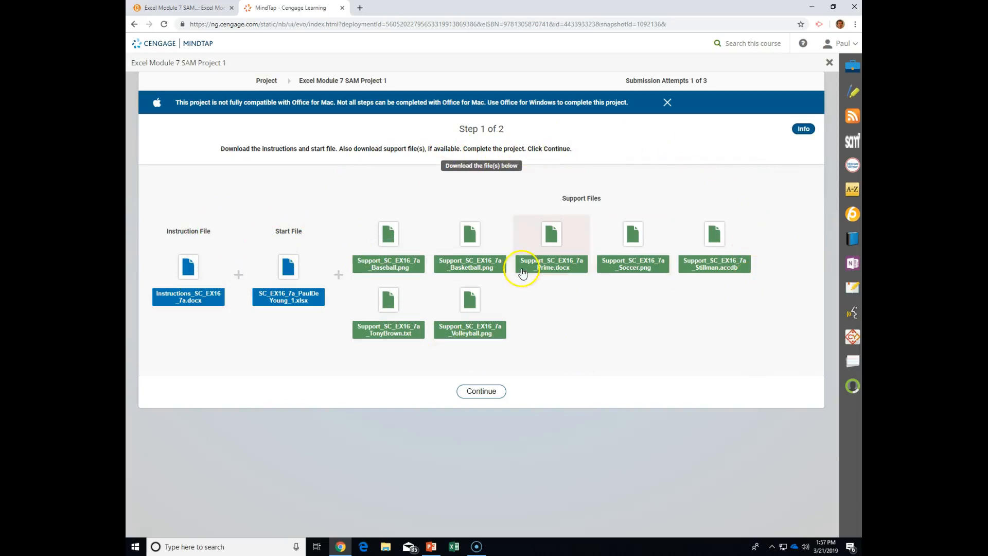
click(186, 273)
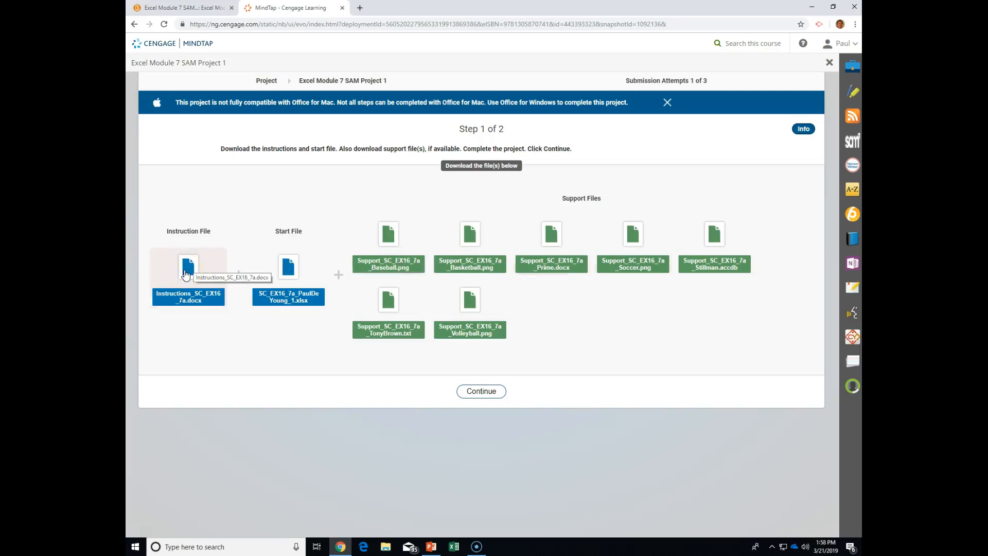
click(295, 279)
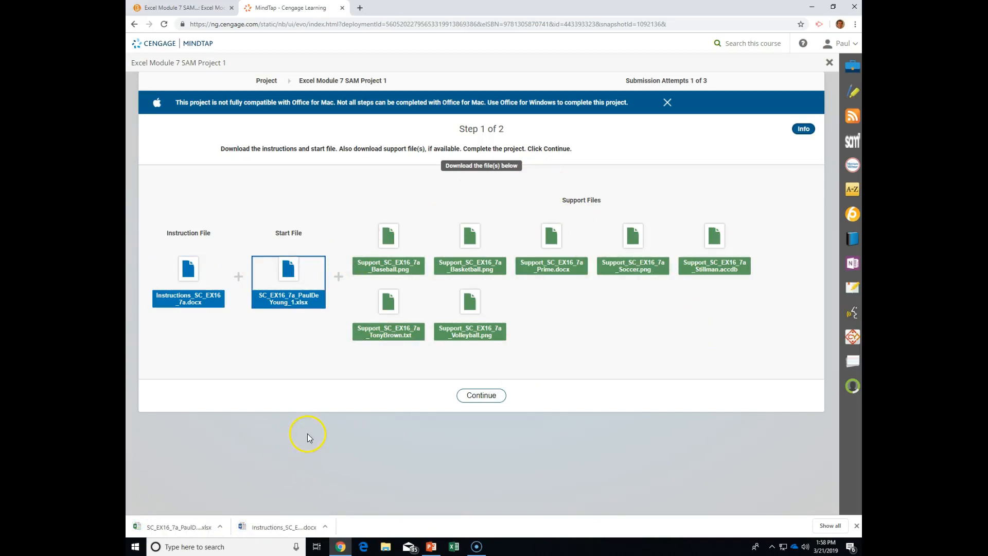
Open the newly downloaded Instructions_SC_EX16_7a (1) document from Downloads, dismiss the Office activation offer, and enable editing to read the getting-started section.
click(387, 548)
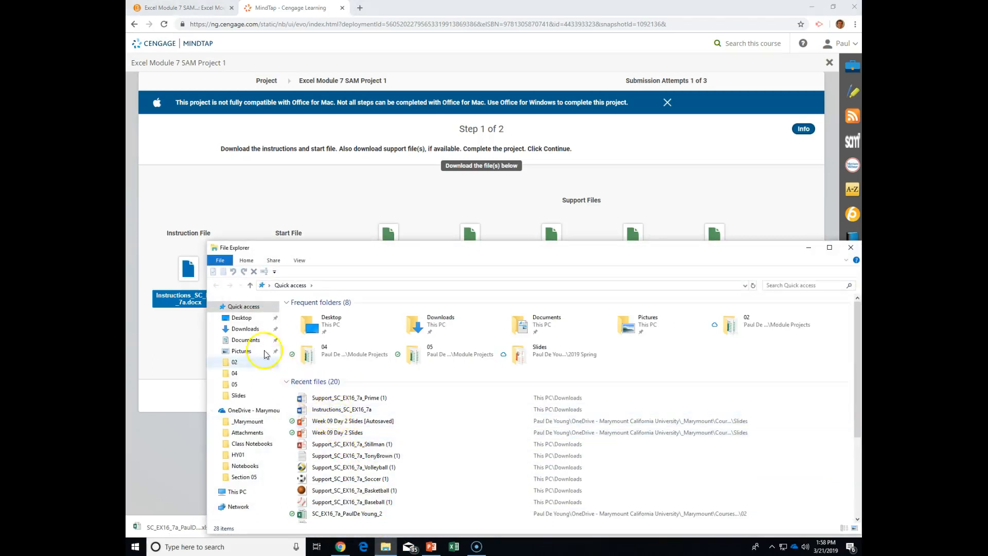
click(255, 330)
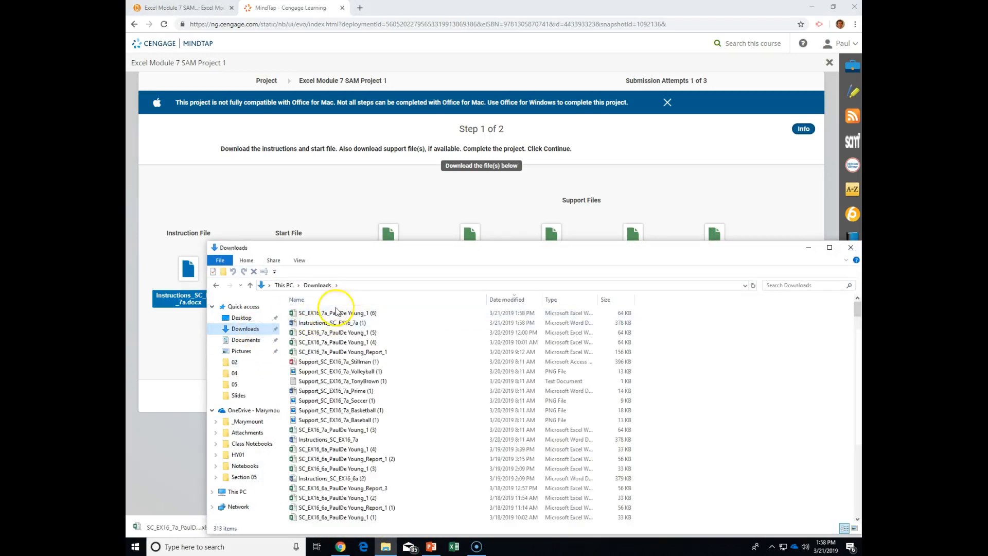
double_click(337, 323)
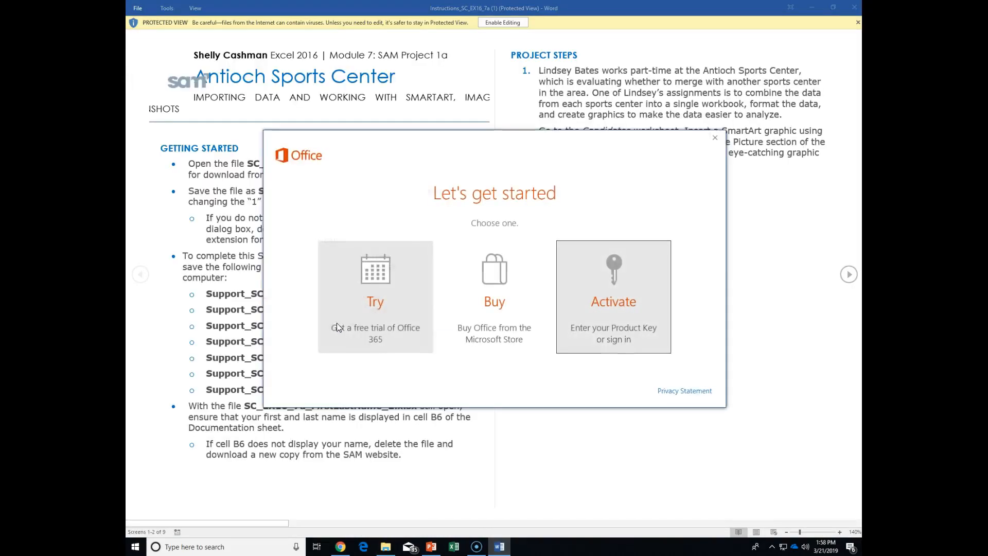
click(715, 138)
click(516, 21)
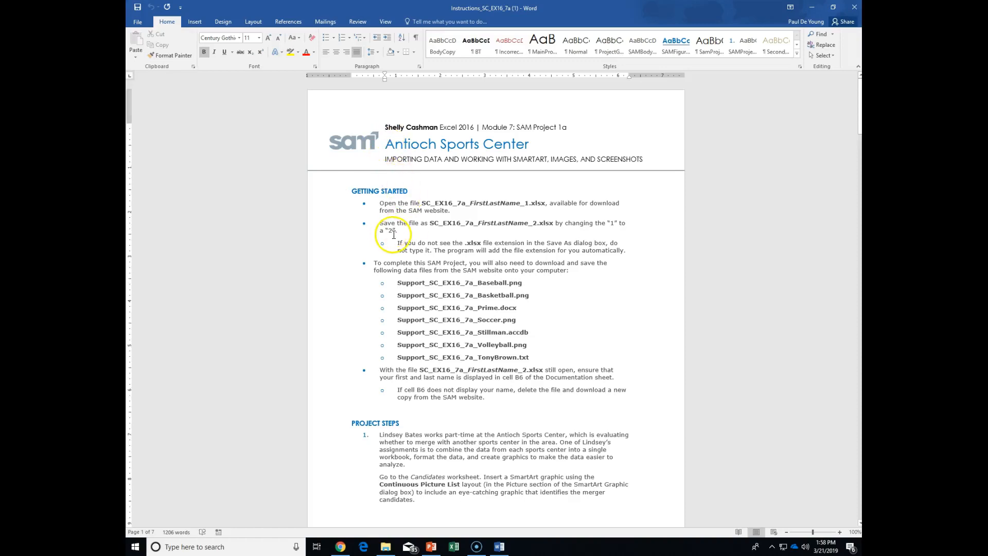
scroll(412, 350, down, 2)
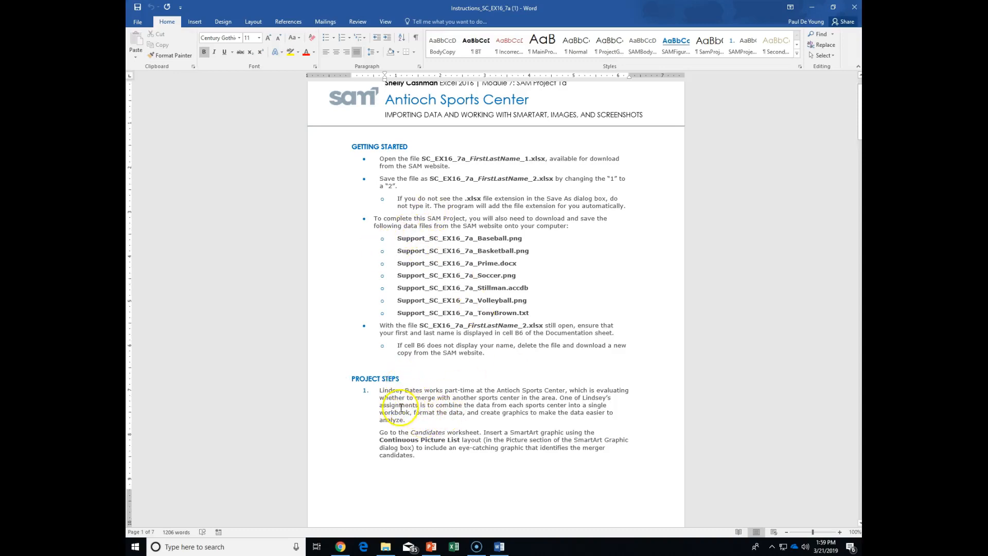
Open the newest SC_EX16_7a start workbook from Downloads and enable editing.
click(385, 548)
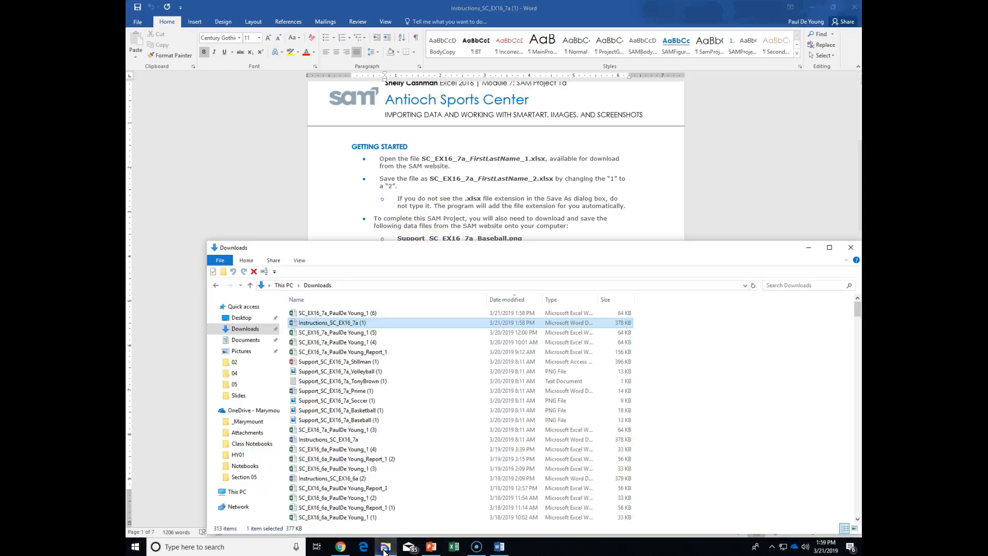
click(366, 313)
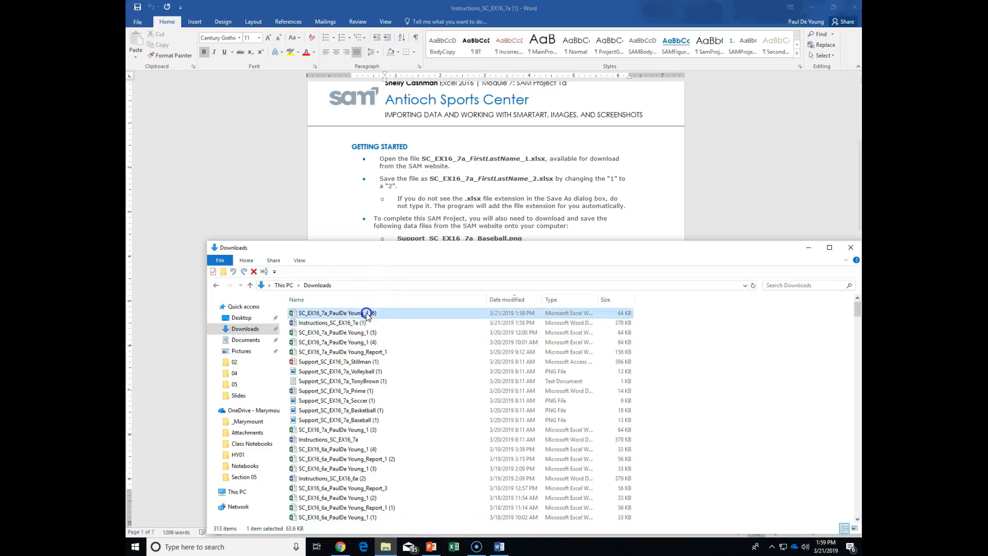
double_click(367, 314)
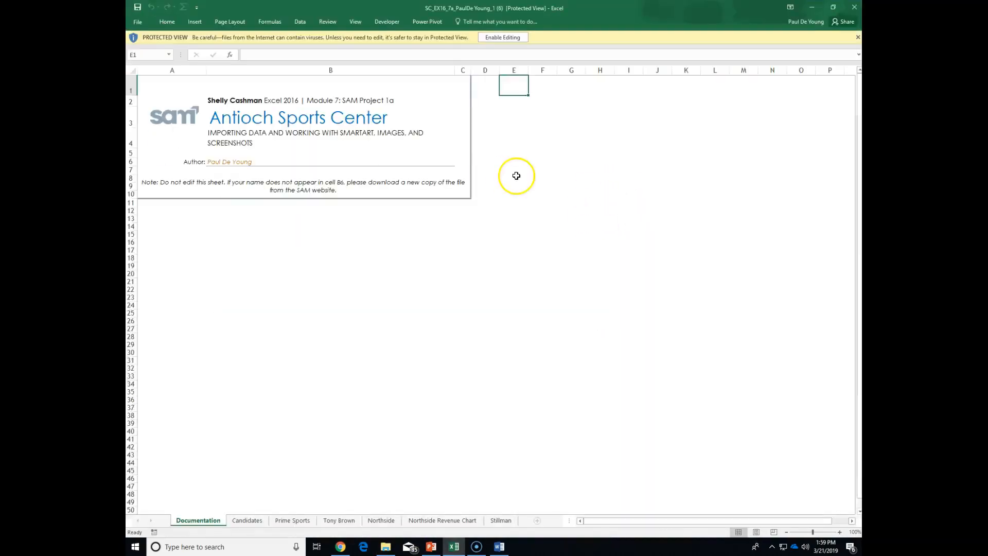
click(501, 37)
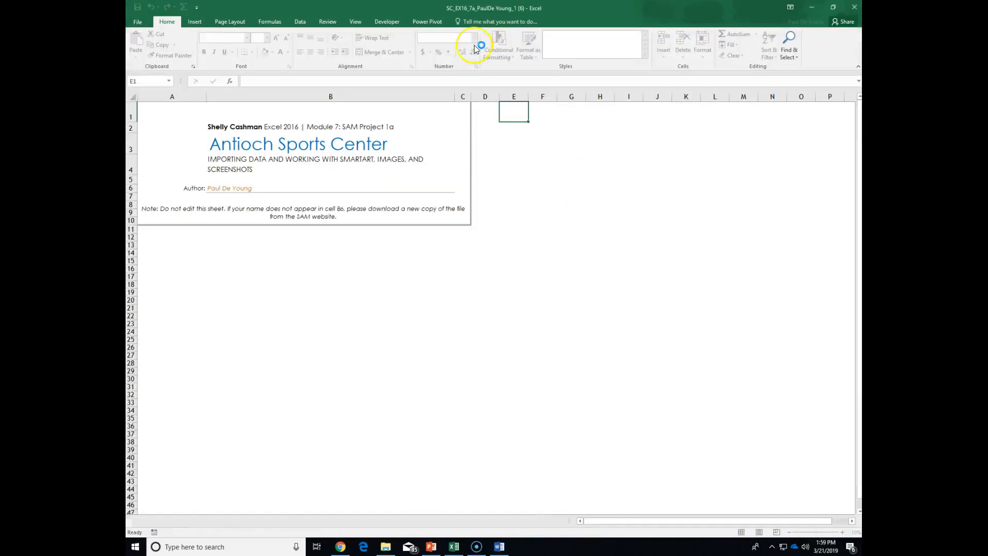
Save the workbook to the OneDrive Module Projects folder 04, replacing the "1 (6)" ending of its file name with "2".
click(136, 24)
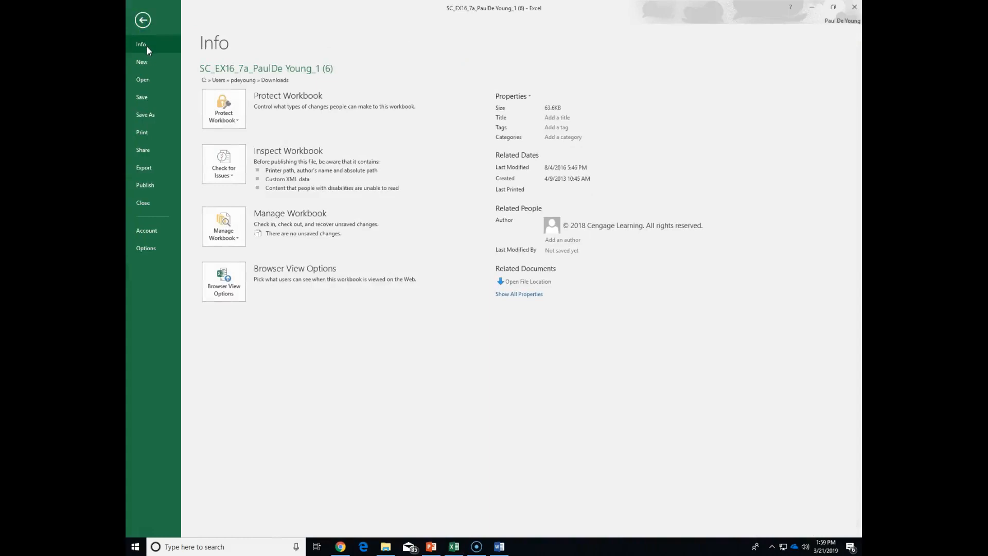
click(143, 26)
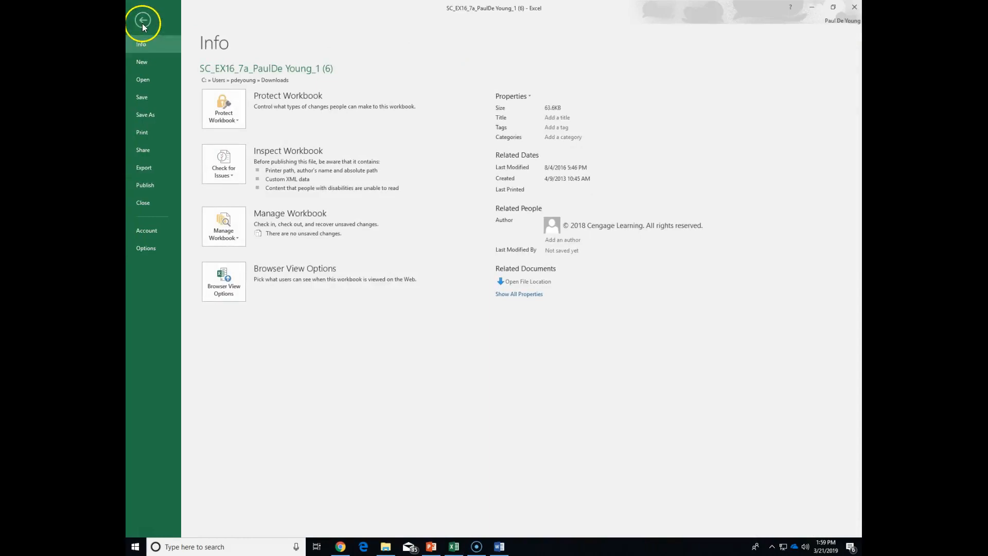
click(147, 116)
click(249, 76)
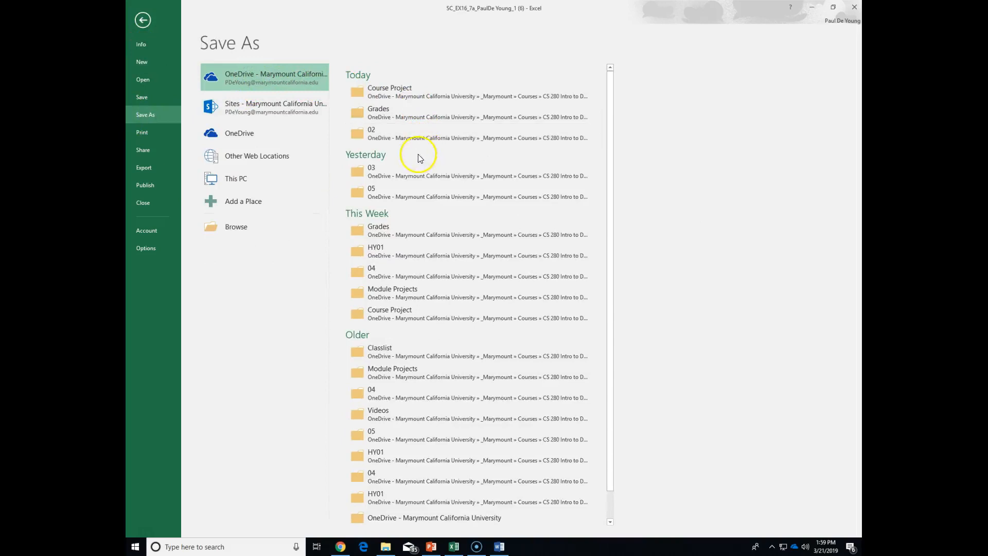
click(445, 282)
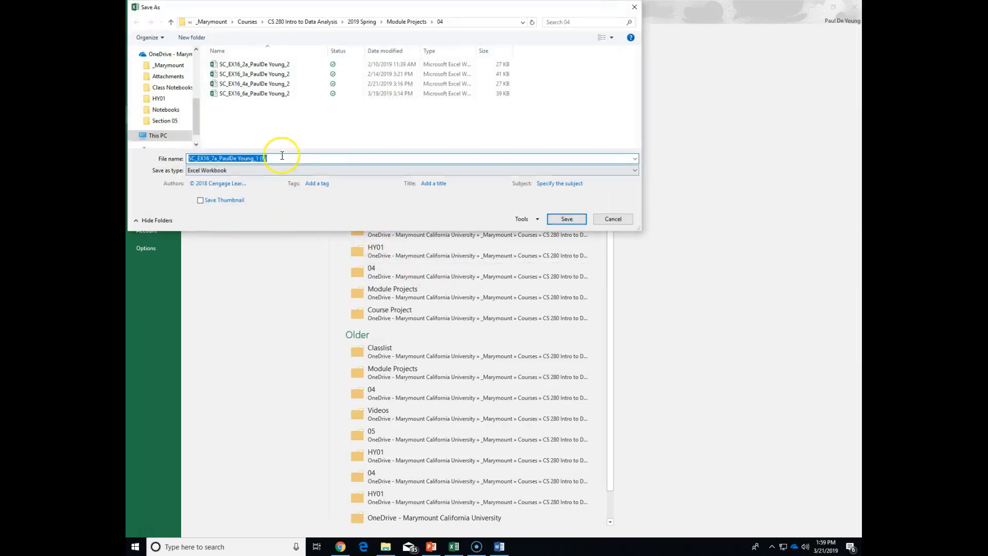
click(283, 159)
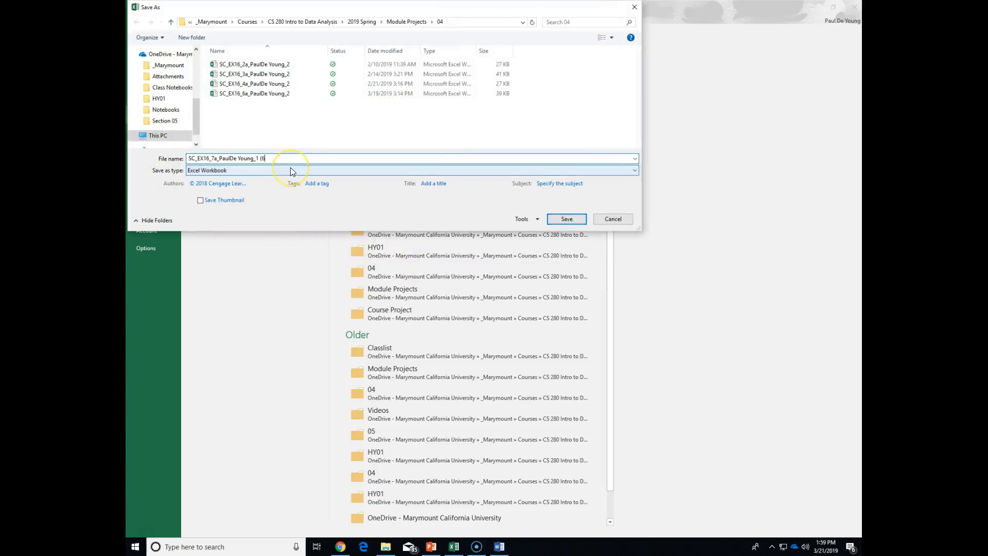
key(BackSpace)
key(BackSpace)
click(565, 219)
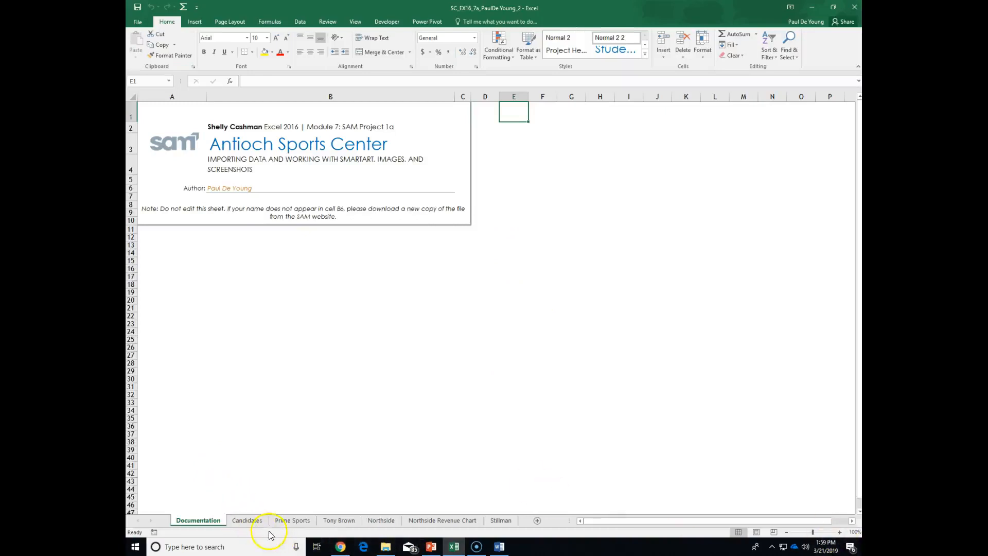
Go to the Candidates worksheet and enlarge its view to 140%.
click(257, 521)
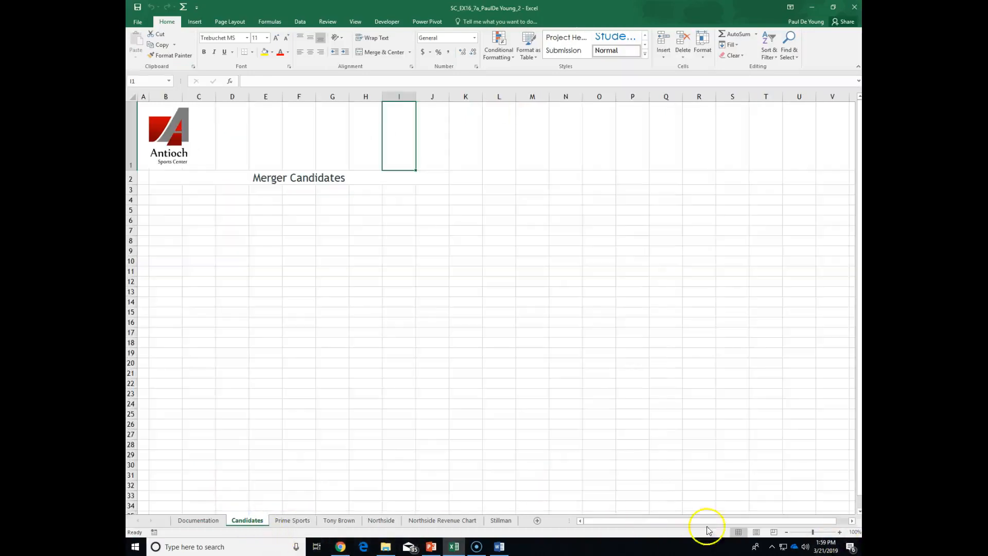
click(841, 532)
click(840, 533)
click(841, 533)
click(841, 533)
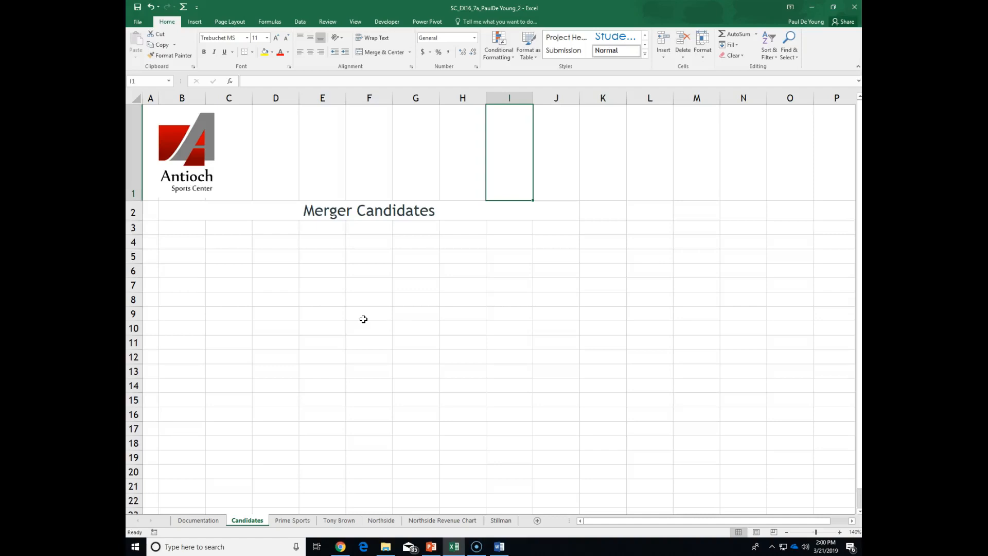
Switch to the Word instructions, enlarge them to 120%, and read project step 1 about the SmartArt graphic.
click(500, 547)
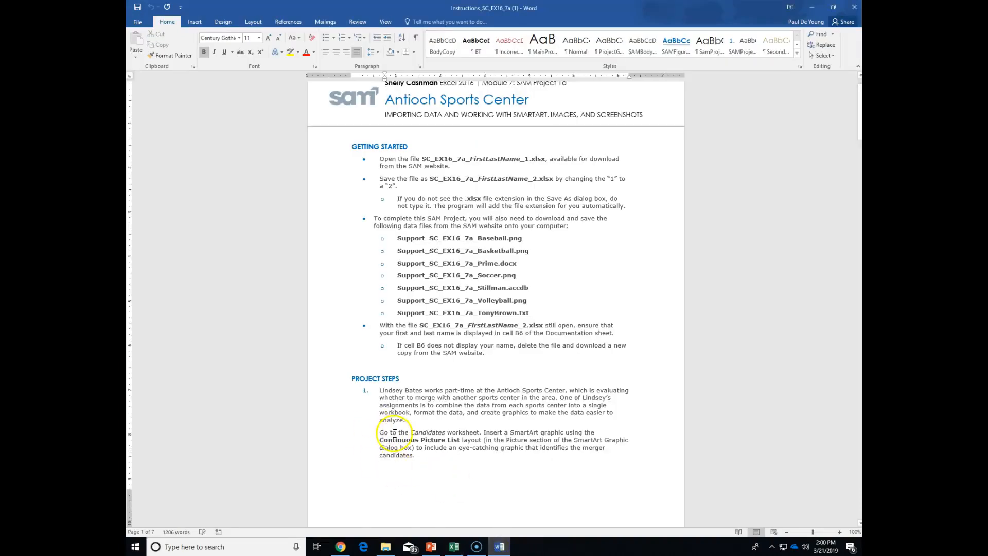
click(839, 533)
click(838, 533)
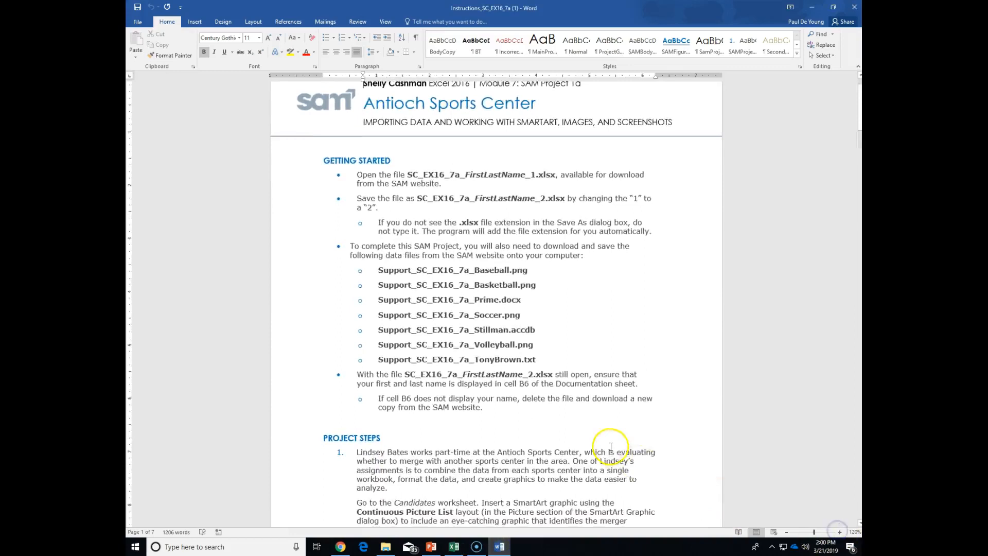
scroll(613, 442, down, 3)
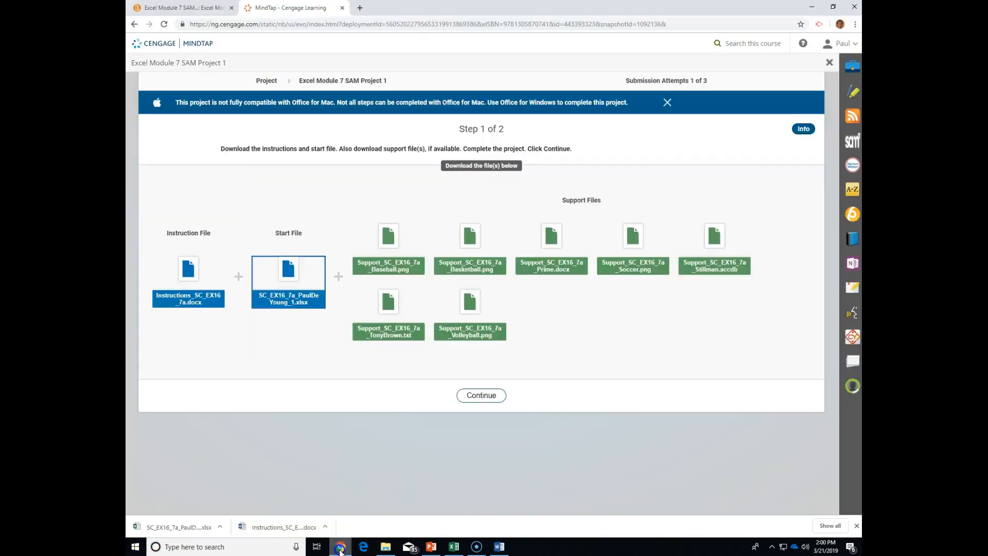
Switch to the course site in Chrome and view the content section Videos (Lectures, Demonstrations, etc.).
click(340, 547)
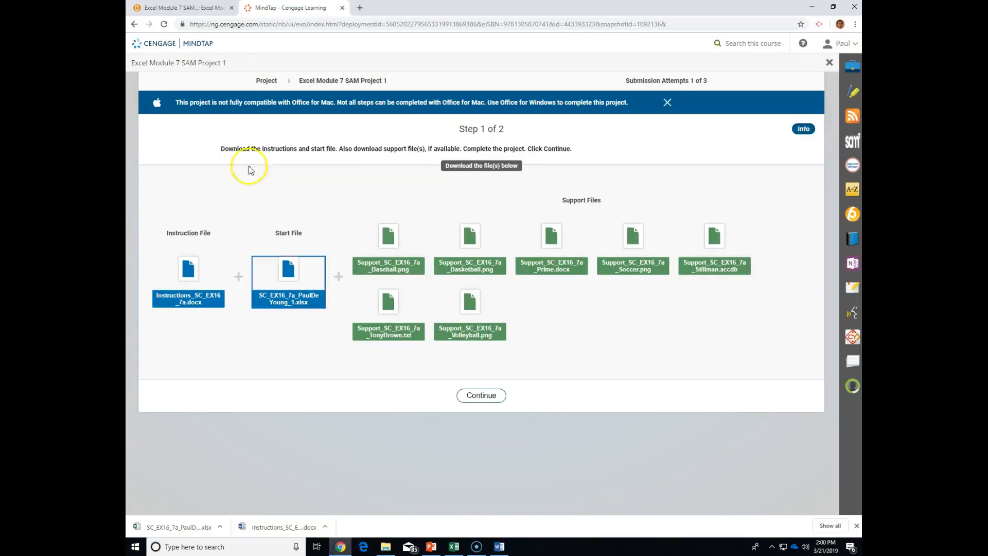
click(193, 8)
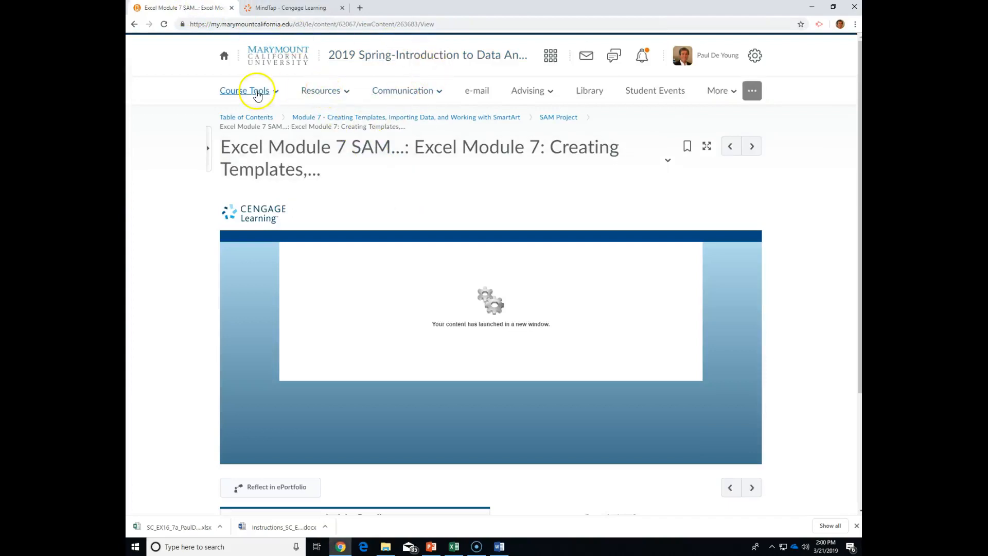
click(318, 92)
click(315, 123)
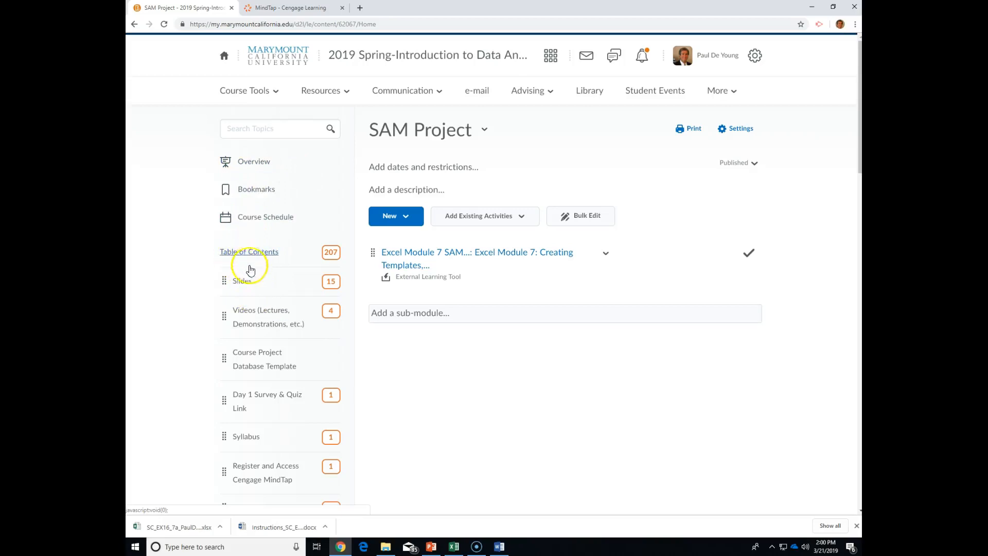
click(253, 317)
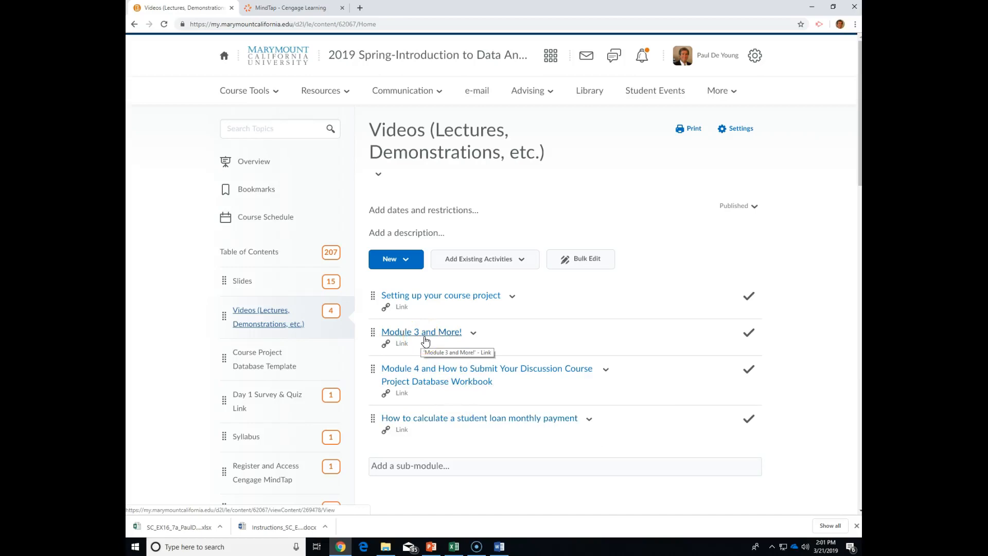
View the instructor's YouTube channel in a new browser tab.
click(361, 9)
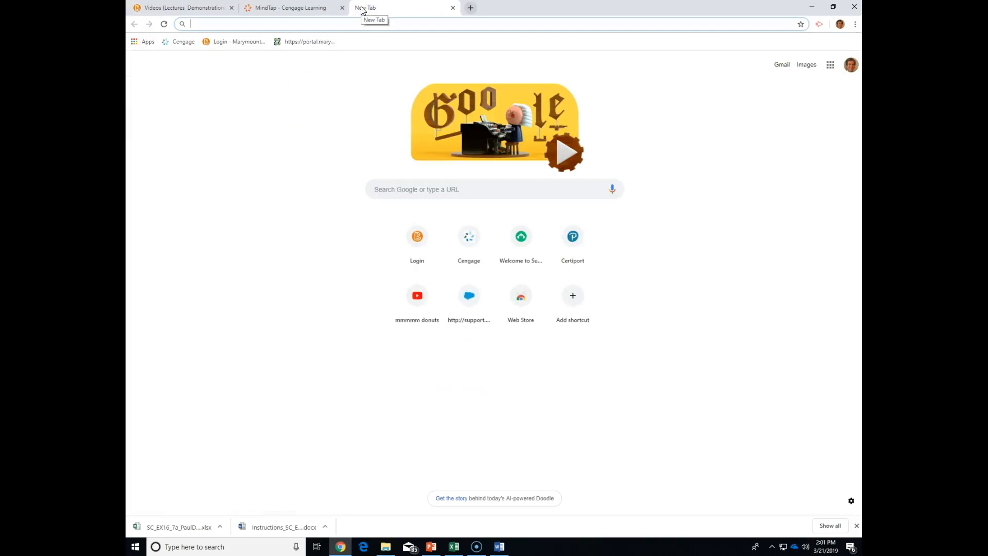
text(youtube.com/watch?v=8-4P1WPE-Qg)
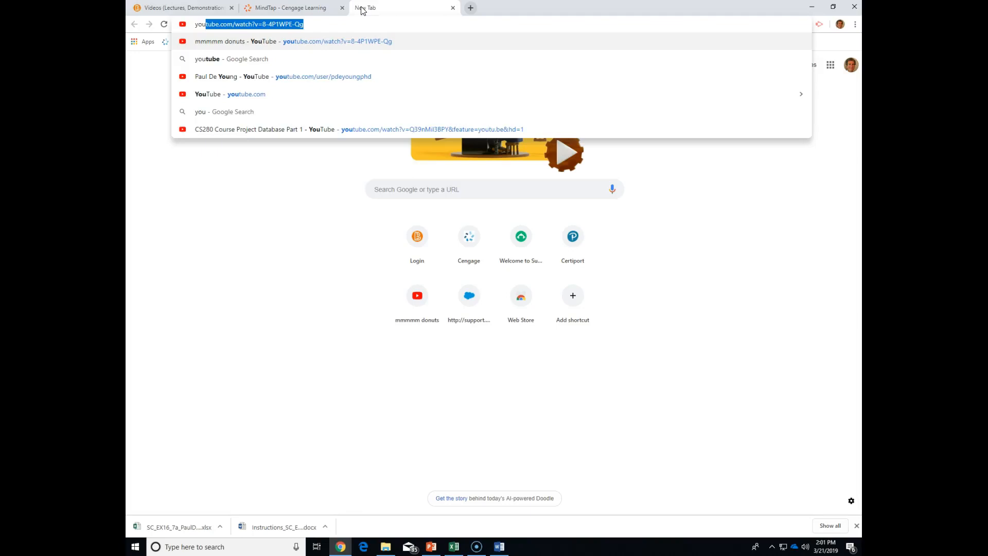
click(359, 81)
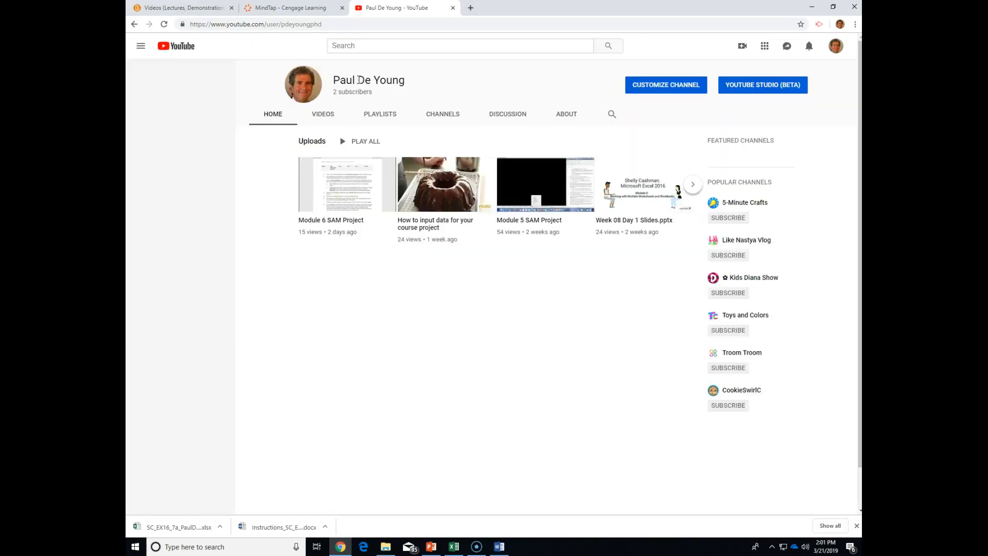
Open the Marymount California University playlist from the channel's playlists and pause its first video, CS280 Course Project Database Part 1.
click(382, 109)
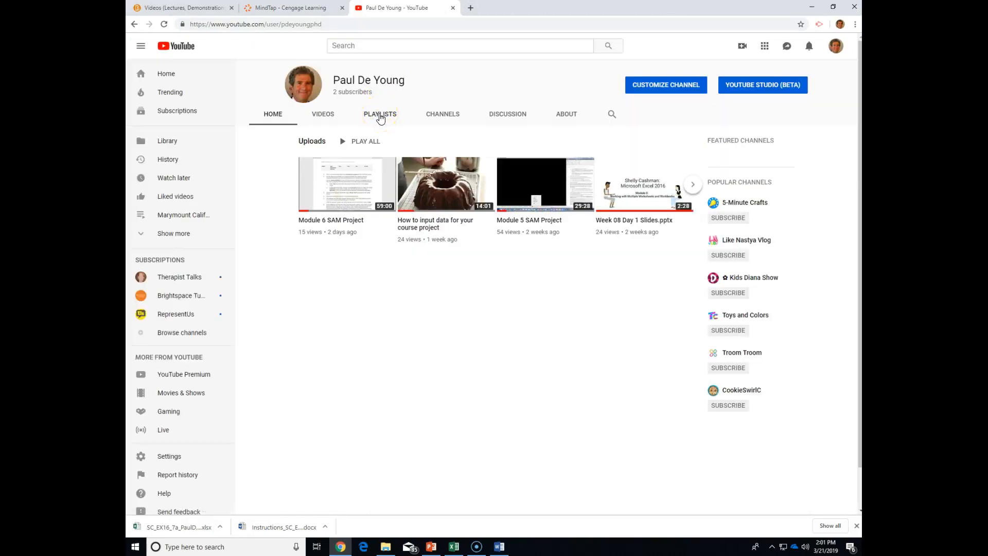
click(381, 117)
click(425, 142)
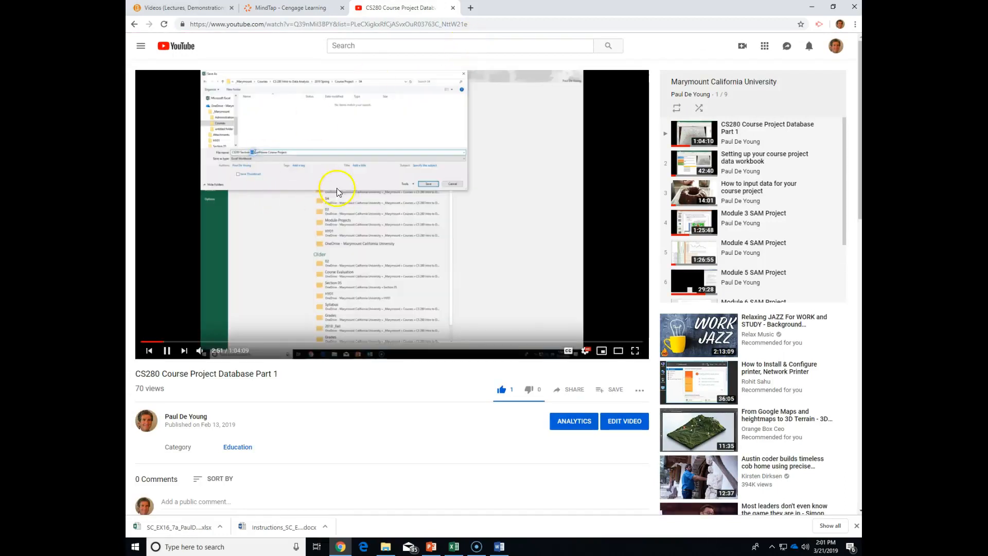
click(165, 351)
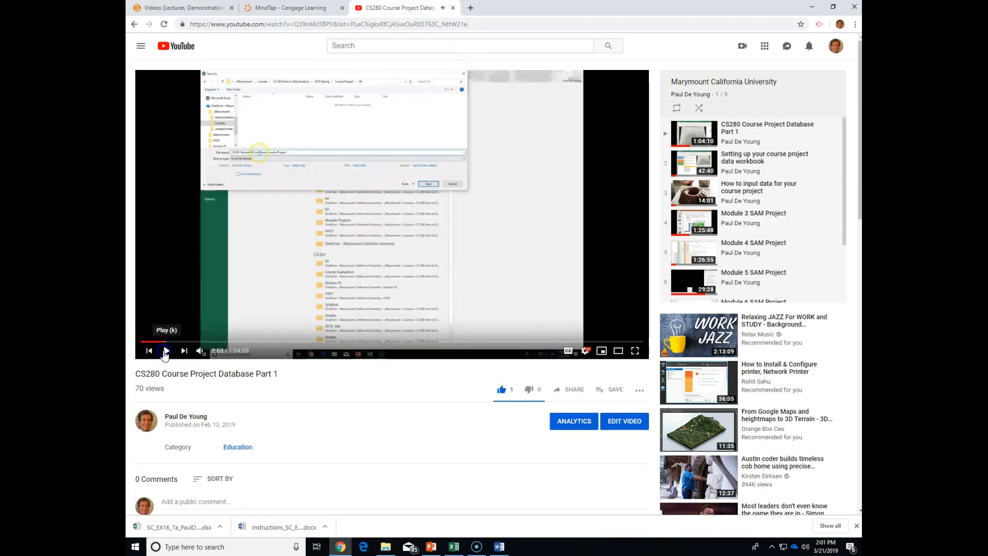
Switch to the Excel workbook and insert a SmartArt graphic with the Continuous Picture List layout on the Candidates worksheet.
click(153, 536)
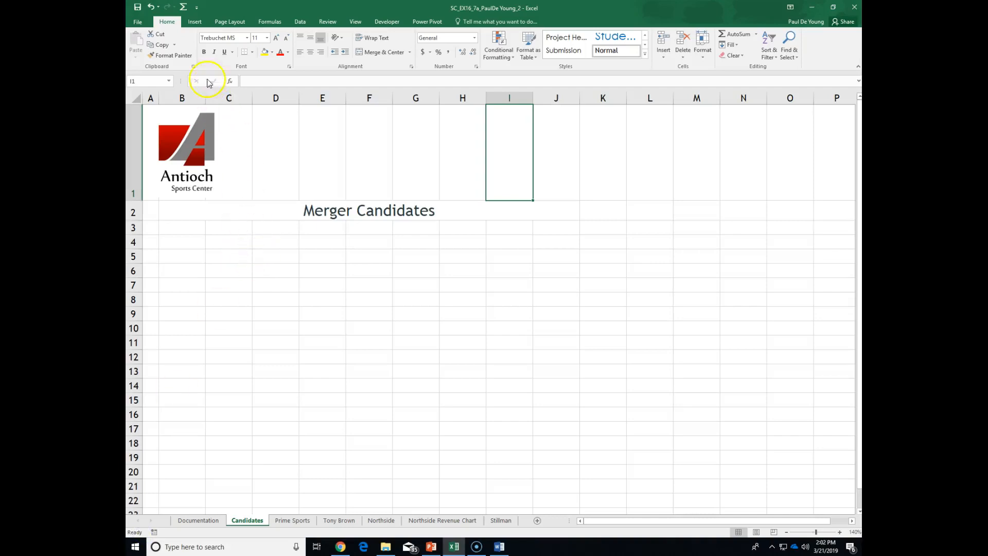
click(196, 23)
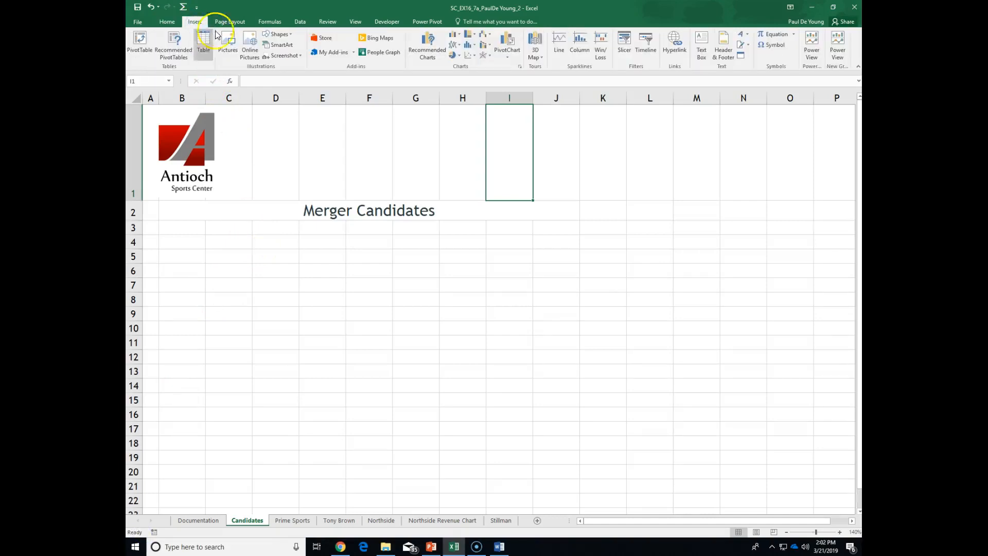
click(284, 49)
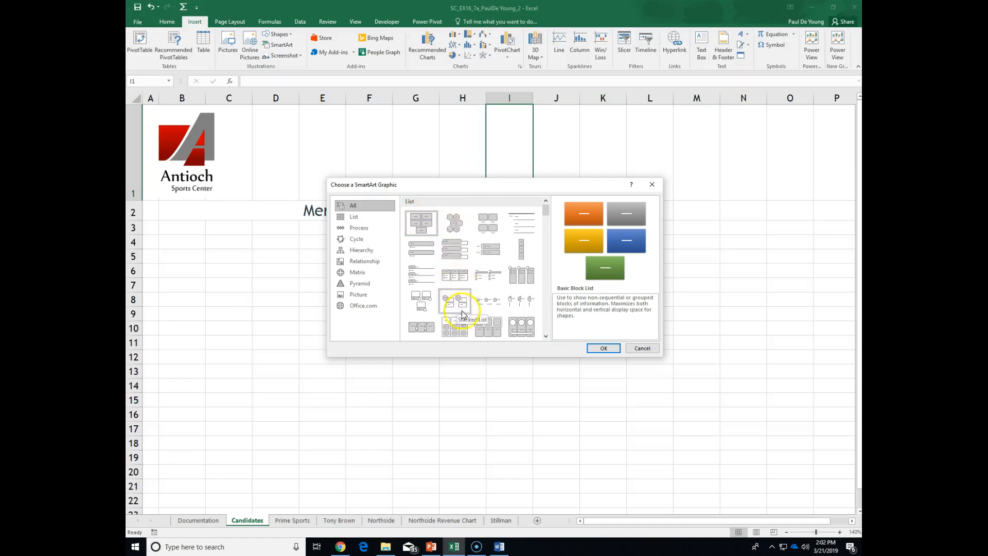
click(525, 334)
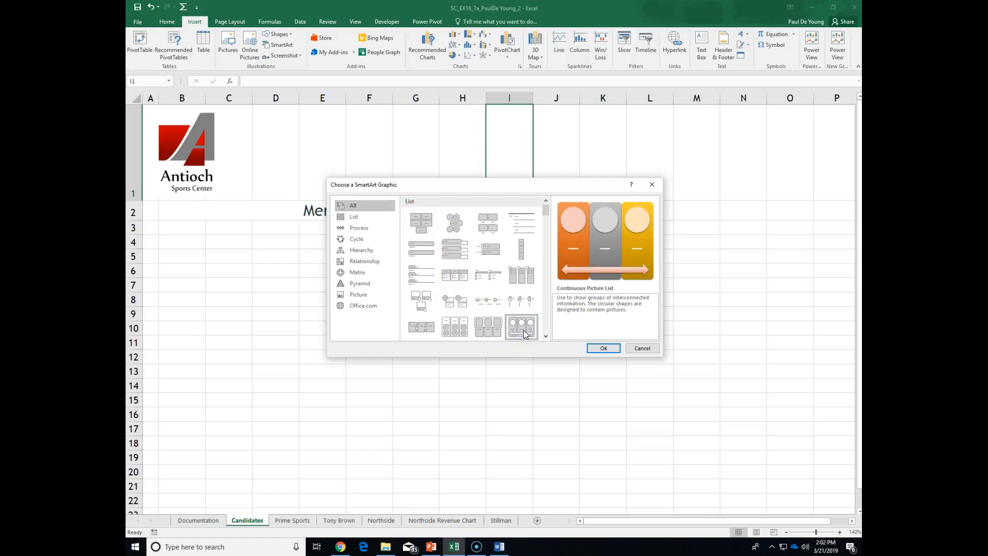
click(603, 349)
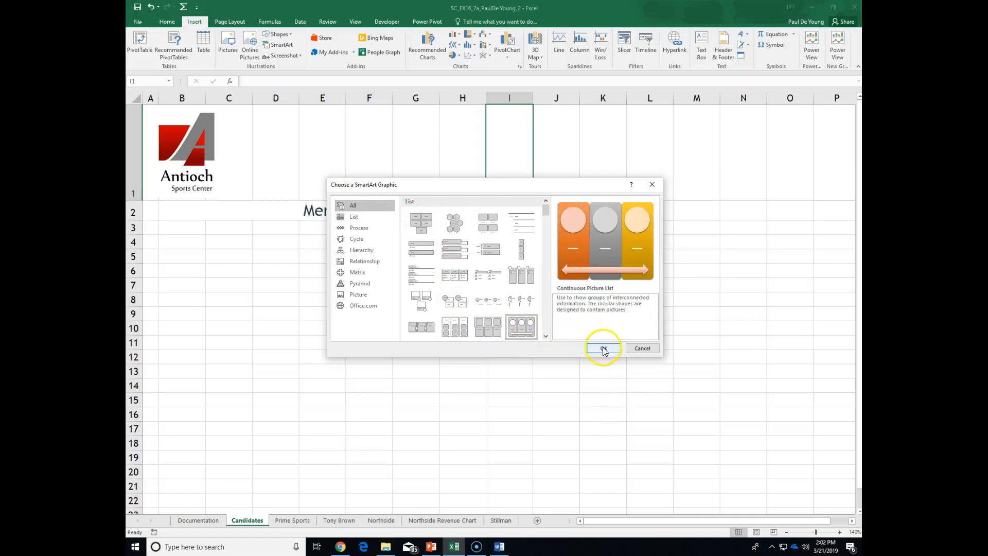
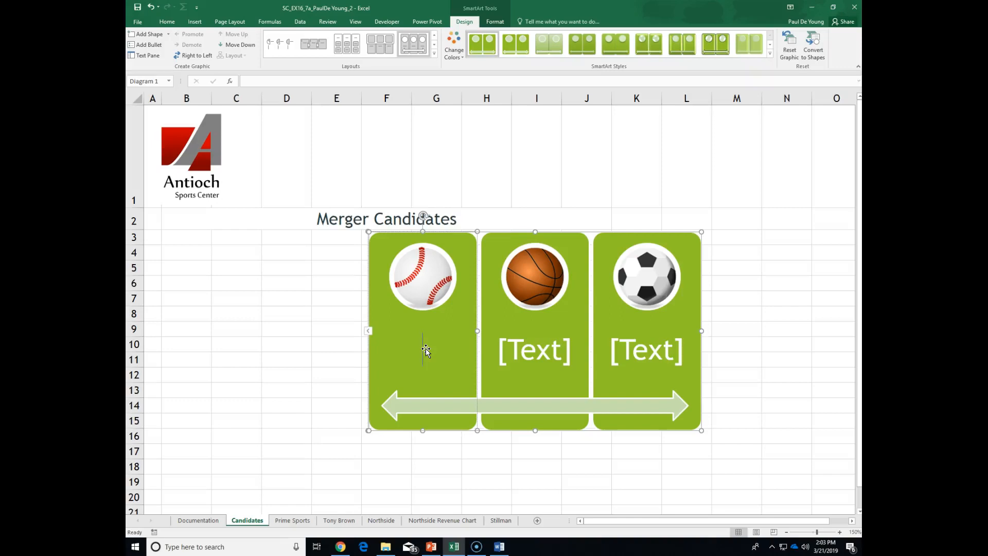
Fill the SmartArt text placeholders with Prime Sports under the baseball, Tony Brown under the basketball and Northside under the soccer ball.
click(149, 533)
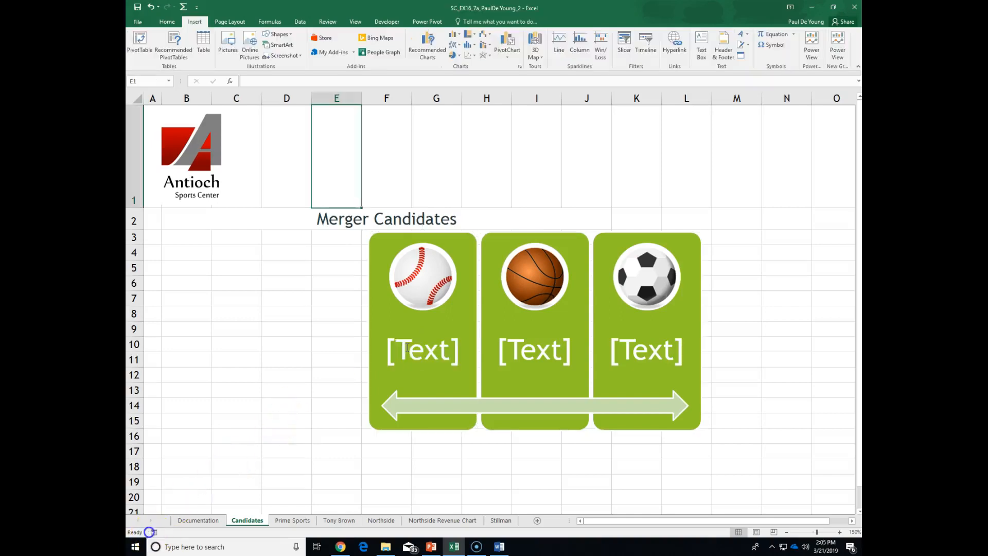
click(420, 278)
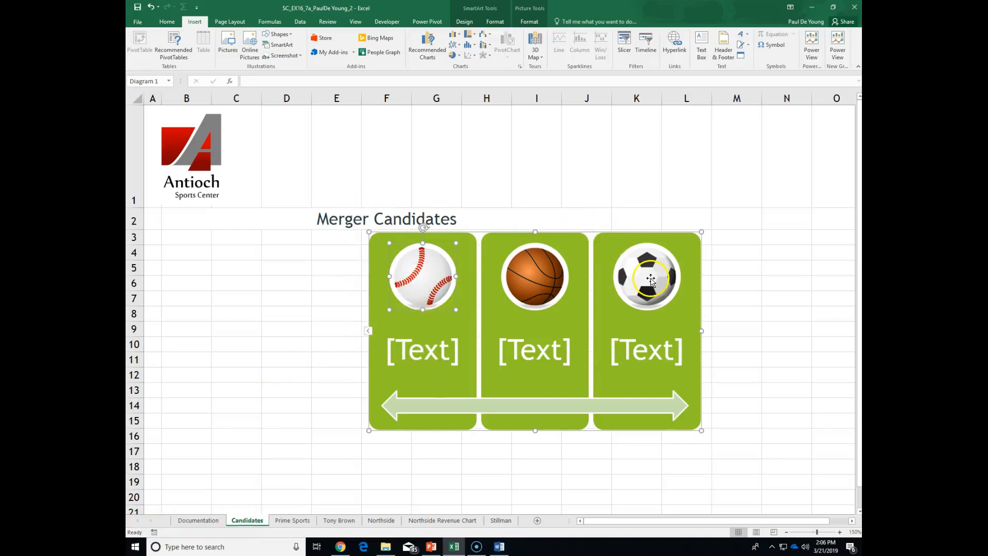
click(423, 352)
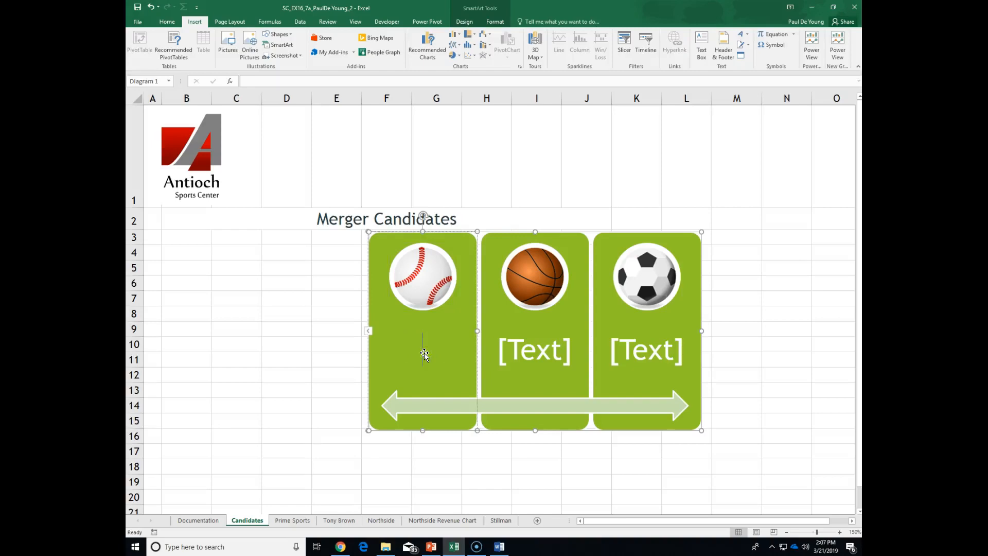
text(Prime Sports)
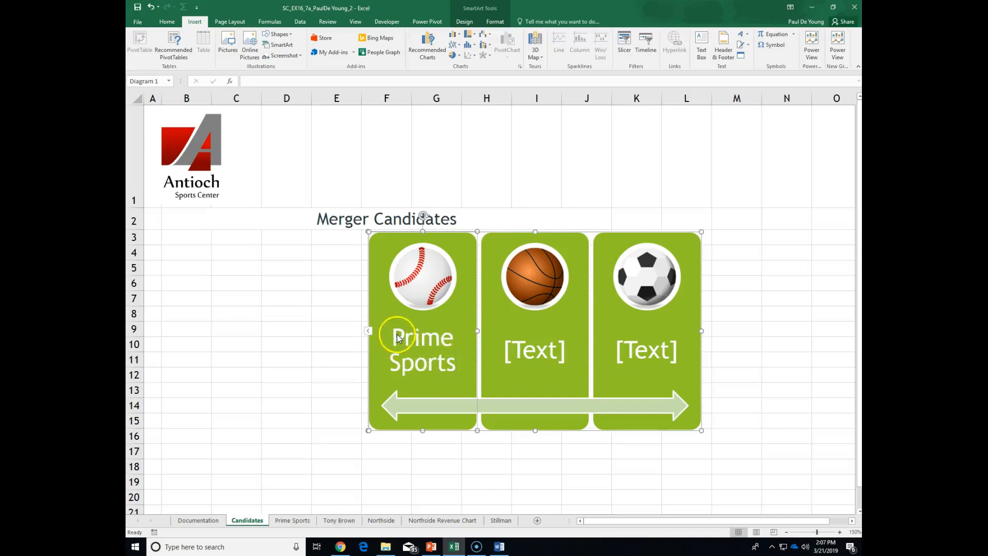
click(529, 351)
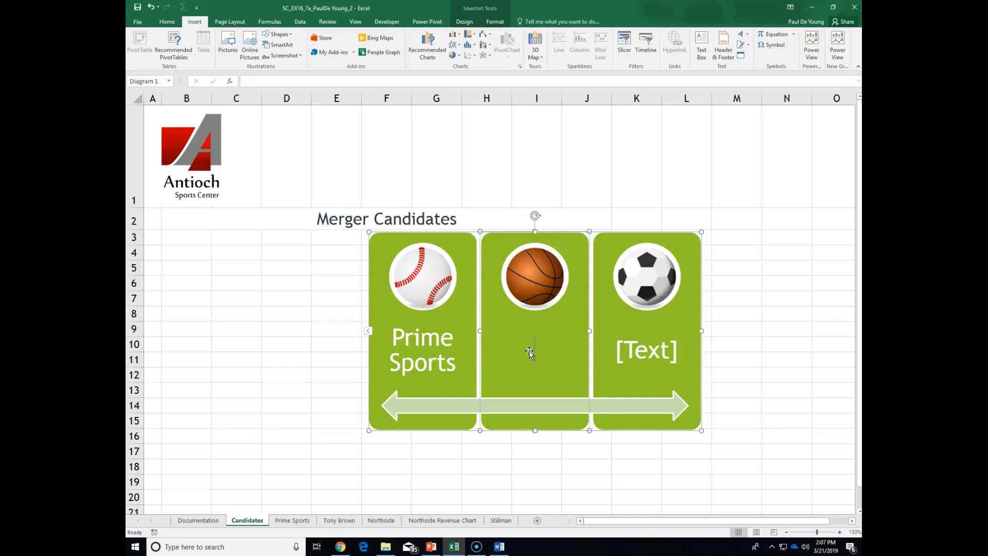
text(Tony Brown)
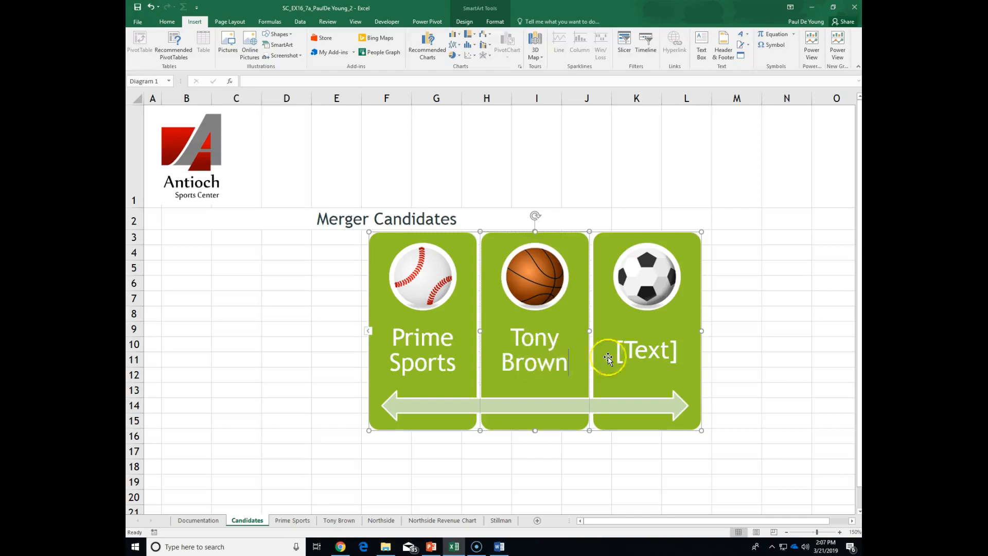
click(636, 353)
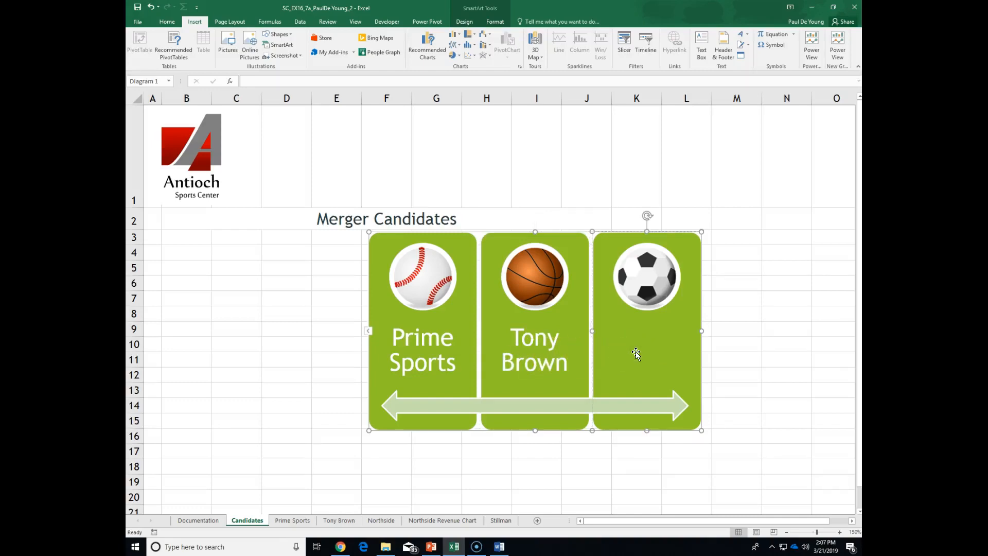
text(Northside)
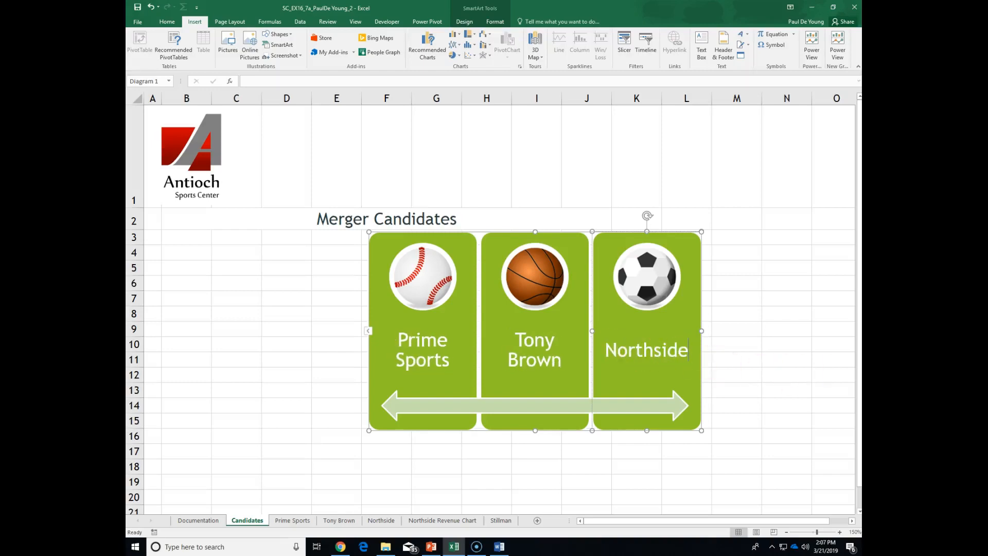
Switch to the Word instructions and read project steps 2 to 4 about the SmartArt pictures, text, colors and style.
click(499, 549)
scroll(438, 306, down, 3)
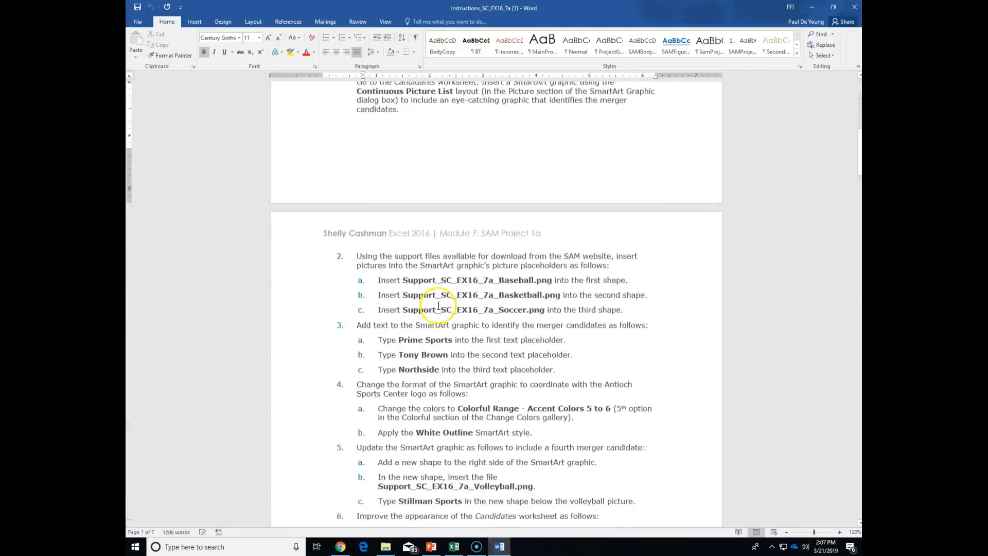
scroll(389, 340, down, 3)
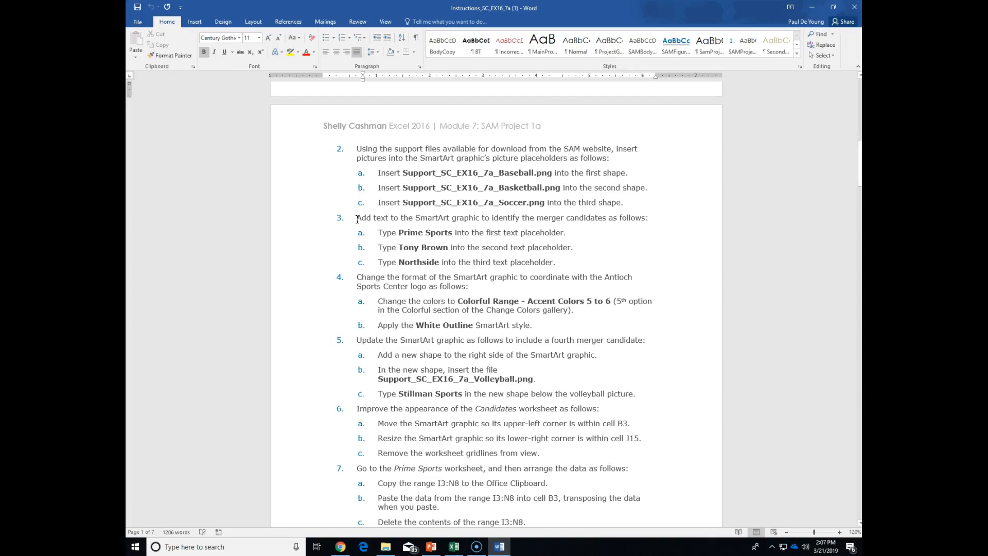
scroll(357, 220, up, 5)
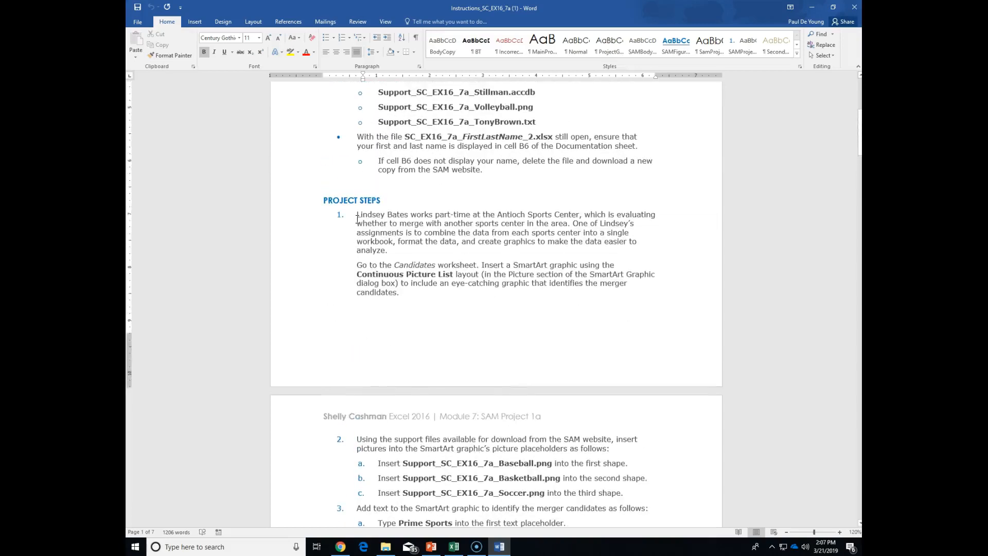
scroll(357, 219, down, 5)
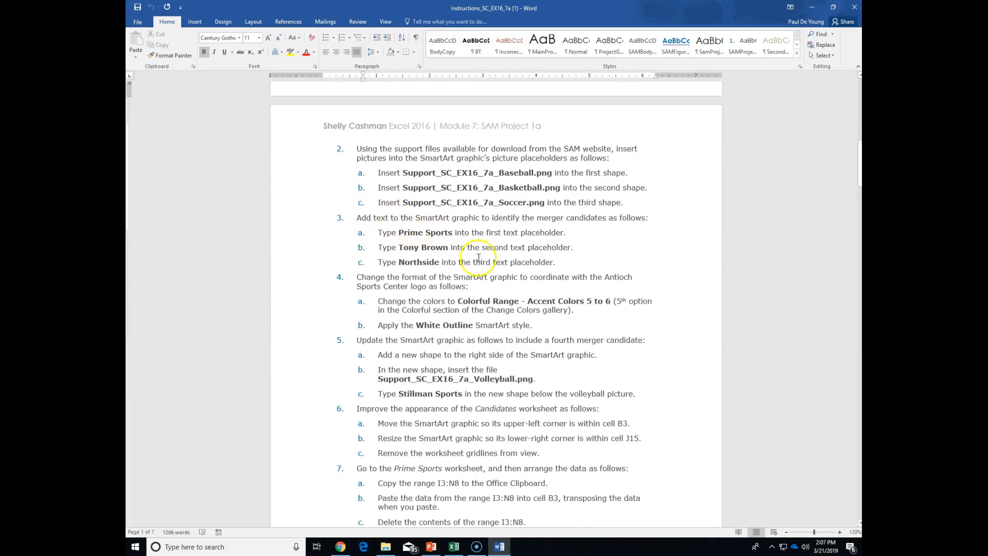
scroll(471, 244, down, 1)
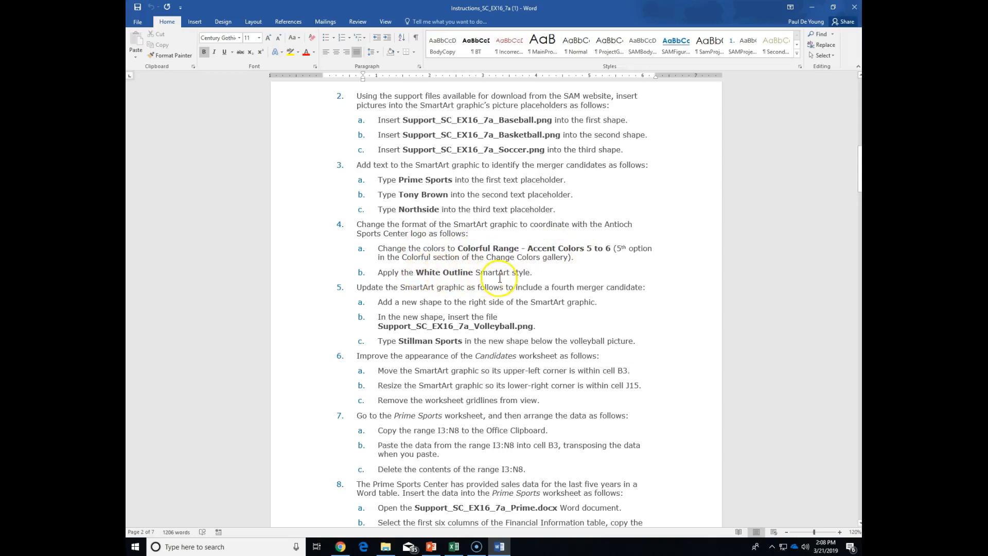
Switch back to Excel, recolor the SmartArt graphic with Colorful Range - Accent Colors 5 to 6 and apply the White Outline style.
click(453, 549)
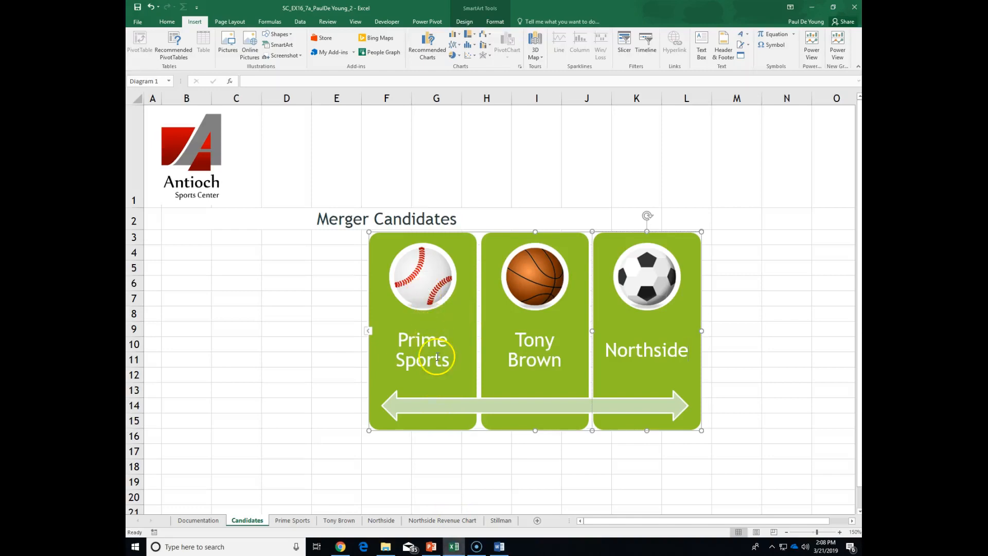
click(463, 249)
click(511, 244)
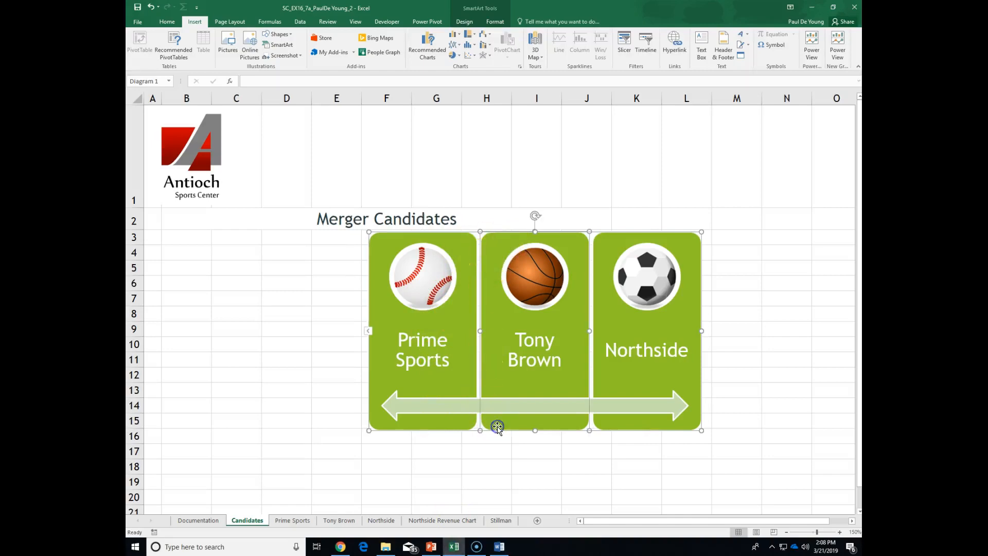
click(489, 466)
click(386, 321)
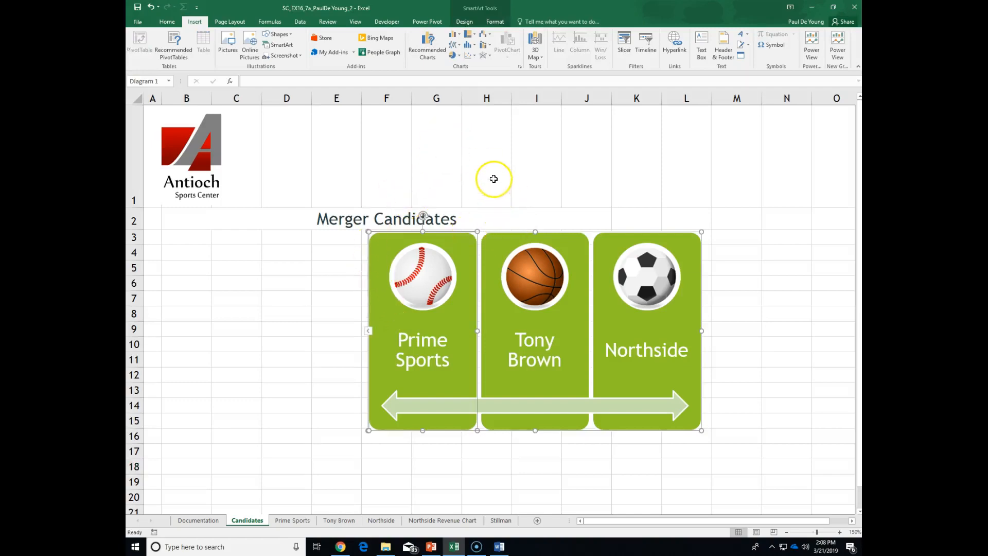
click(465, 23)
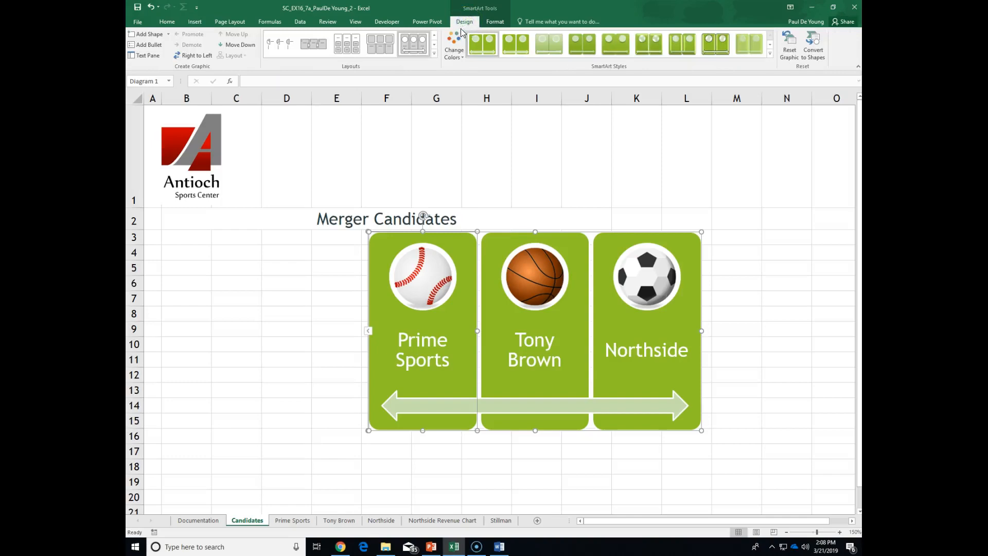
click(465, 61)
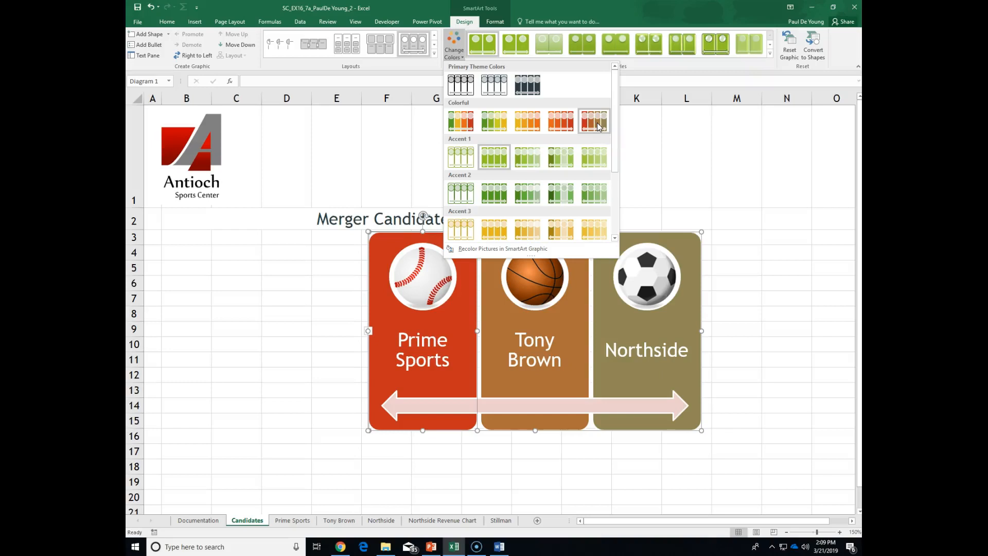
click(597, 125)
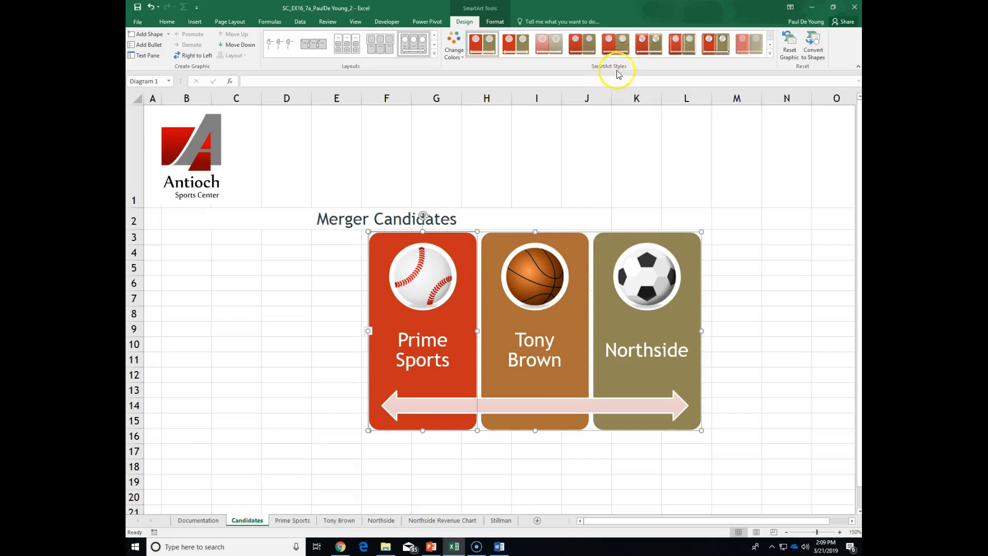
click(515, 46)
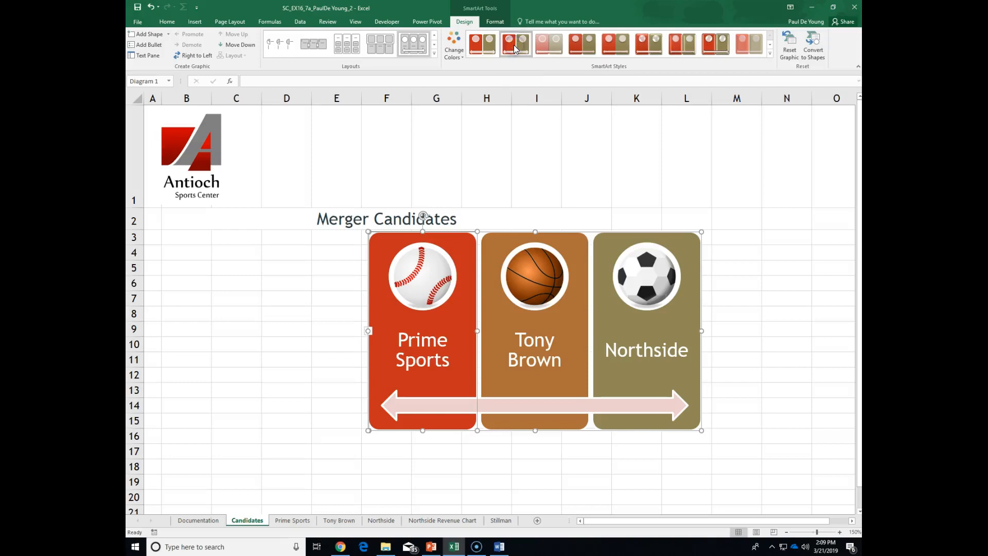
click(544, 141)
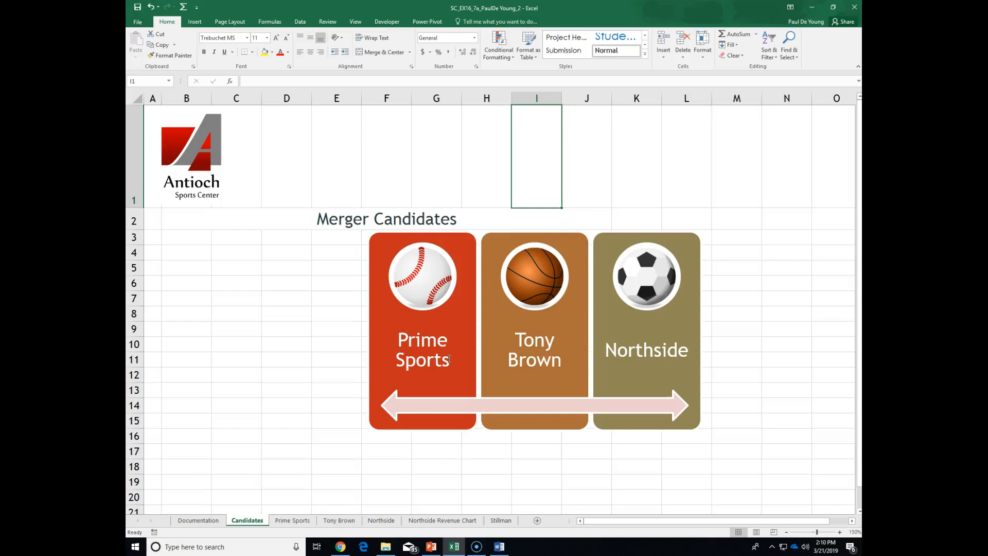
click(687, 246)
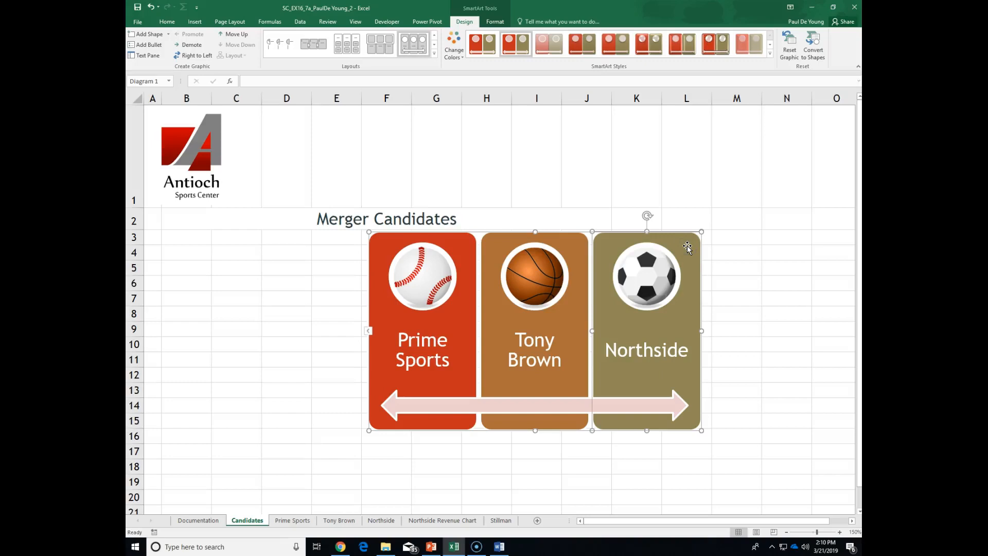
right_click(688, 248)
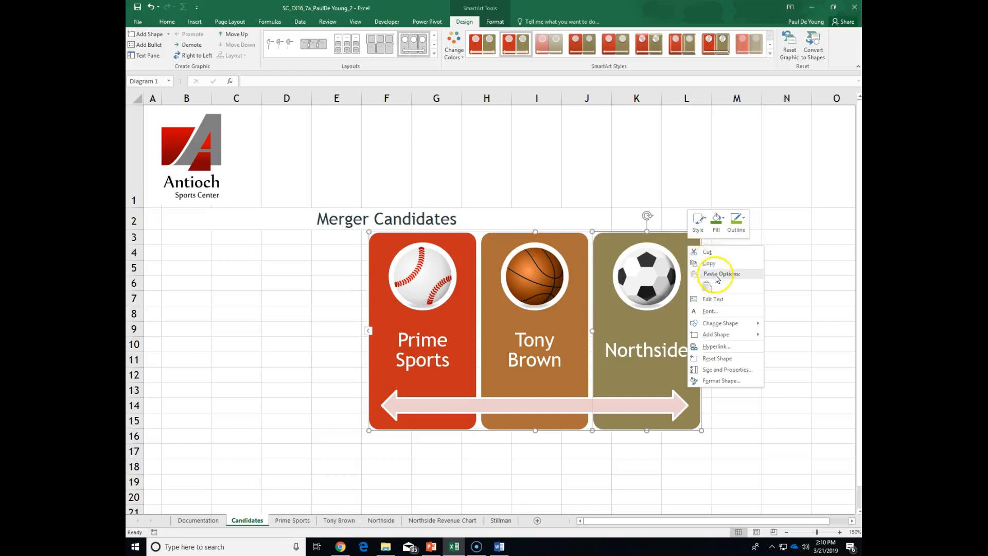
click(723, 336)
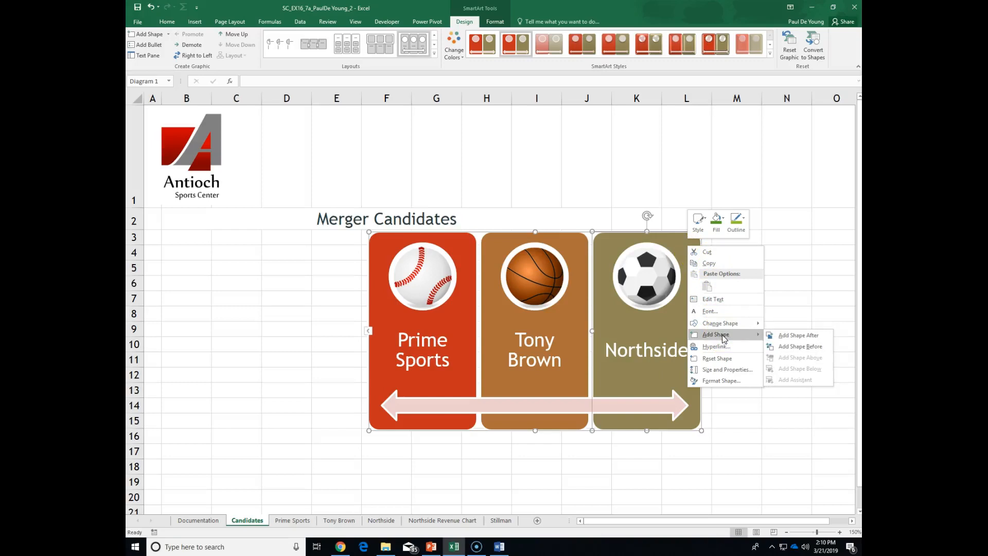
click(783, 348)
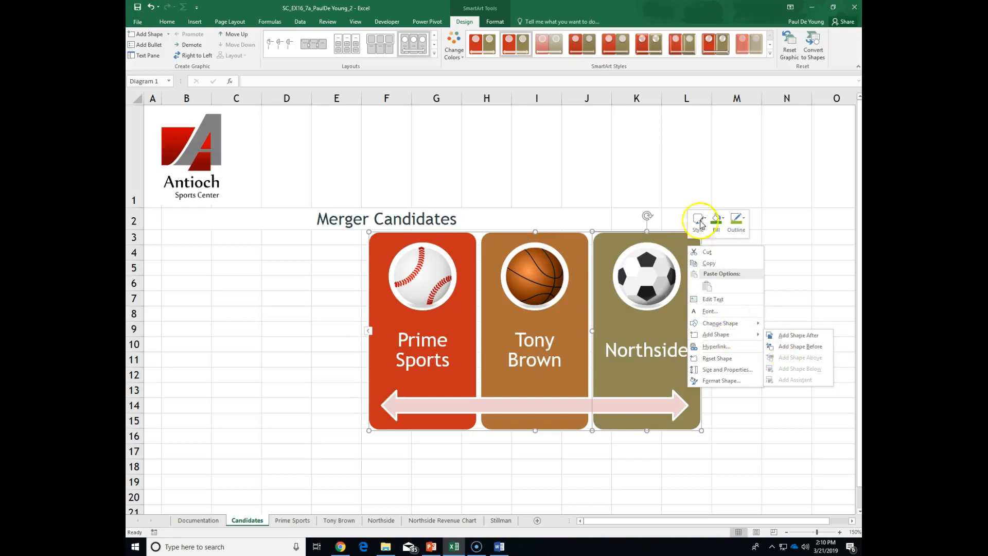
click(633, 172)
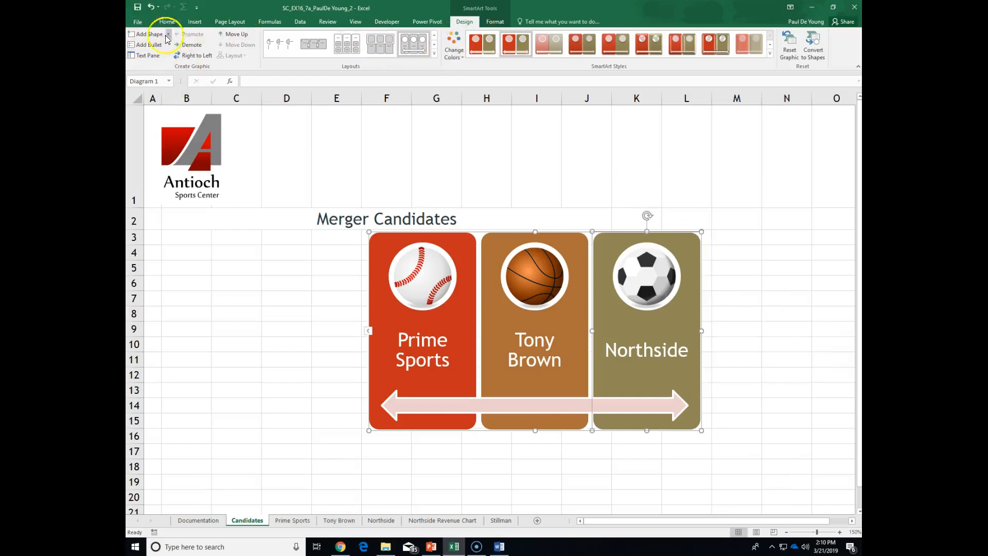
Add a fourth shape after Northside in the SmartArt graphic and insert the picture Support_SC_EX16_7a_Volleyball into it.
click(146, 35)
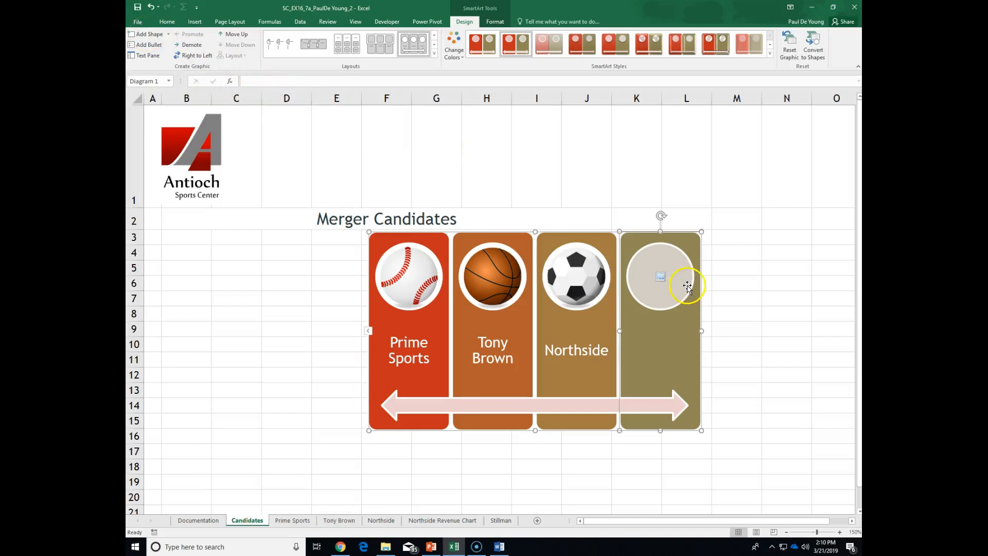
click(661, 278)
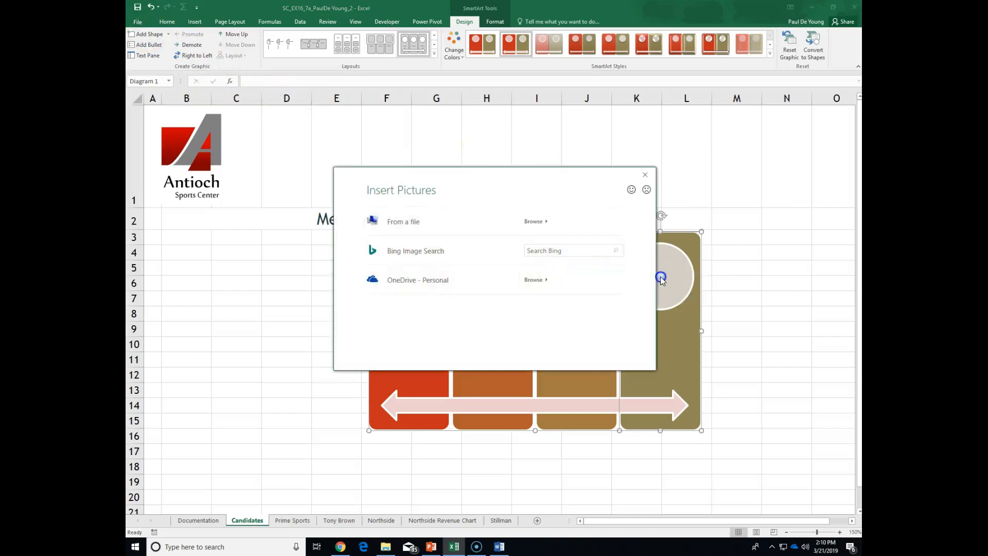
click(401, 221)
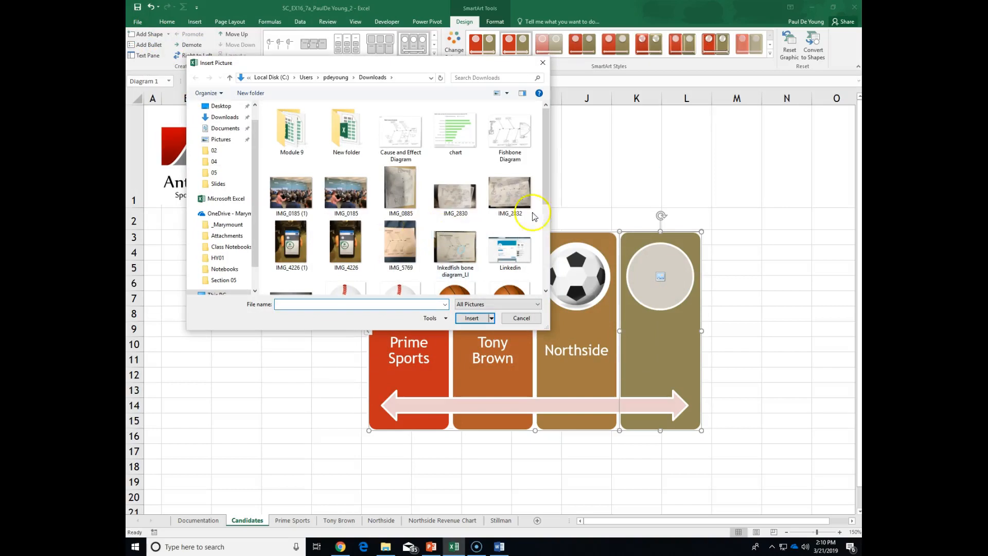
drag(548, 179, 557, 257)
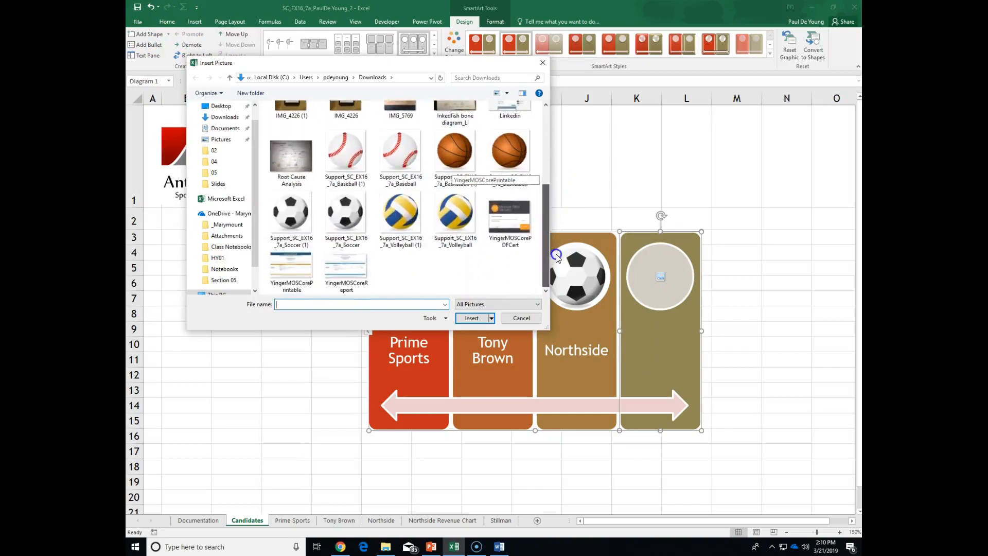
click(454, 215)
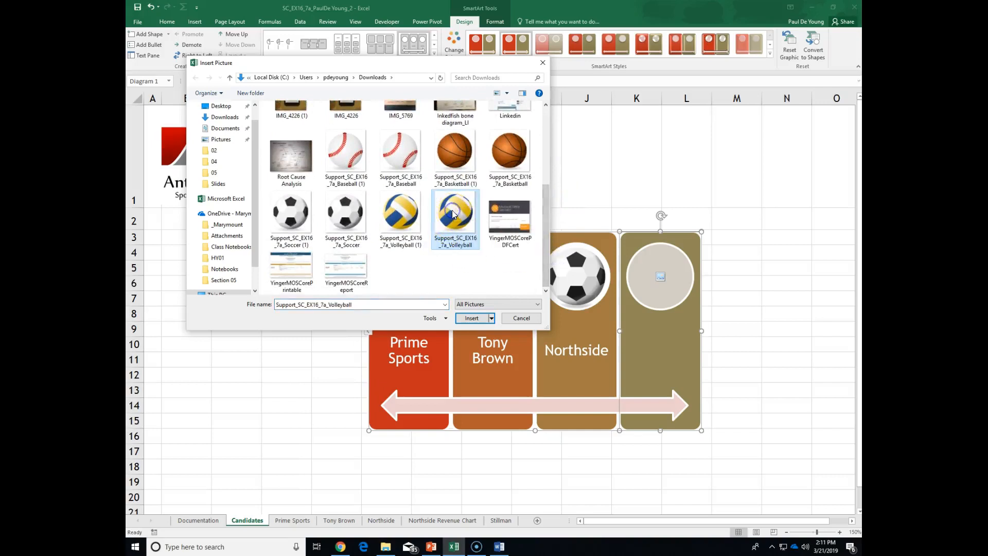
click(472, 318)
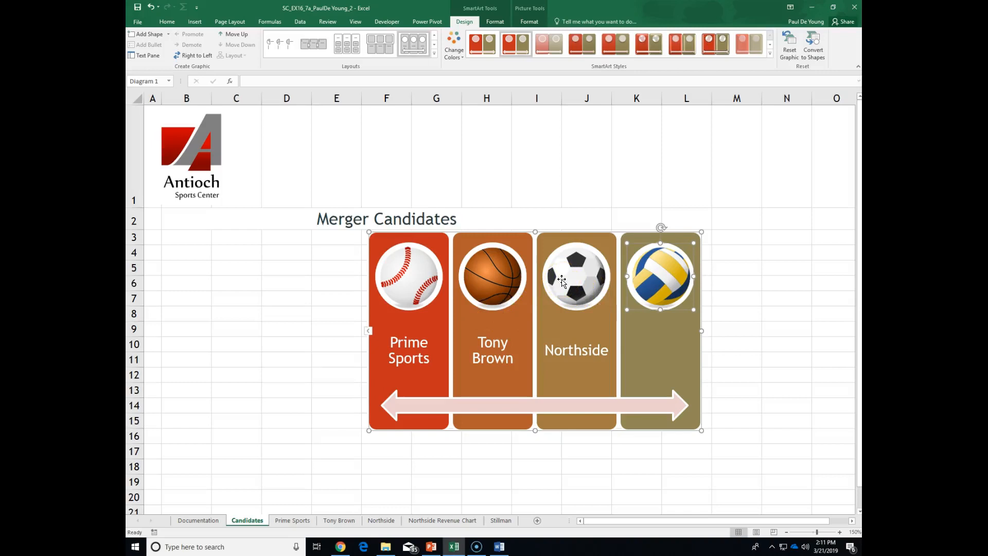
Enter Stillman Sports as the text below the volleyball picture, then deselect the SmartArt graphic.
click(671, 175)
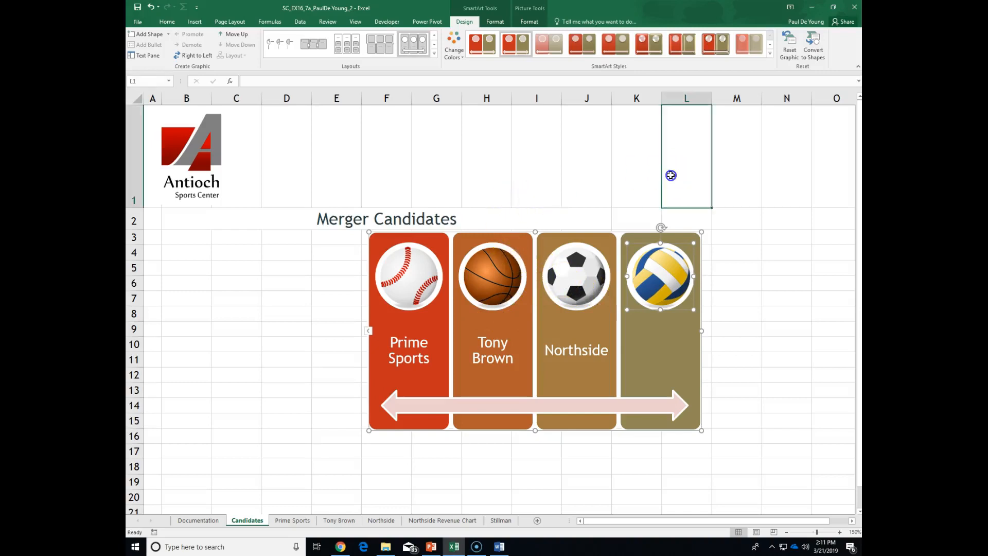
click(658, 326)
click(652, 337)
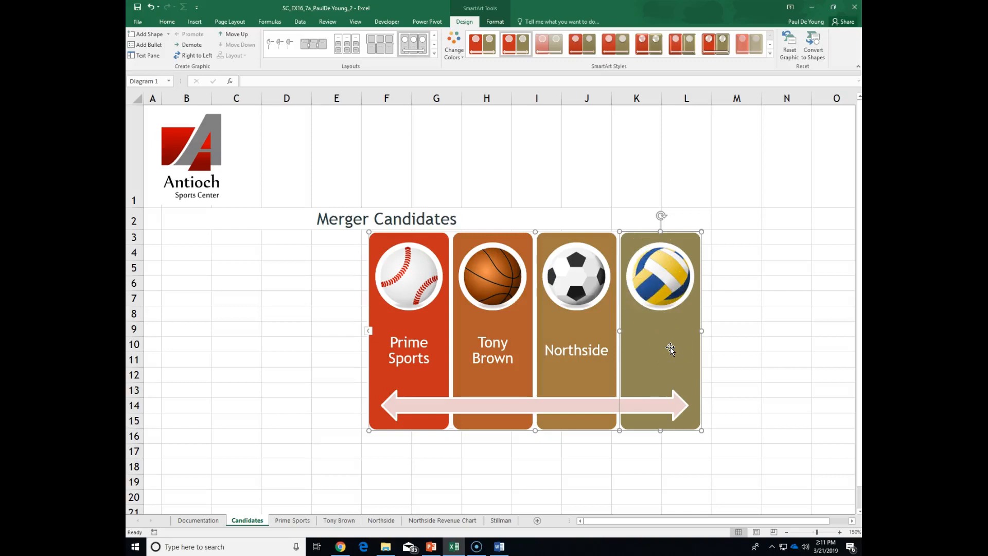
click(609, 357)
text(Stillman Sports)
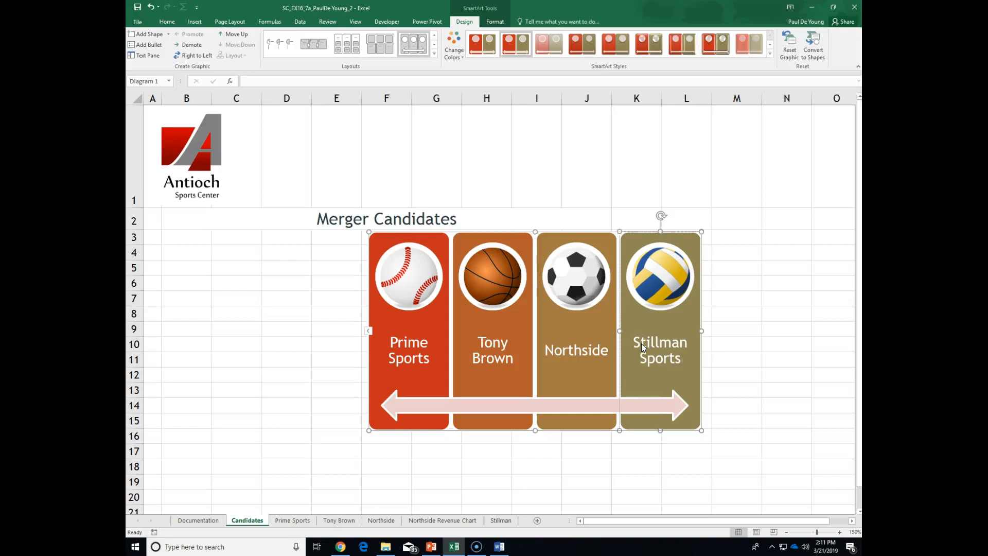
click(657, 343)
click(765, 294)
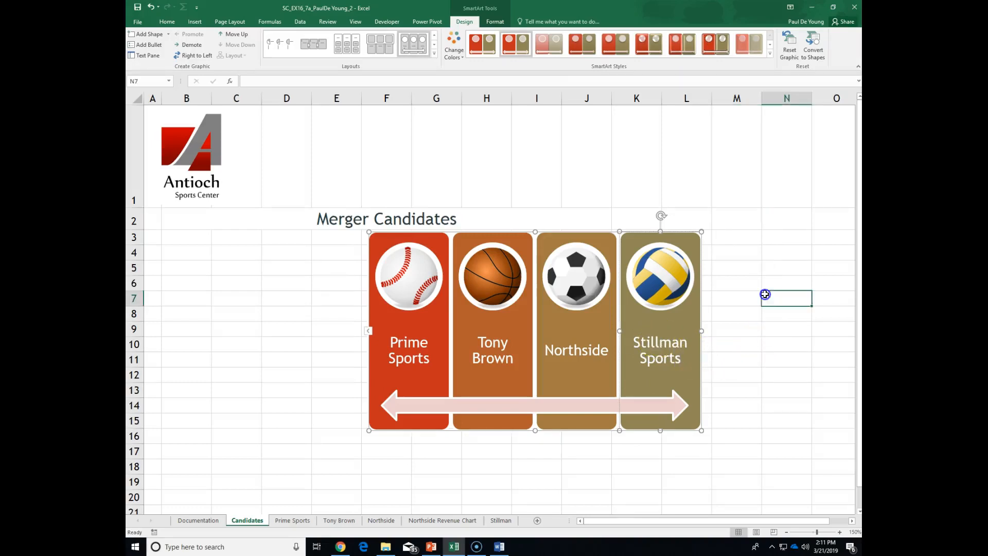
Switch to the Word instructions and read project steps 5 and 6 about the fourth candidate and the Candidates worksheet's appearance.
click(499, 547)
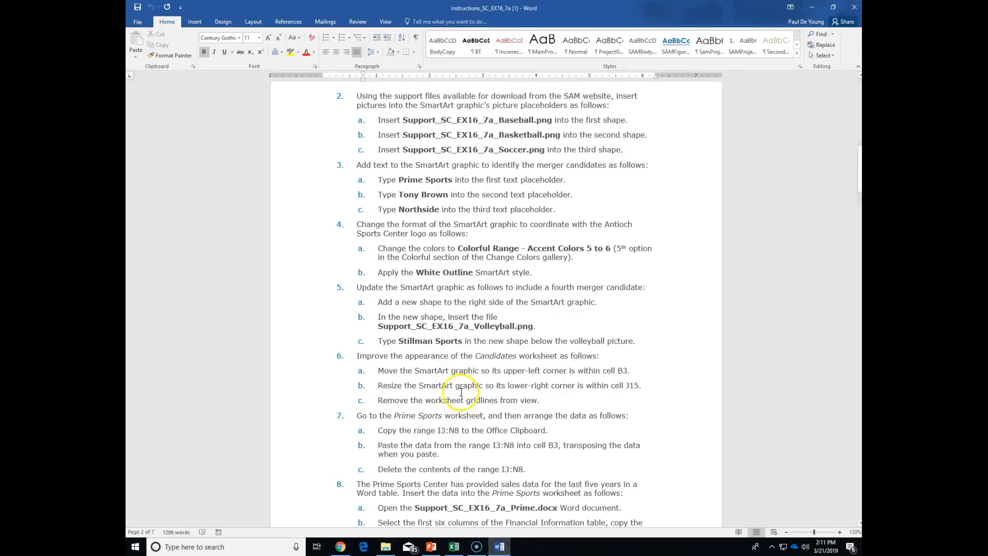
scroll(453, 391, down, 3)
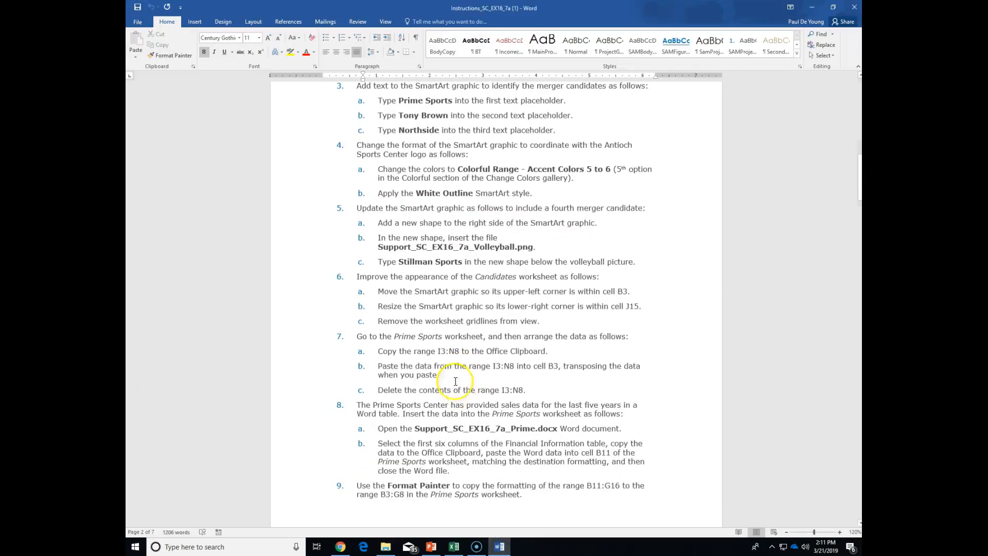
click(839, 532)
click(839, 532)
click(840, 532)
scroll(569, 390, down, 3)
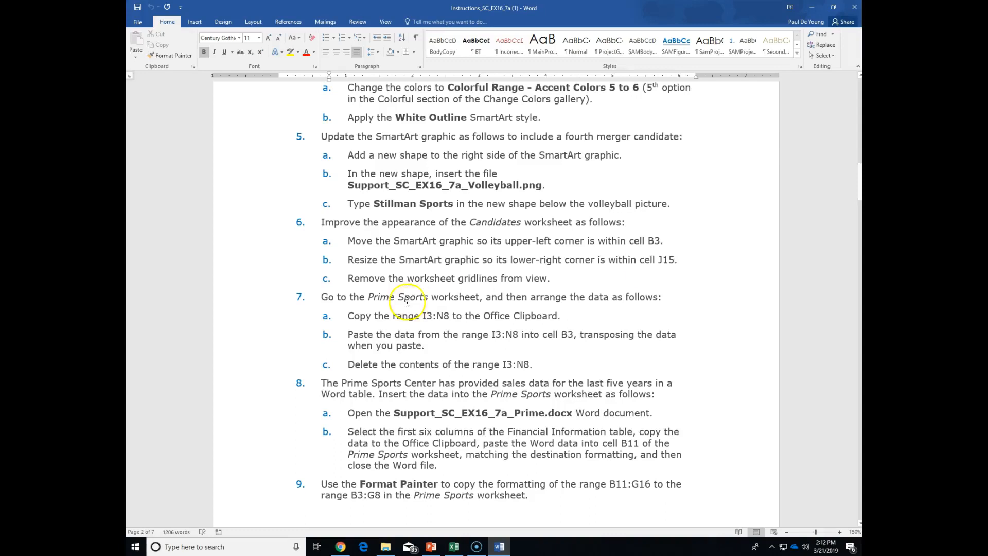
Switch back to Excel and stretch the SmartArt graphic so that its upper-left corner lies within cell B3.
click(454, 546)
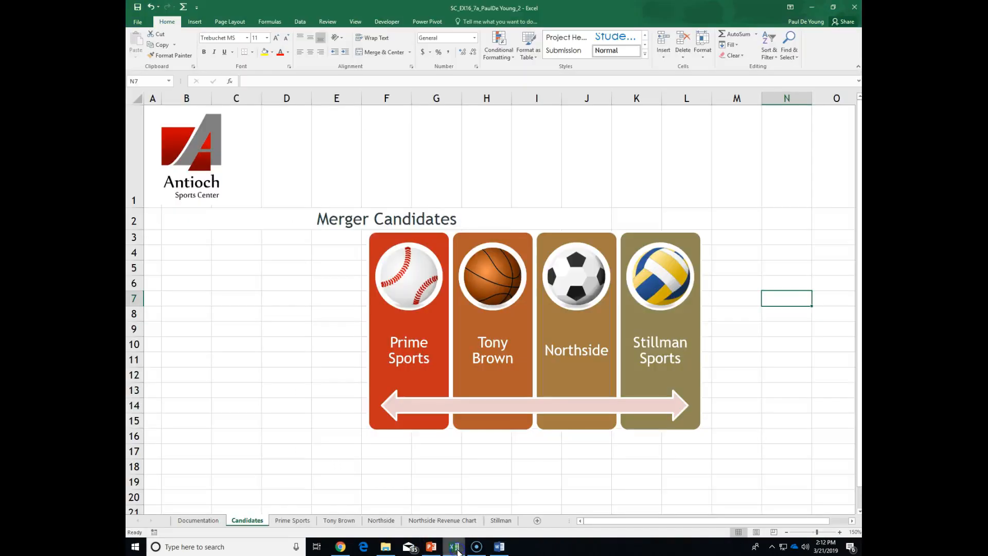
click(385, 245)
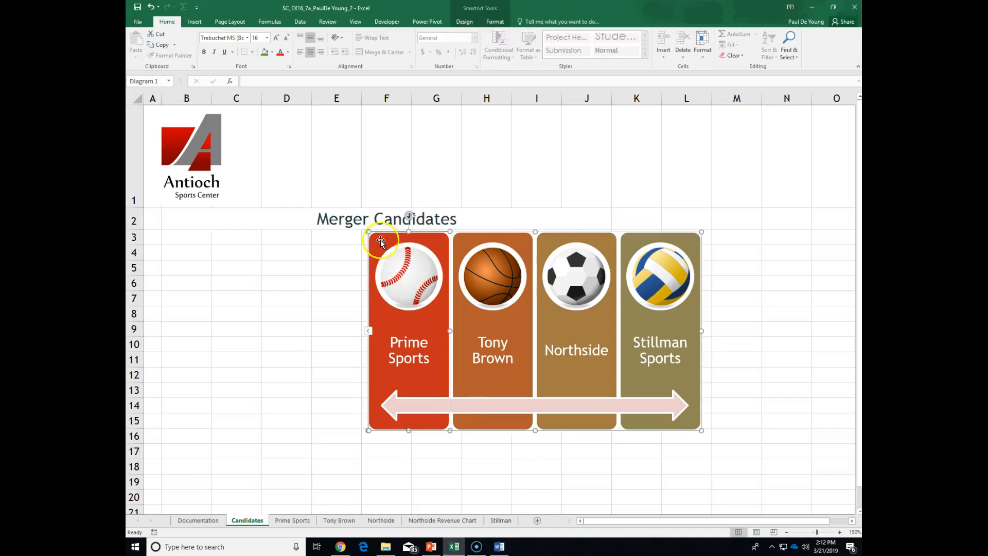
click(366, 231)
drag(366, 232, 182, 236)
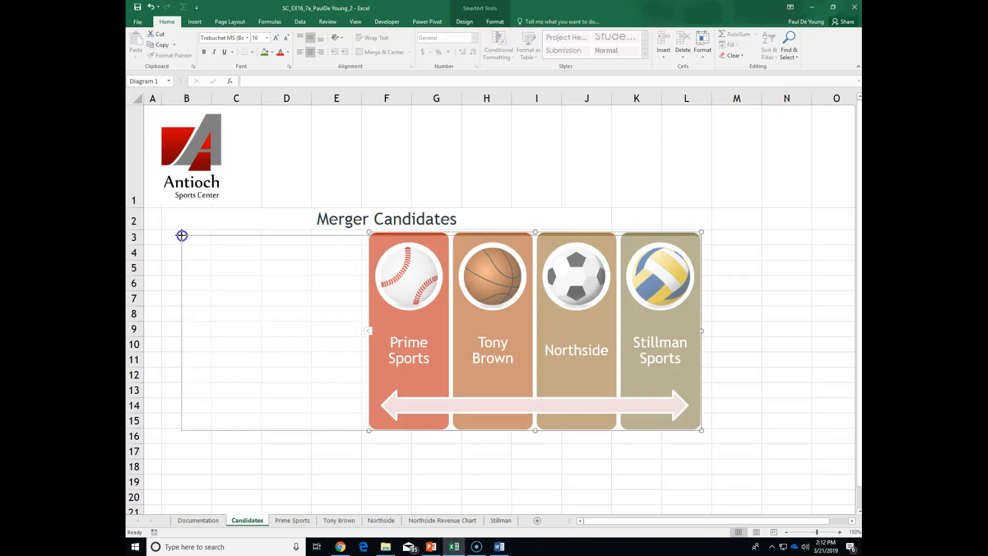
drag(181, 236, 182, 235)
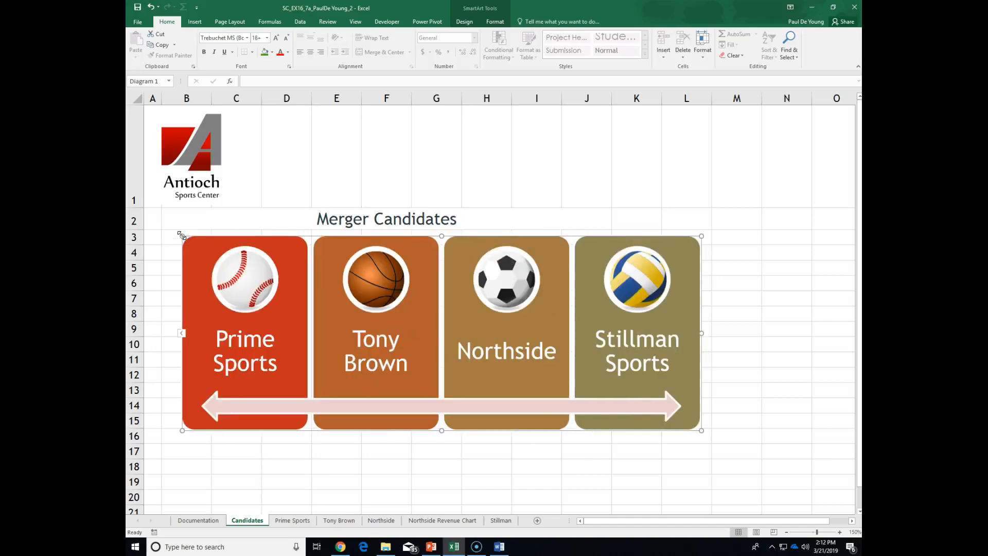
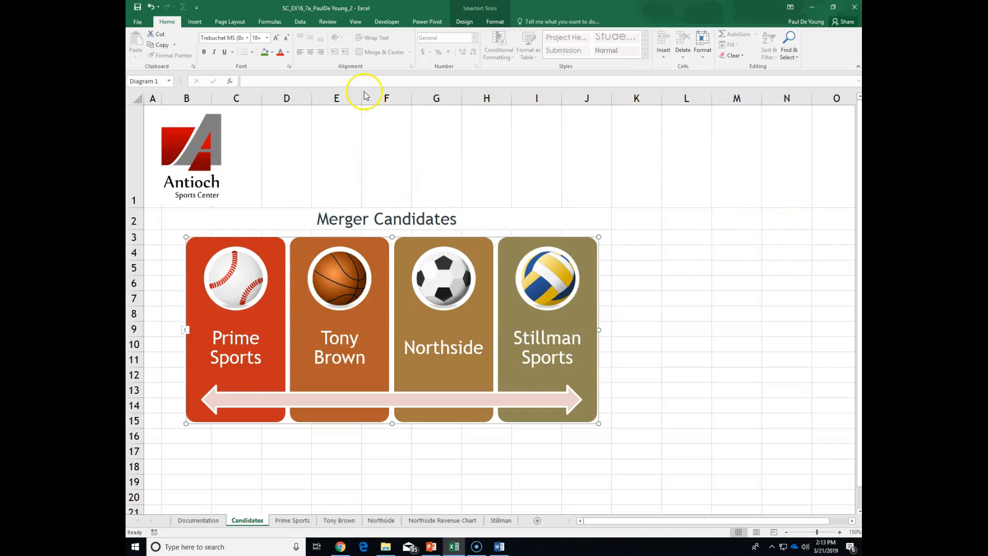
Hide the gridlines on the Candidates worksheet and deselect the SmartArt graphic.
click(355, 23)
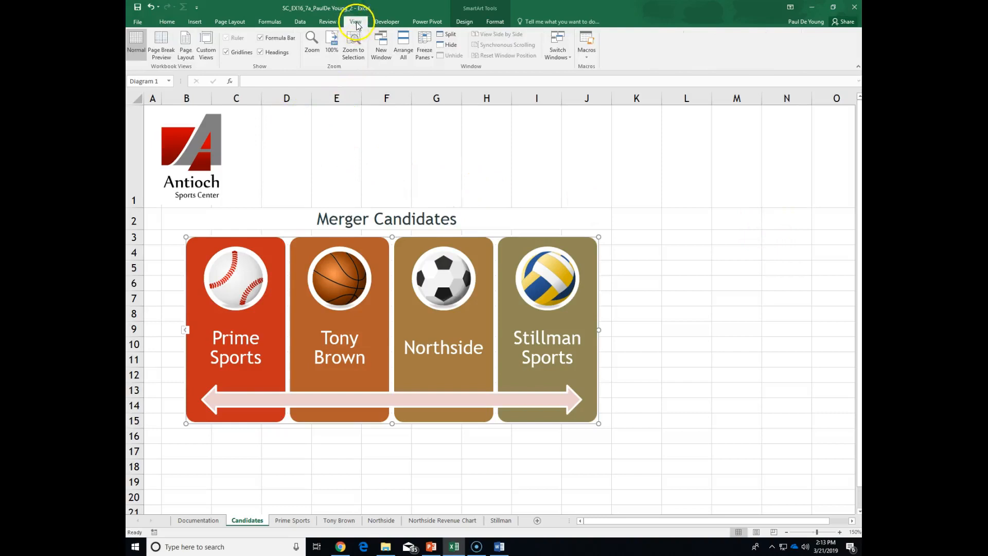
click(226, 52)
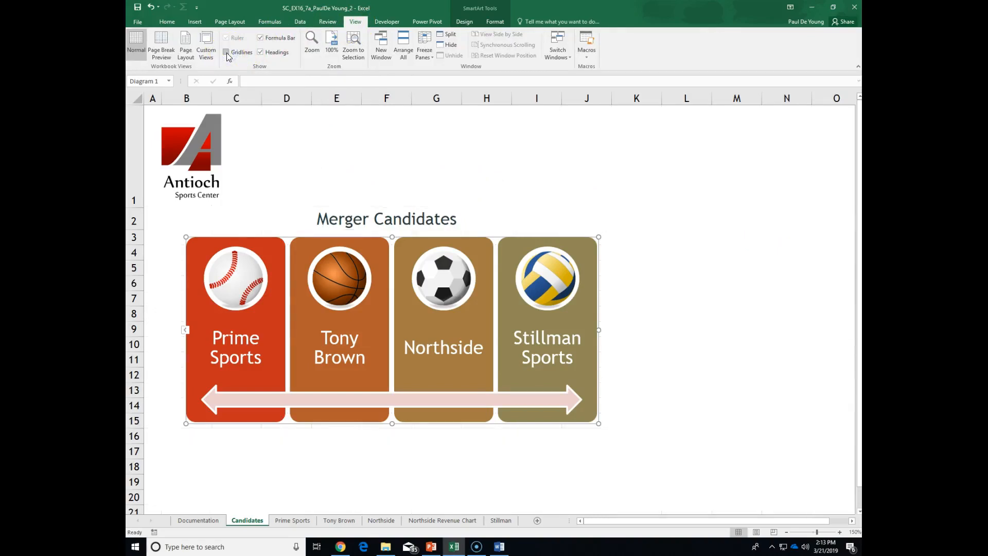
click(384, 129)
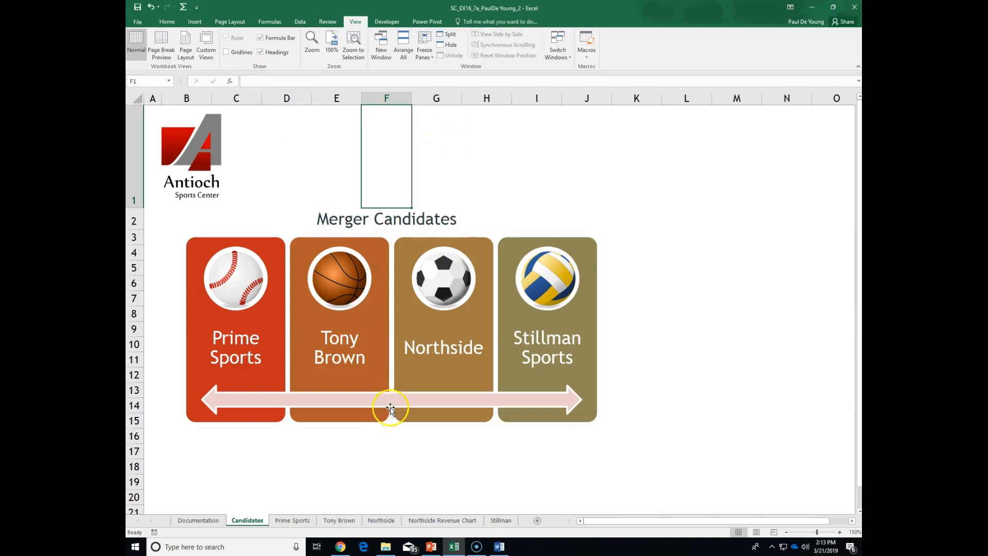
click(332, 155)
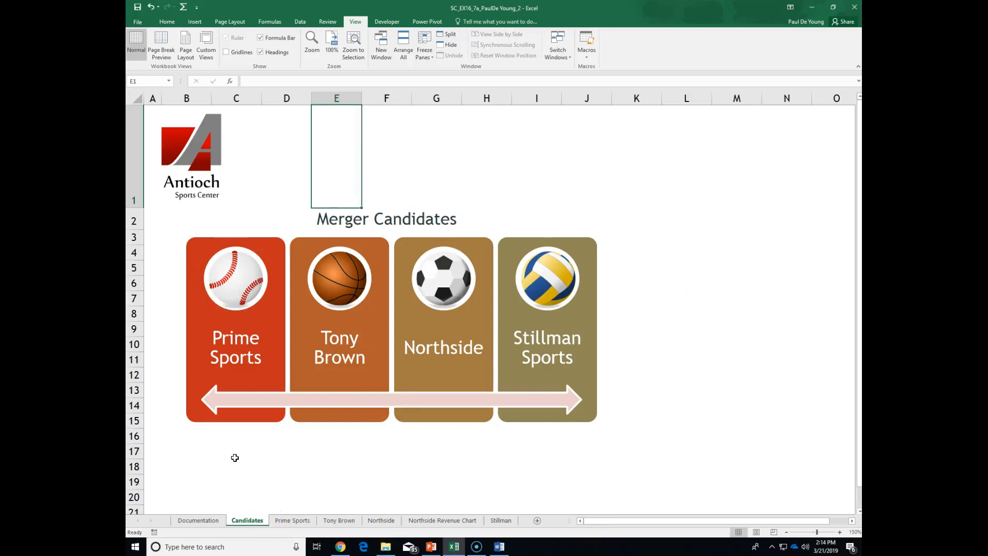
Switch to the Word instructions and read project step 7 about arranging the data on the Prime Sports worksheet.
click(498, 547)
click(446, 341)
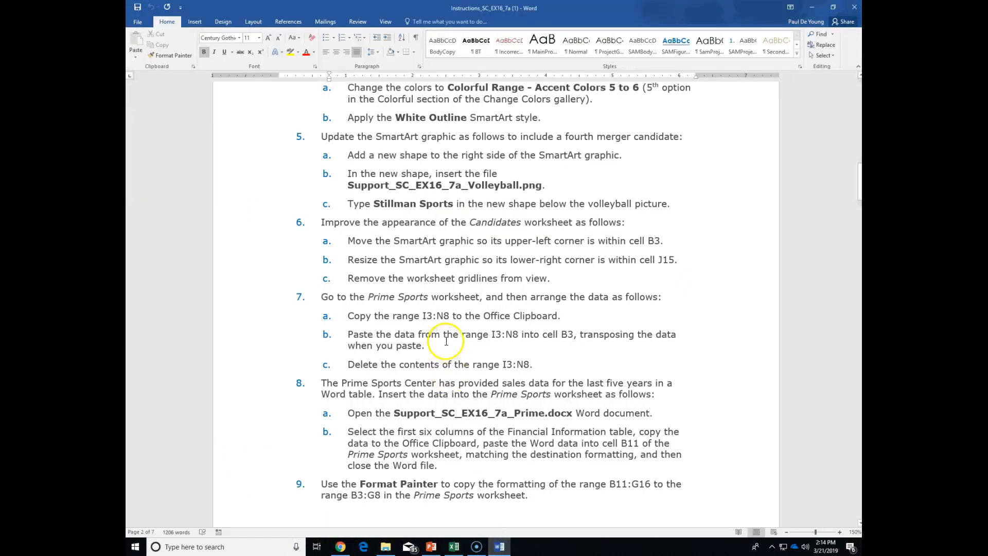
scroll(447, 341, down, 3)
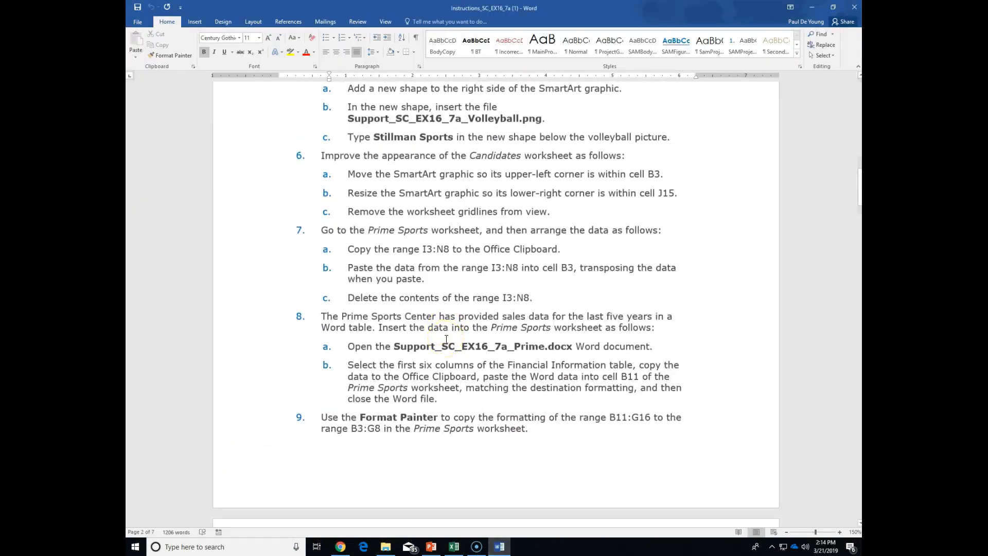
scroll(447, 340, down, 1)
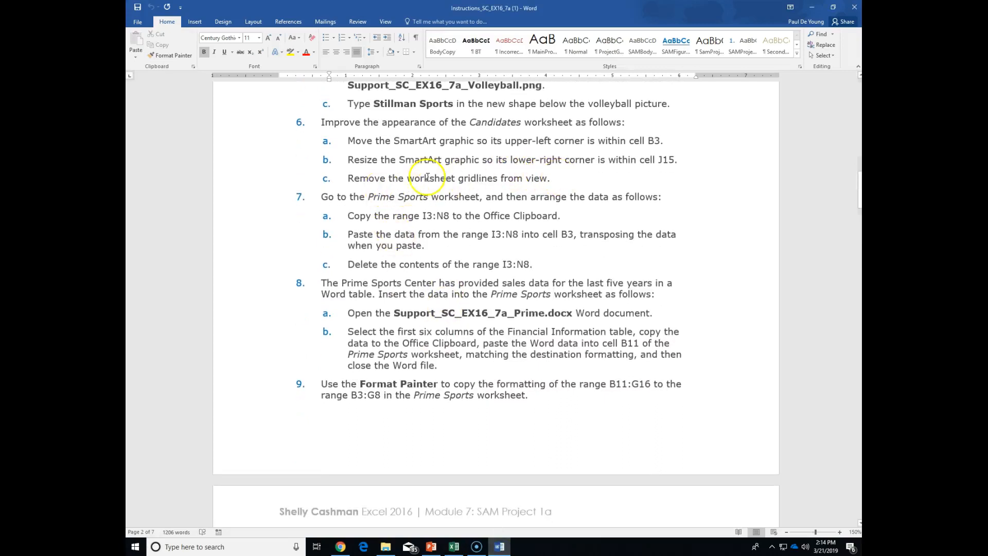
mouse_move(294, 195)
mouse_down()
mouse_move(427, 202)
mouse_move(296, 200)
mouse_up()
click(338, 198)
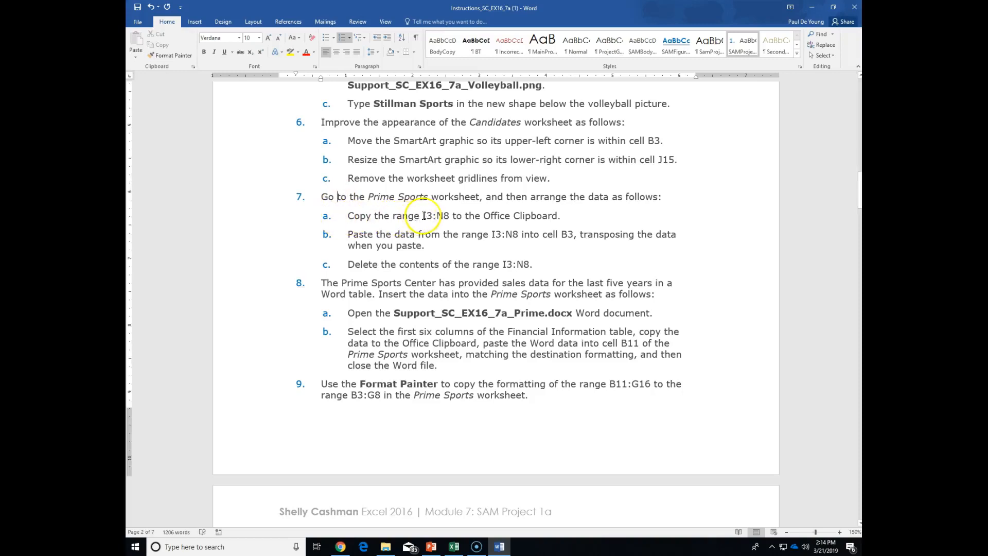
click(349, 216)
Switch back to Excel and show the Prime Sports worksheet at 120% zoom.
click(456, 547)
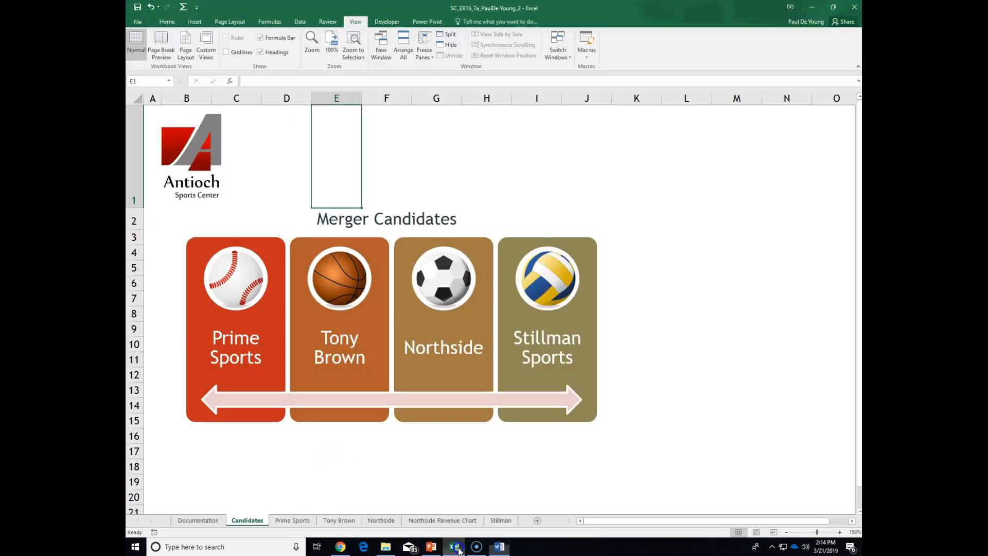
click(283, 521)
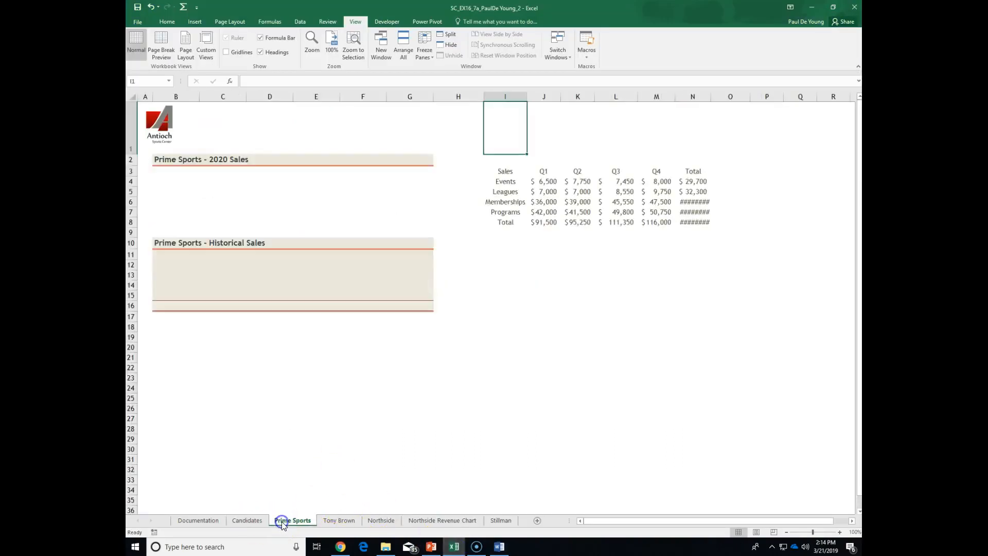
double_click(840, 531)
click(840, 532)
click(840, 532)
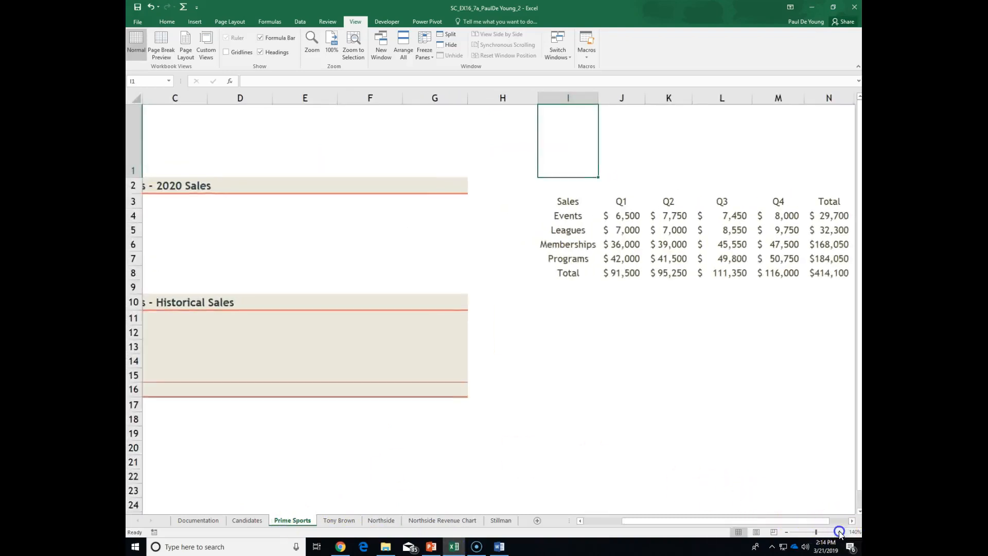
click(786, 531)
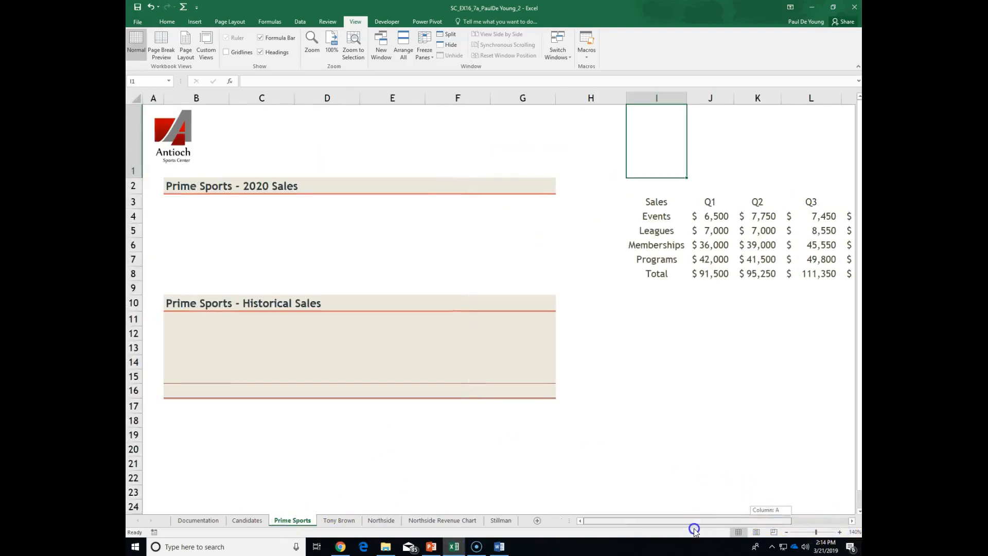
click(786, 532)
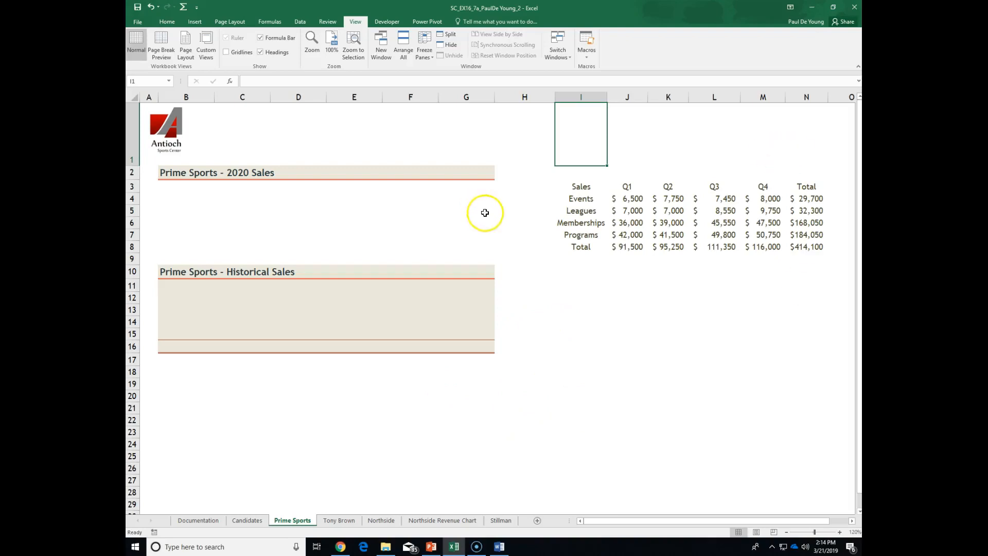
Copy the range I3:N8 on the Prime Sports worksheet and paste it transposed into cell B3.
drag(591, 186, 812, 245)
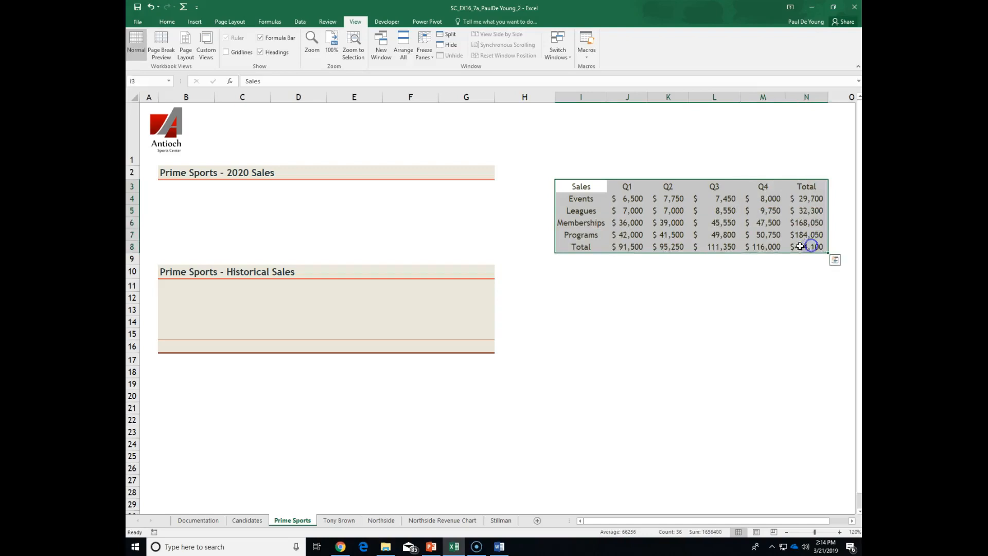
click(167, 21)
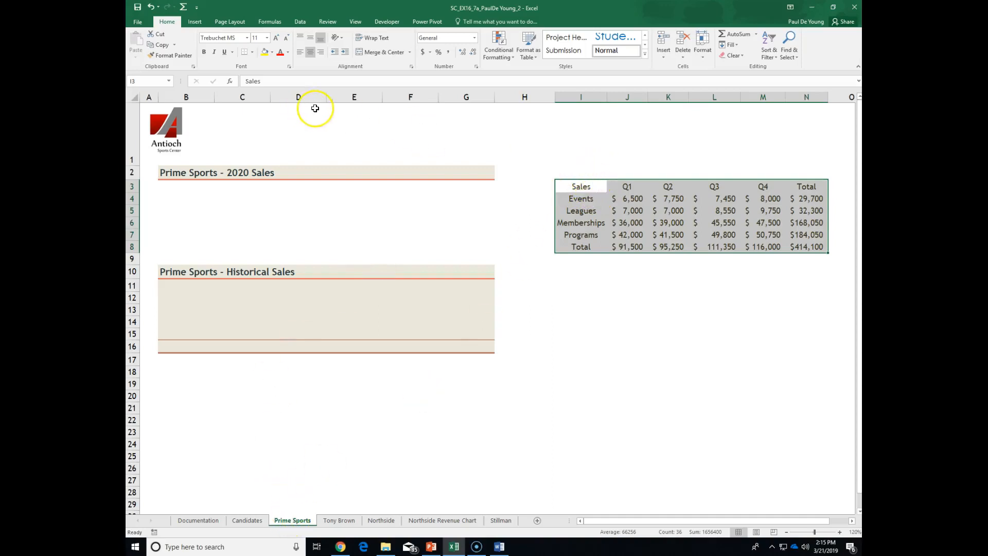
click(161, 45)
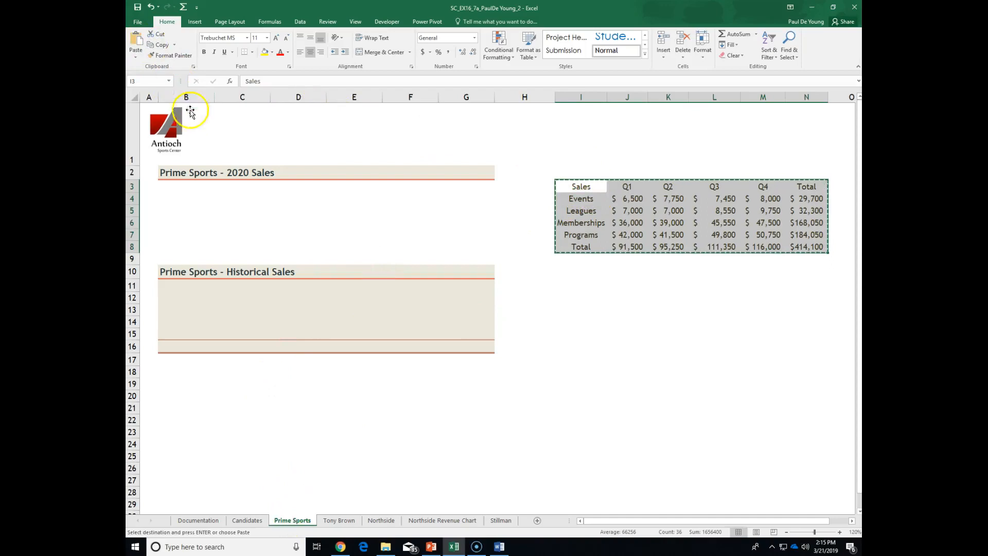
click(179, 187)
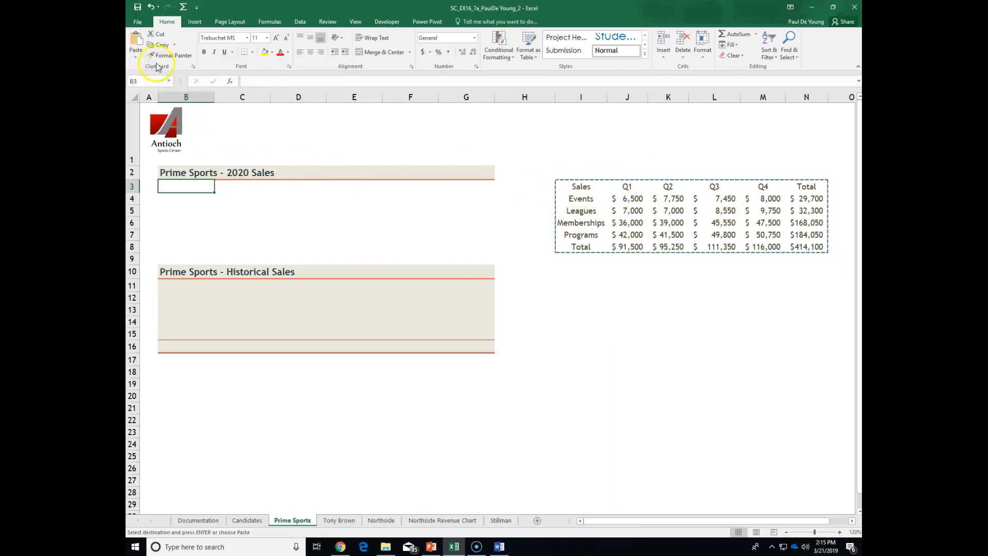
click(136, 59)
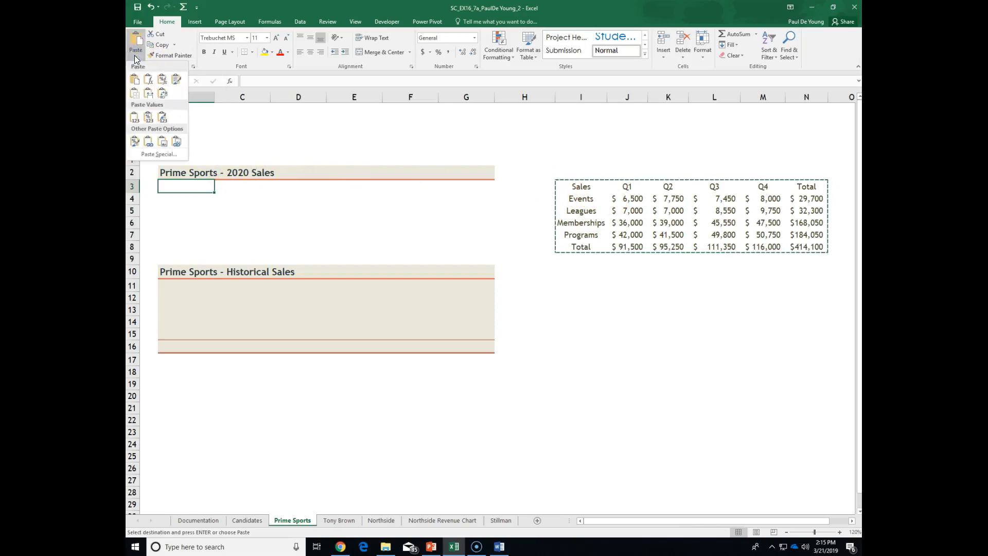
click(163, 98)
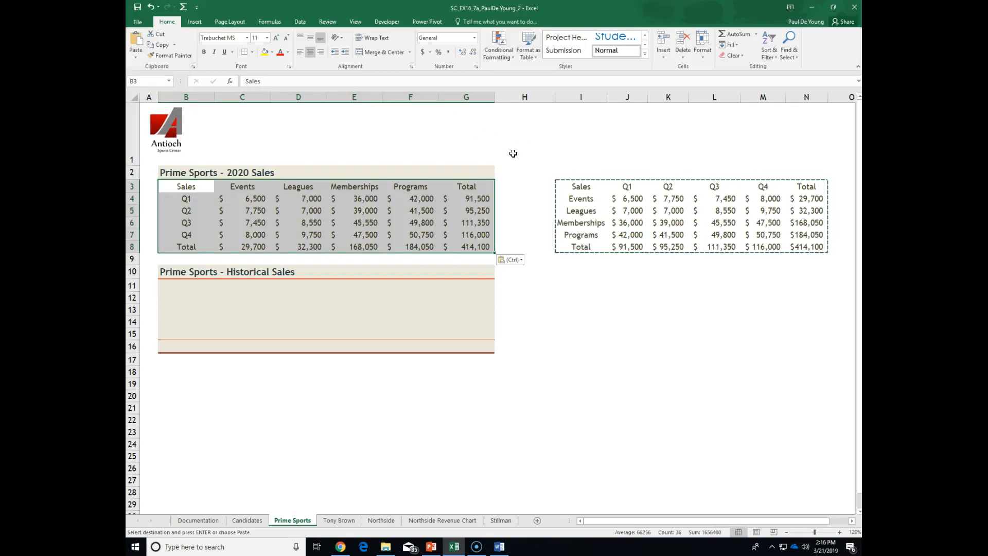
End the copy mode and clear everything from the original sales range I3:N8.
key(Escape)
drag(593, 186, 803, 249)
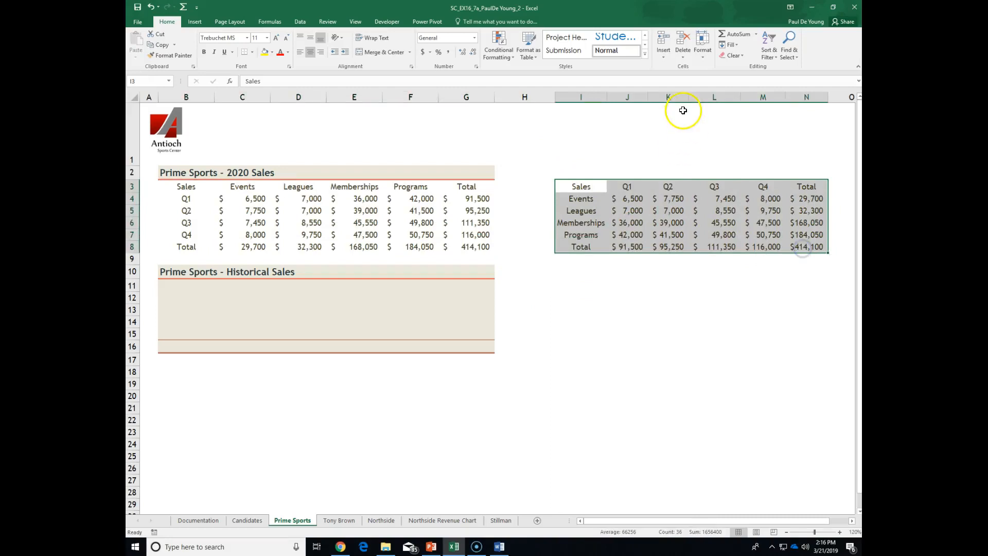
click(734, 55)
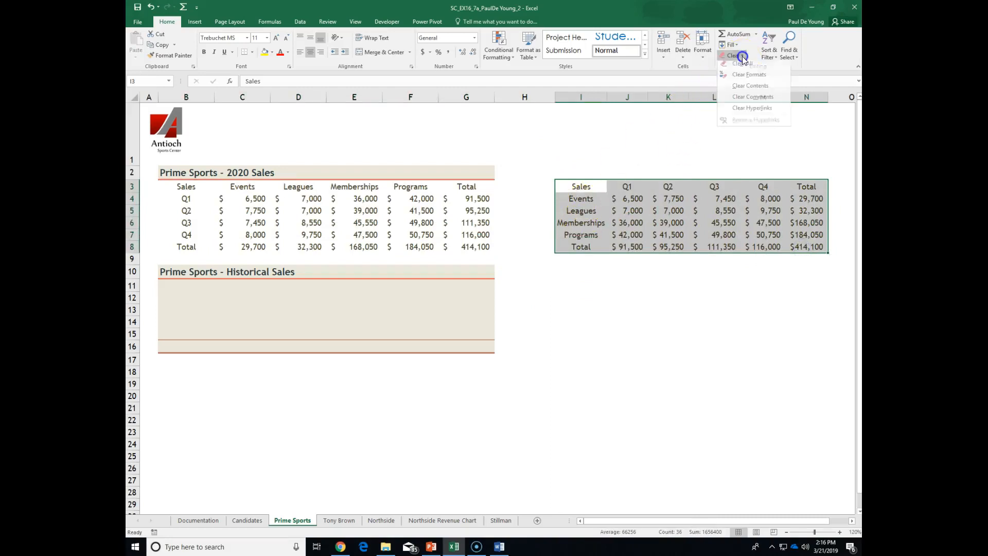
click(741, 67)
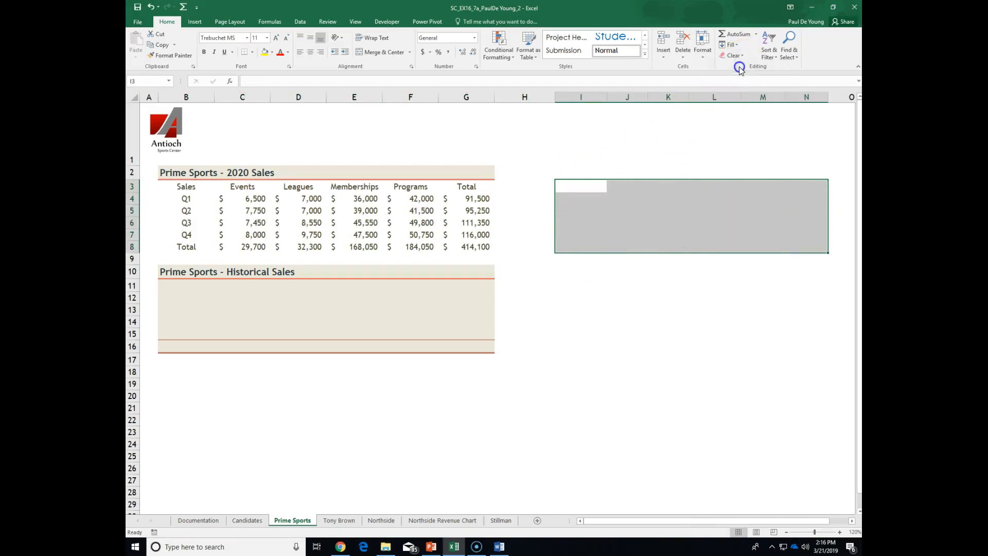
click(673, 162)
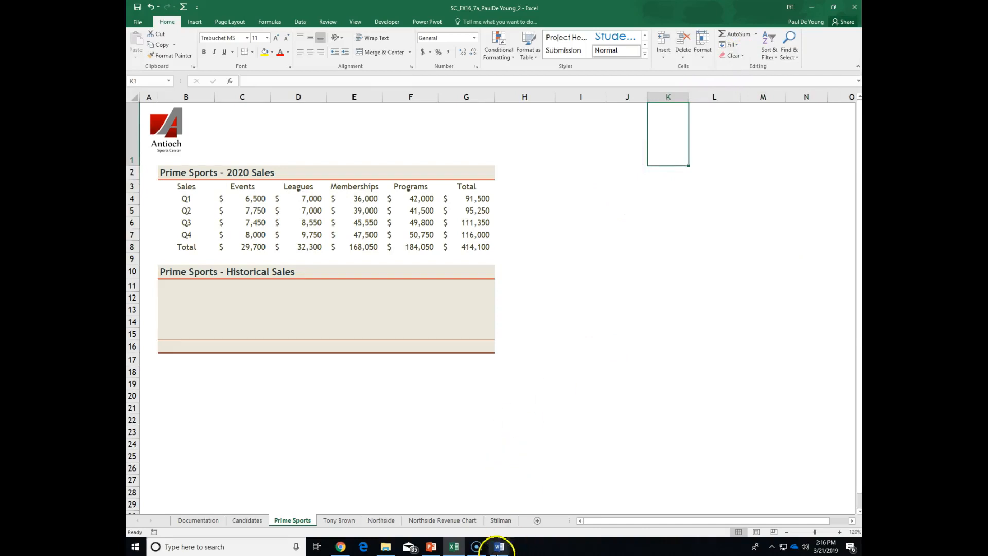
Check project step 8 in the Word instructions and open the Support_SC_EX16_7a_Prime (1) document from the Downloads folder.
click(500, 547)
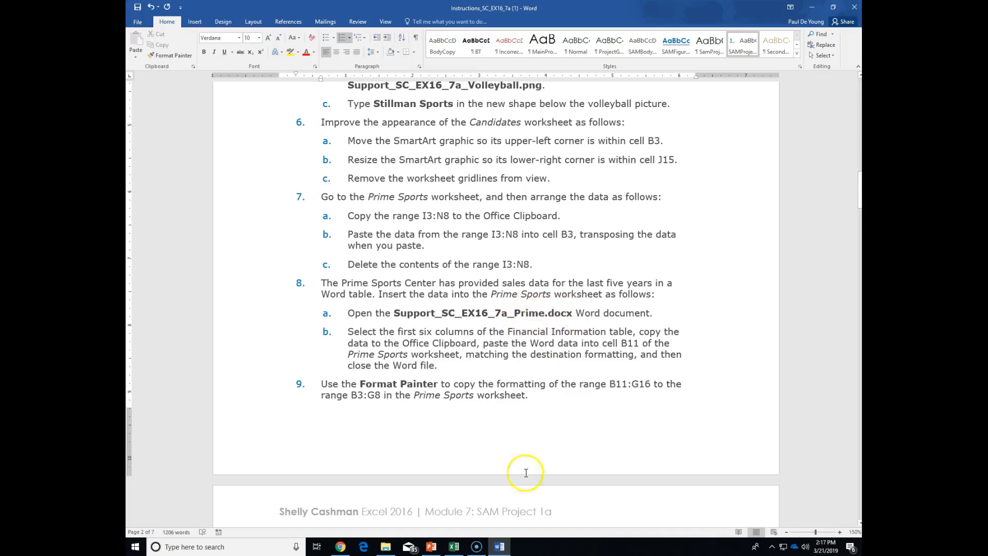
click(386, 545)
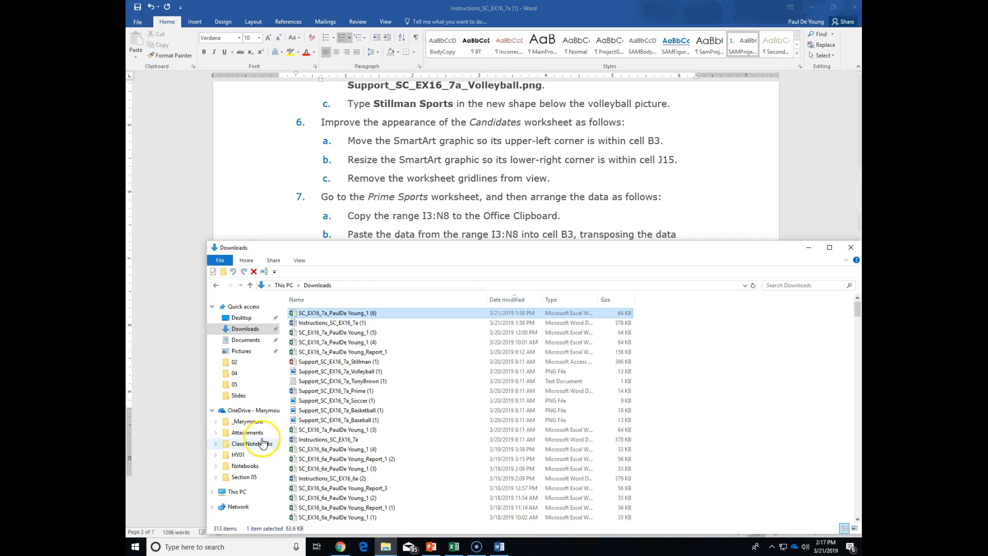
double_click(337, 393)
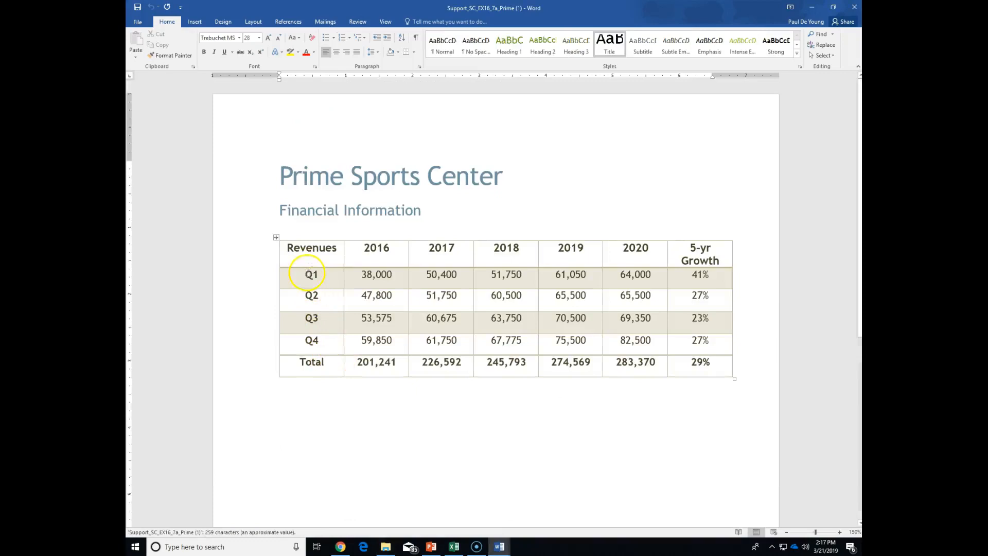
Copy the first six columns of the Financial Information table, from Revenues through 2020, including the Total row.
click(287, 248)
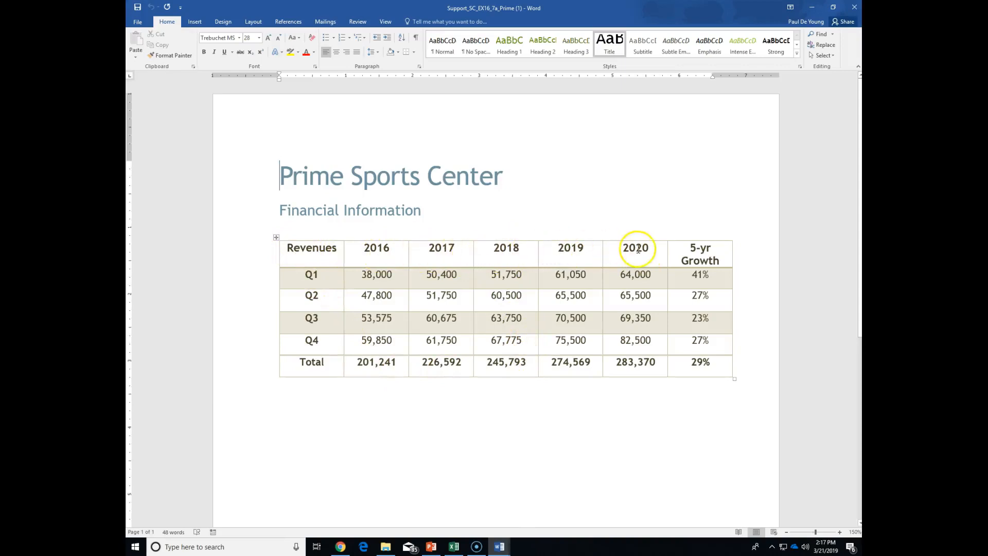
click(287, 247)
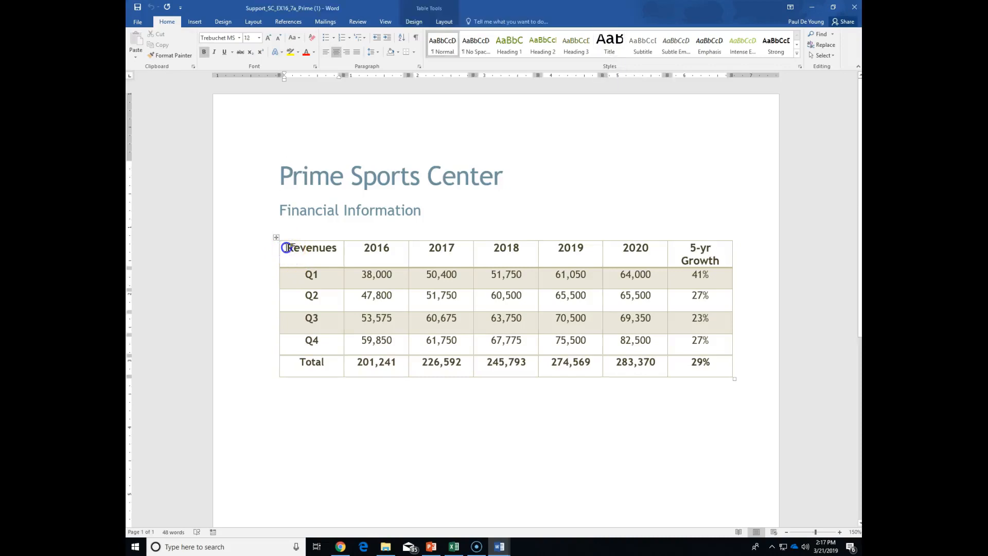
drag(304, 250, 629, 366)
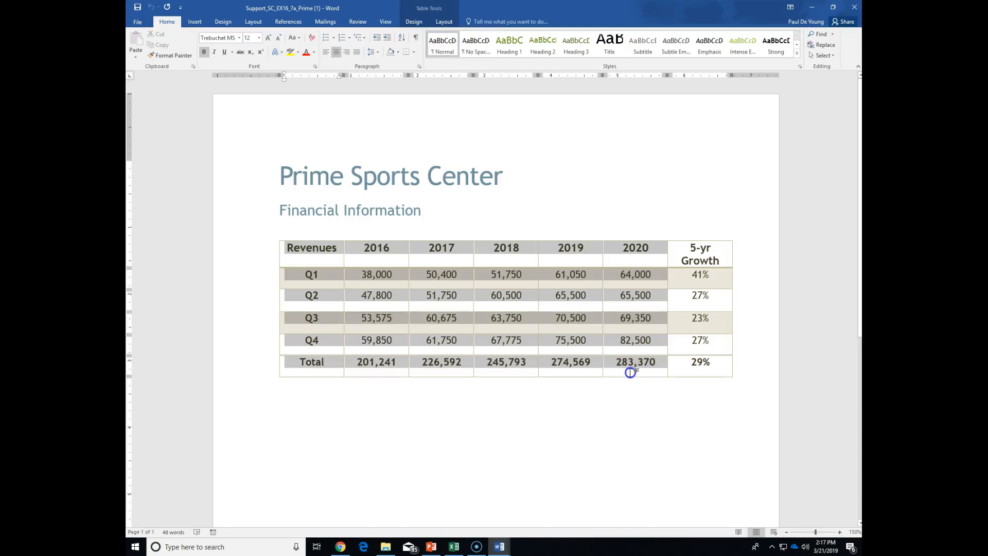
drag(631, 372, 631, 372)
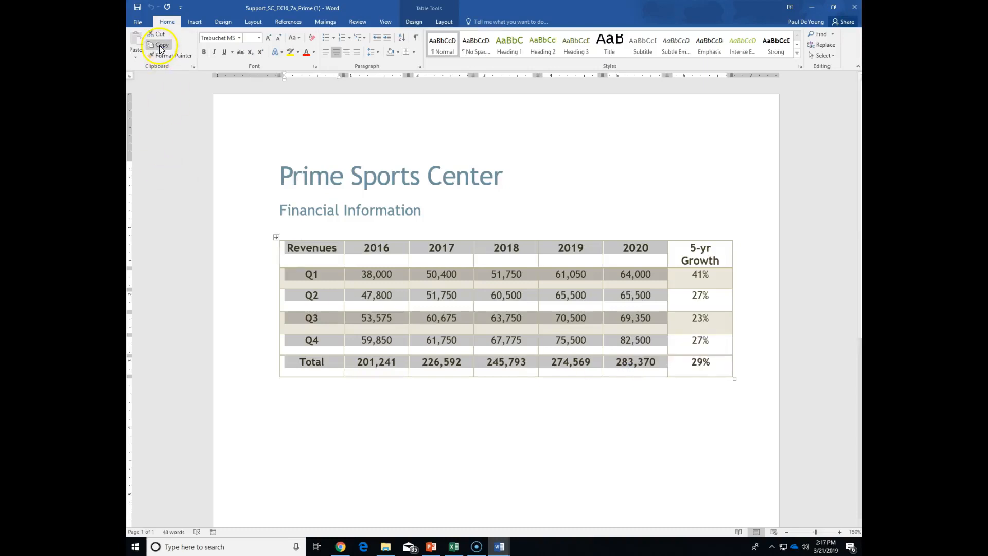
click(160, 48)
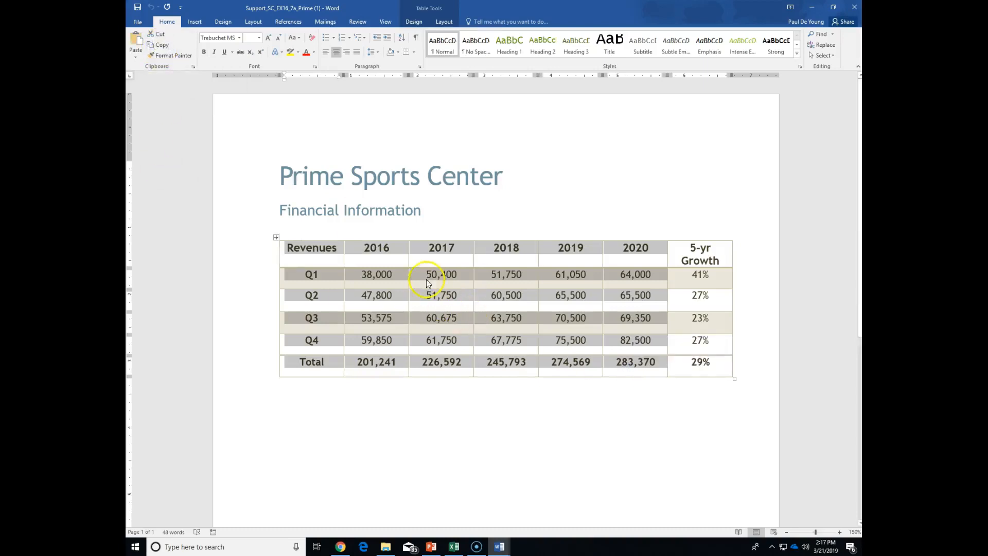
click(256, 494)
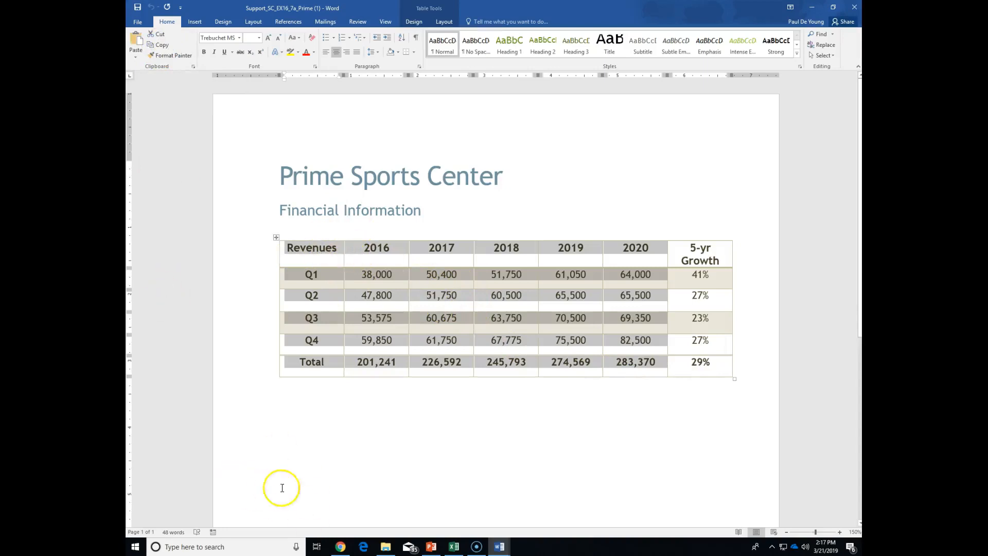
Switch to Excel and paste the copied Word table into cell B11 of the Prime Sports worksheet, matching the destination formatting.
mouse_move(452, 550)
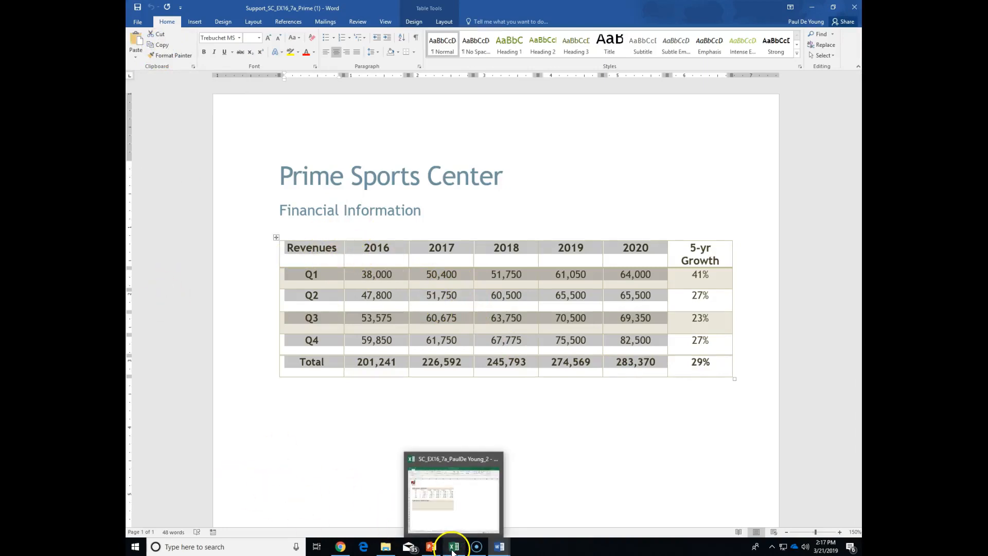
click(445, 525)
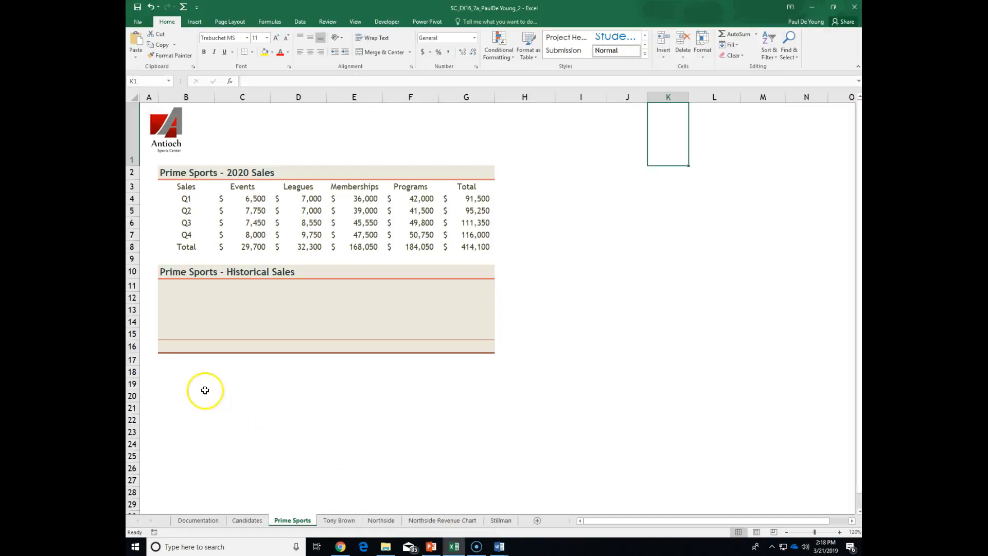
click(174, 286)
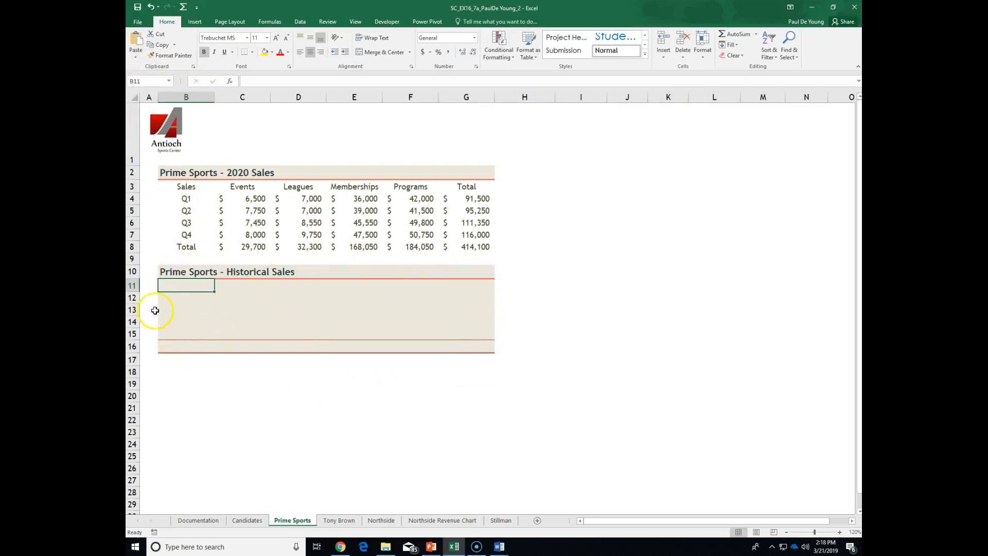
click(136, 59)
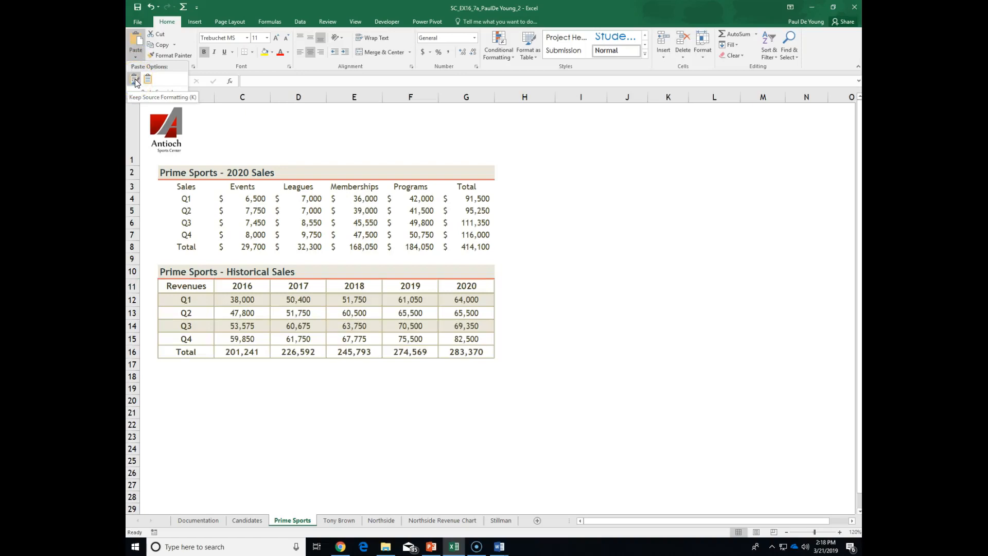
click(148, 80)
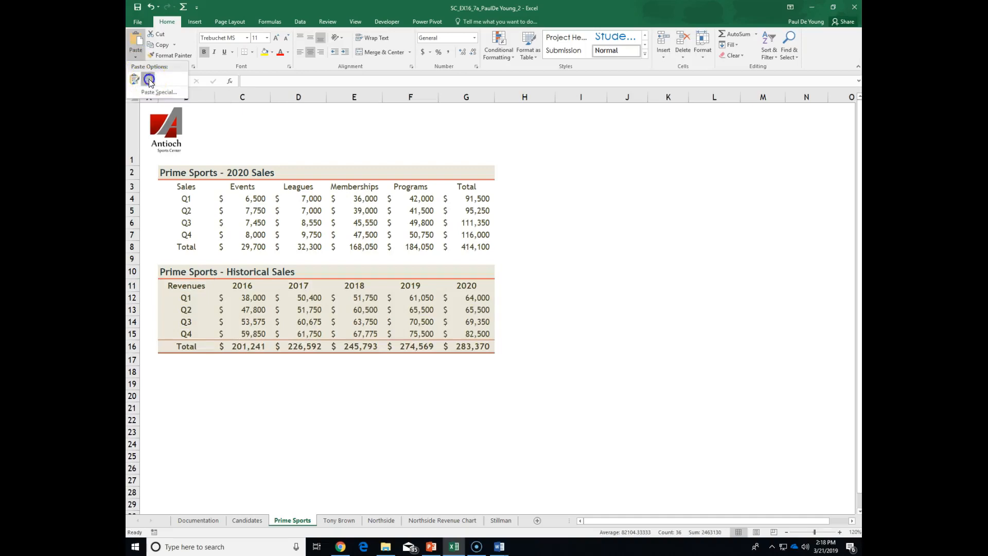
click(150, 83)
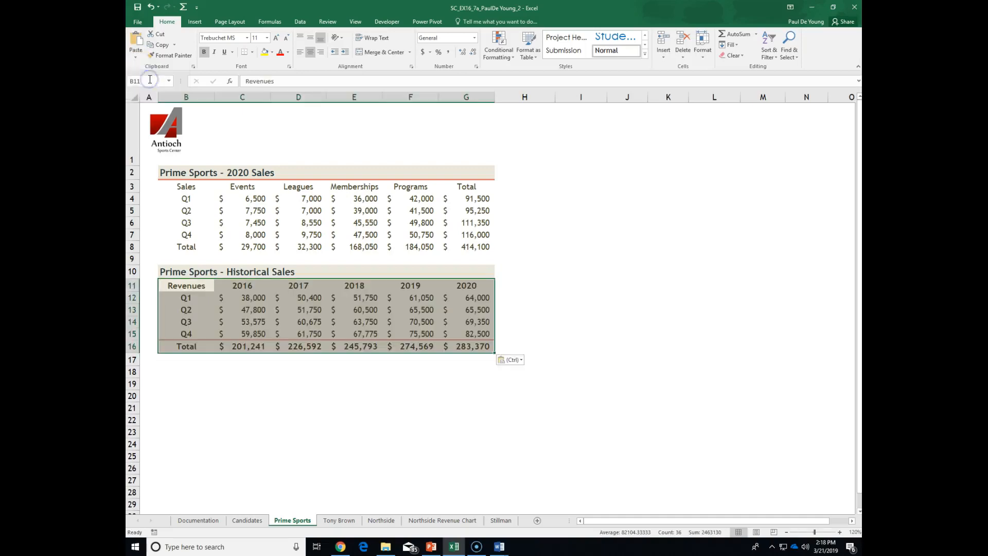
click(575, 345)
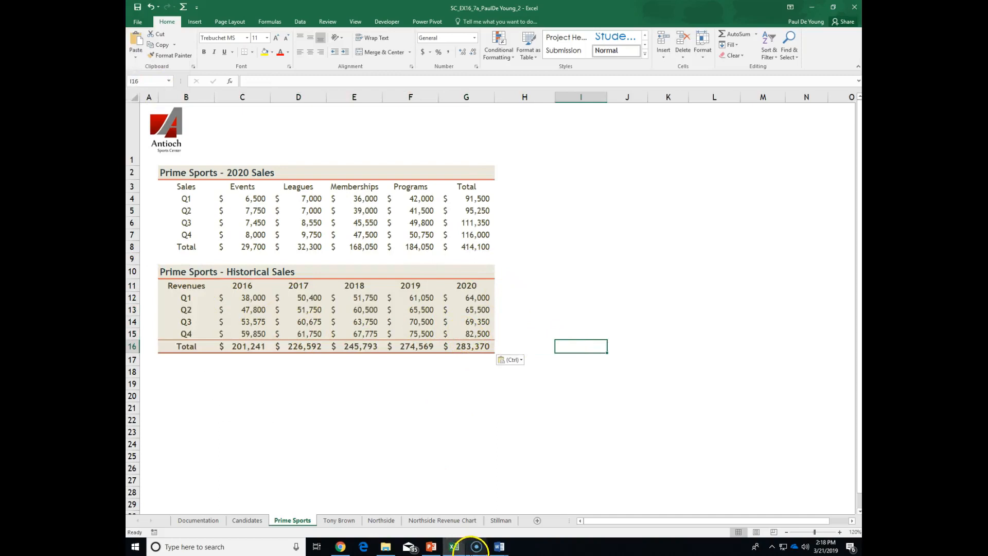
Switch to the Word instructions and read project steps 8 and 9 about closing the Word file and using the Format Painter.
click(499, 546)
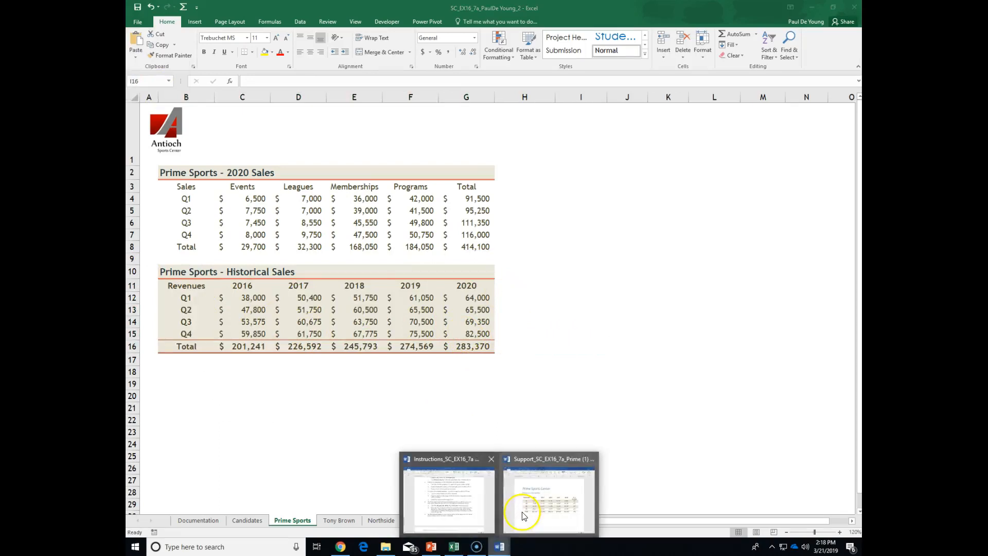
click(446, 509)
mouse_move(502, 546)
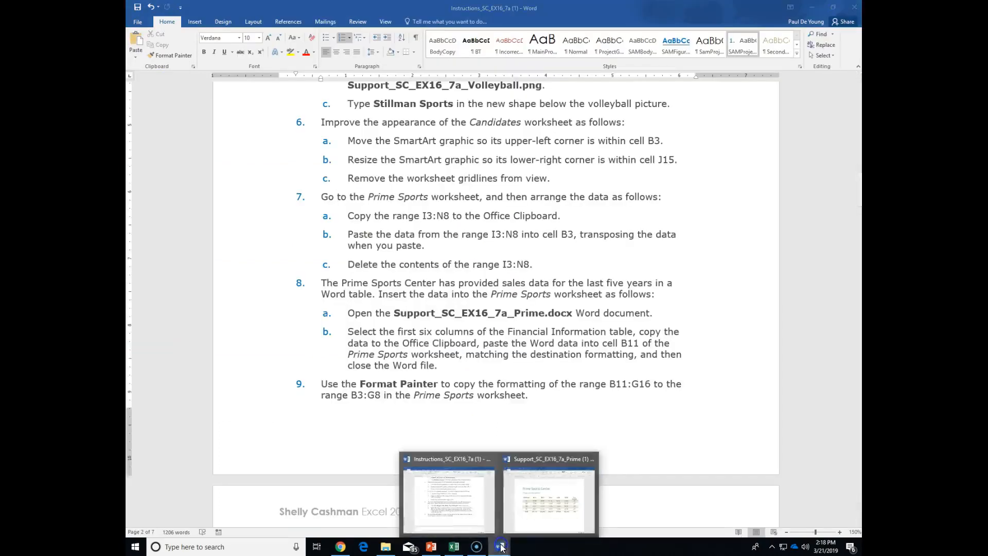
scroll(380, 392, down, 3)
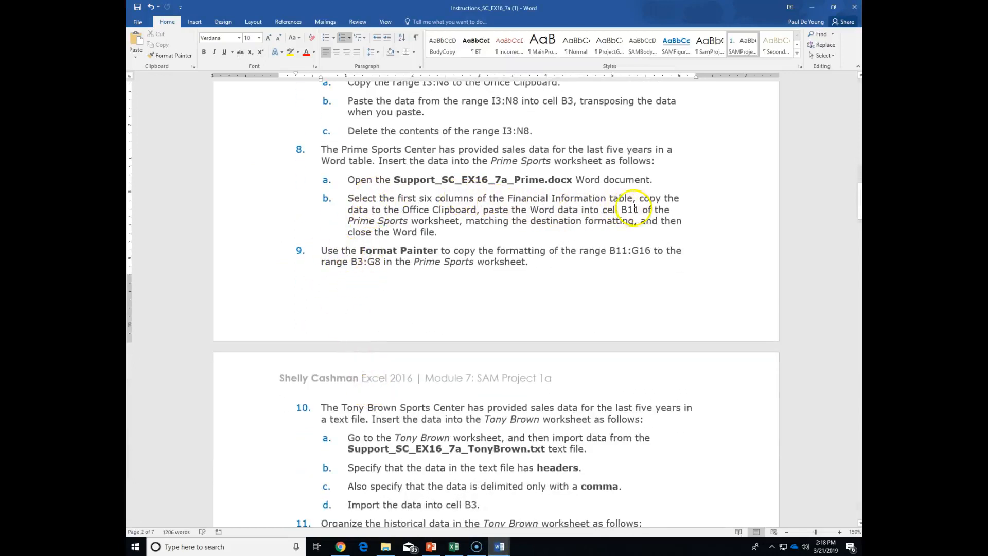
scroll(391, 217, down, 2)
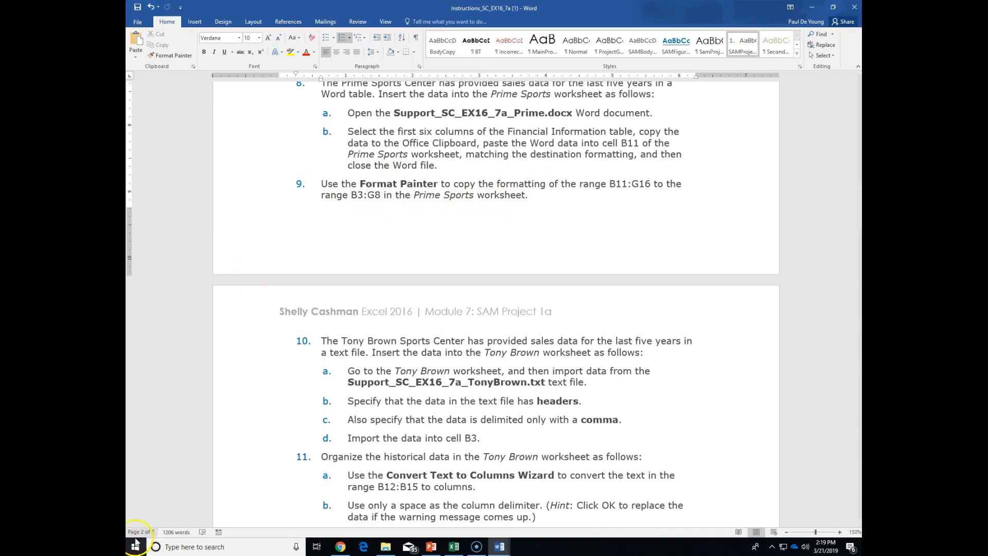
Switch to Excel, copy the formatting of B11:G16 to B3:G8 on the Prime Sports worksheet with Format Painter, and save the workbook.
click(454, 547)
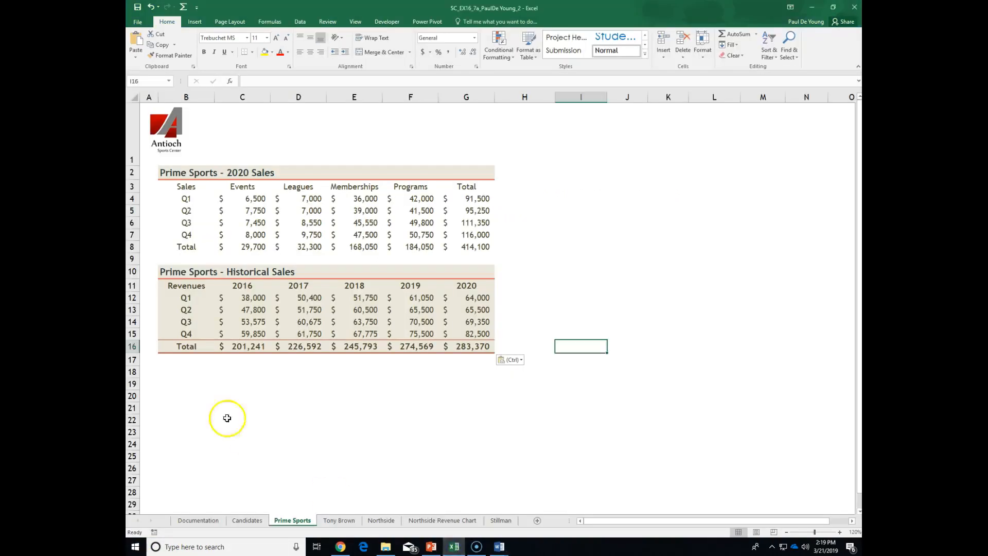
click(184, 286)
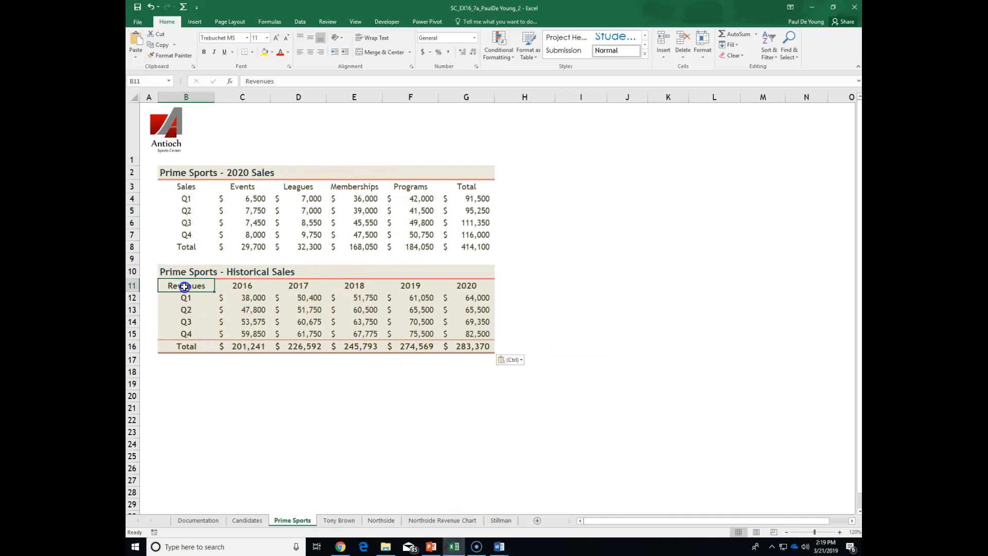
drag(200, 290, 476, 346)
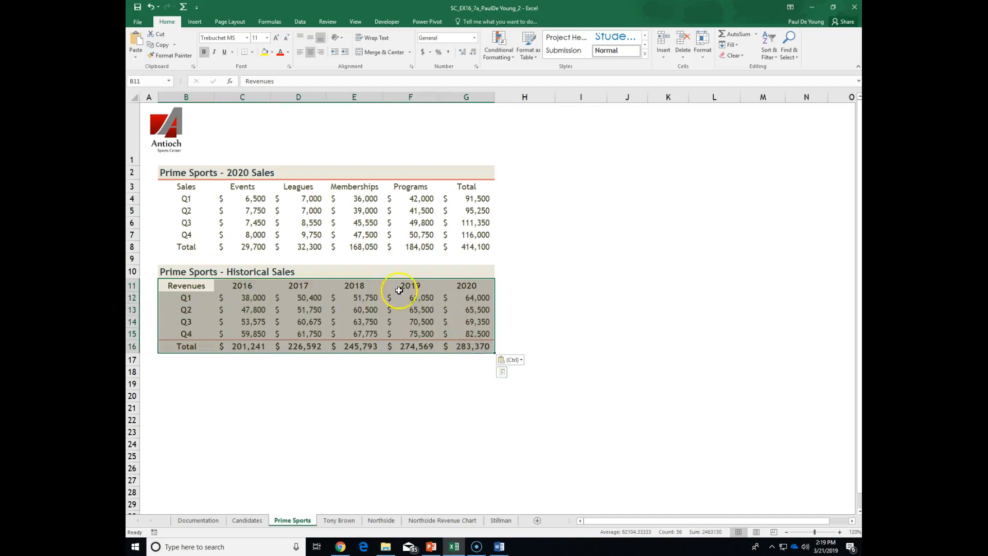
click(169, 56)
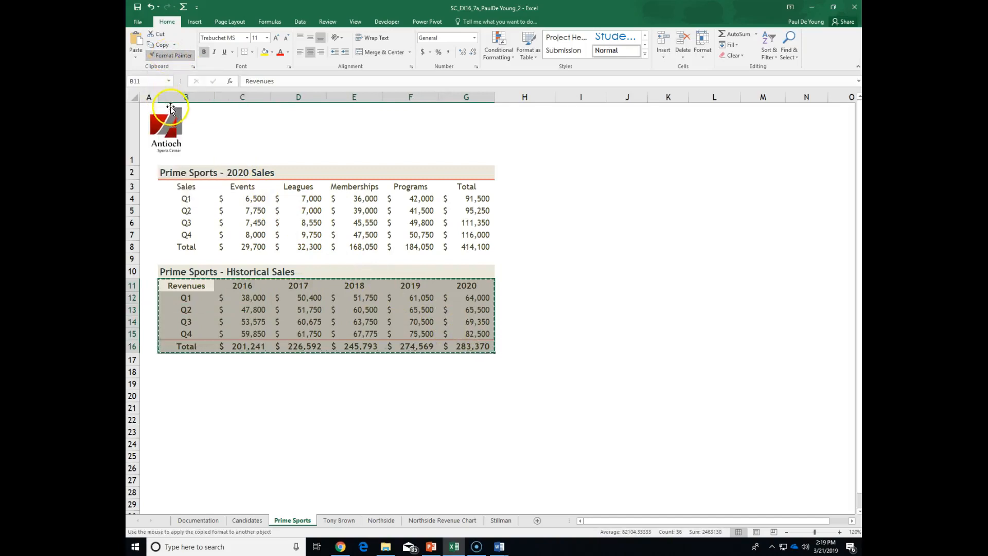
click(191, 187)
mouse_move(191, 187)
mouse_down()
mouse_move(268, 225)
mouse_move(461, 249)
mouse_up()
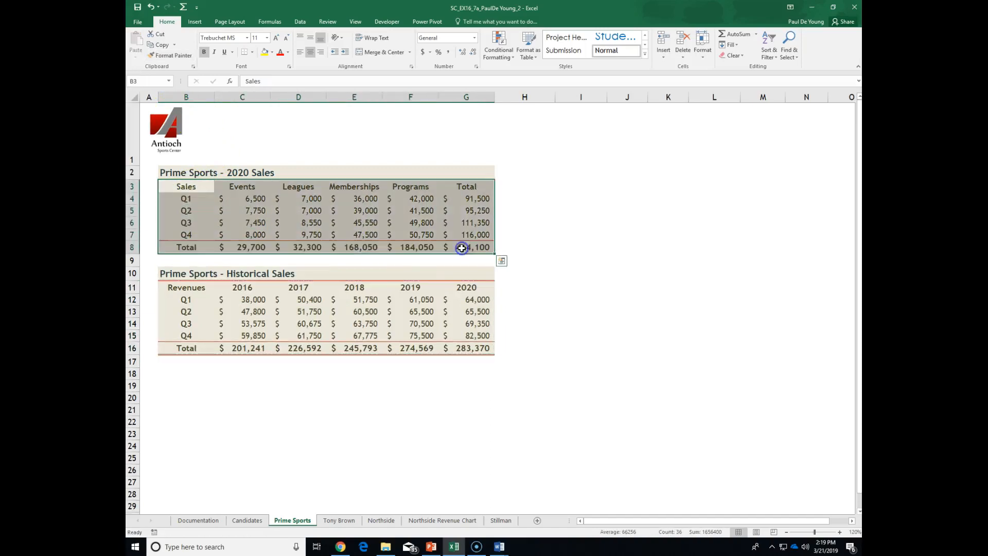
click(590, 232)
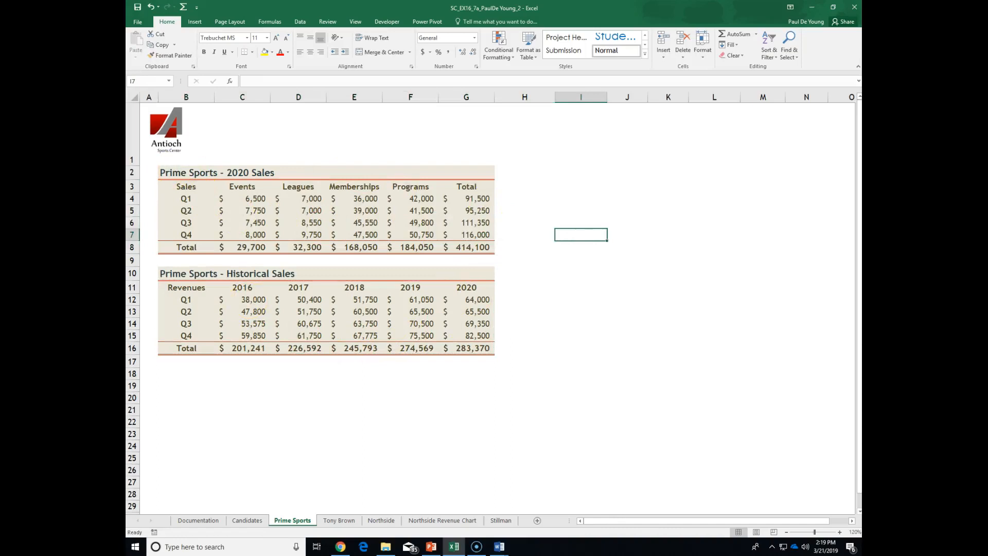
click(138, 7)
Switch to the Word instructions to read project step 10, and look for the TonyBrown text file in the Downloads folder.
click(500, 548)
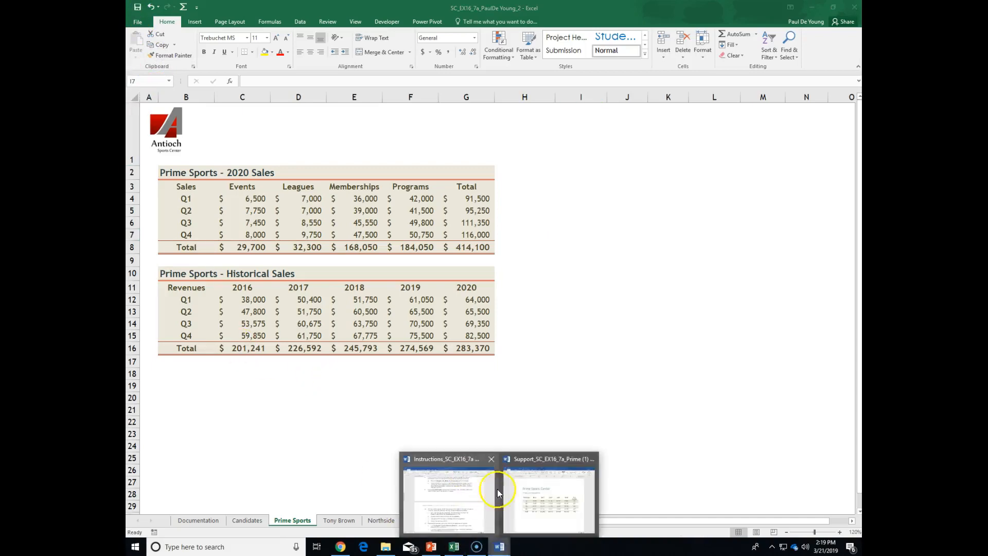
click(479, 489)
scroll(418, 412, down, 2)
scroll(418, 412, down, 2)
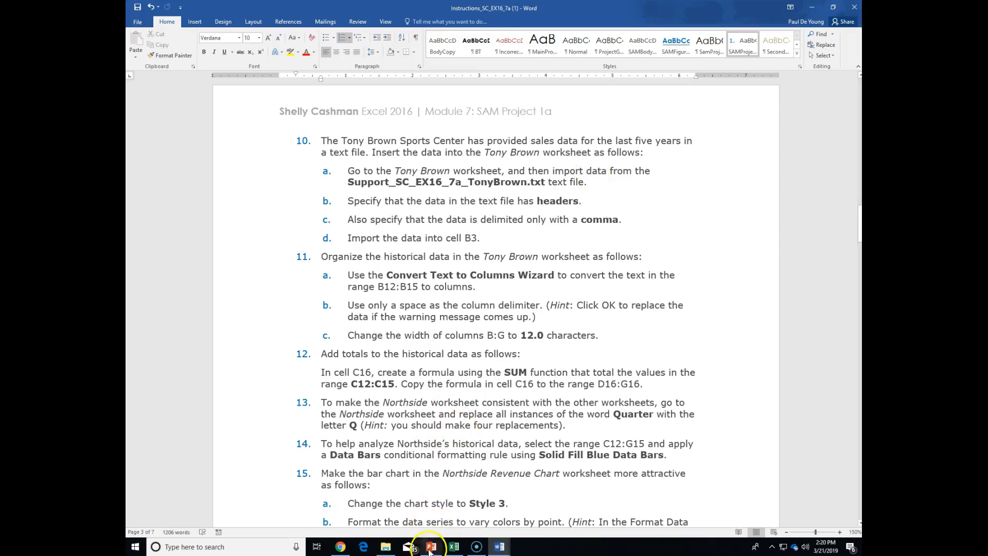
click(384, 548)
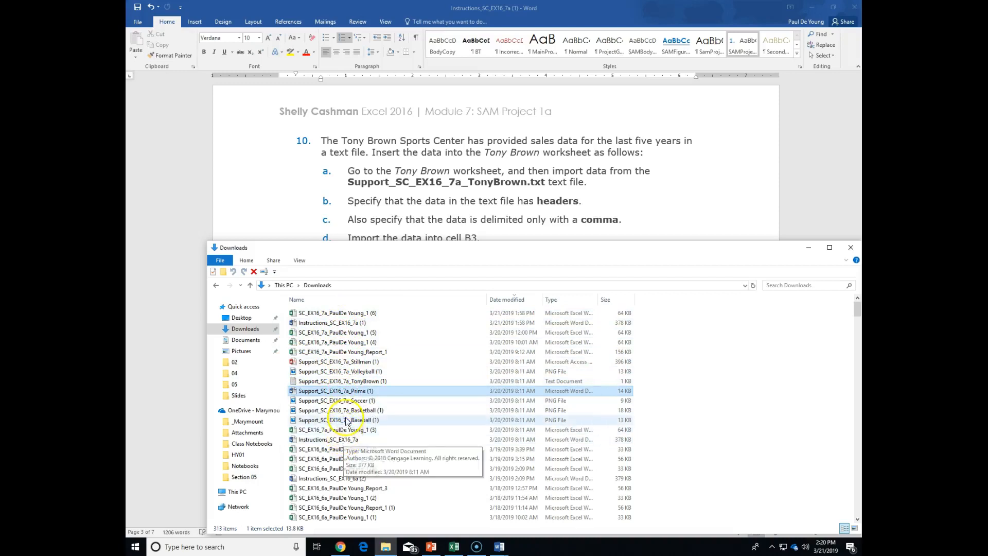
scroll(343, 386, down, 1)
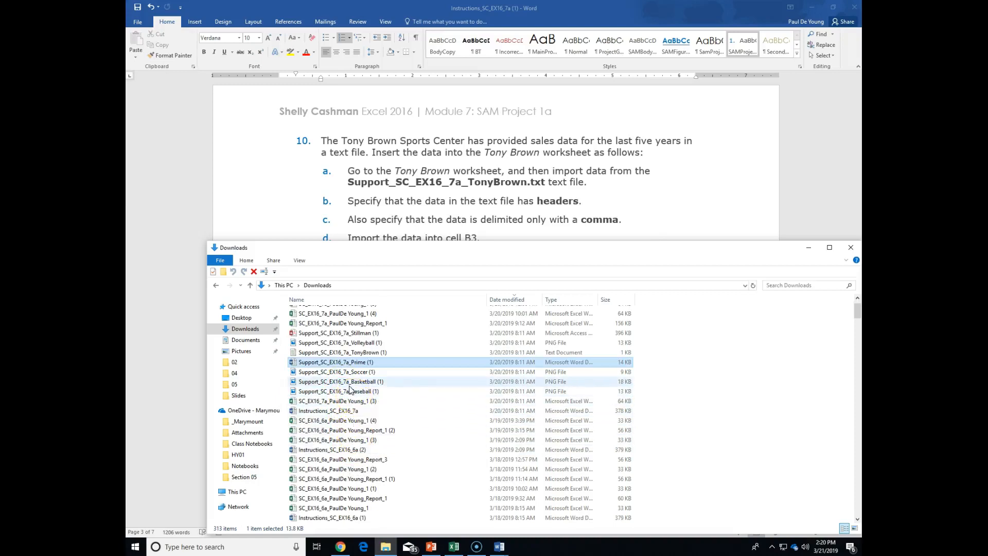
scroll(361, 354, up, 1)
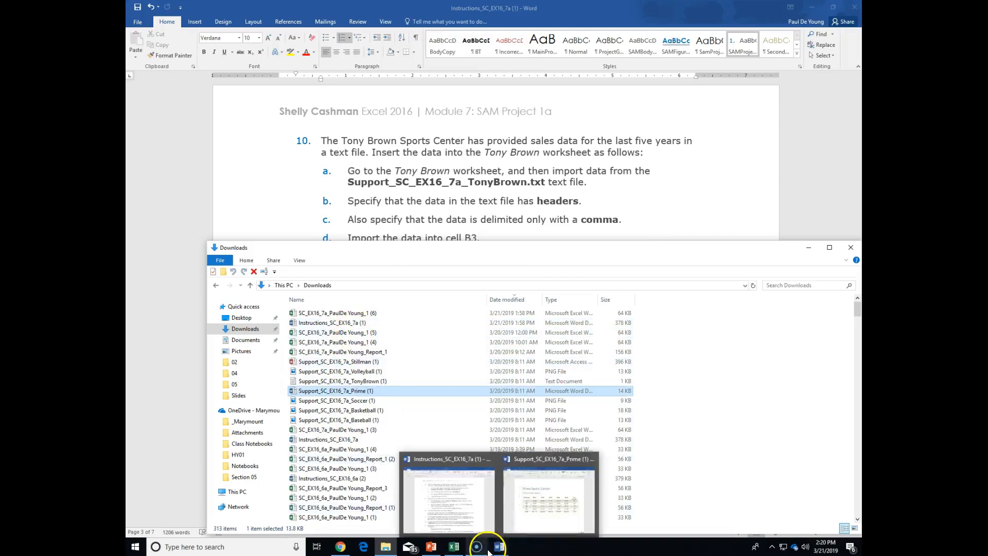
click(451, 549)
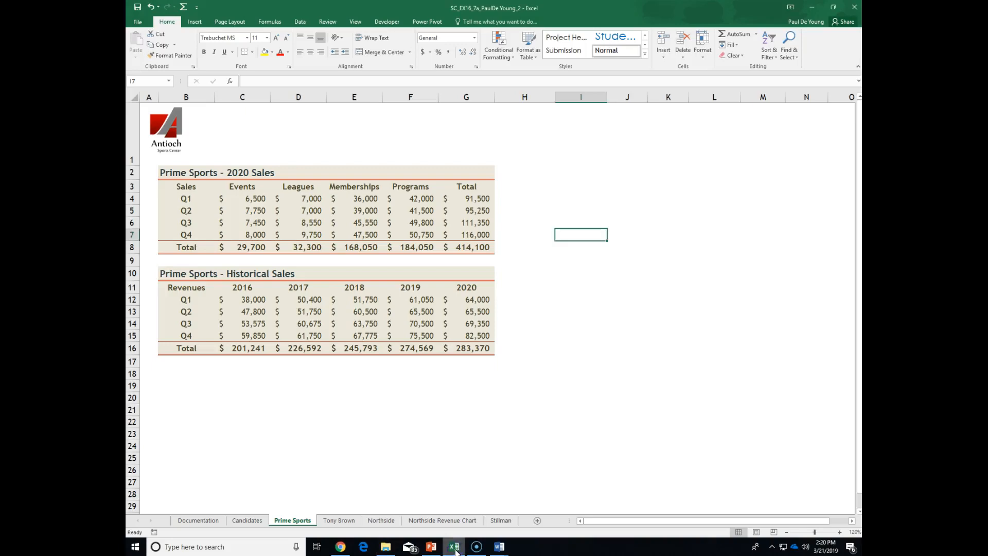
click(341, 521)
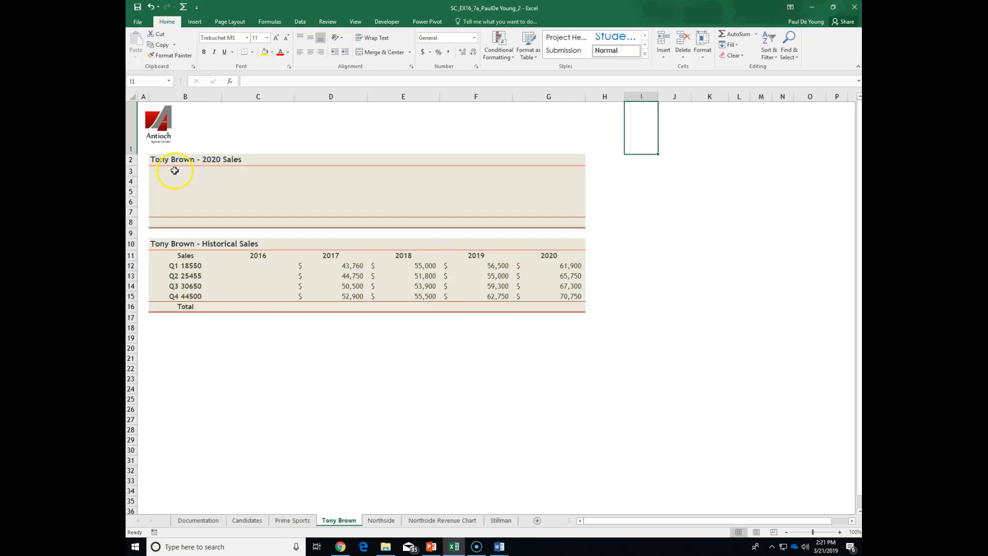
click(175, 170)
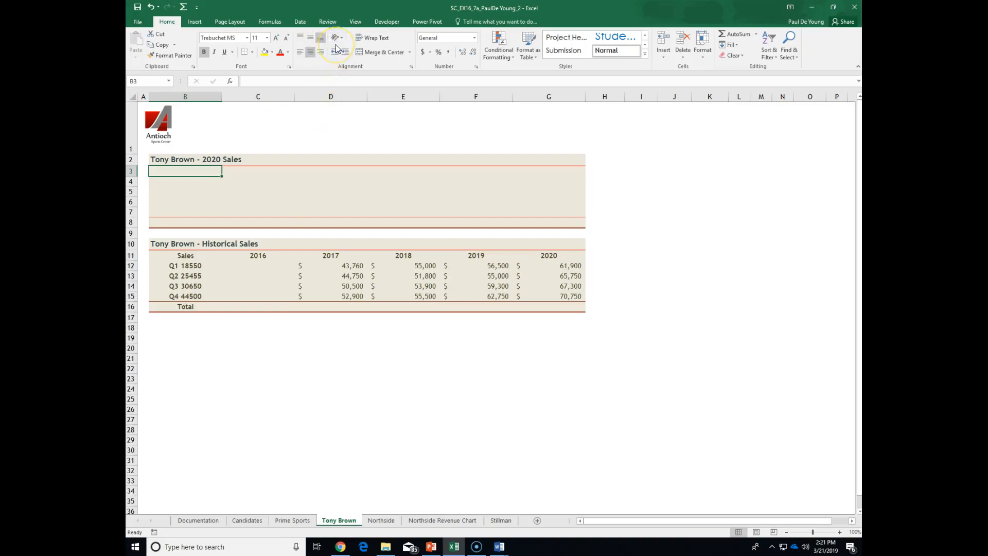
click(301, 23)
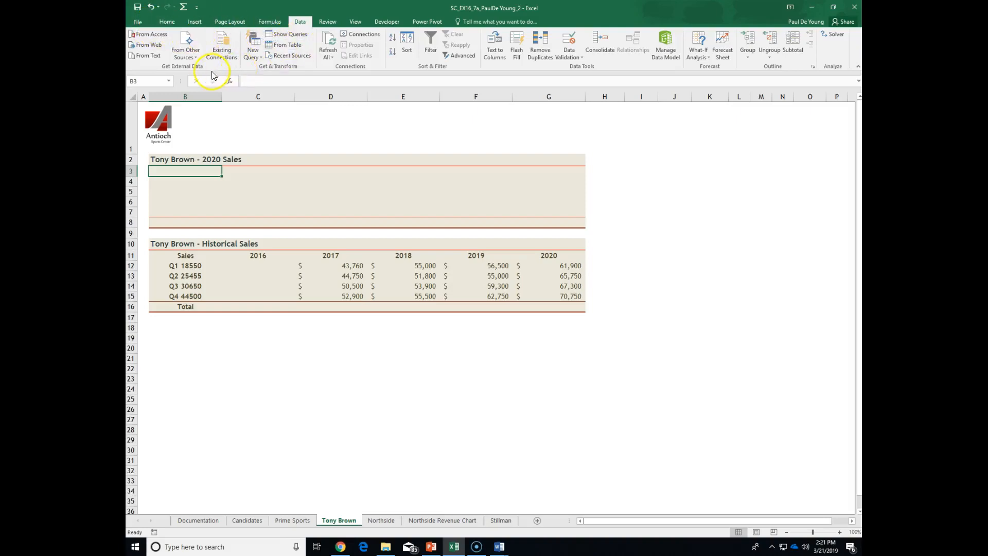
click(153, 38)
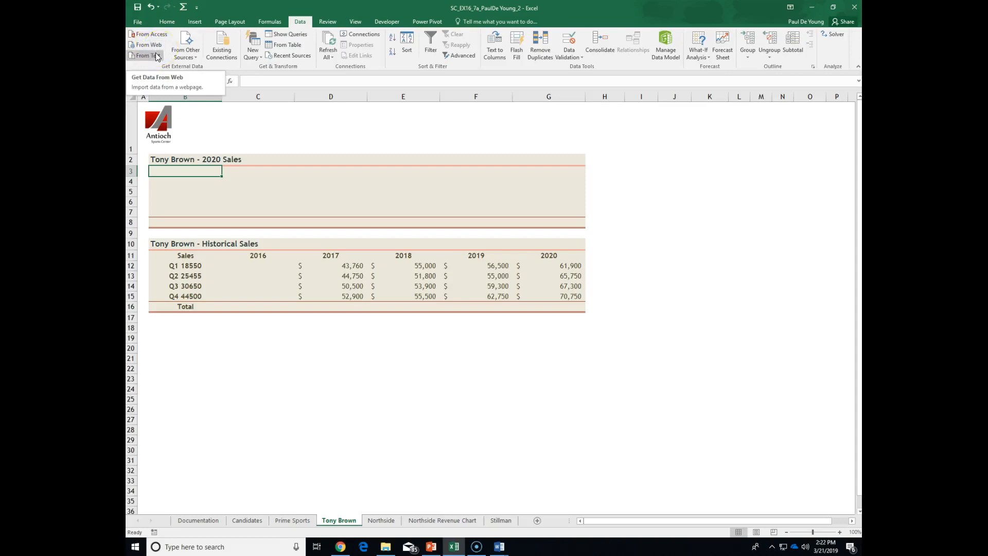
click(159, 51)
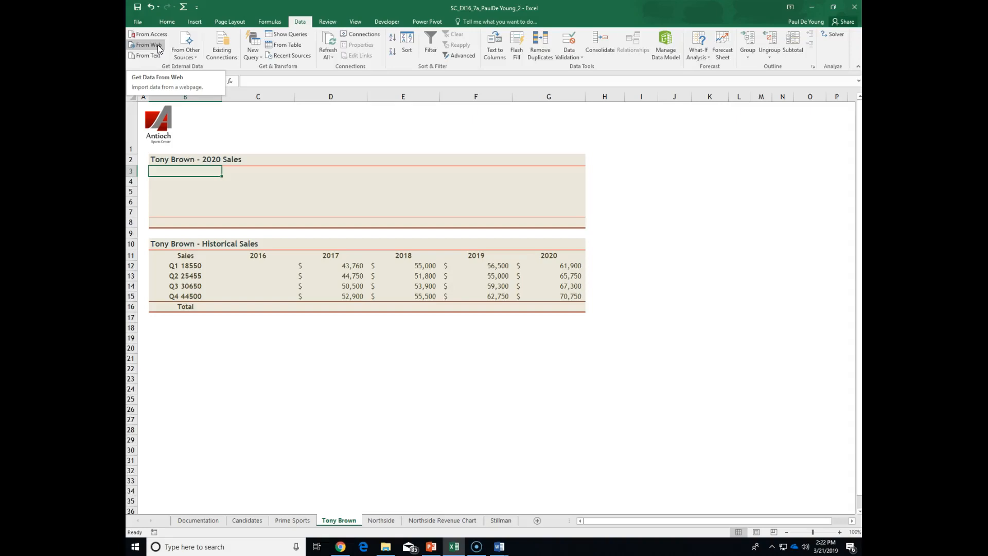
click(146, 54)
click(150, 56)
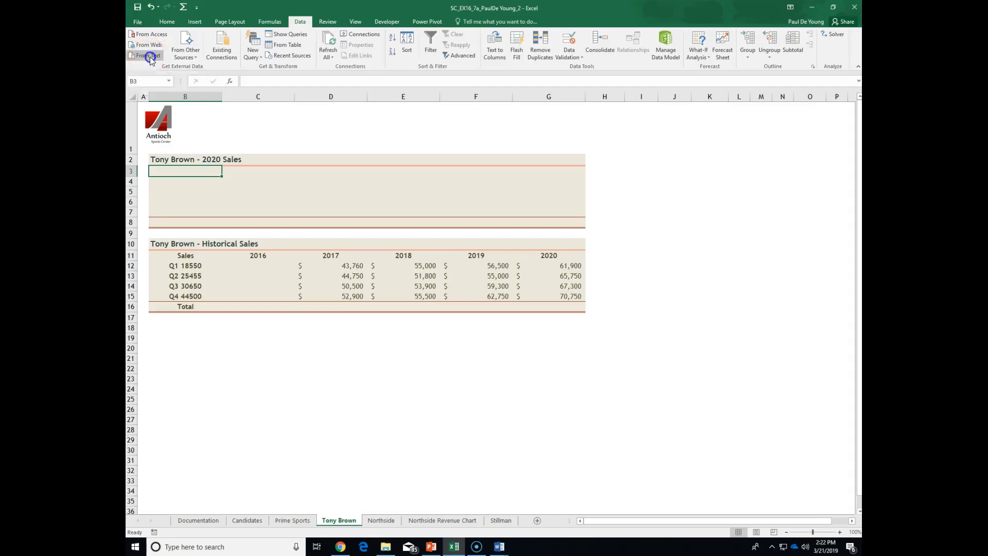
click(155, 53)
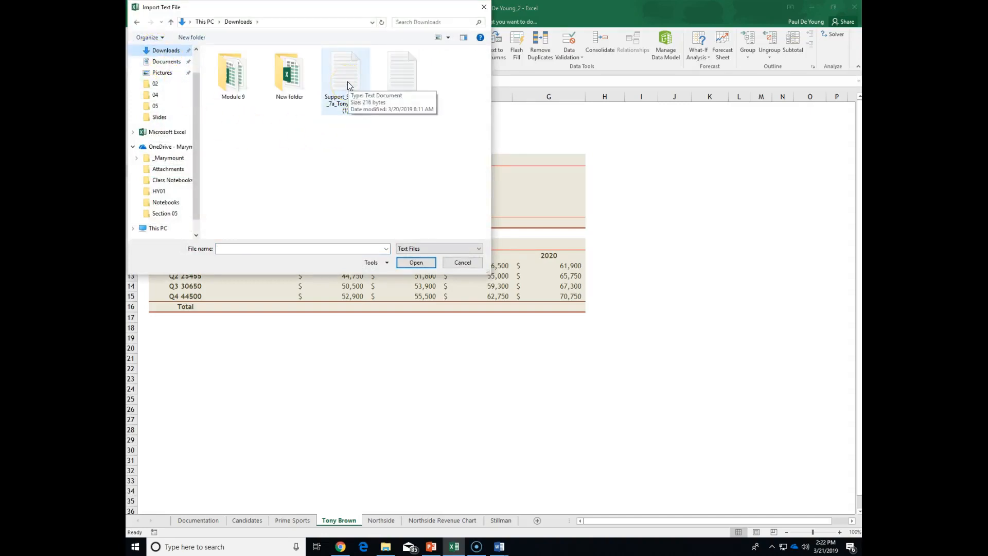
click(347, 82)
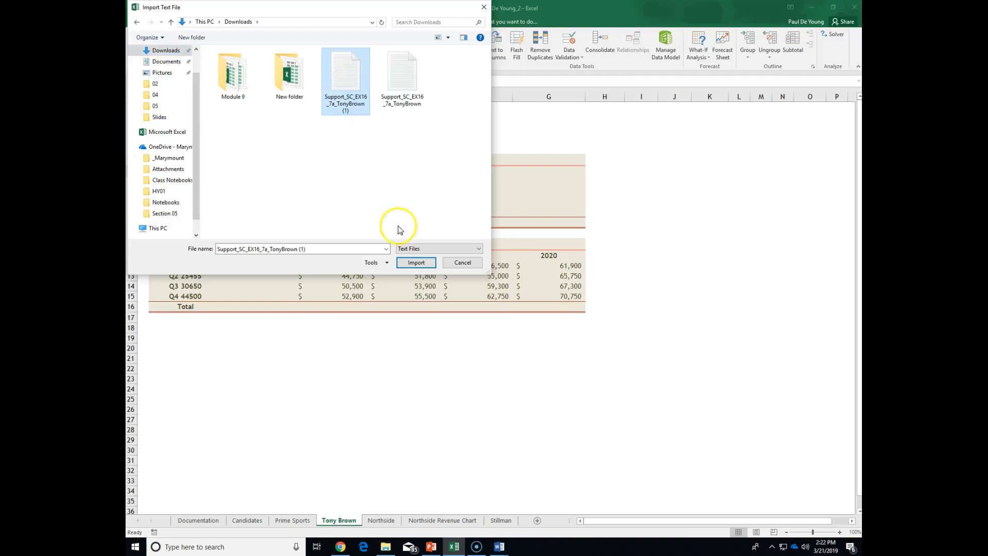
click(417, 262)
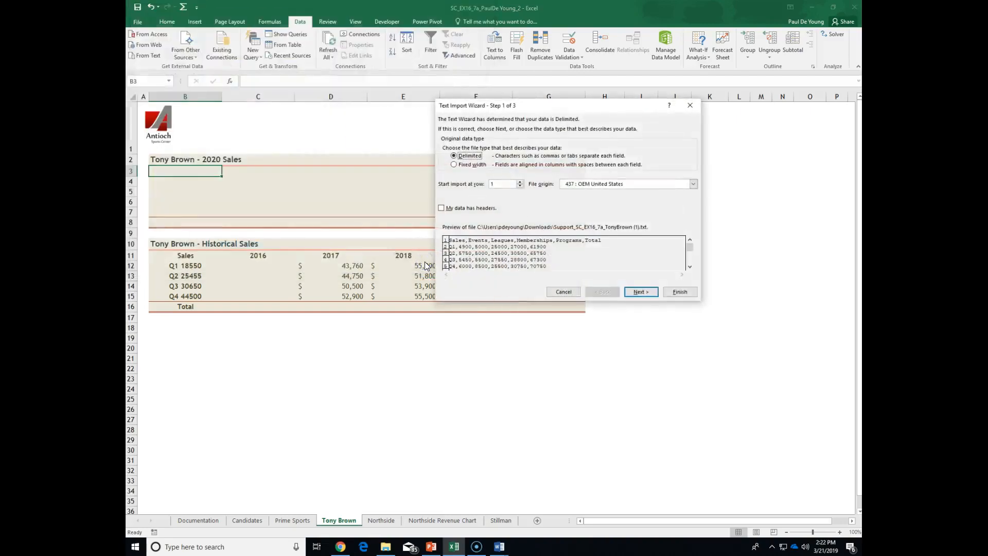
Specify in the Text Import Wizard that the delimited data has headers, and advance to the delimiter settings.
click(459, 109)
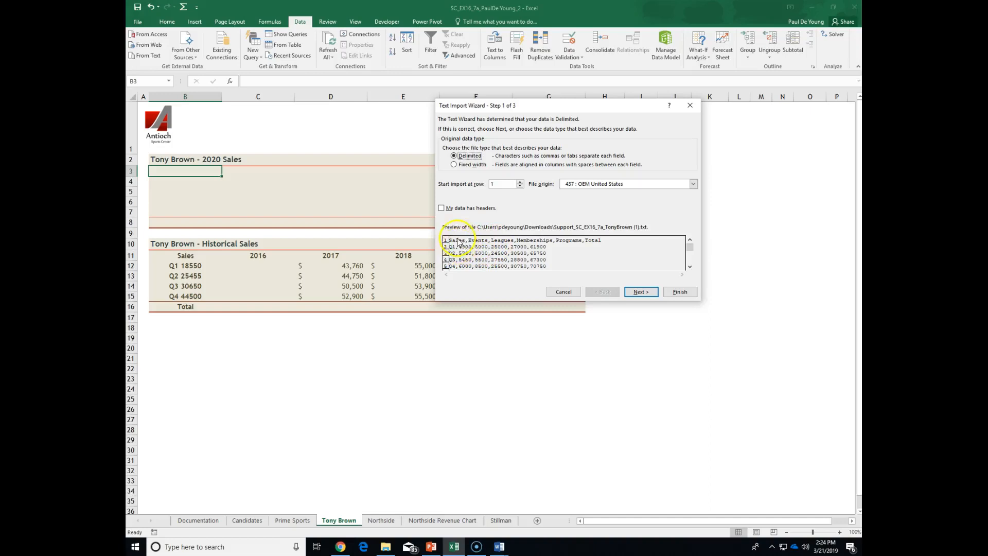
click(442, 208)
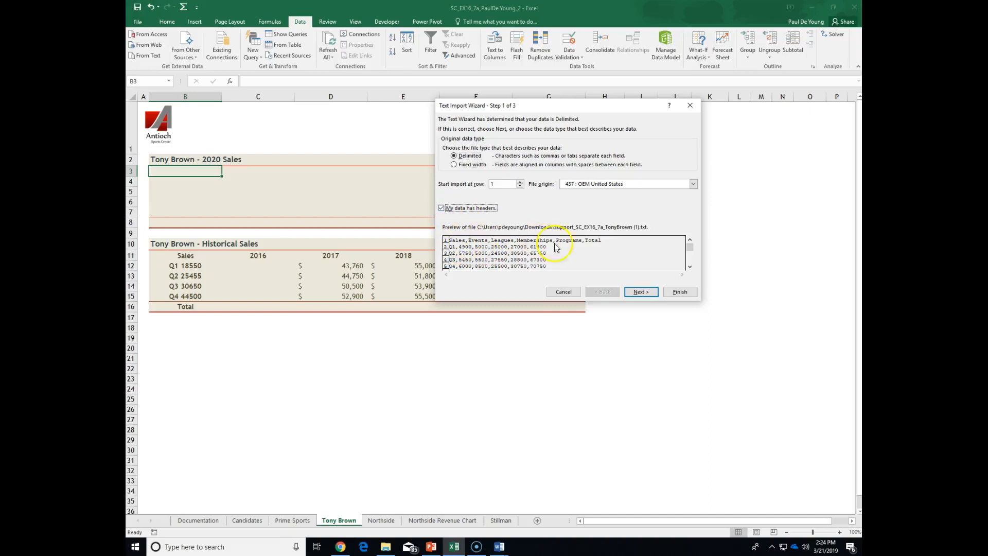
click(641, 292)
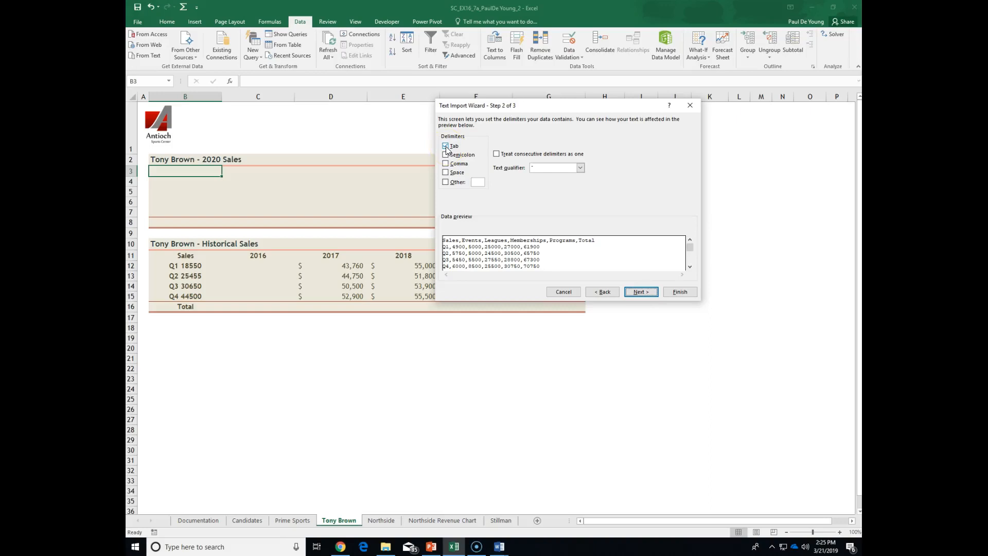
click(602, 292)
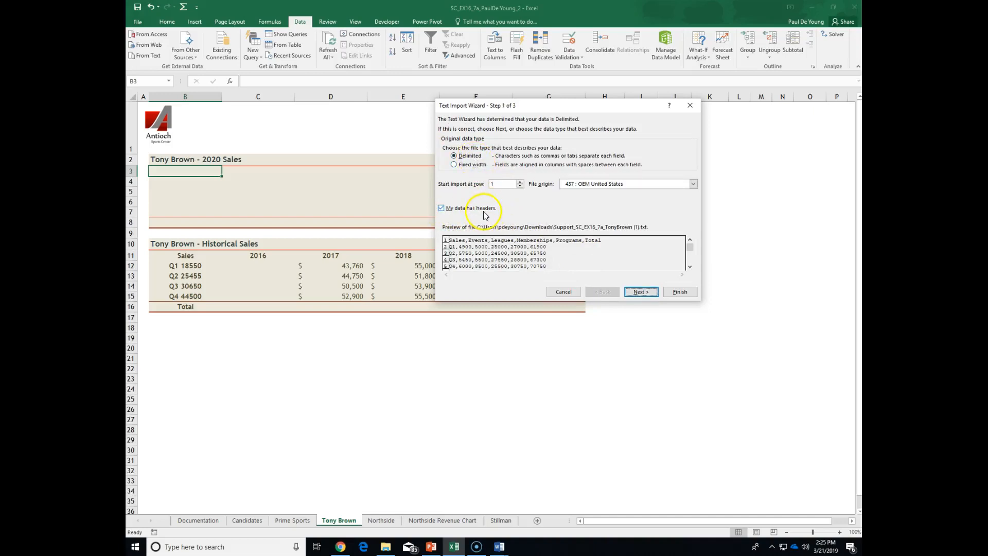
click(641, 293)
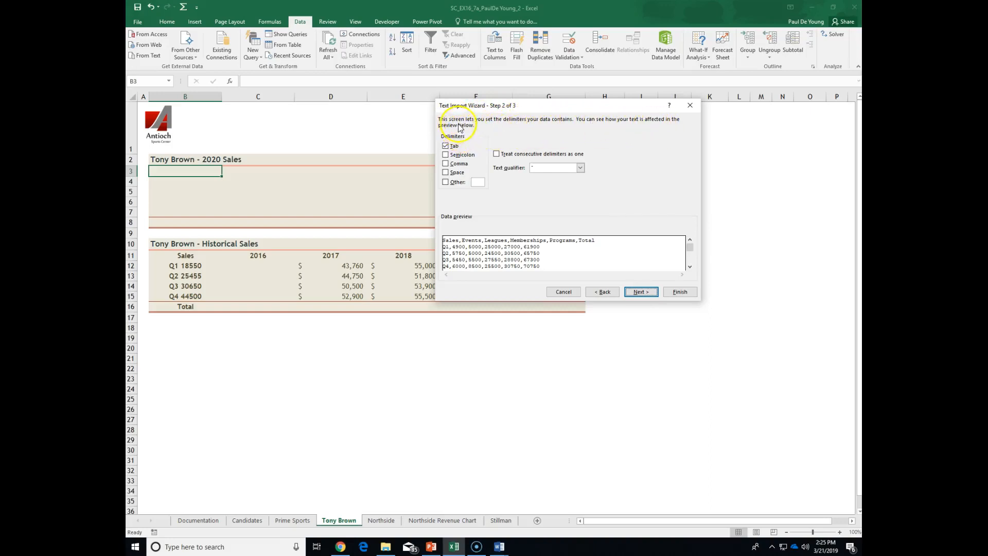
Set comma as the only delimiter, keep the General column format, and import the data into cell B3 of the existing worksheet.
click(445, 148)
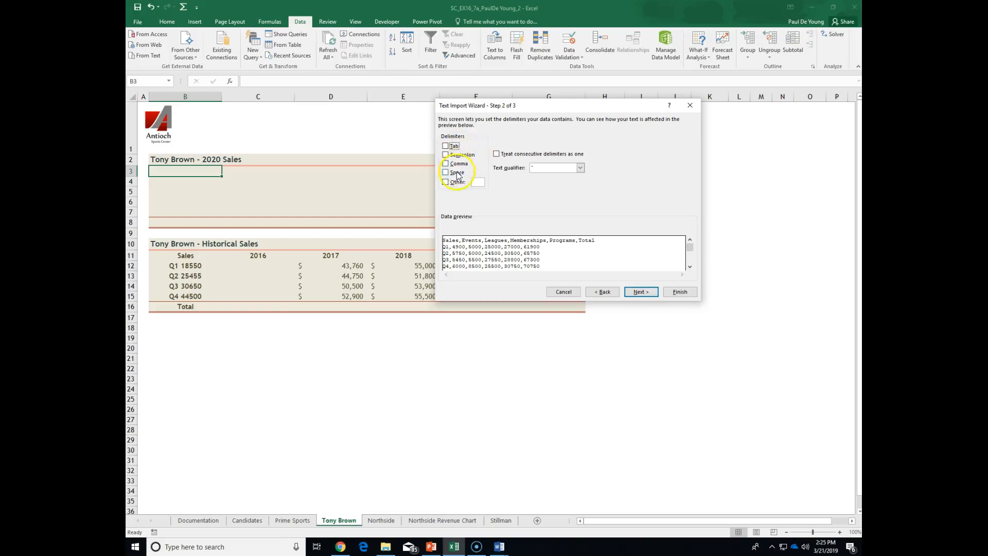
click(446, 164)
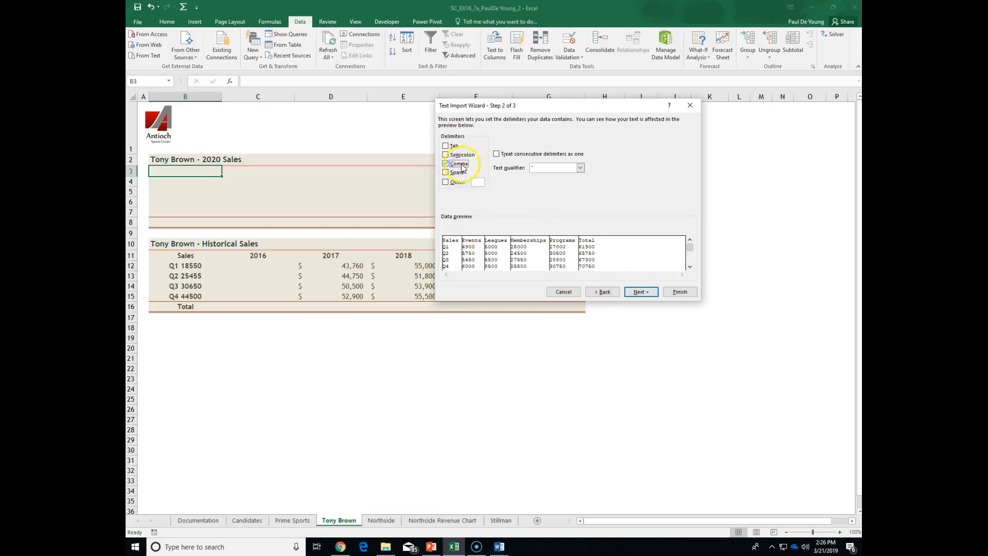
click(646, 292)
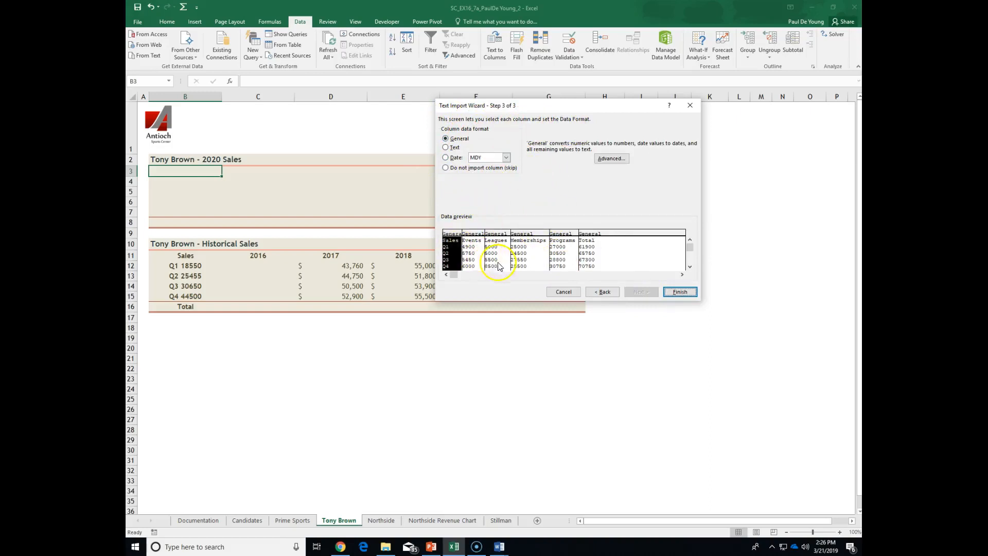
click(682, 296)
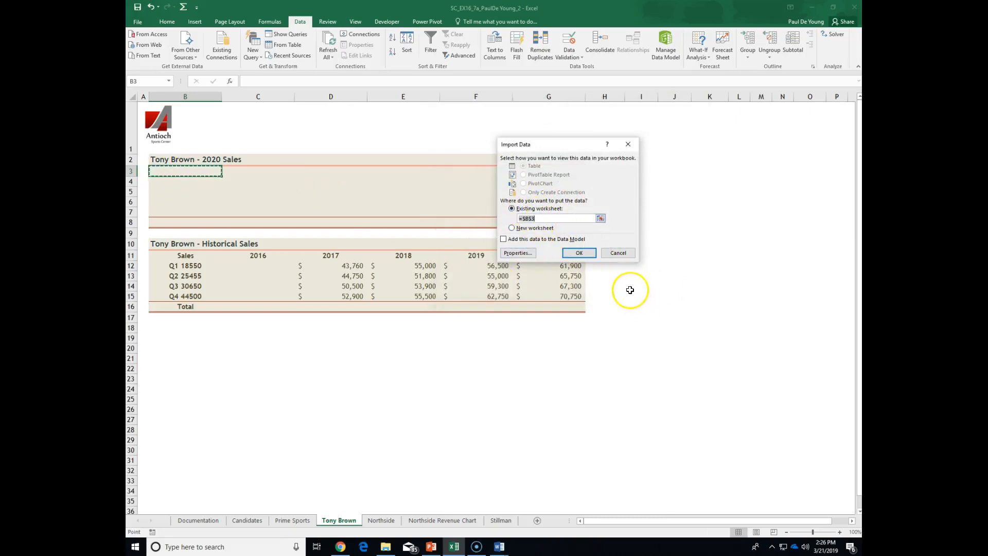
click(579, 255)
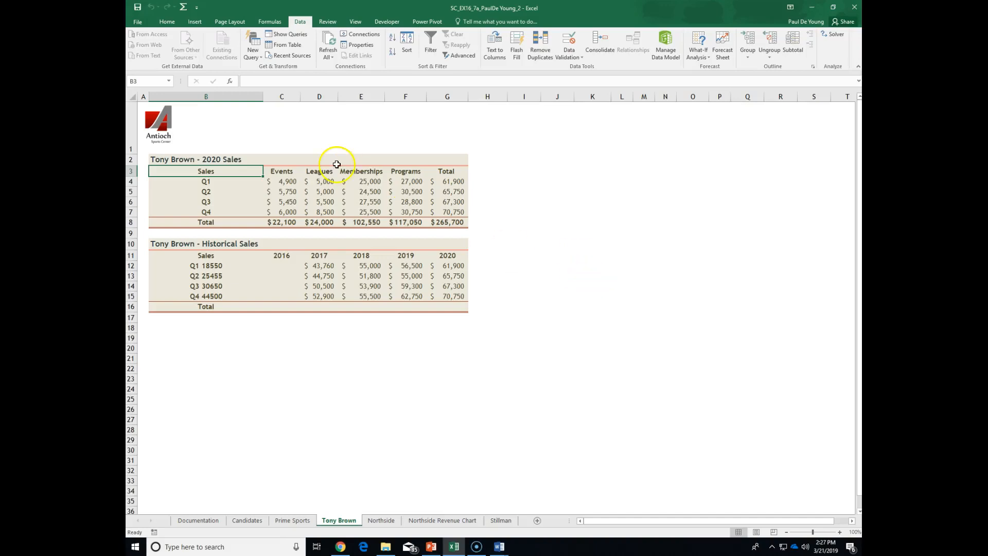
Check the imported sales data in B3:G8, and switch to the Word instructions to read project step 11.
click(196, 172)
drag(195, 172, 450, 221)
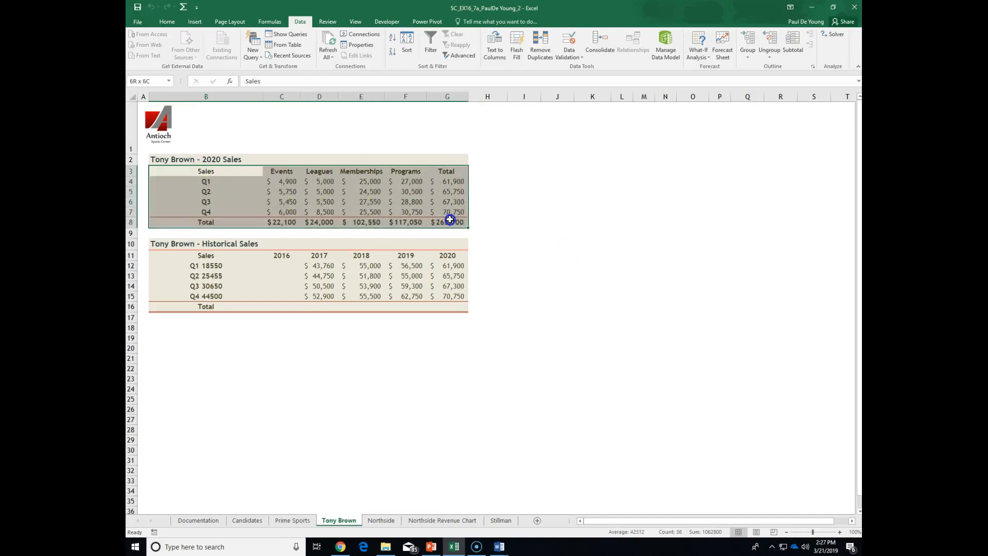
click(240, 175)
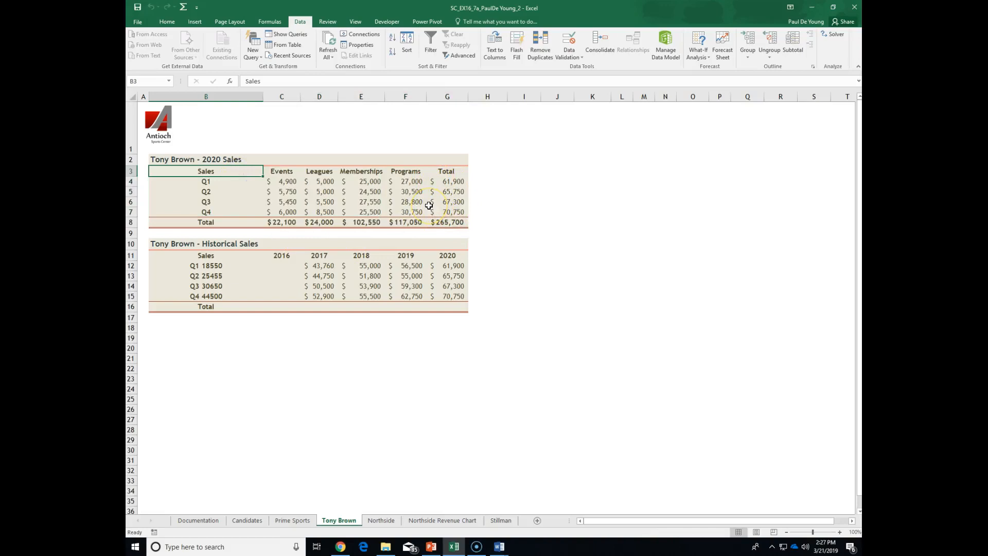
click(500, 547)
click(463, 516)
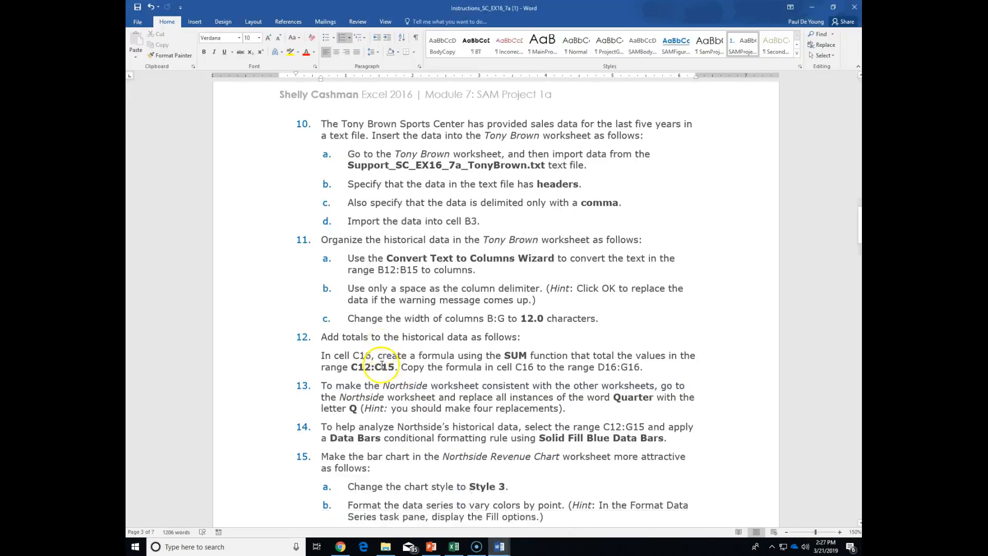
scroll(381, 373, down, 3)
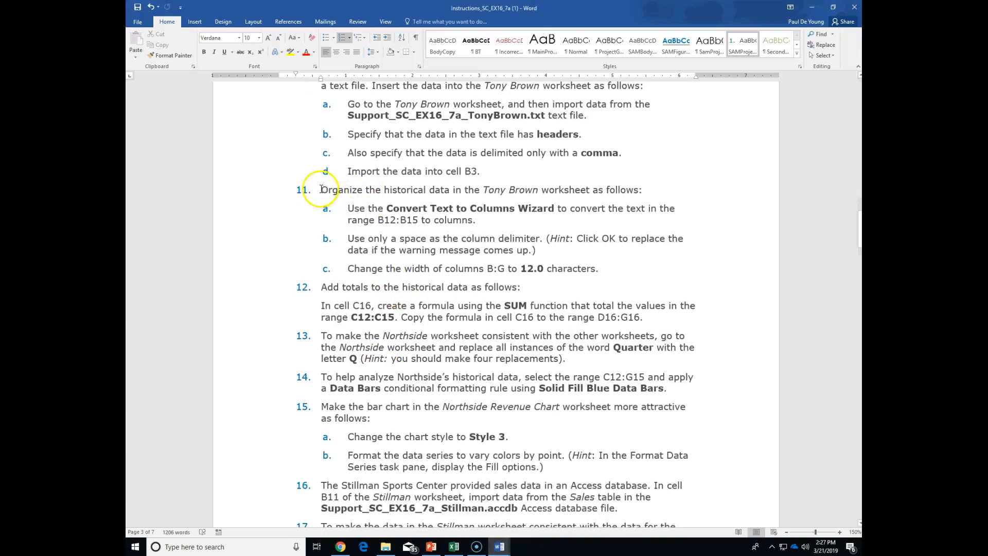
click(344, 191)
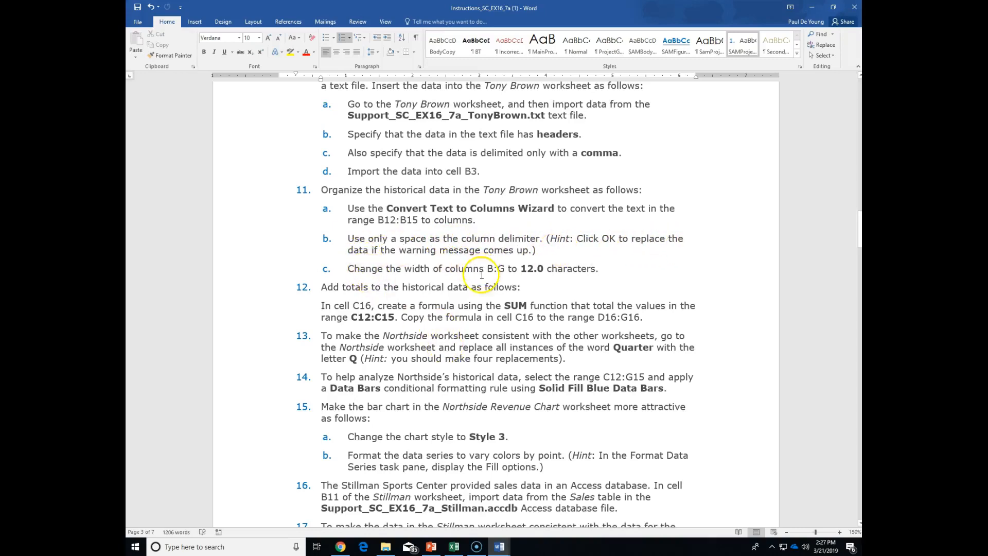
click(454, 549)
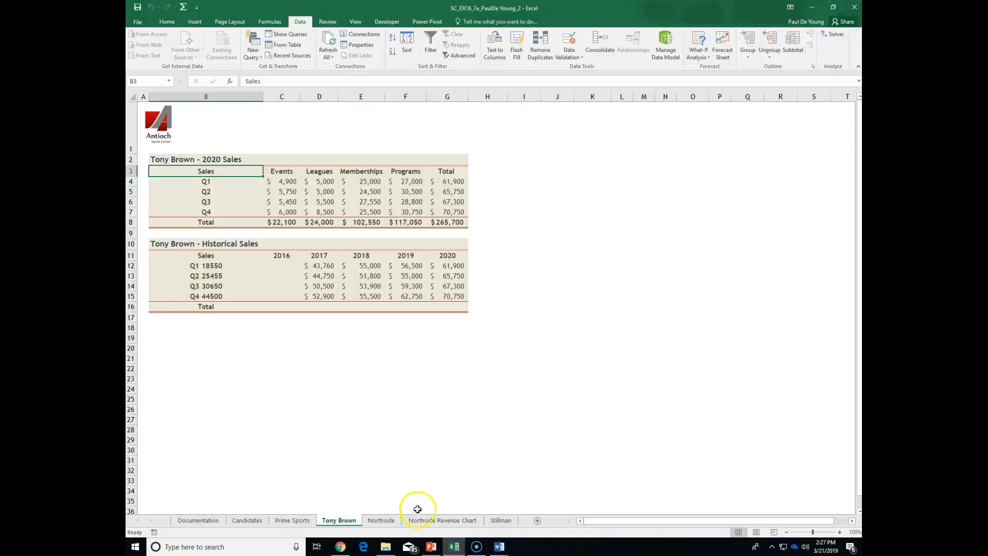
click(207, 267)
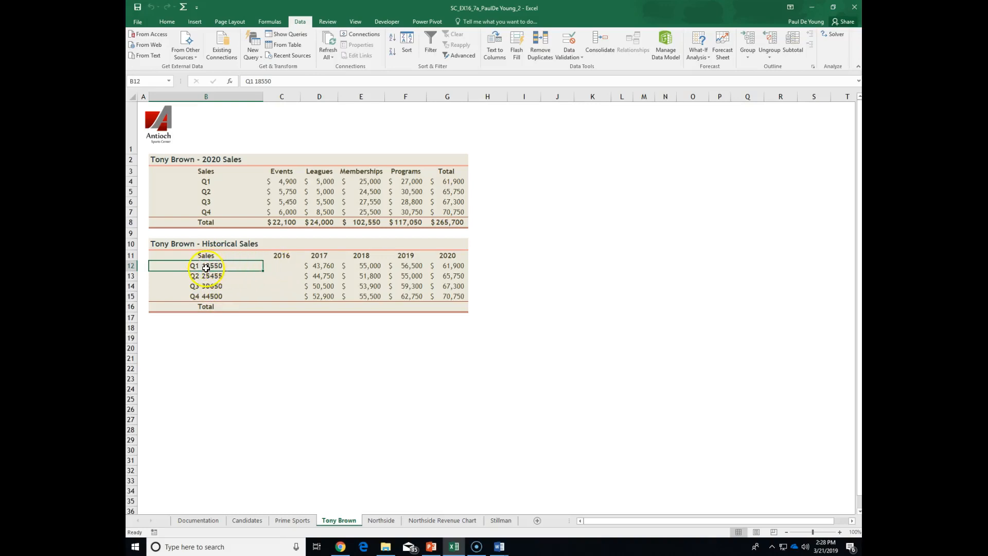
click(283, 267)
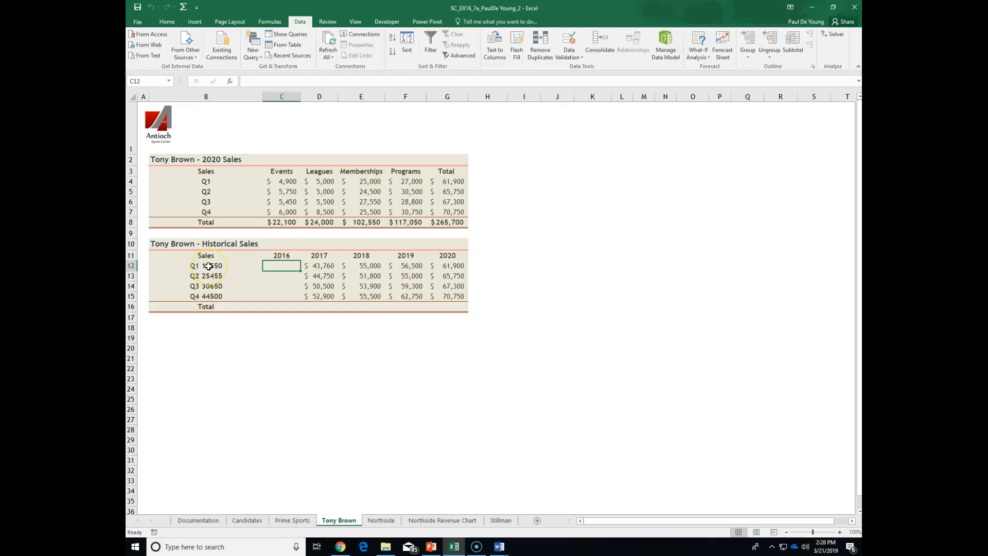
drag(207, 267, 209, 297)
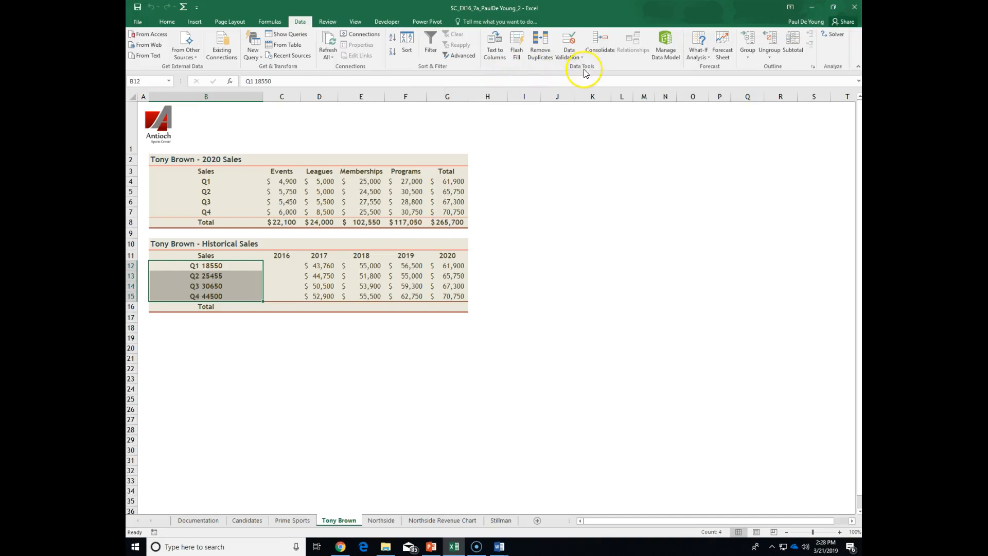
click(497, 39)
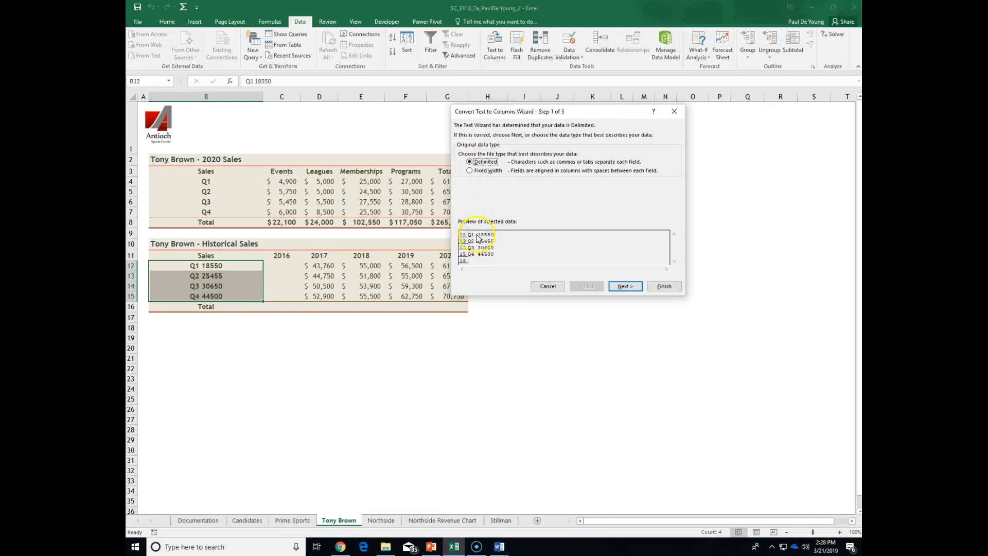
click(626, 289)
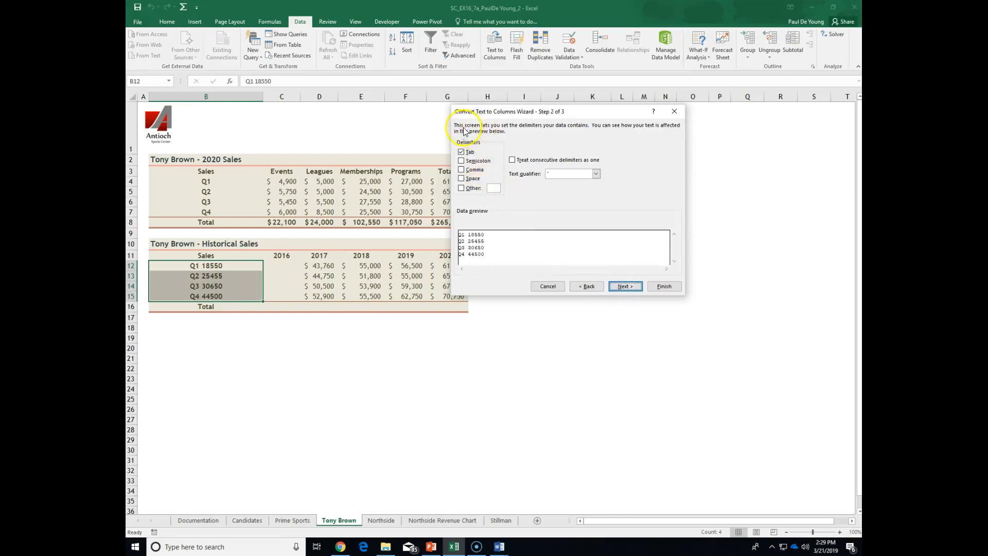
Use only a space as the delimiter with destination $B$12, finish the text-to-columns conversion, and allow existing data to be replaced.
click(462, 153)
click(463, 179)
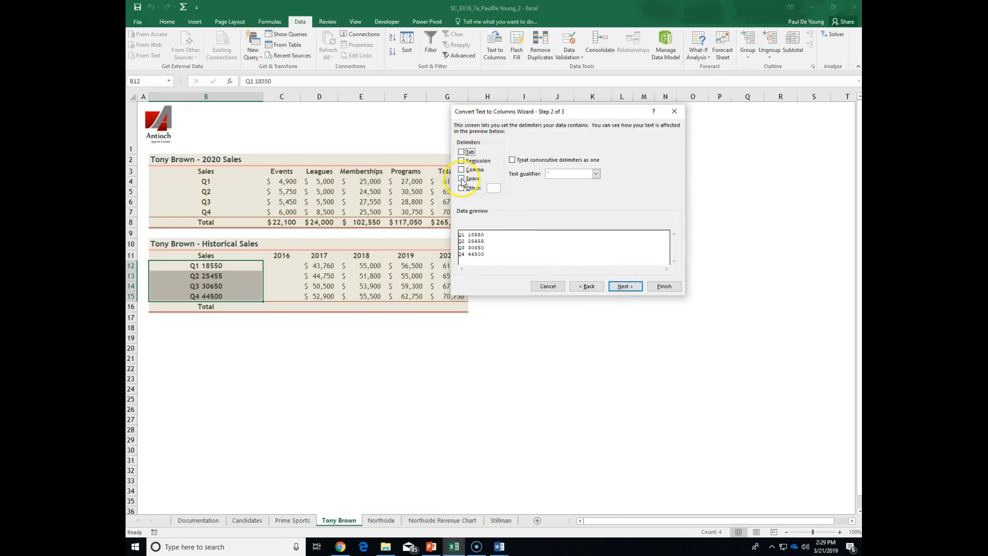
click(463, 180)
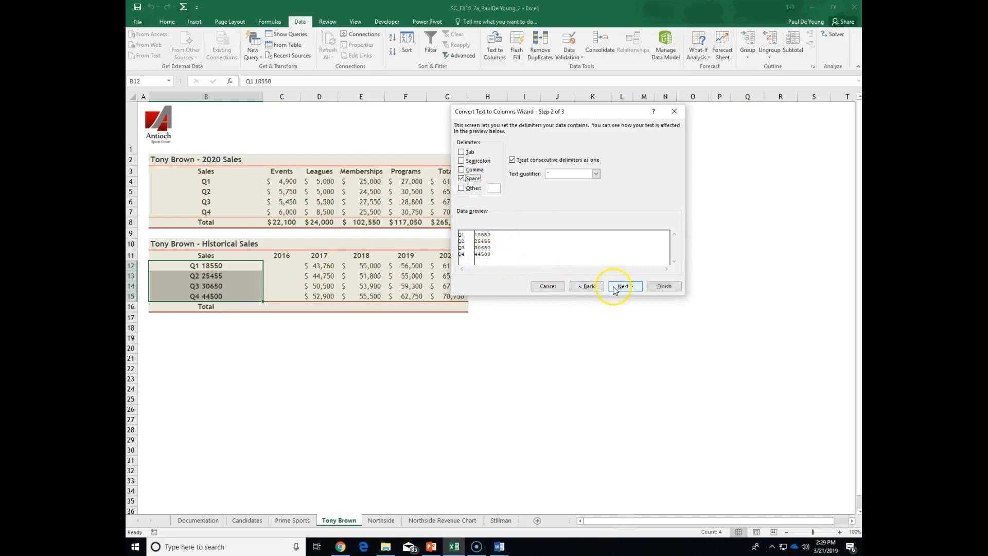
click(627, 287)
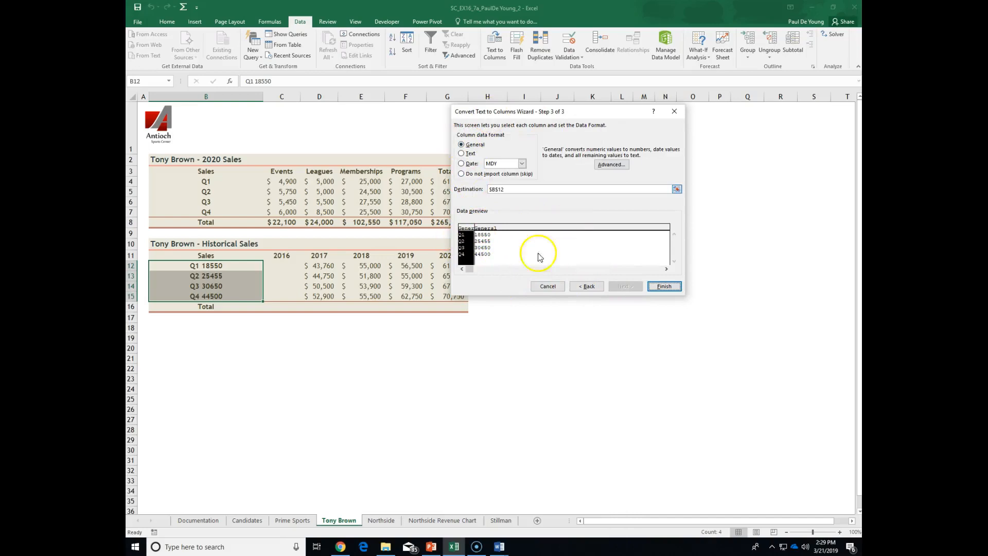
click(667, 290)
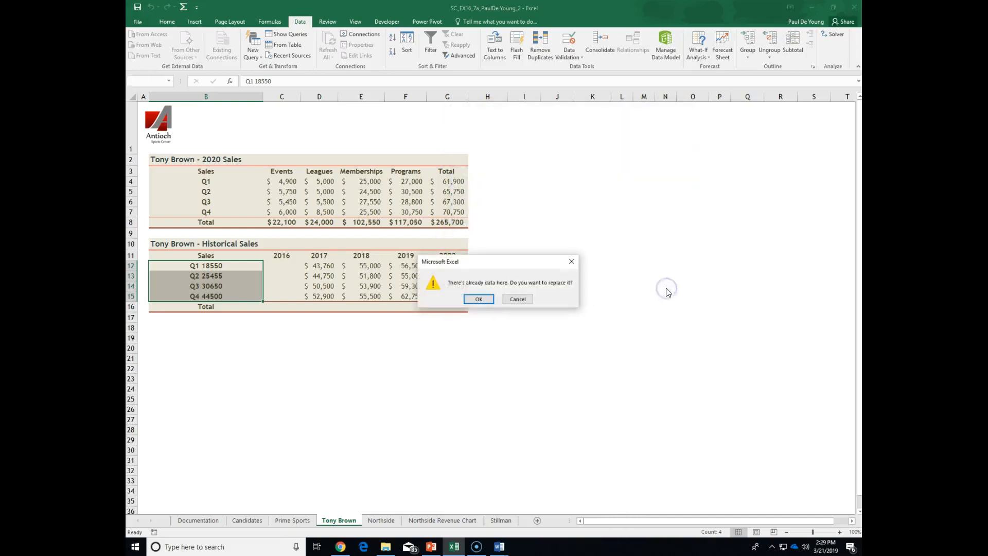
click(487, 299)
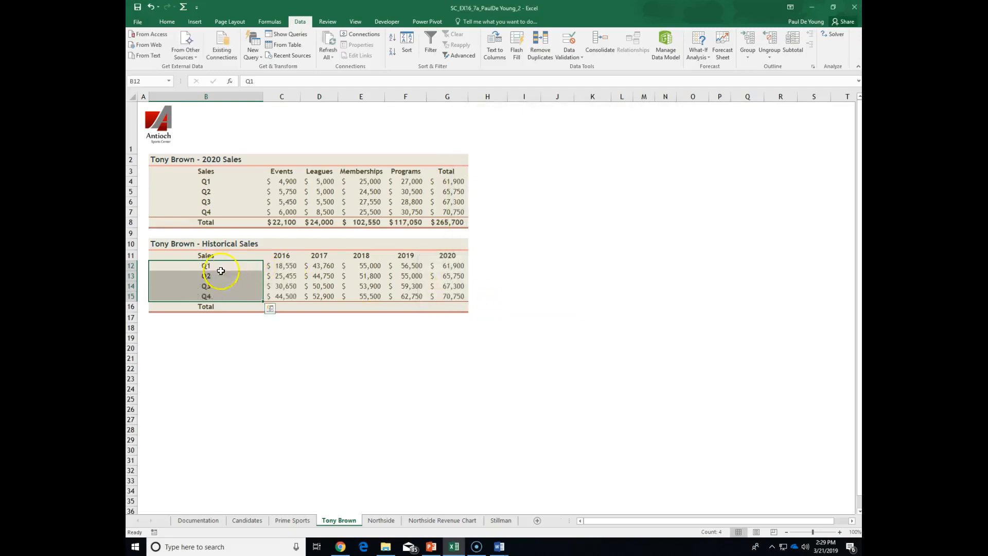
drag(271, 266, 282, 295)
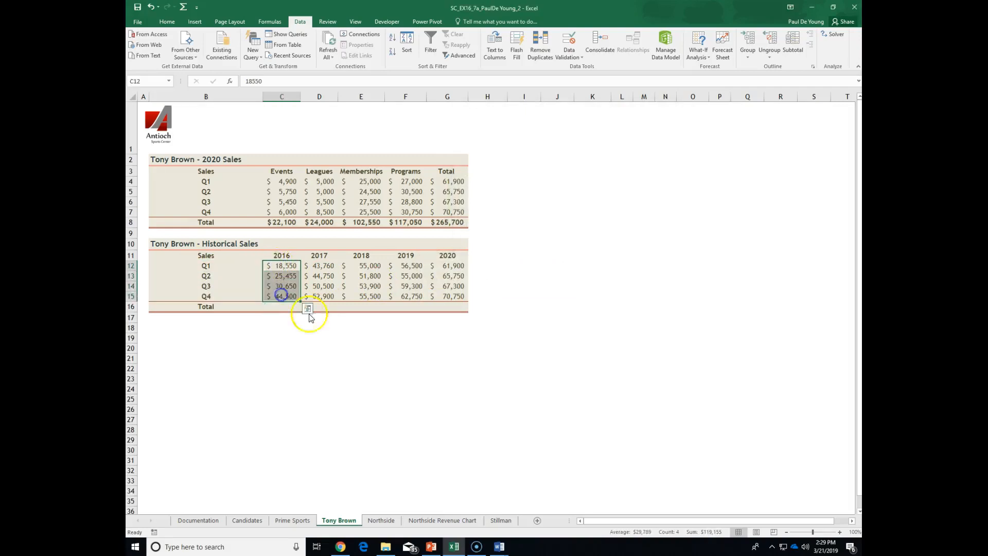
click(313, 335)
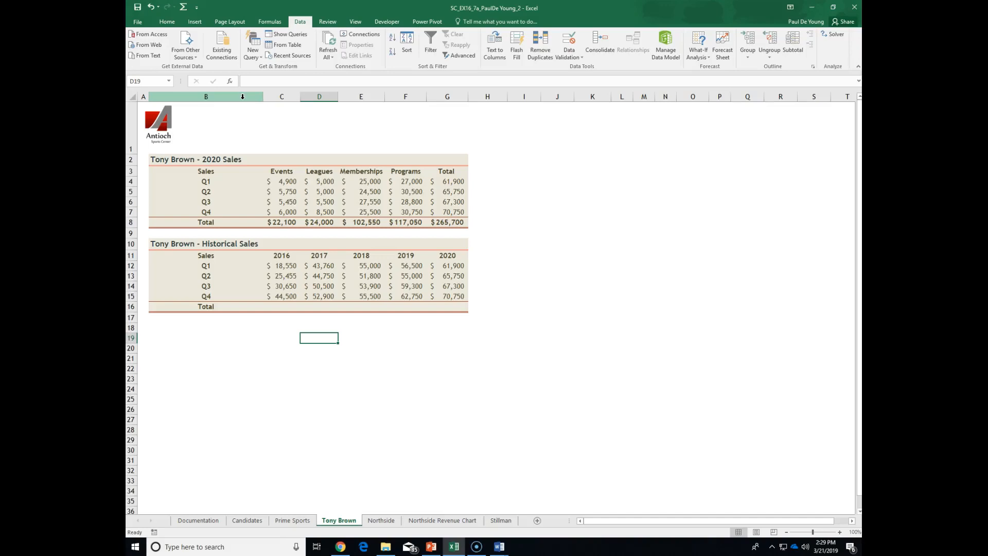
Set the width of columns B:G in the Tony Brown worksheet to 12 characters.
click(206, 97)
drag(207, 99, 457, 96)
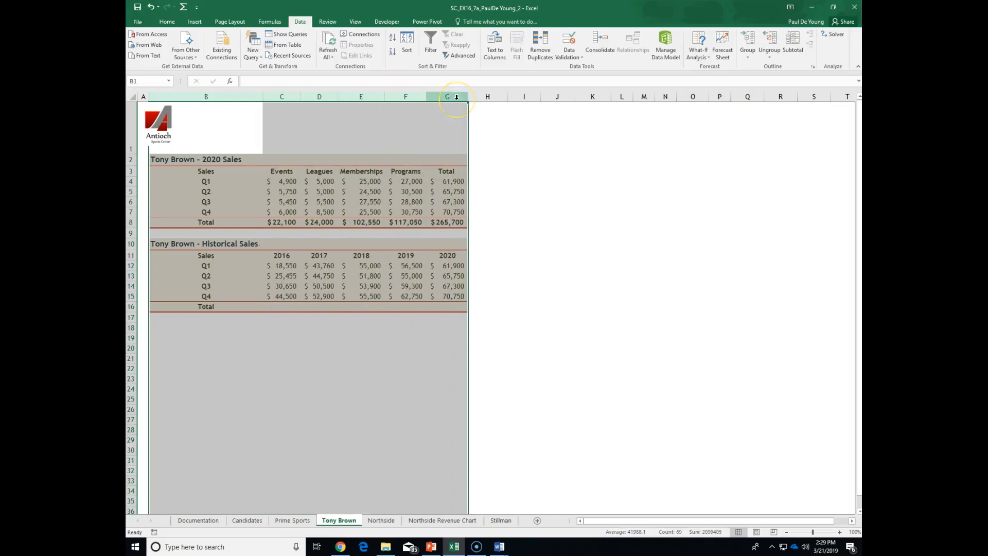
right_click(456, 97)
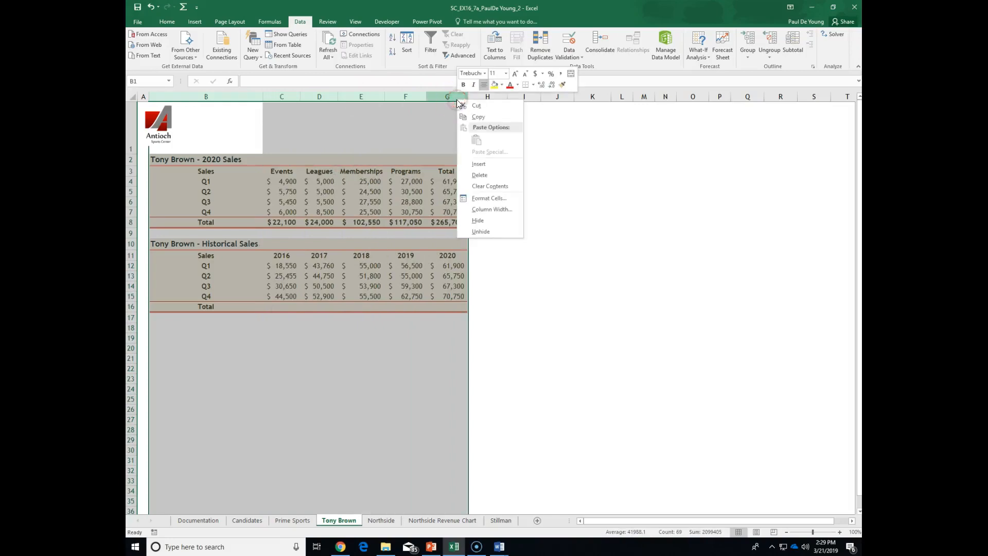
click(493, 209)
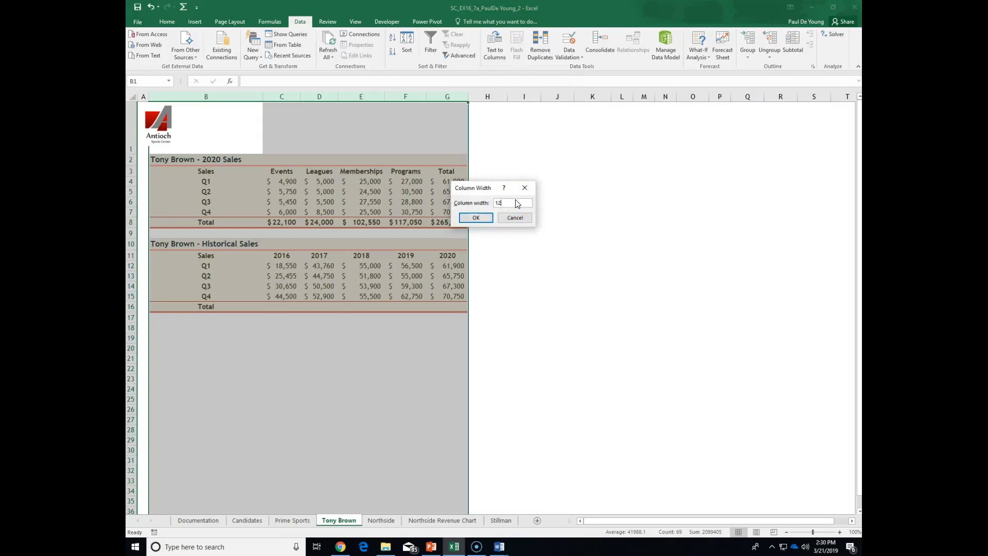
click(478, 221)
click(479, 217)
click(321, 145)
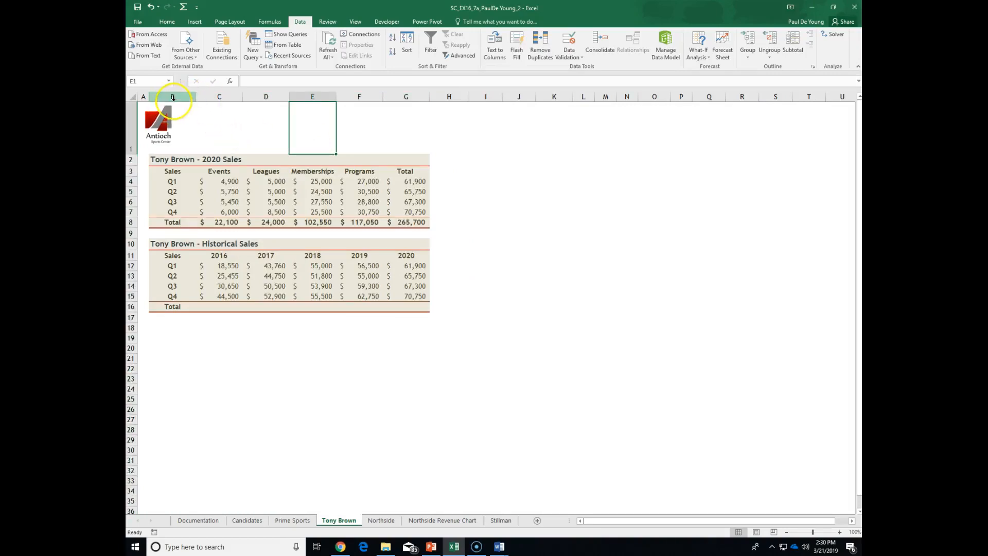
Check the column width setting for columns B:G, and clear the column selection.
drag(173, 96, 408, 99)
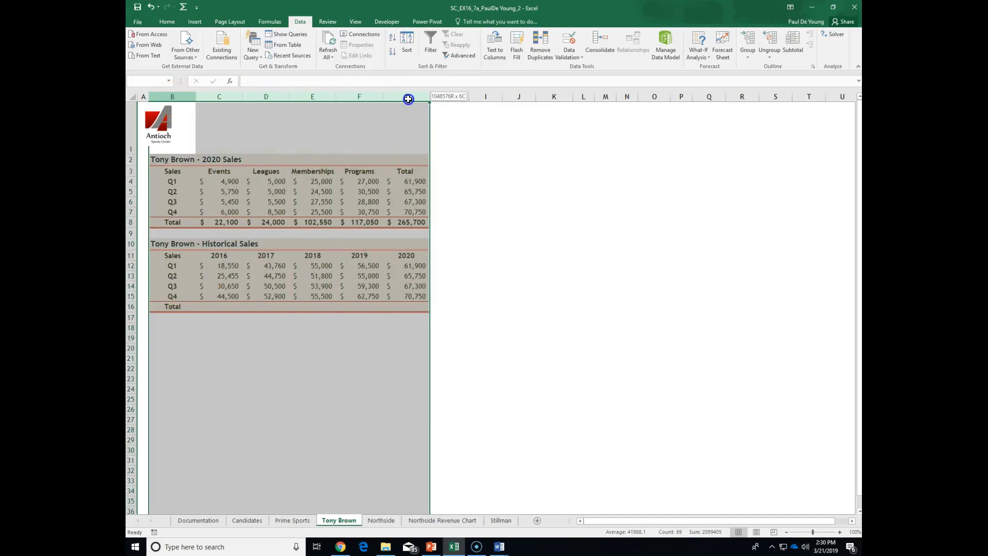
drag(408, 99, 408, 98)
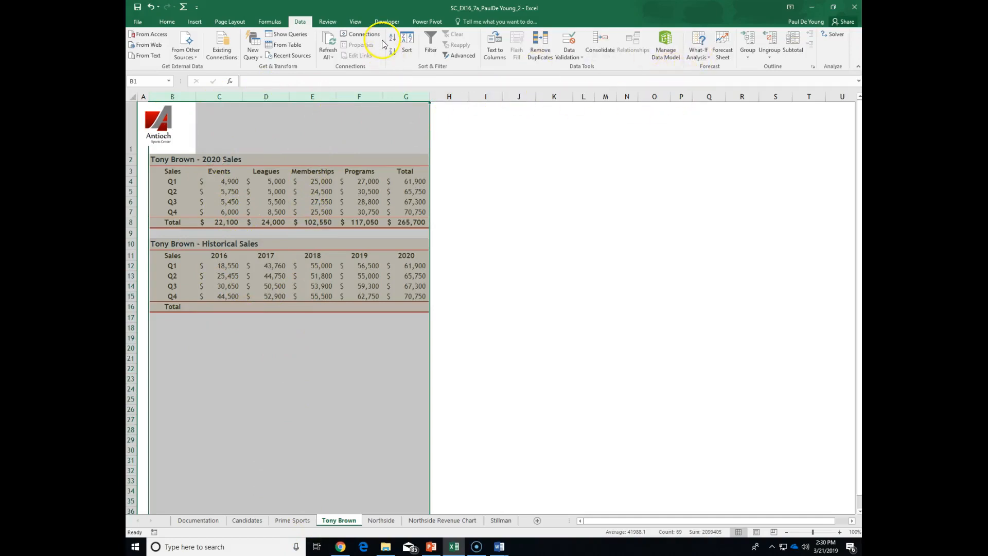
right_click(407, 97)
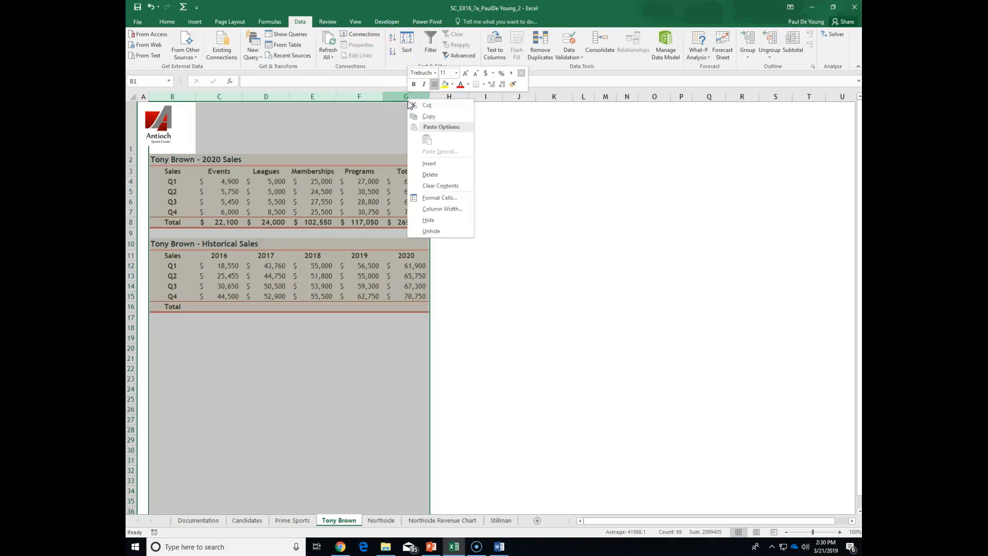
click(433, 211)
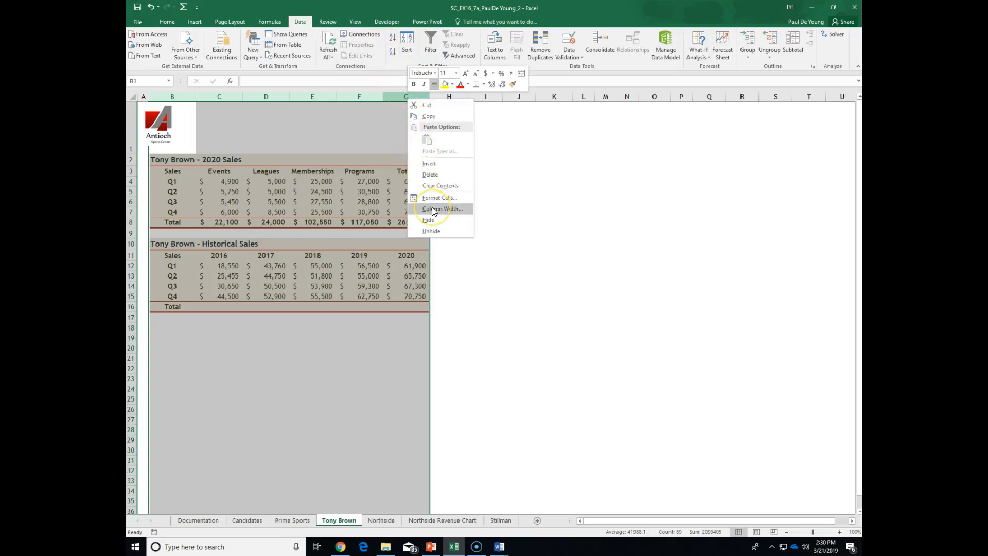
click(433, 211)
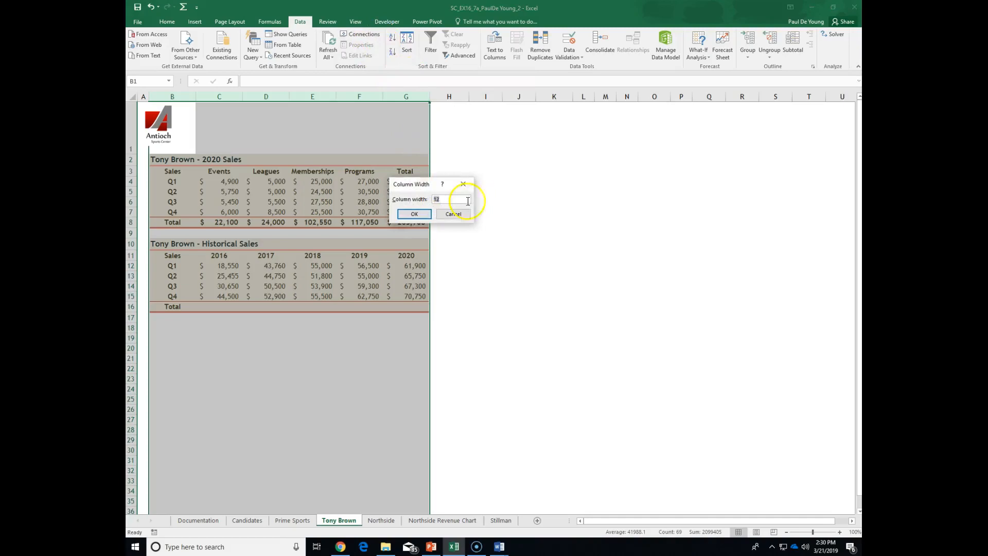
click(454, 199)
click(414, 217)
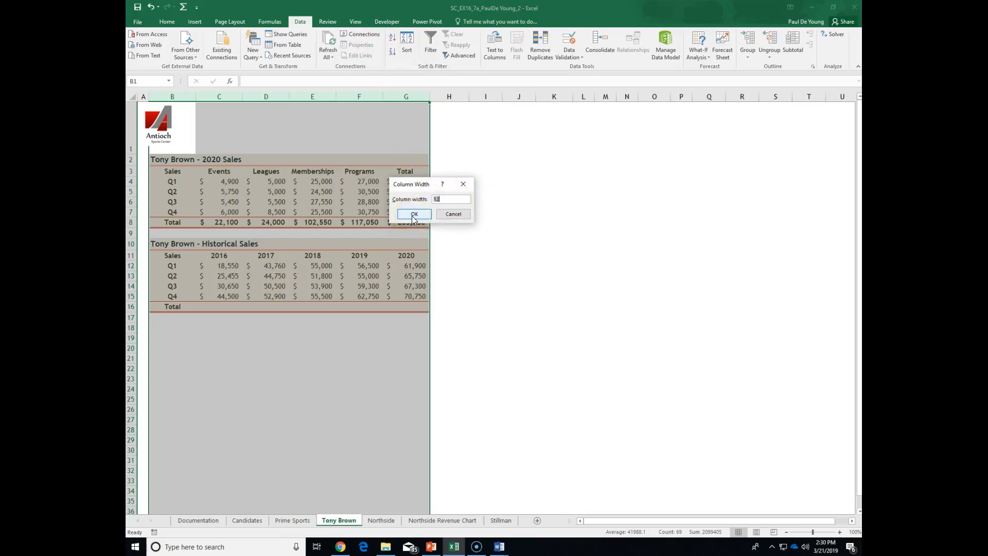
click(415, 215)
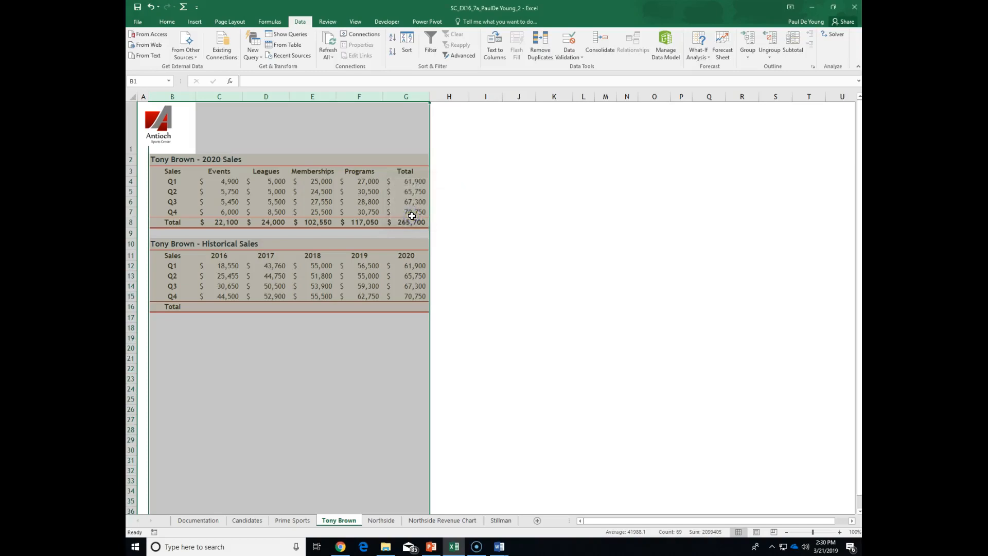
click(542, 215)
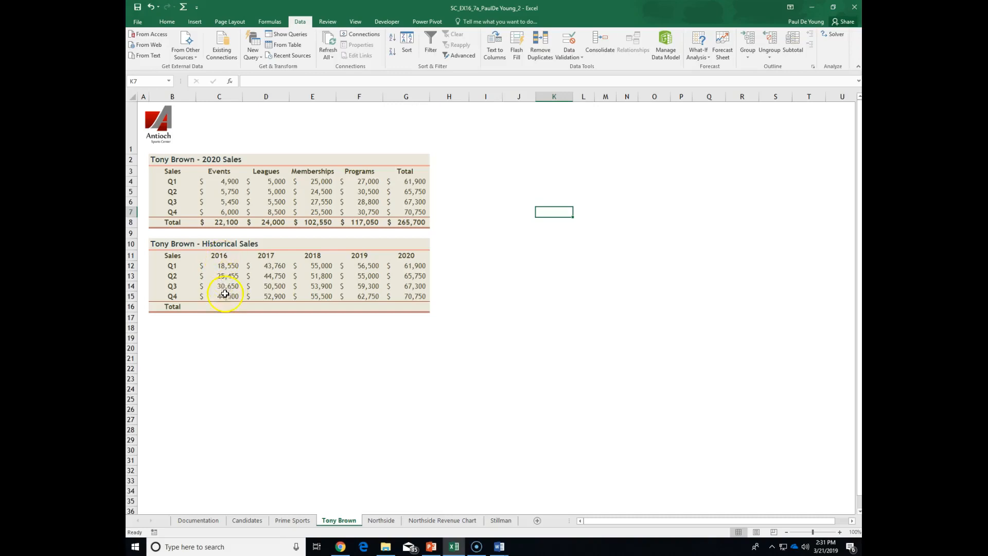
Total the 2016 historical sales in cell C16 with the formula =SUM(C12:C15).
click(227, 307)
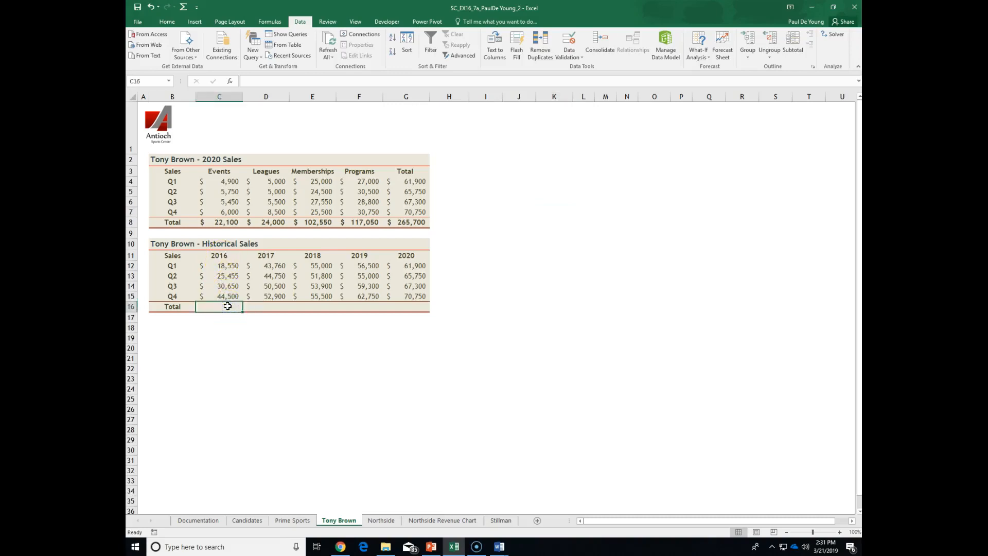
text(=)
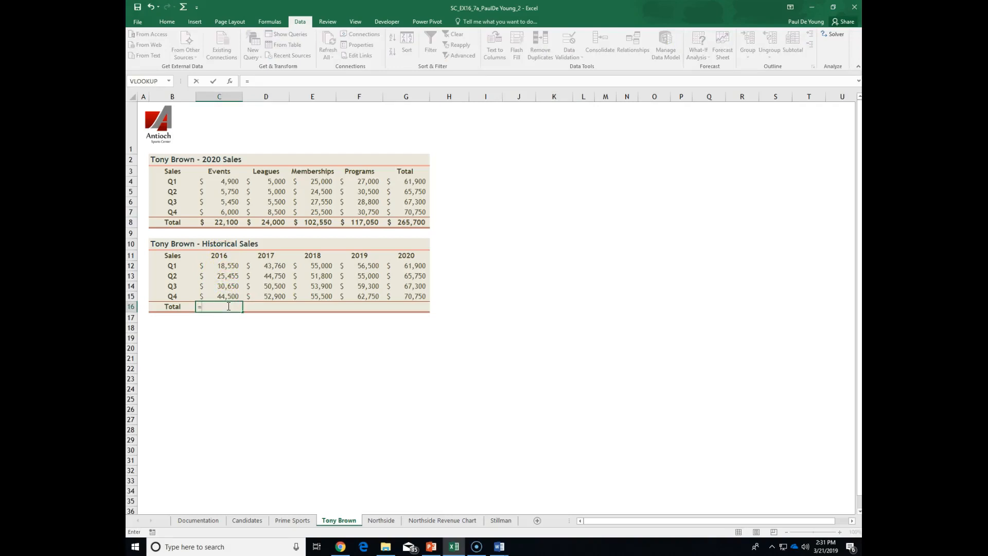
text(sum)
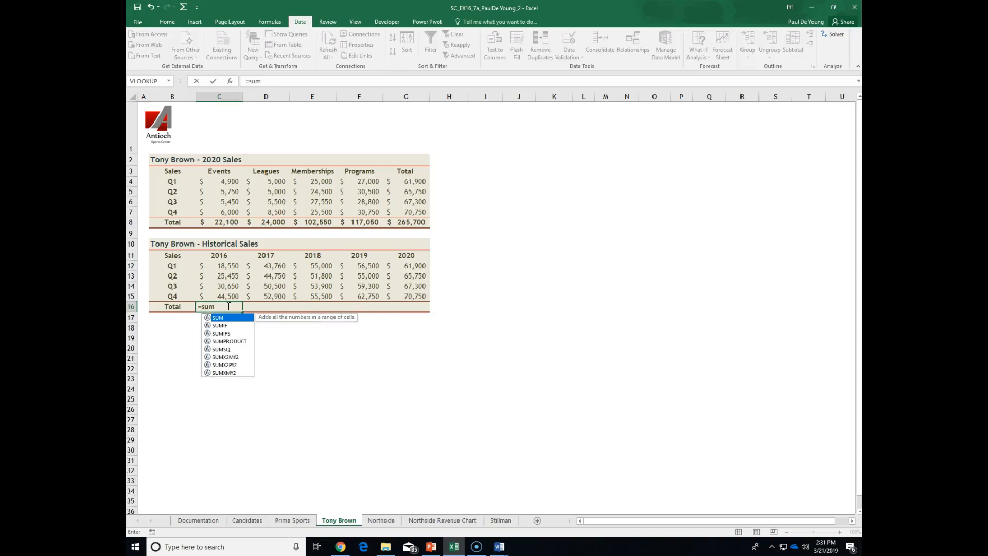
text(()
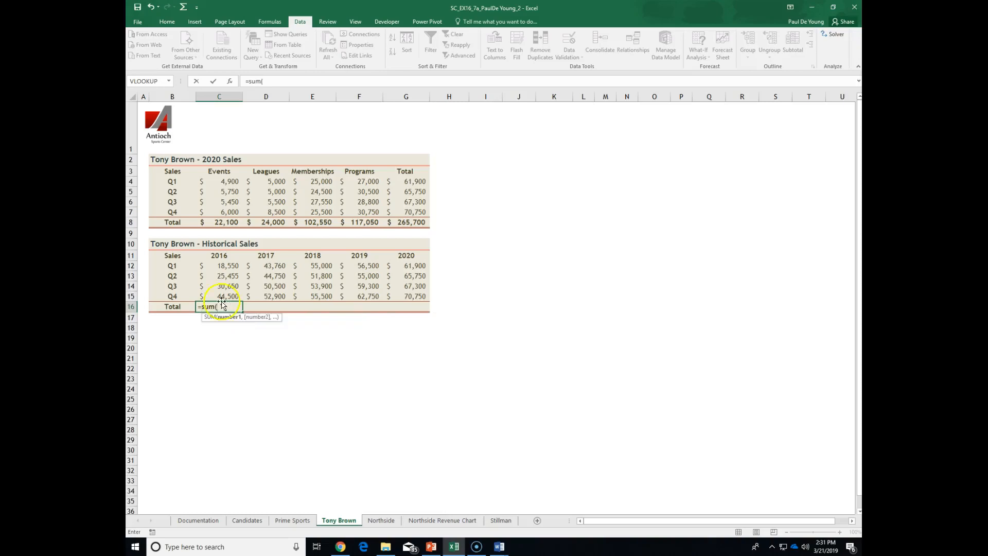
click(229, 267)
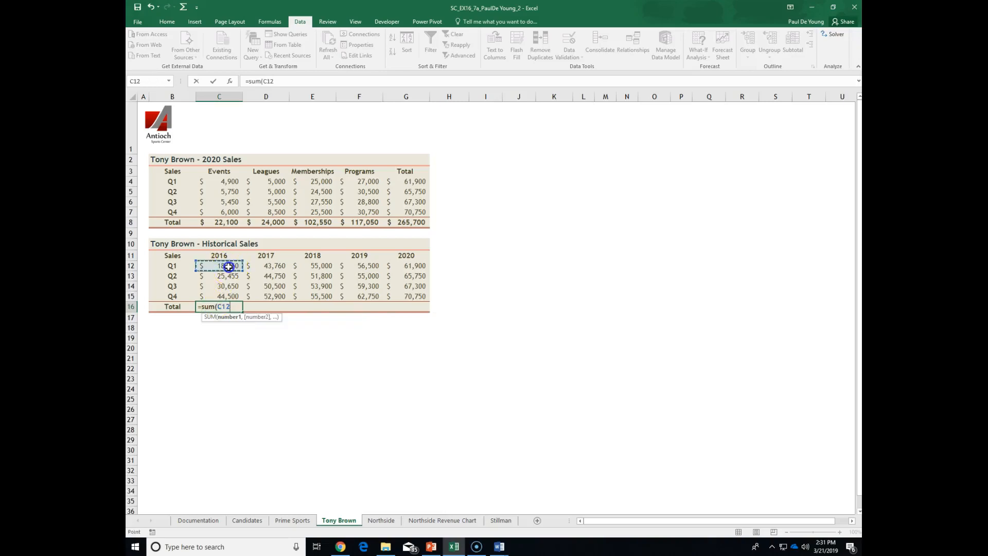
drag(229, 266, 227, 295)
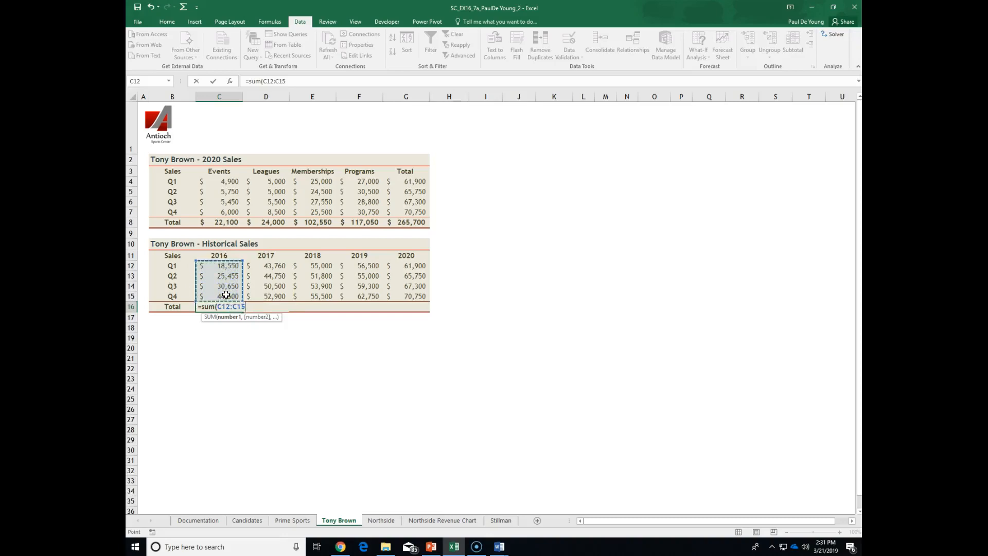
text())
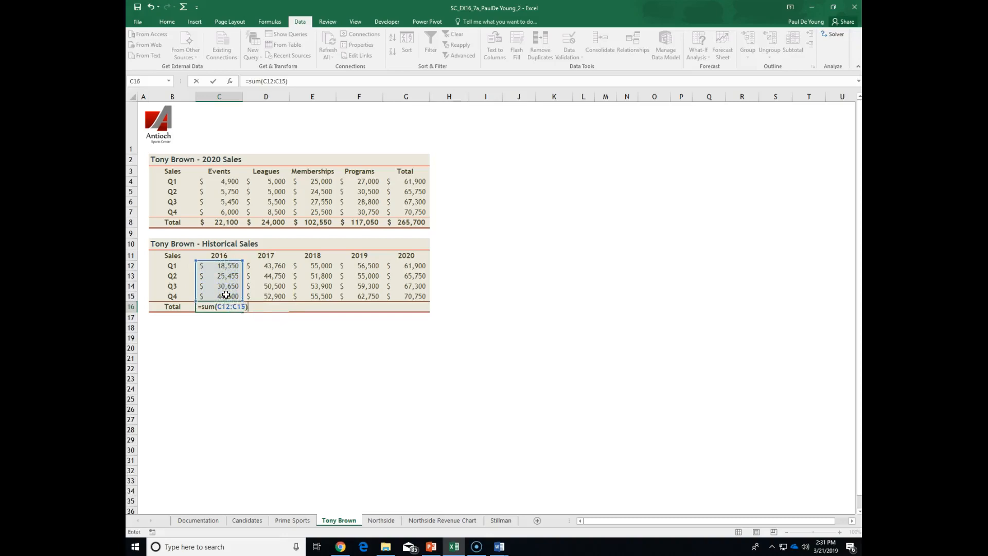
key(Return)
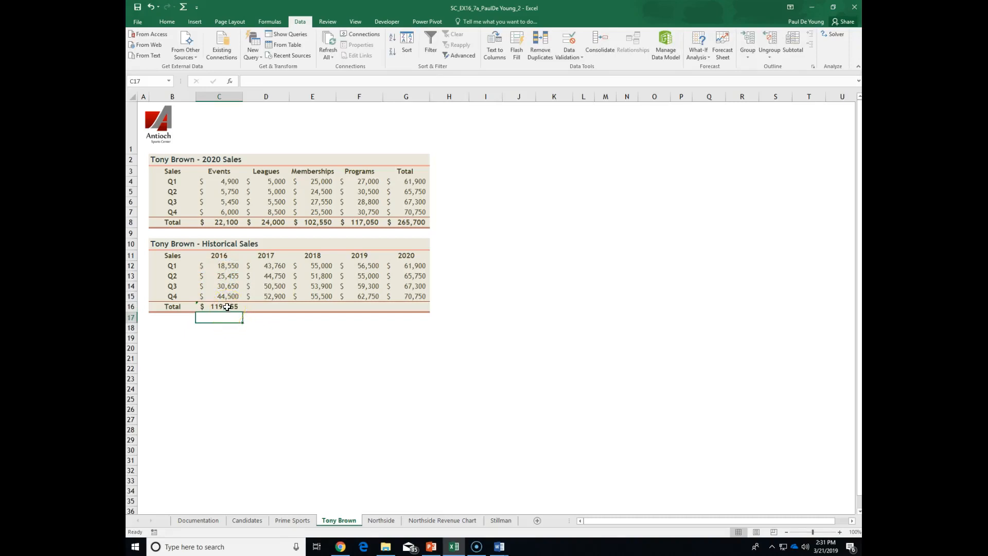
Copy the total formula from C16 across D16:G16 to total the 2017 through 2020 historical sales.
click(227, 307)
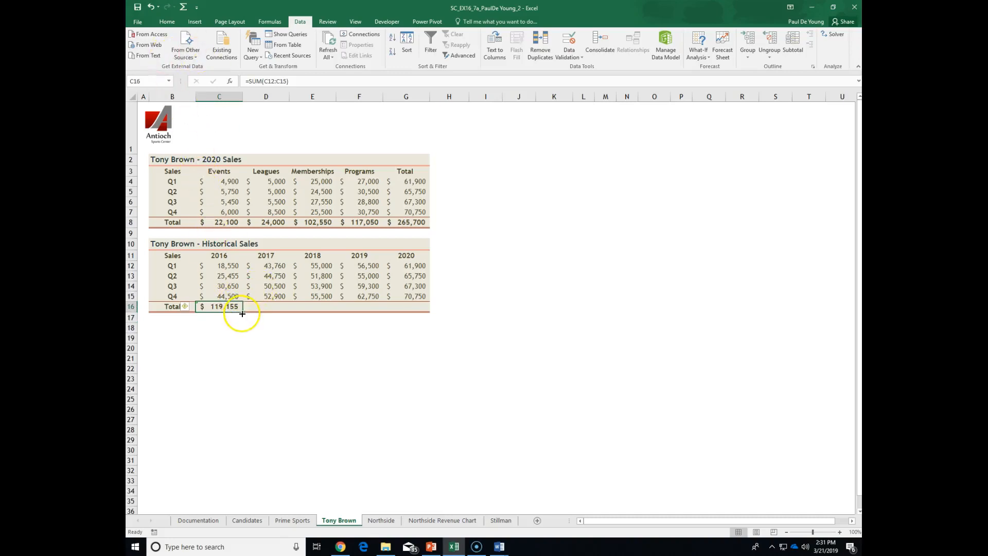
drag(242, 313, 421, 314)
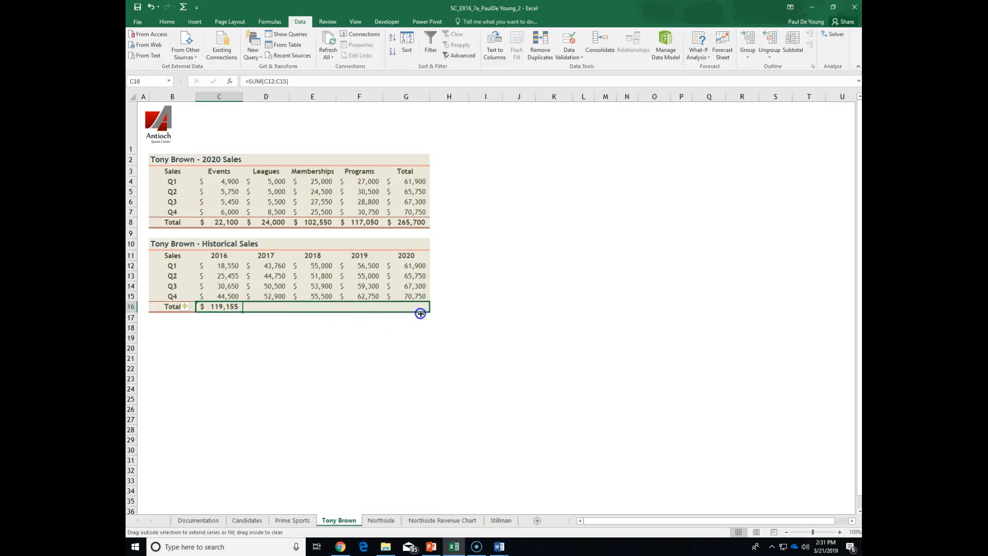
drag(420, 313, 420, 314)
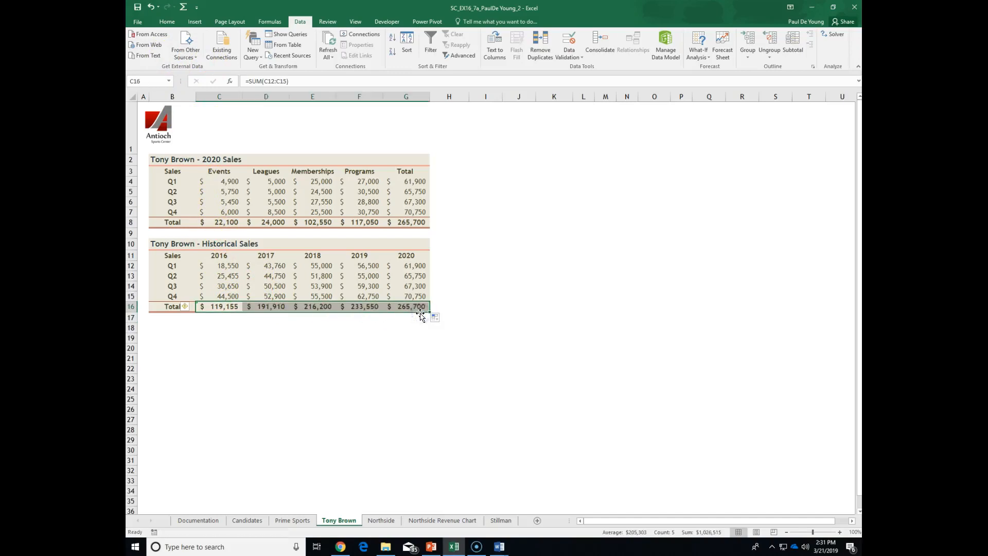
click(407, 338)
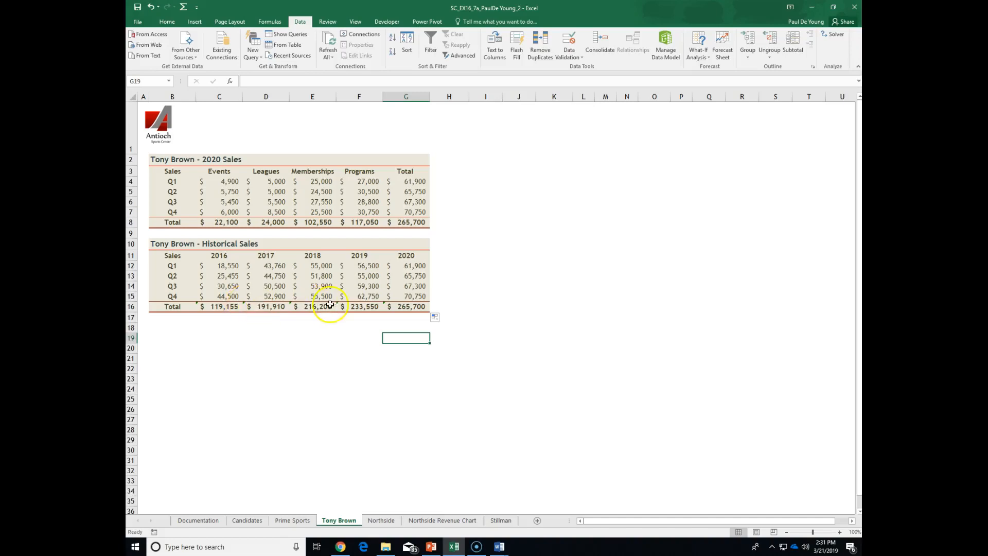
click(441, 318)
click(441, 318)
click(382, 521)
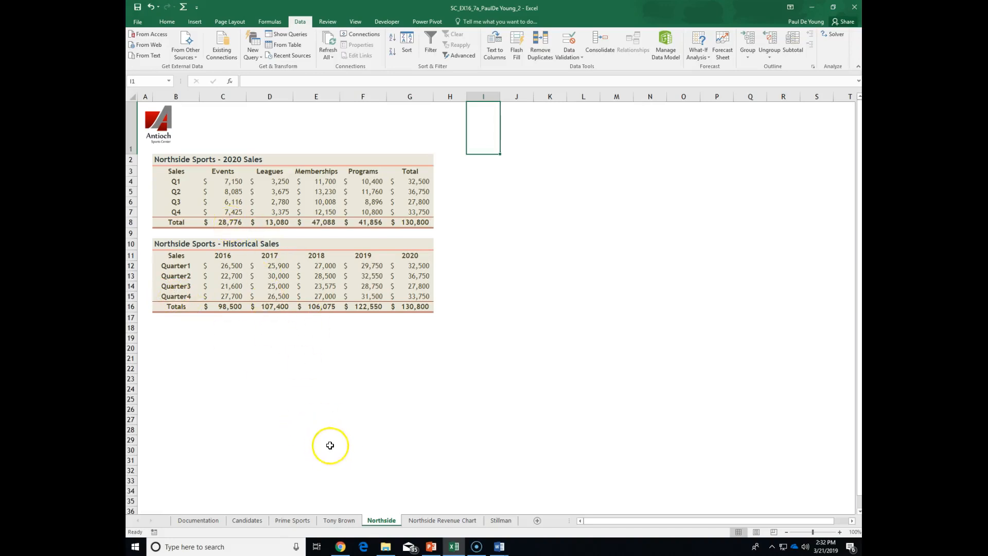
click(354, 521)
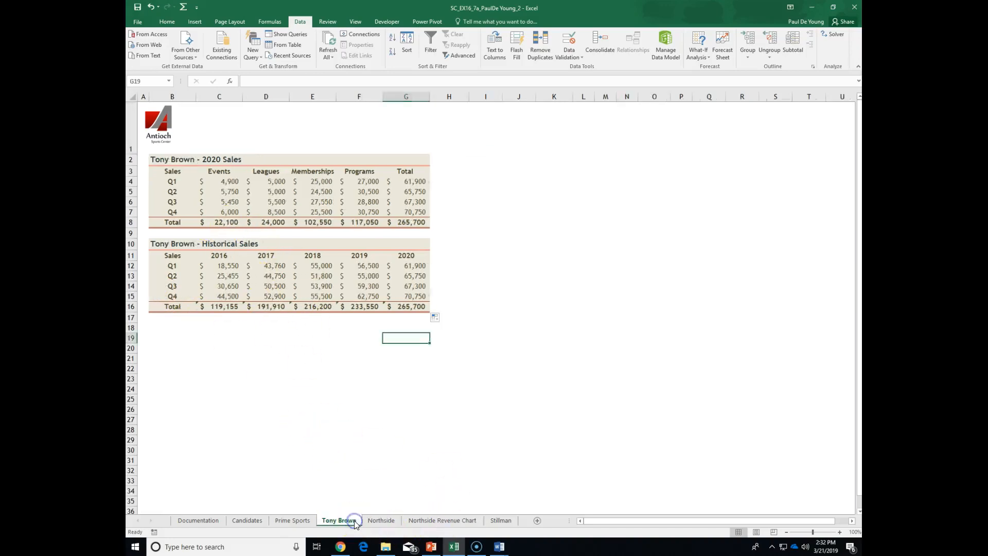
click(381, 520)
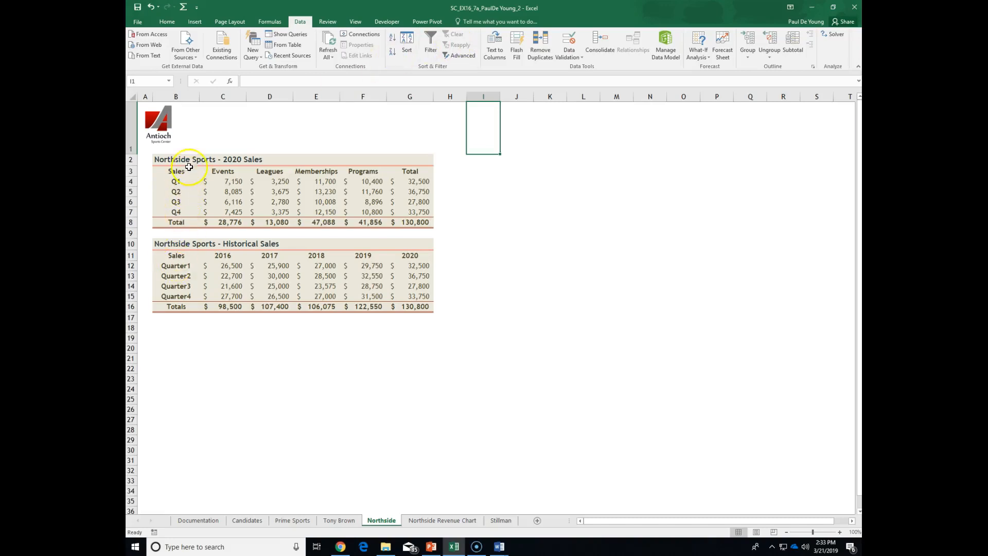
click(143, 108)
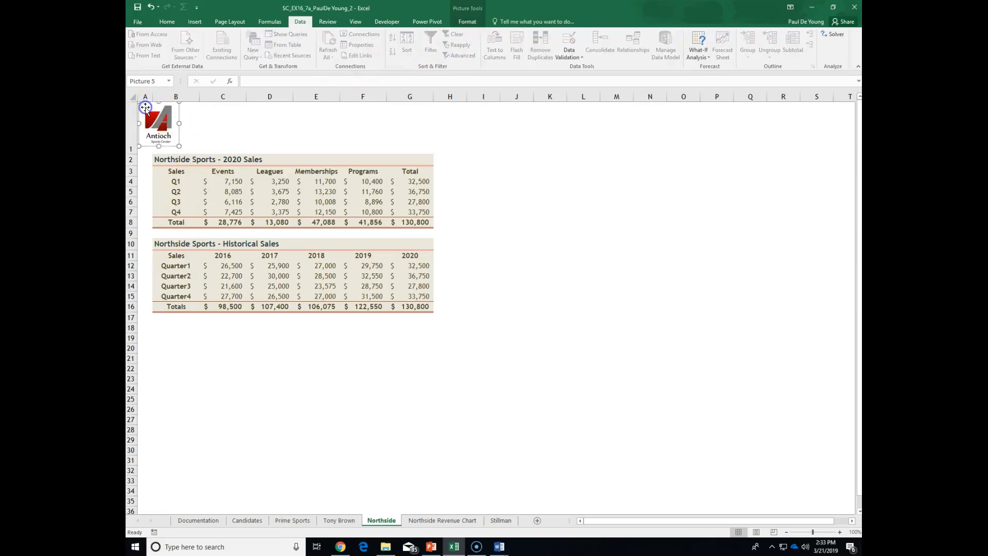
click(225, 114)
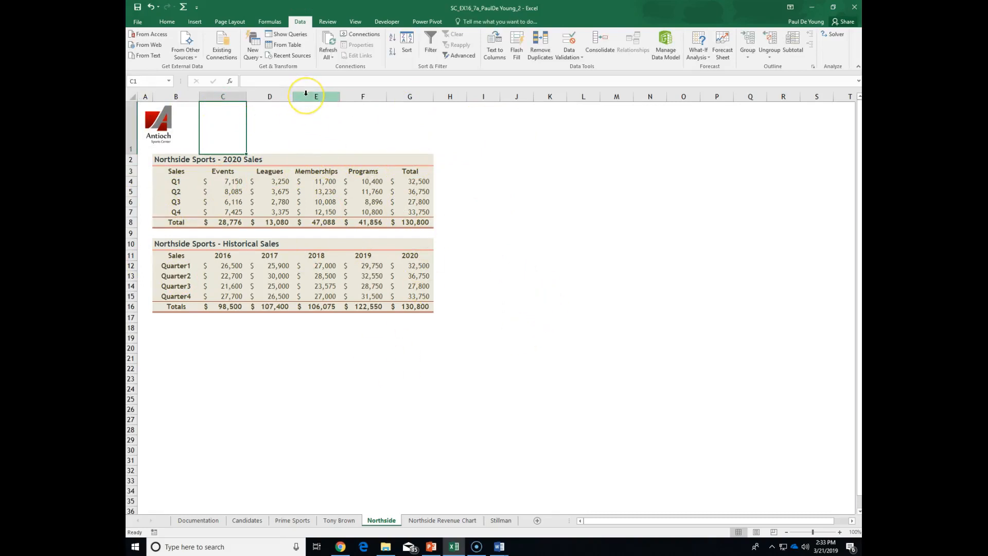
click(165, 22)
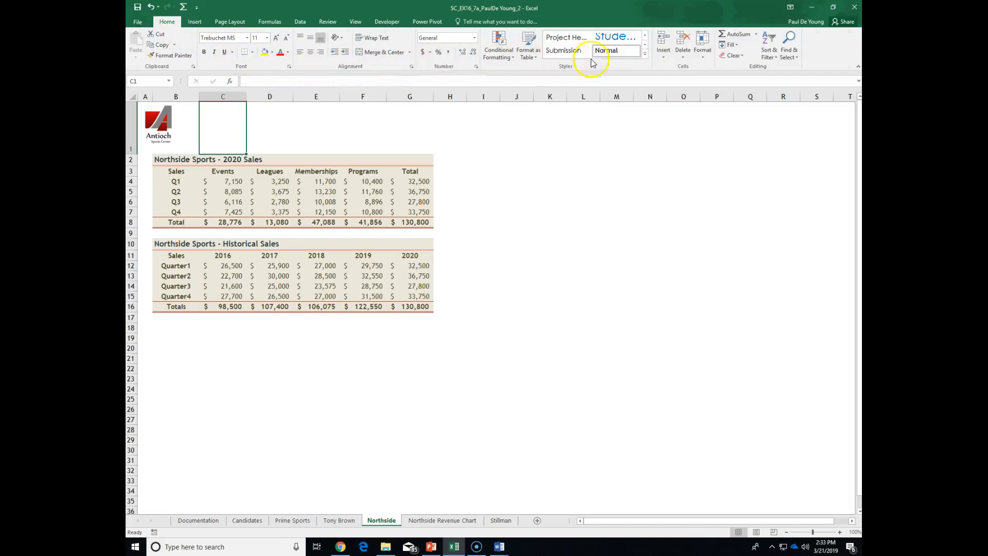
Set up a find and replace of "Quarter" with "Q" on the Northside sheet.
click(798, 58)
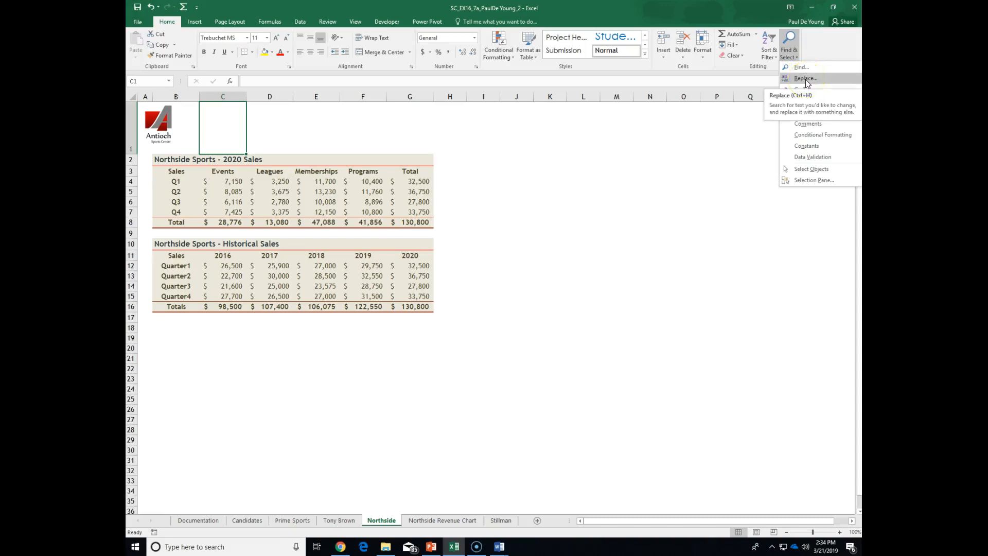
click(805, 79)
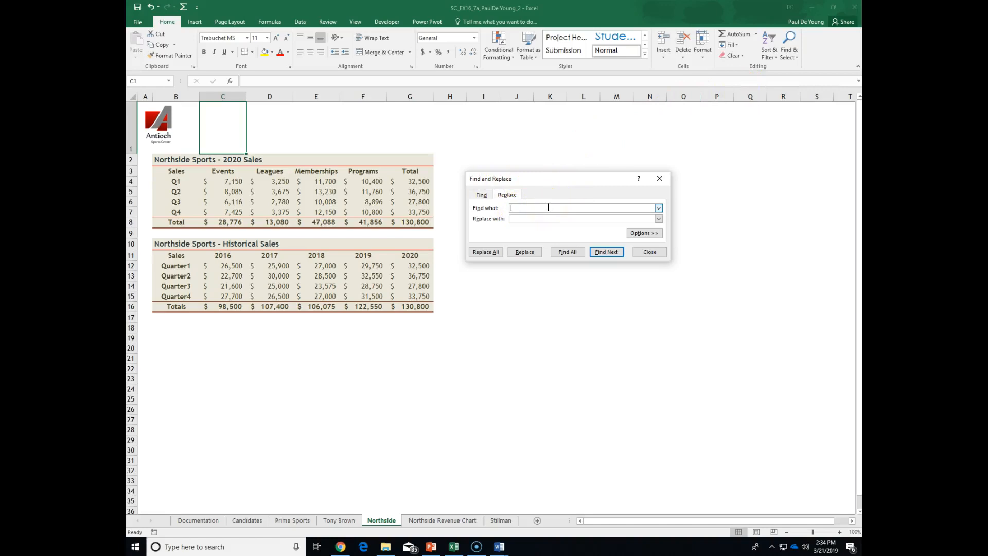
text(Quarter)
text(Q)
click(541, 209)
Try to replace a single occurrence of "Quarter" with "Q", retrying from an empty cell in row 1.
click(534, 255)
click(518, 255)
click(526, 254)
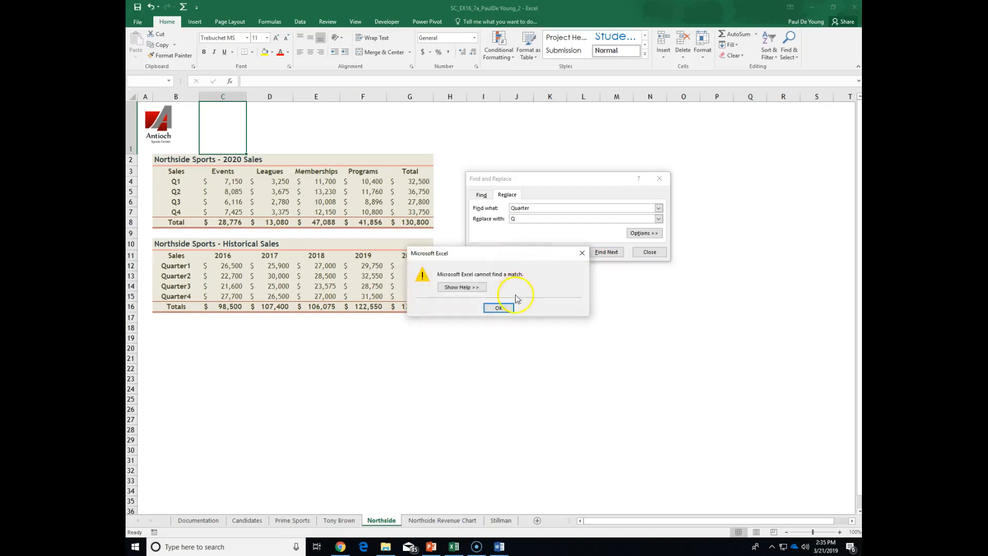
click(502, 308)
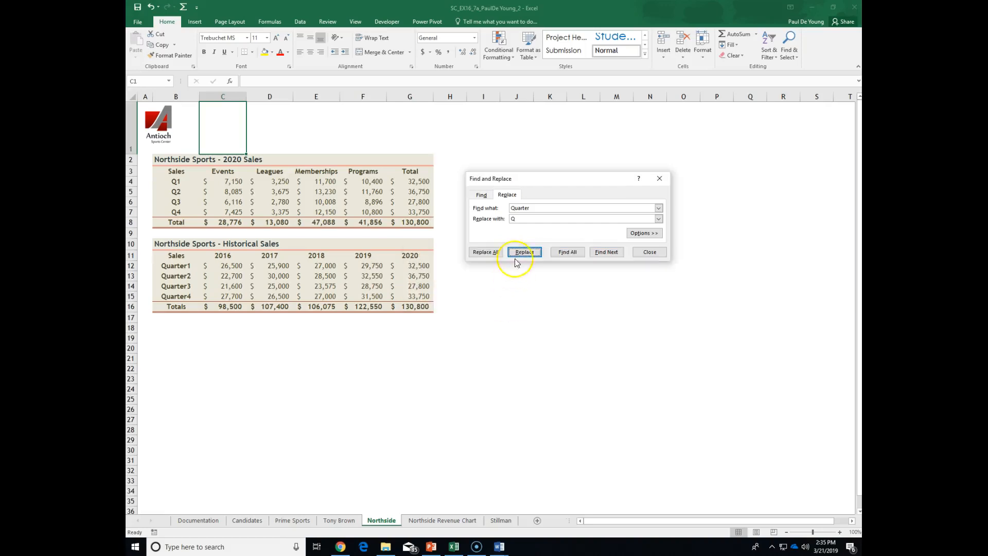
click(303, 108)
click(535, 252)
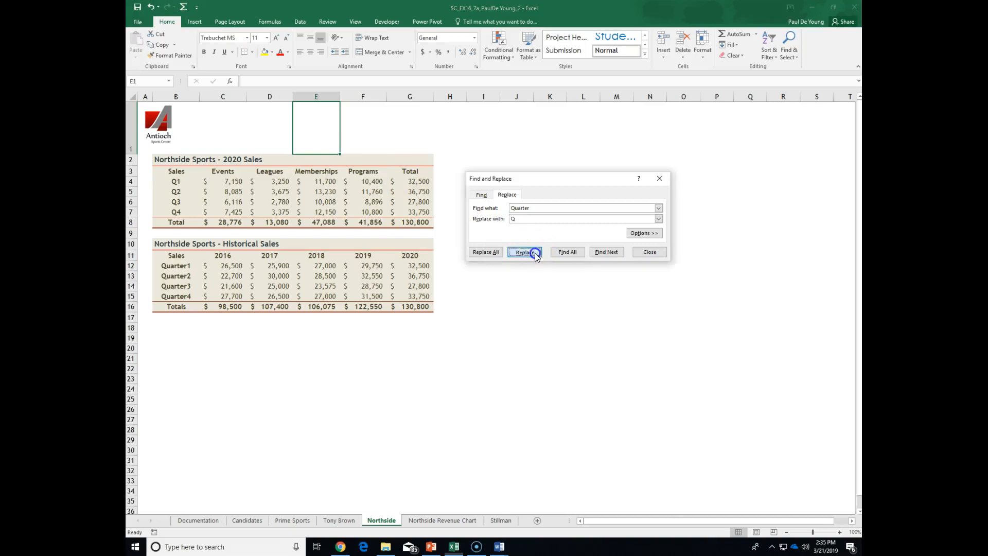
click(500, 308)
Replace all occurrences of "Quarter" with "Q" on the Northside sheet and close Find and Replace.
click(486, 253)
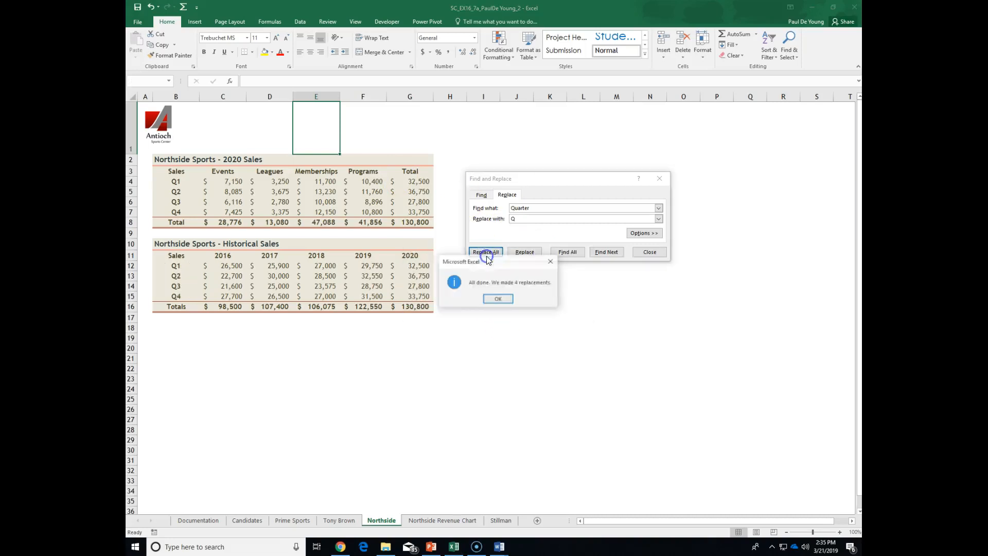
click(498, 299)
click(305, 150)
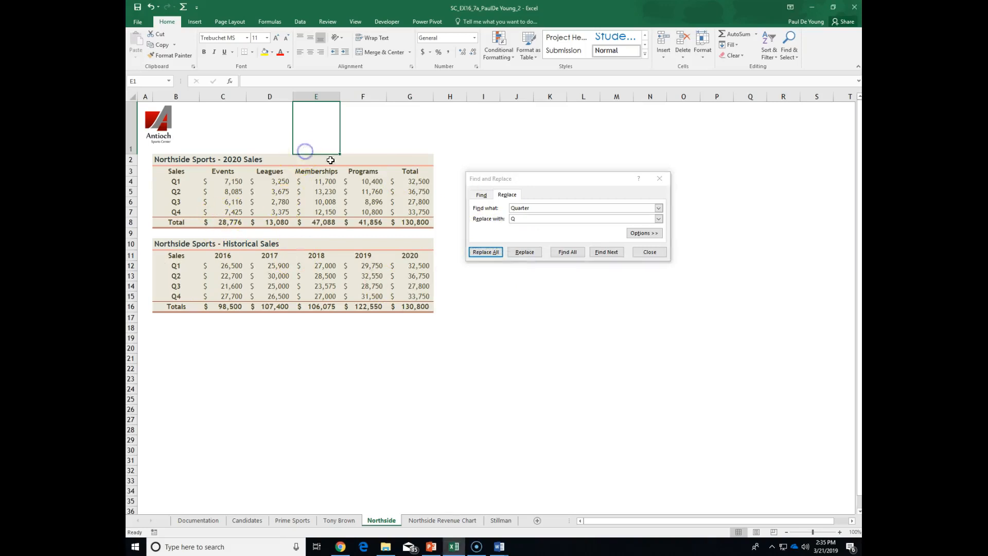
click(650, 251)
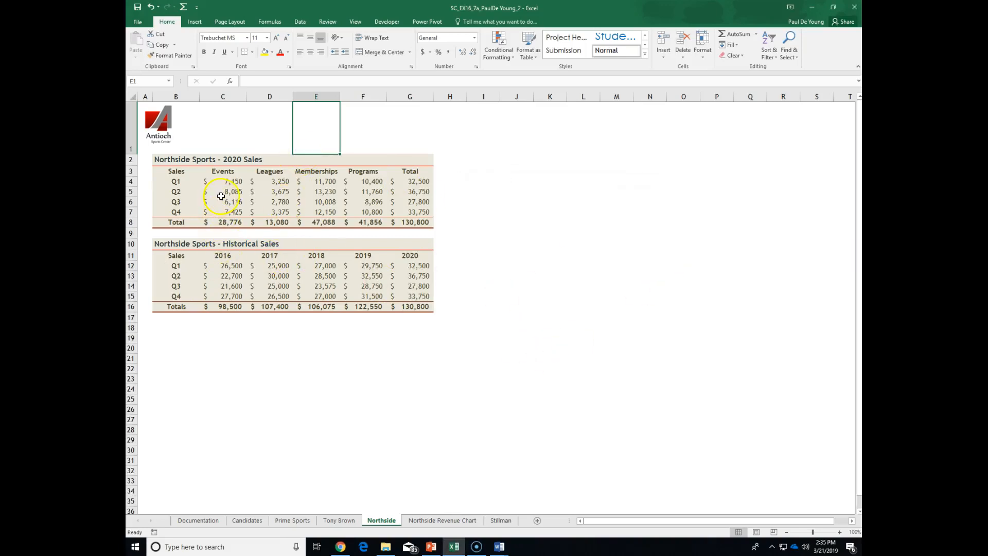
click(195, 338)
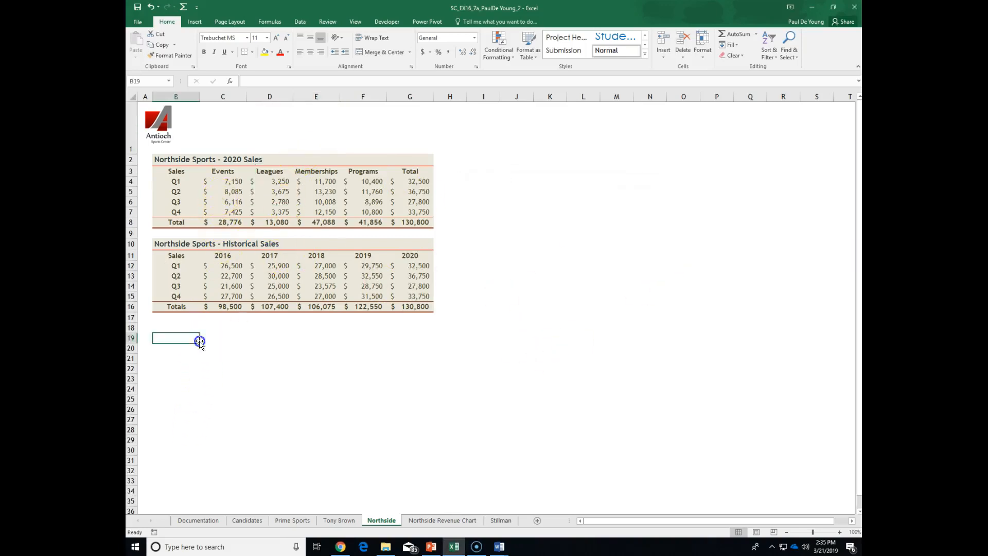
Search the Northside sheet for any remaining "Quarter" text to replace with "Q".
click(788, 59)
click(797, 81)
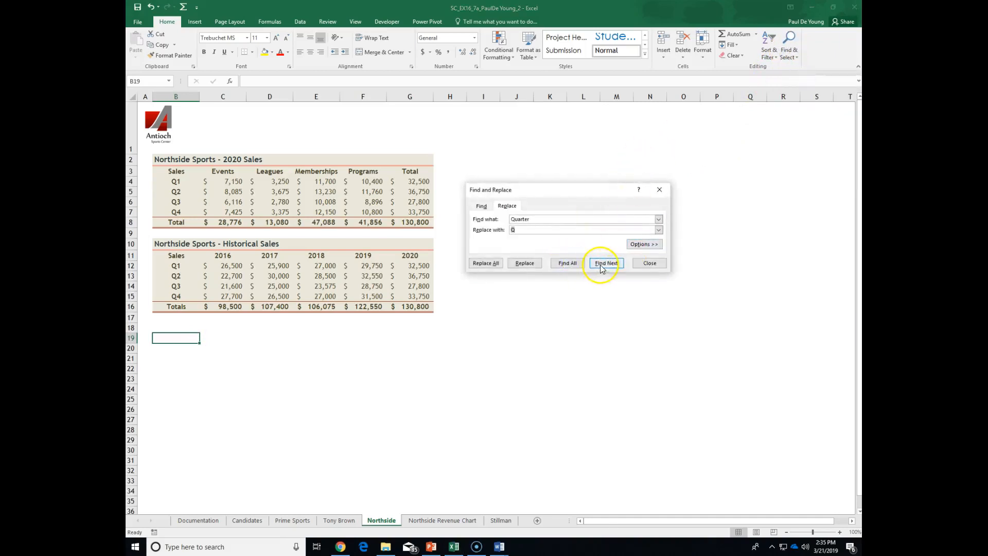
click(530, 265)
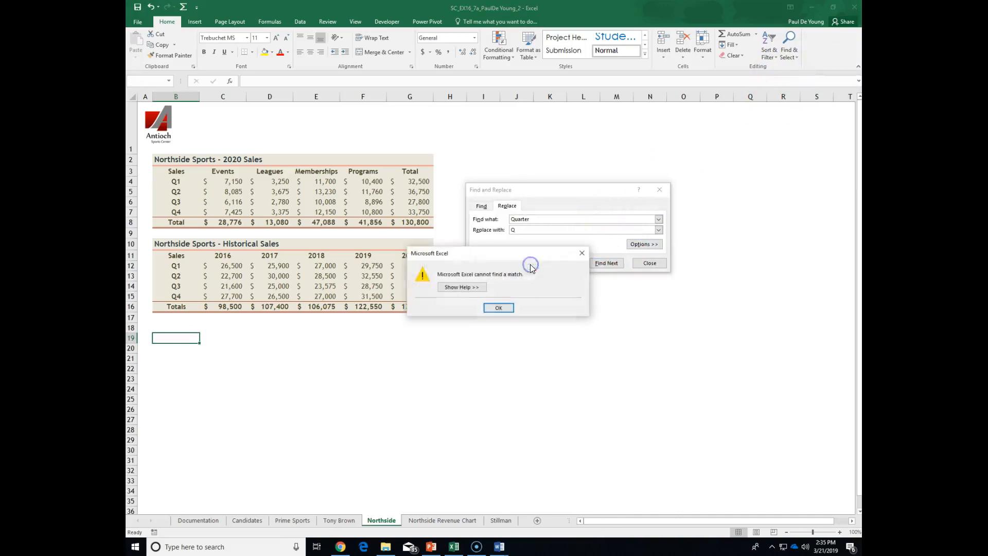
click(498, 308)
click(607, 263)
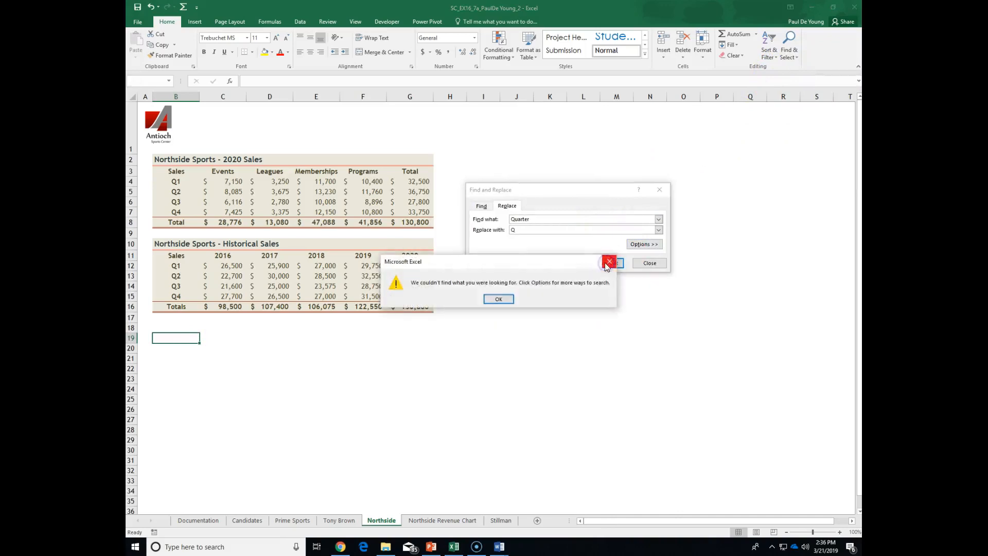
click(506, 298)
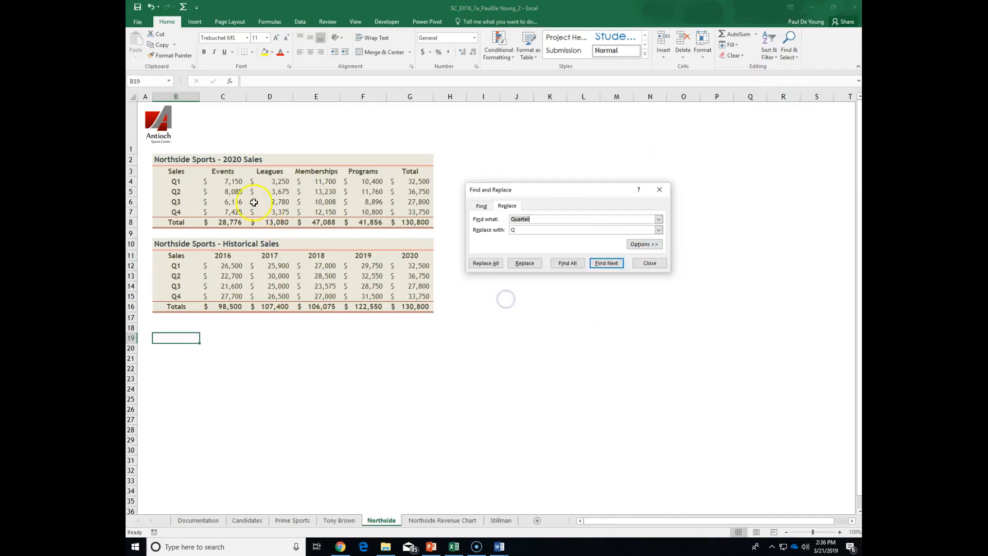
click(178, 174)
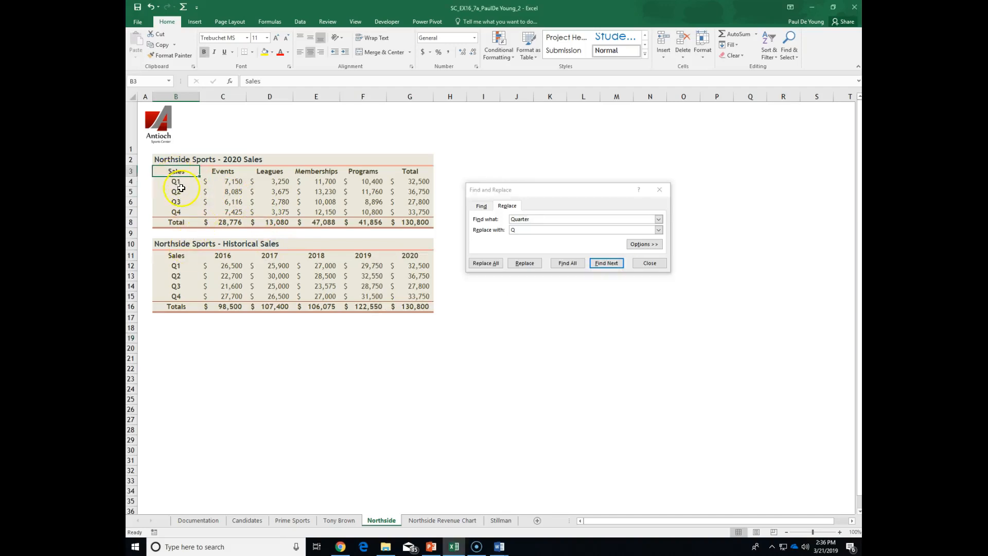
drag(176, 172, 328, 302)
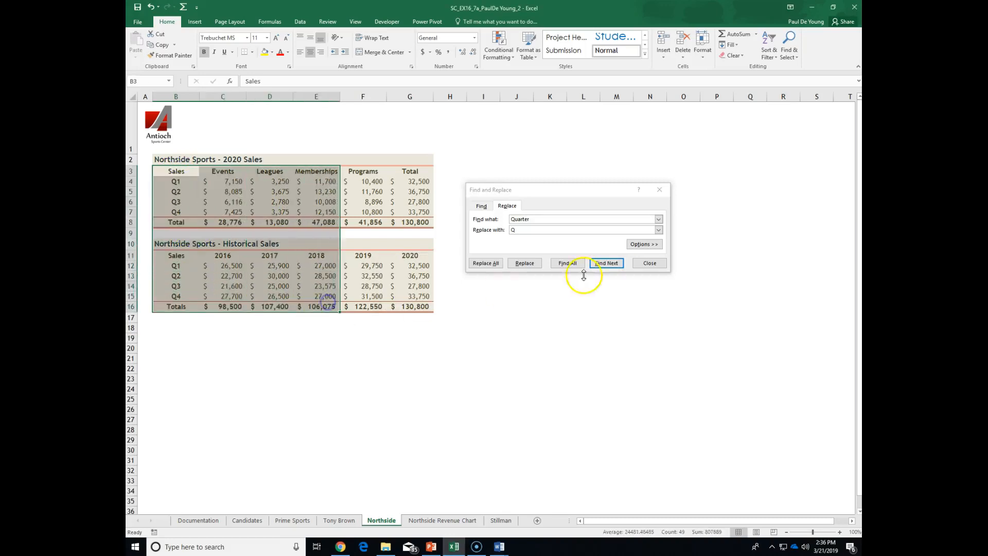
click(649, 263)
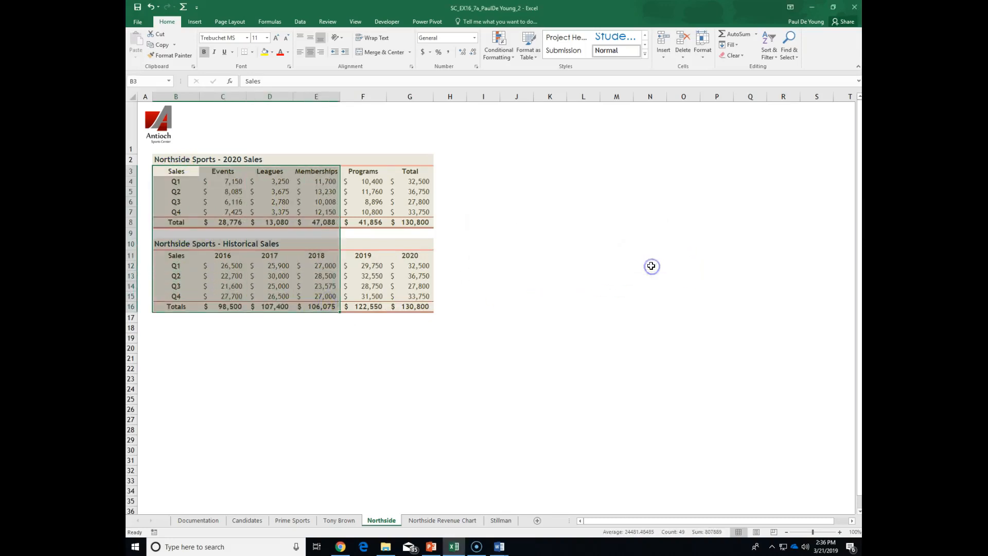
click(494, 211)
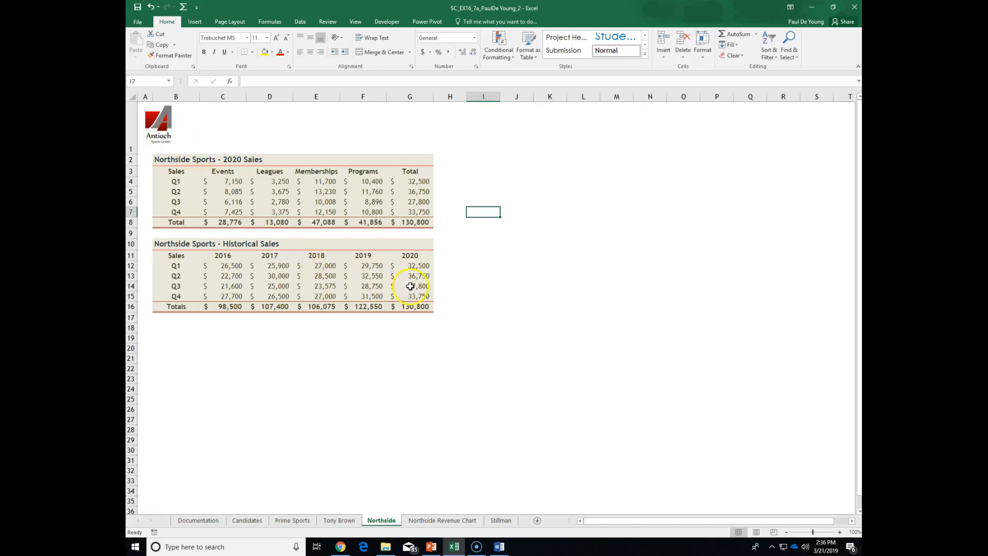
Enlarge the worksheet view to 140%.
click(840, 532)
click(840, 532)
click(840, 532)
click(840, 531)
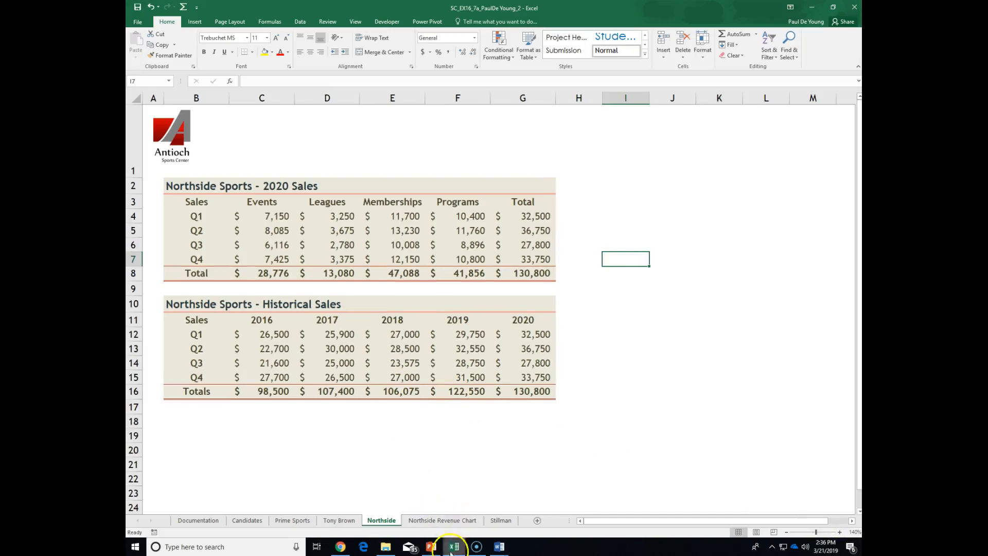
click(429, 551)
mouse_move(500, 550)
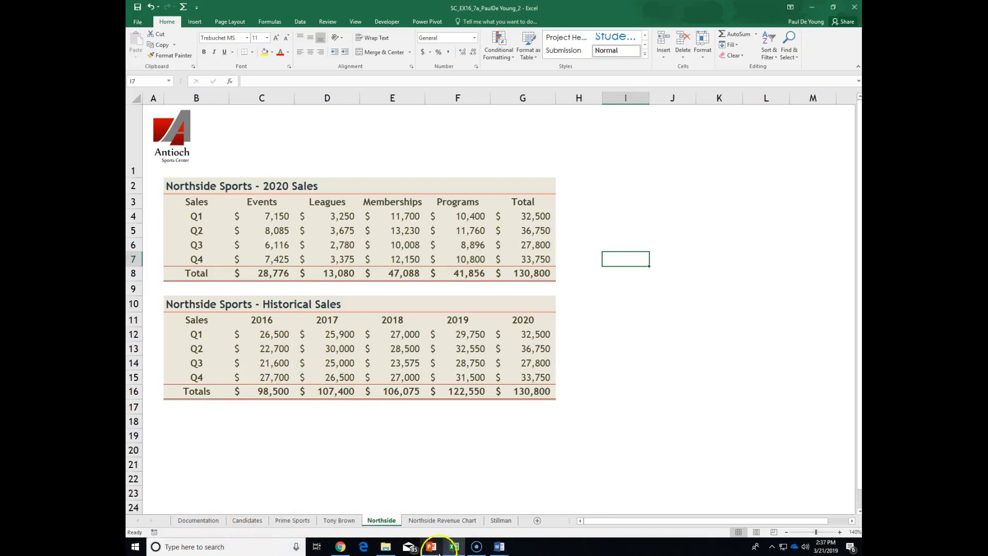
click(476, 546)
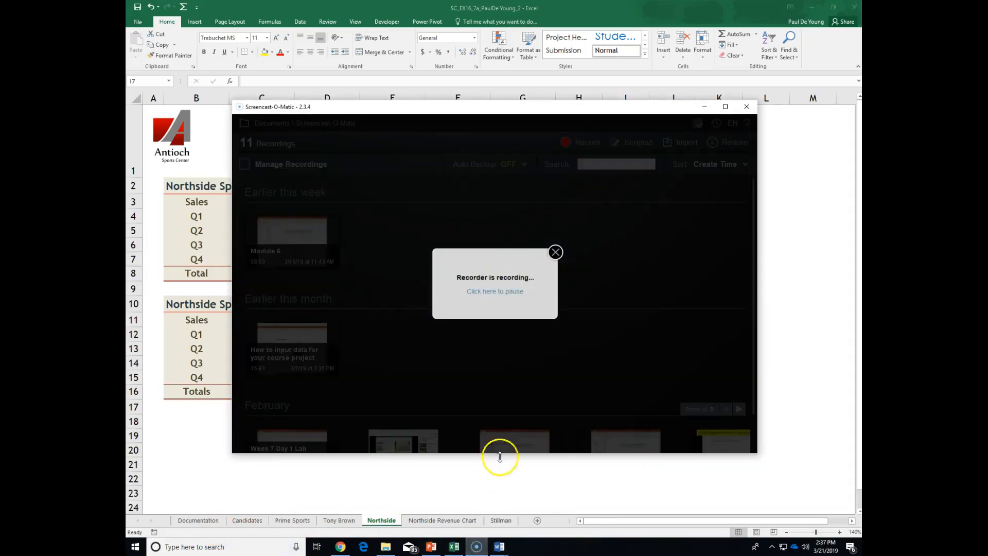
click(557, 251)
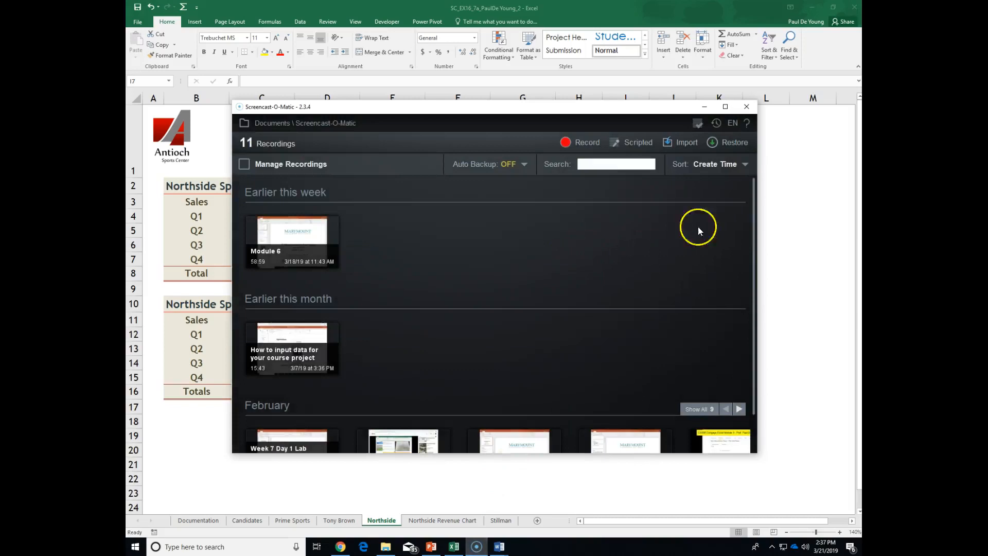
click(792, 217)
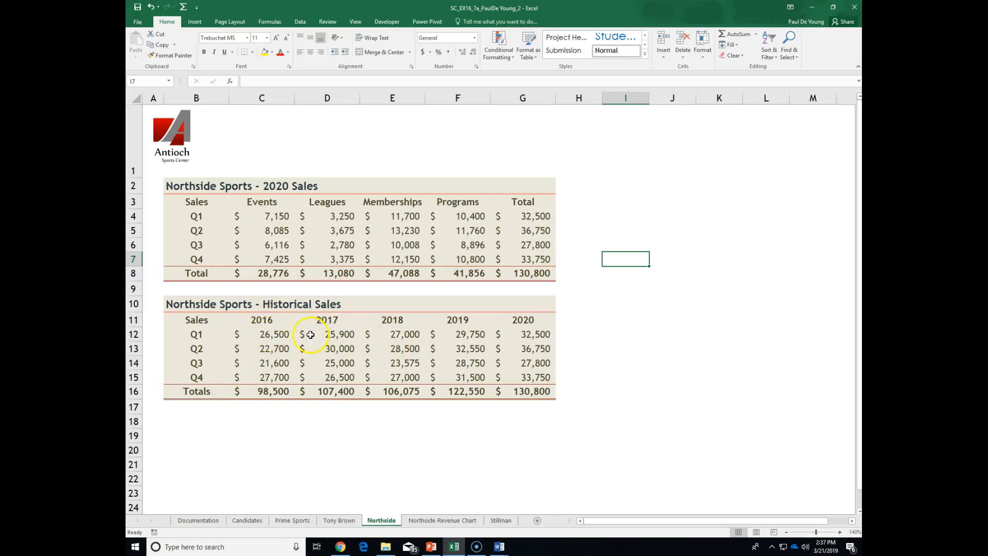
Apply blue solid-fill data bars to the quarterly figures in C12:G15 of the Historical Sales table.
click(277, 336)
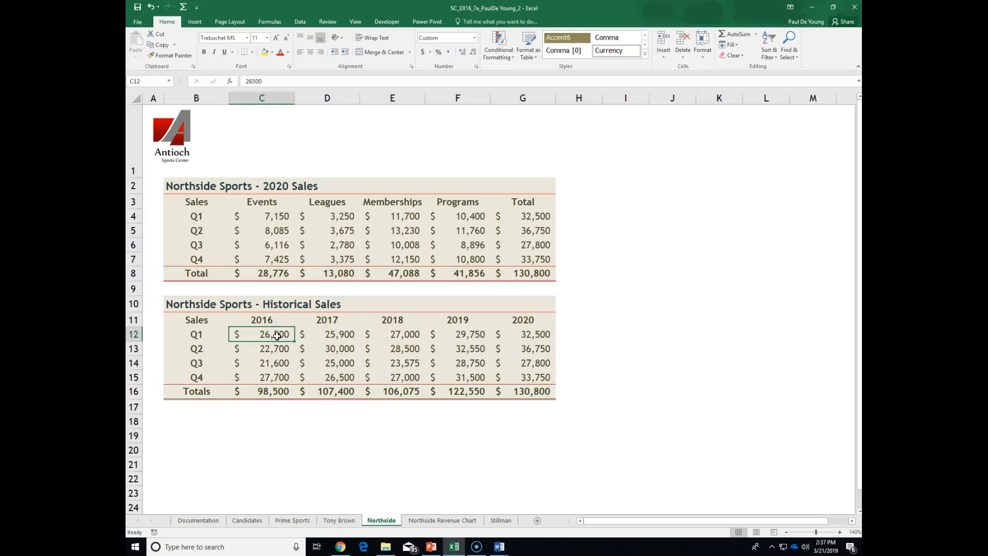
click(276, 335)
drag(277, 334, 527, 373)
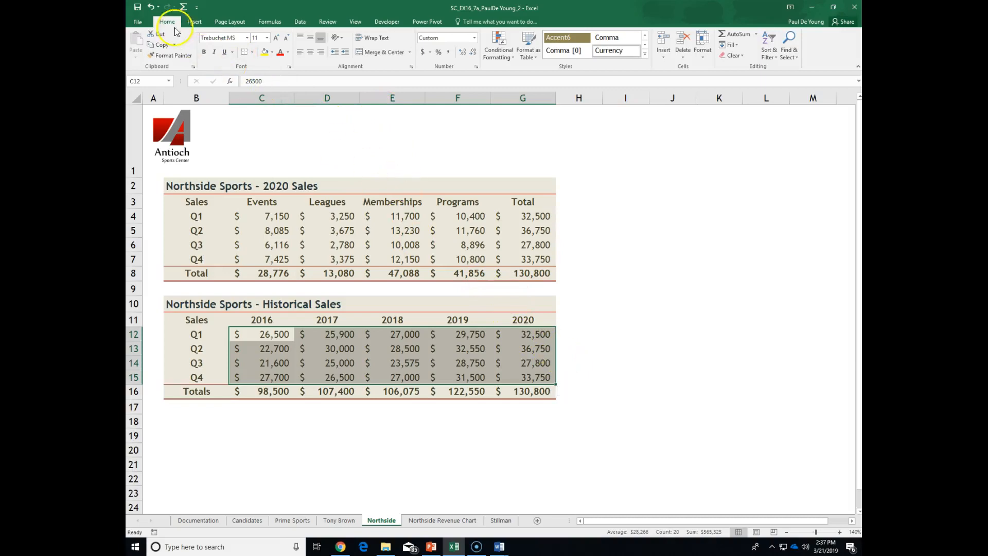
click(196, 22)
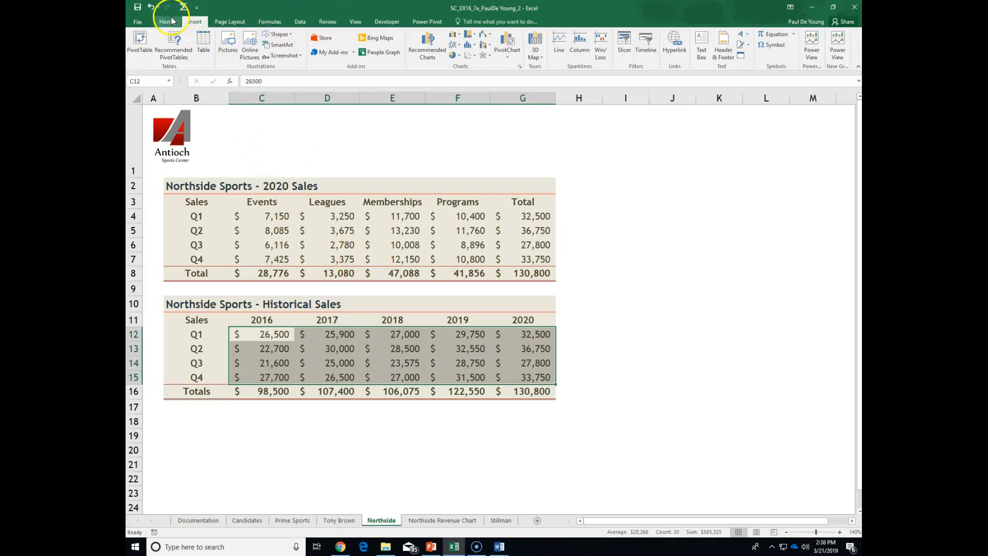
mouse_move(543, 362)
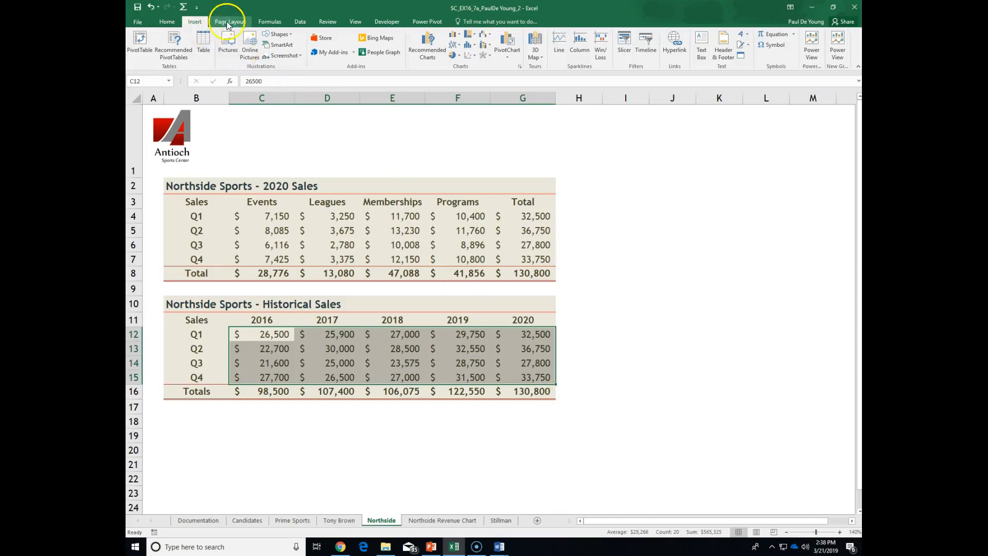
click(167, 22)
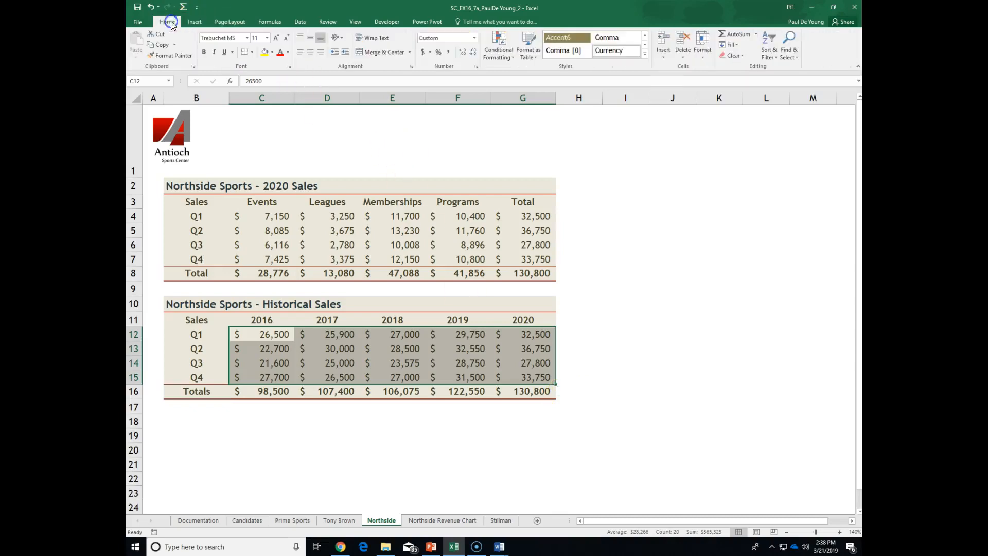
click(512, 58)
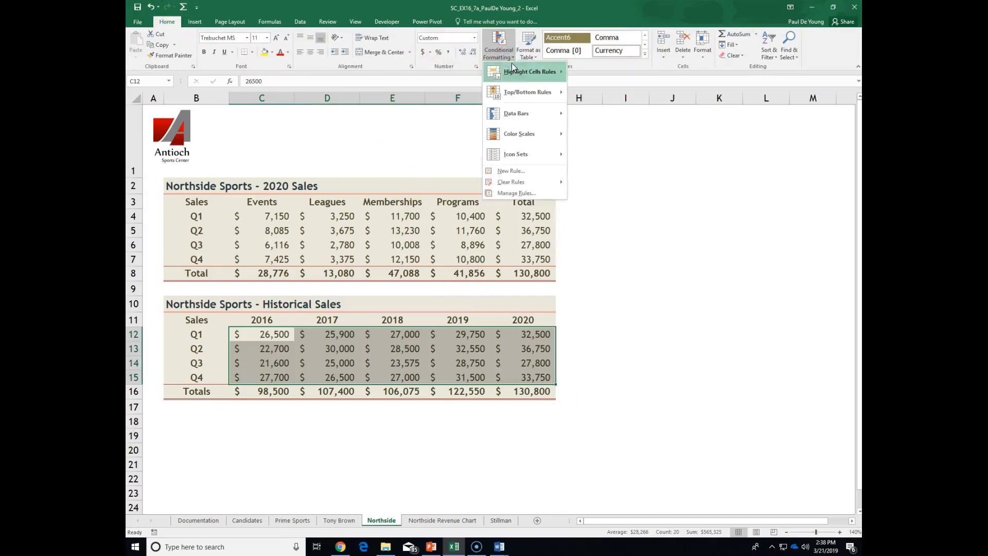
mouse_move(530, 113)
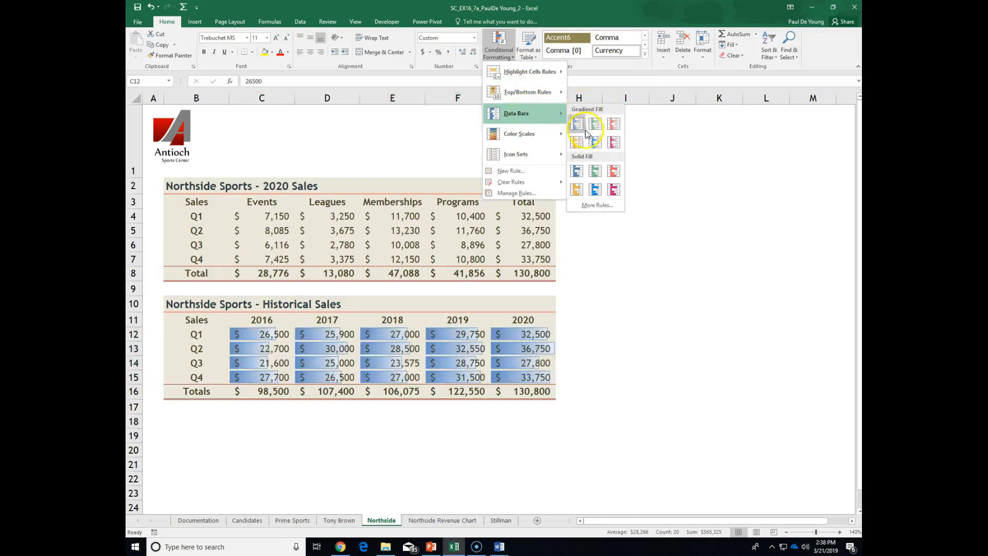
click(579, 174)
click(610, 187)
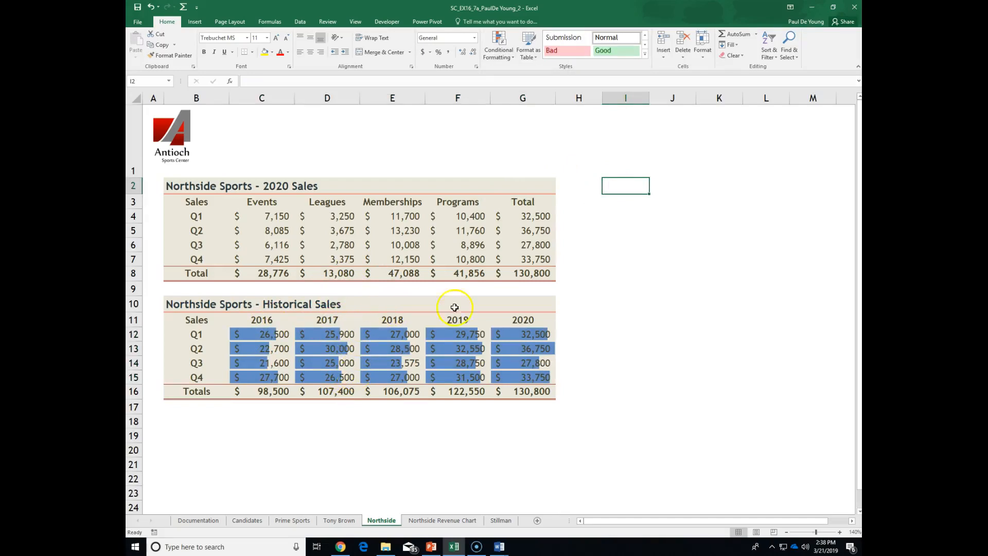
Examine the formula behind the Q1 Events figure in cell C4 of the 2020 Sales table.
click(250, 336)
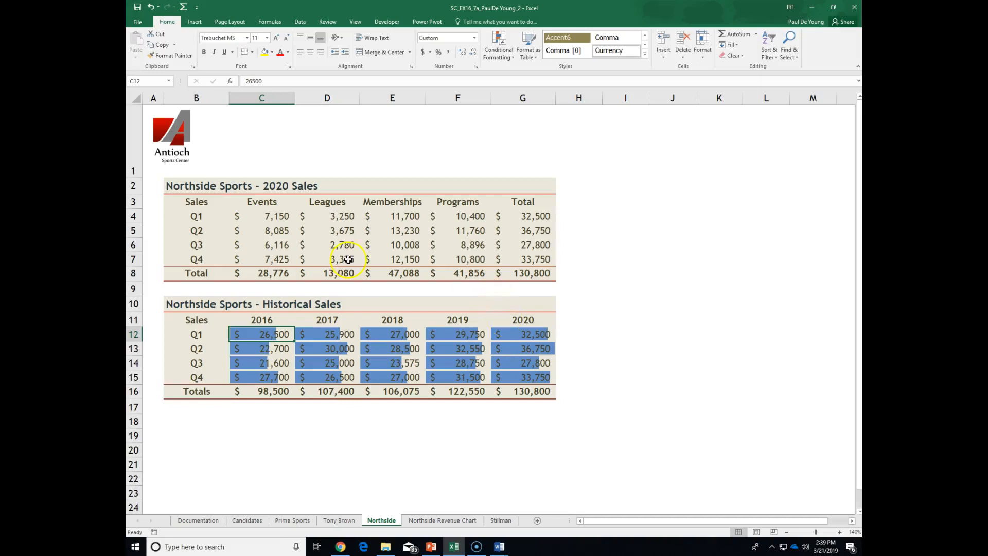
drag(247, 219, 543, 259)
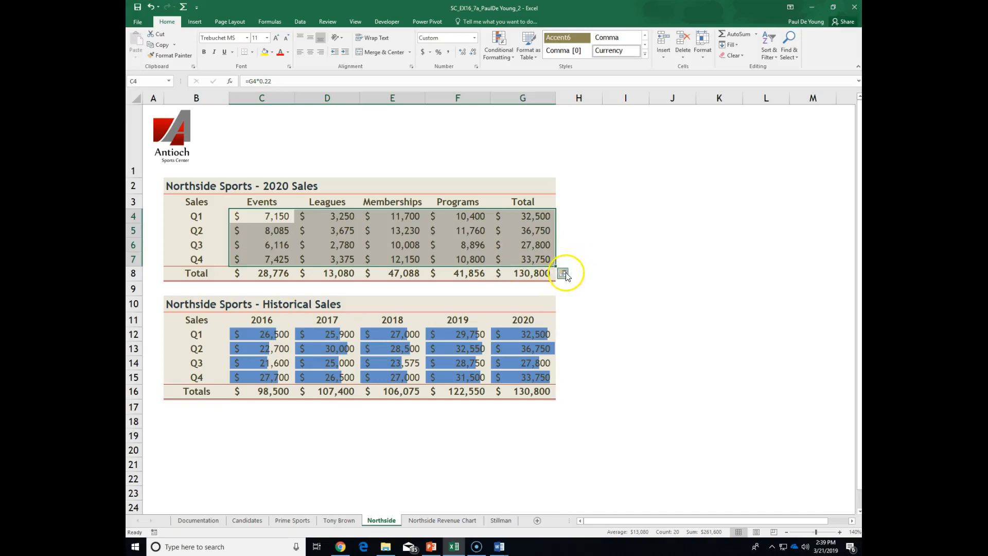
click(261, 214)
double_click(261, 215)
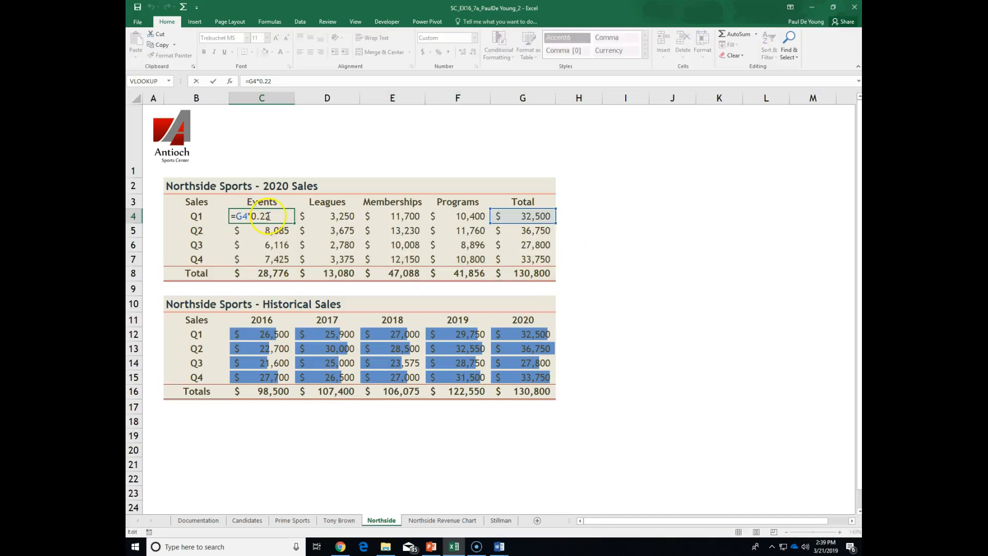
key(Escape)
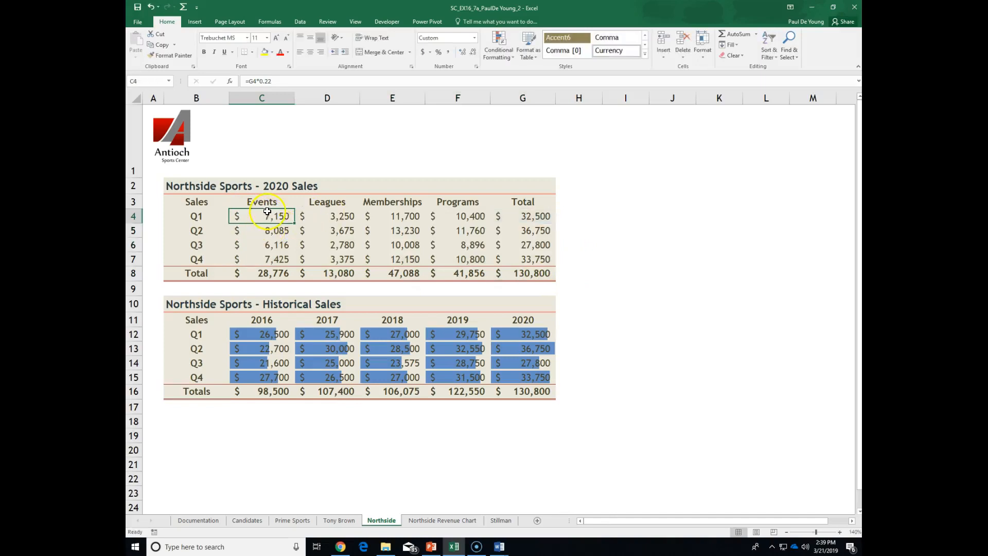
Preview the Quick Analysis formatting, chart, totals, table and sparkline options for C4:G7 of the 2020 Sales table without applying any.
drag(271, 216, 521, 256)
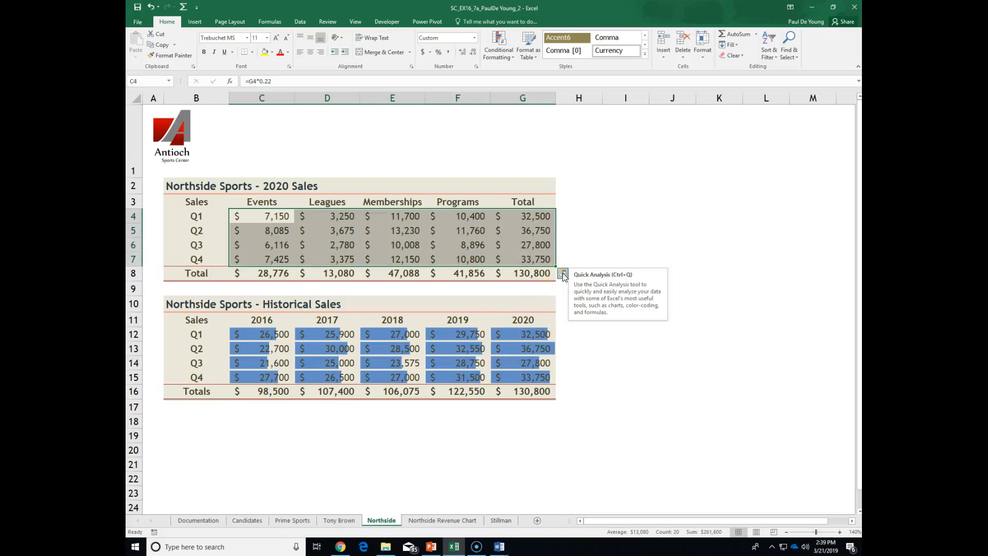
click(564, 275)
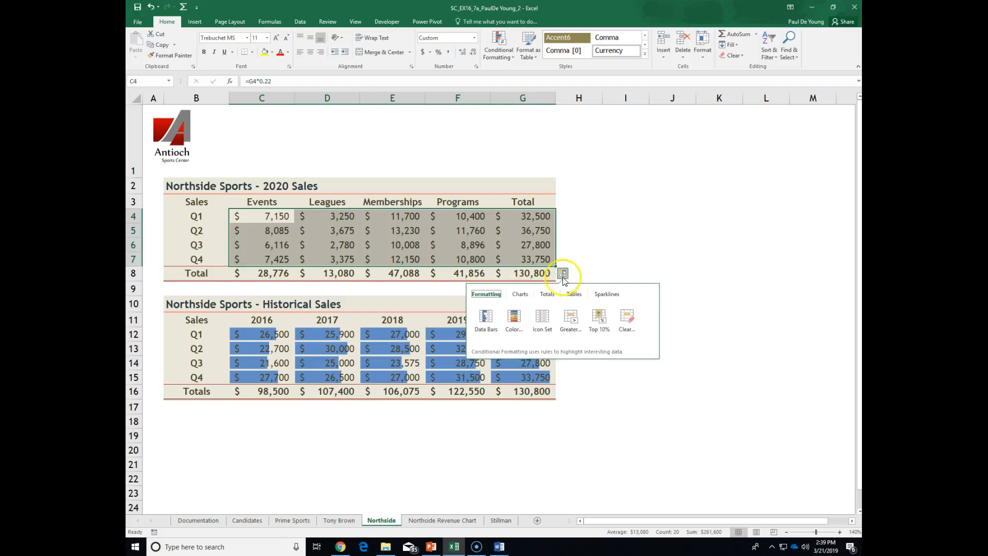
click(496, 323)
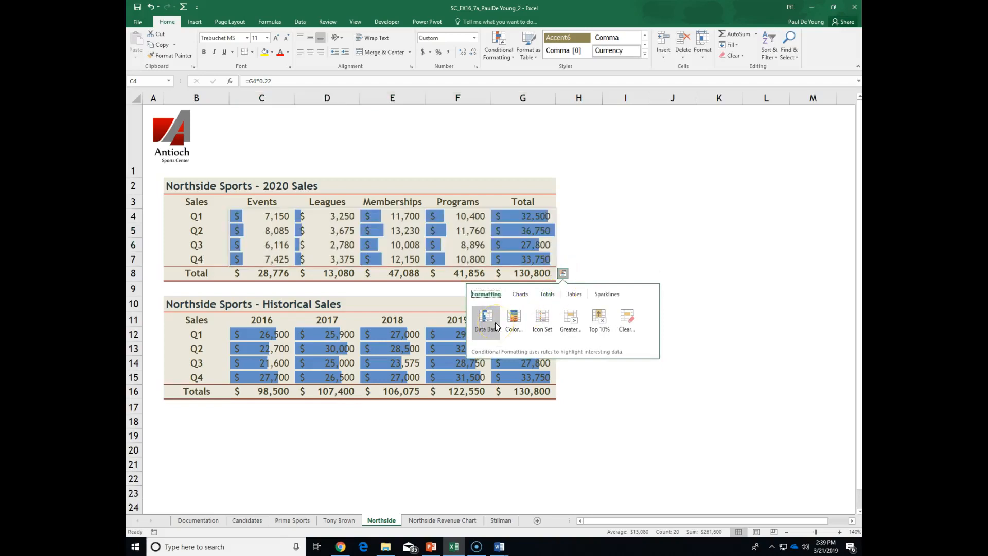
click(514, 323)
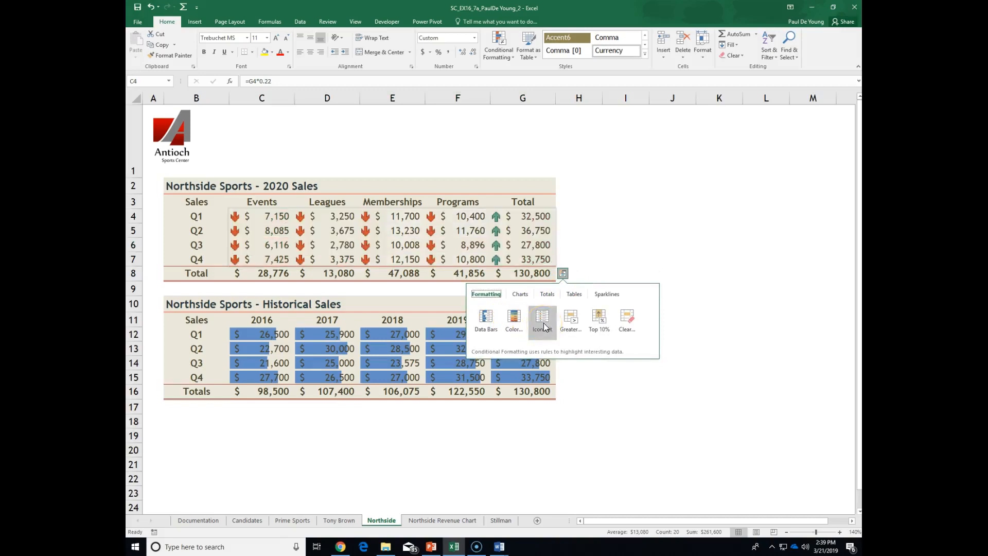
click(629, 322)
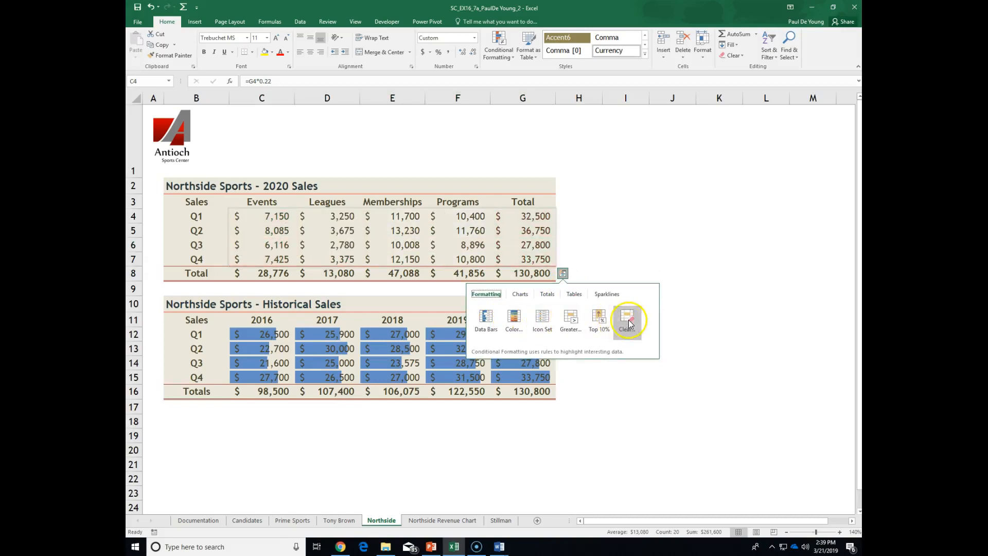
click(520, 295)
click(547, 295)
click(575, 294)
click(608, 295)
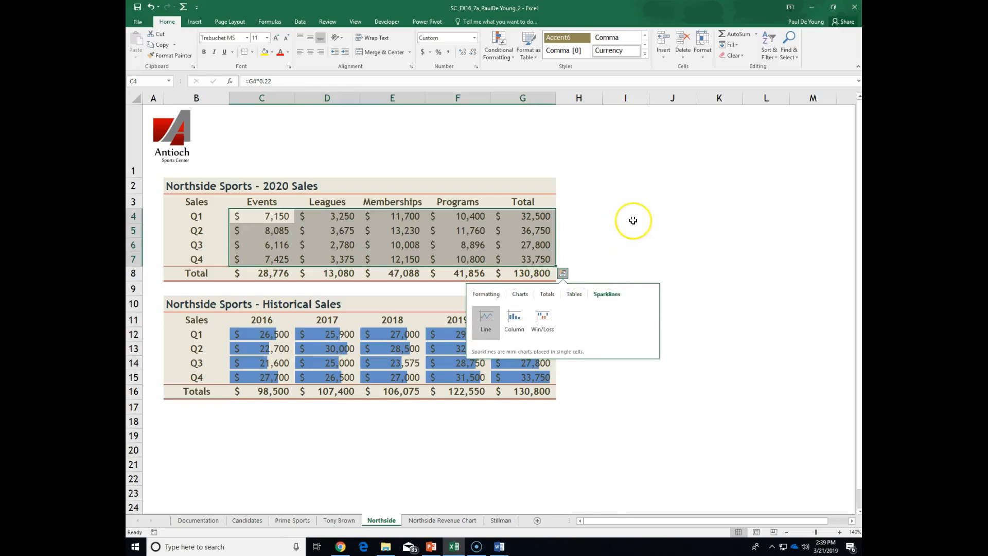
click(633, 220)
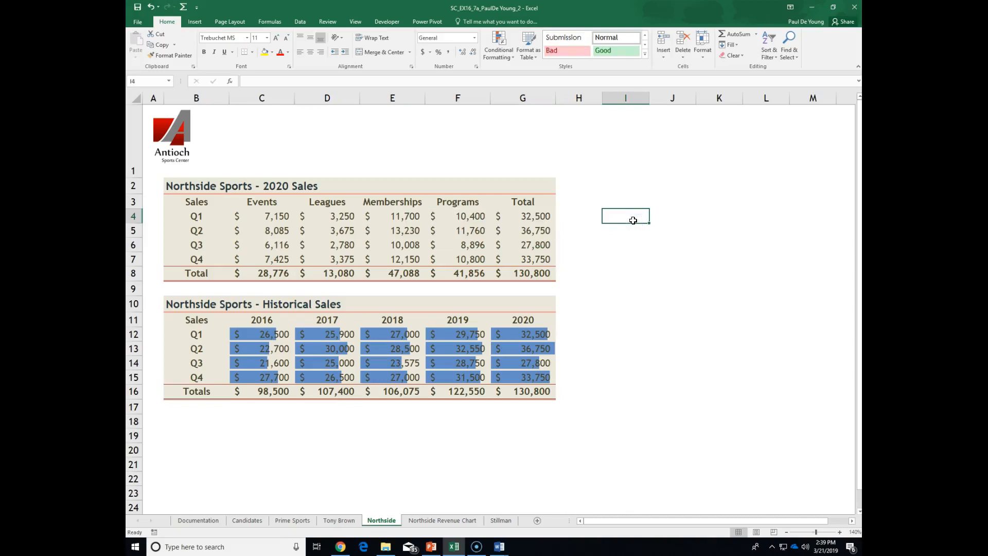
Save the workbook and apply chart Style 3 to the bar chart on the Northside Revenue Chart sheet.
click(138, 8)
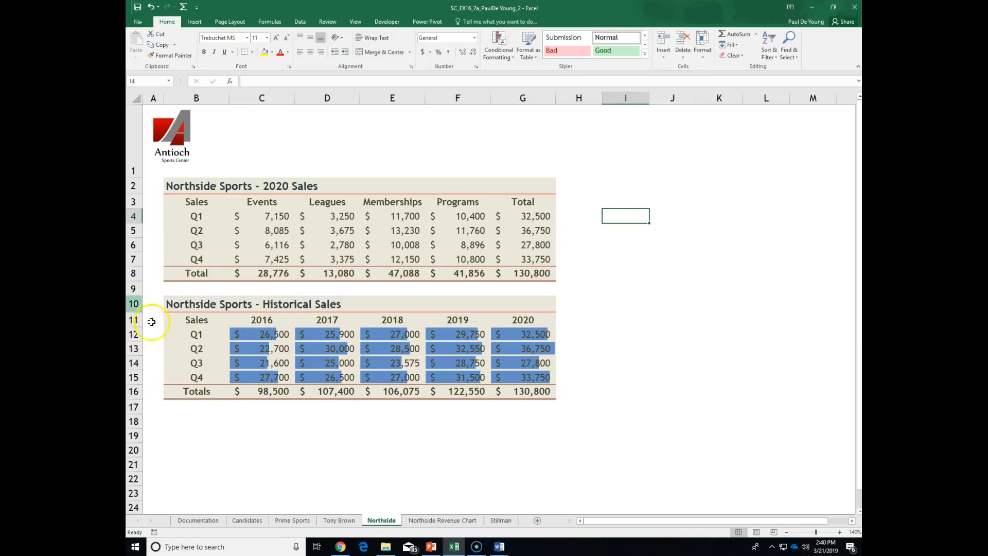
click(441, 521)
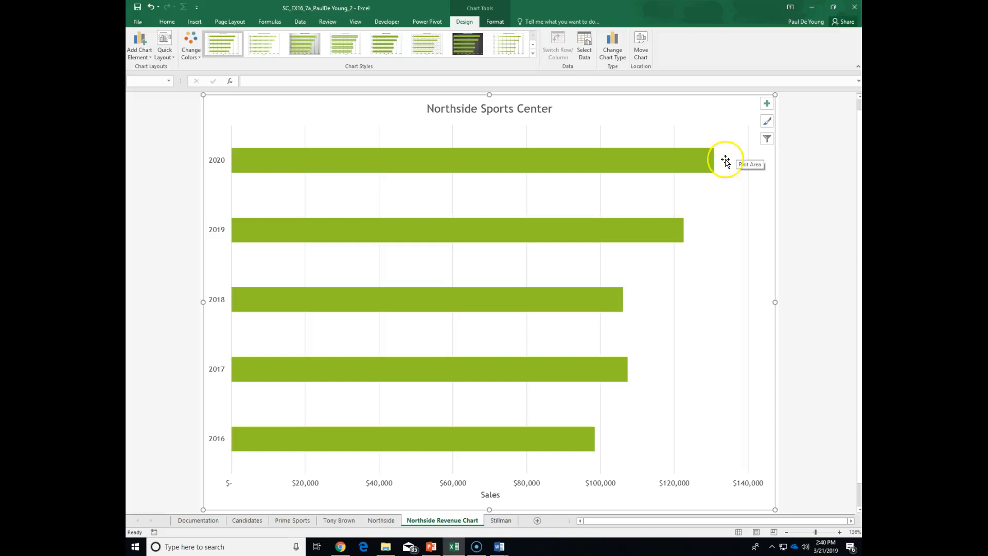
click(687, 198)
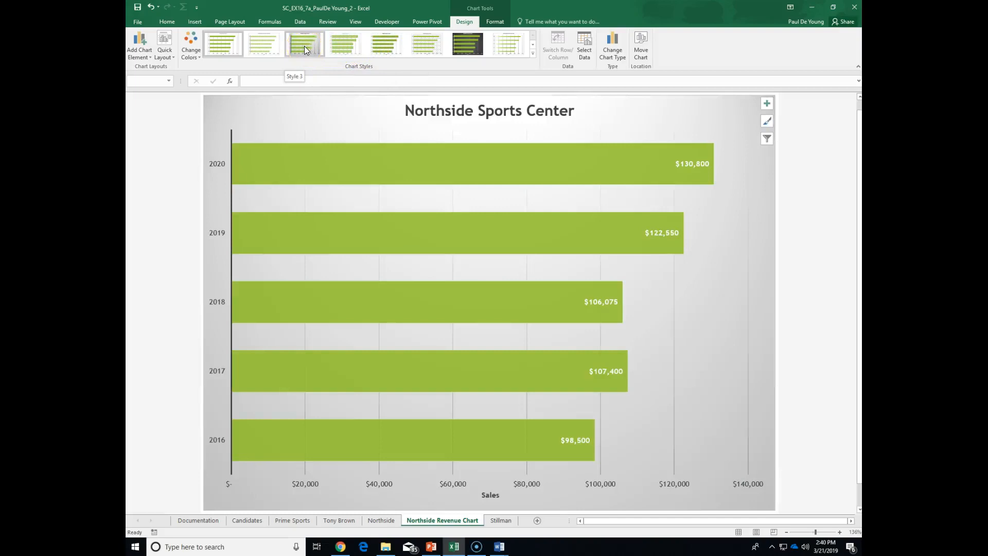
click(305, 47)
click(170, 197)
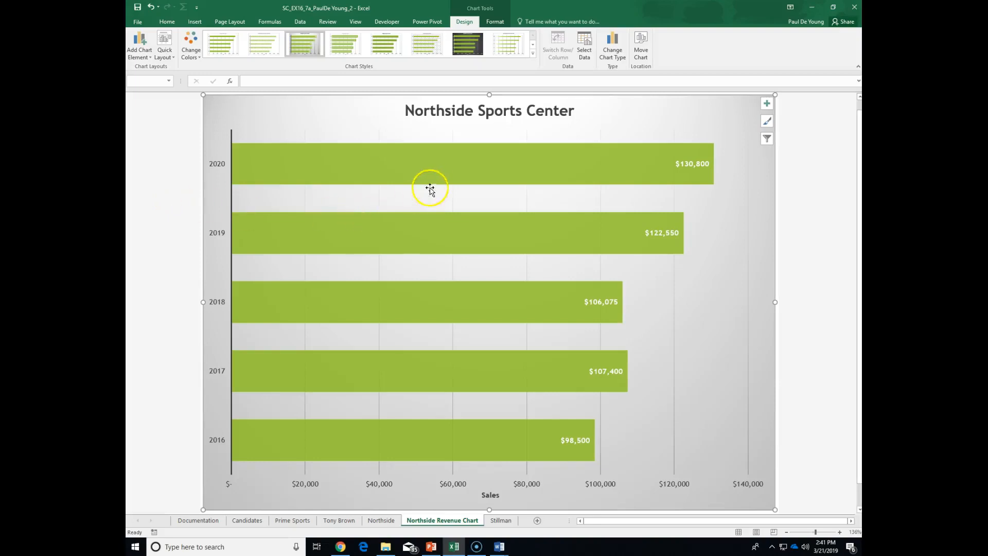
Examine the chart's Totals series as a whole, and its 2020 and 2019 bars individually.
mouse_move(439, 179)
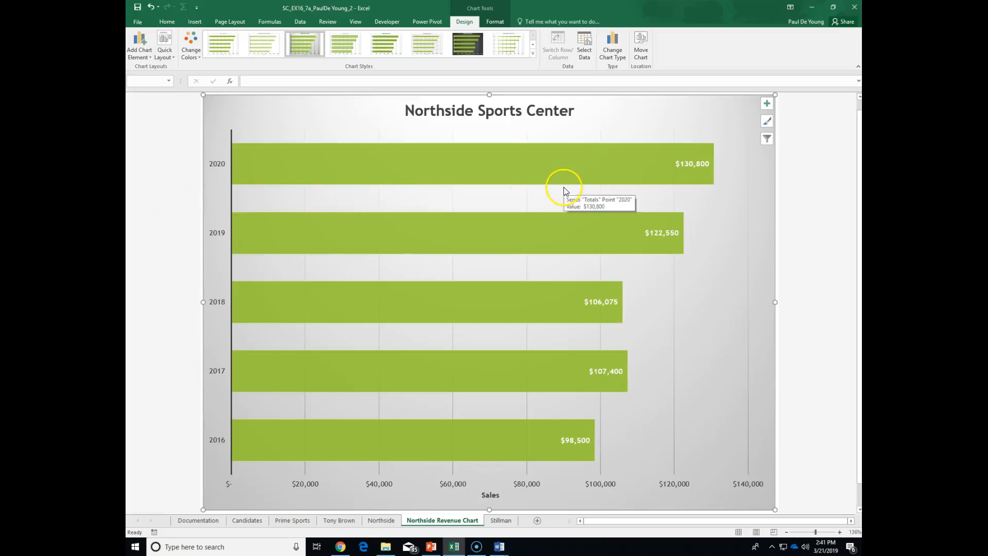
click(565, 165)
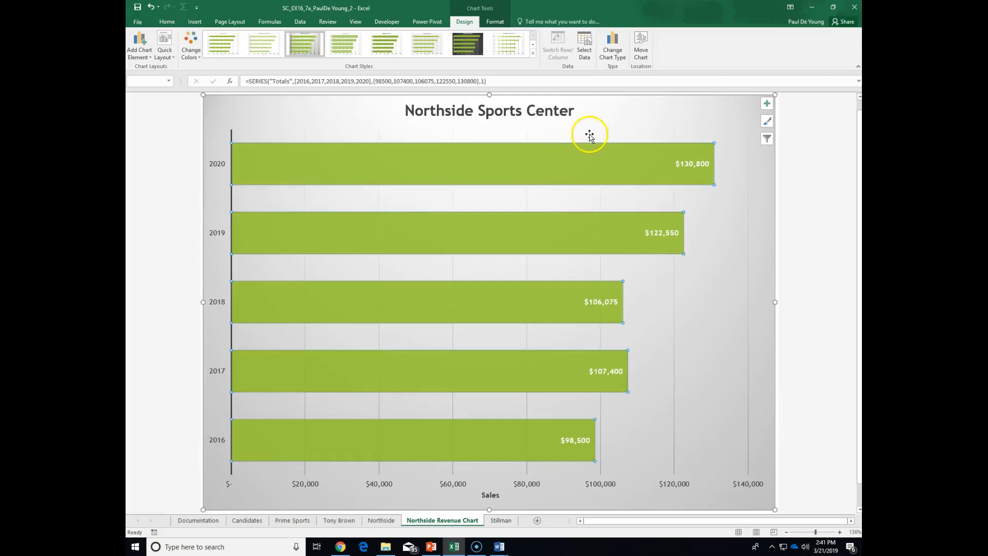
mouse_move(641, 150)
mouse_move(540, 444)
mouse_move(707, 182)
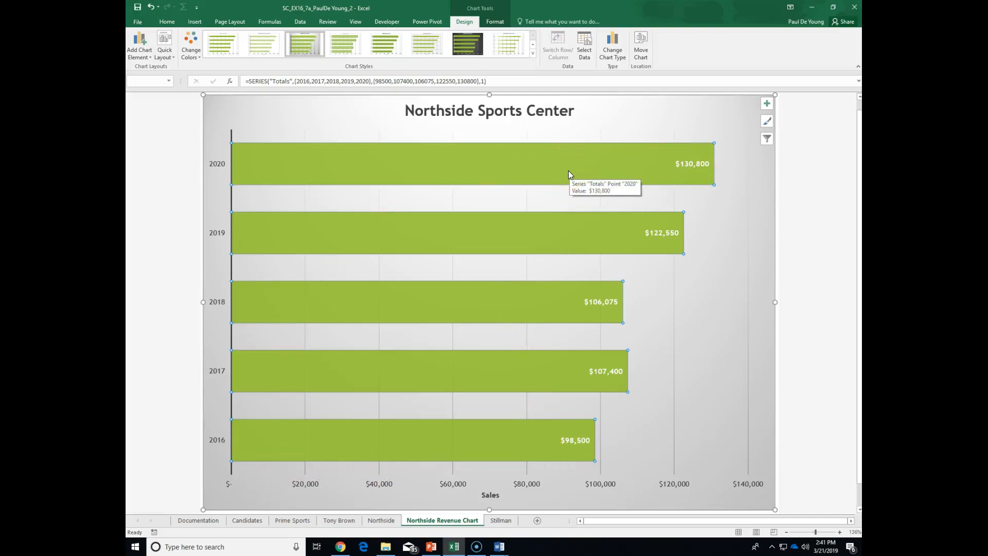
click(542, 167)
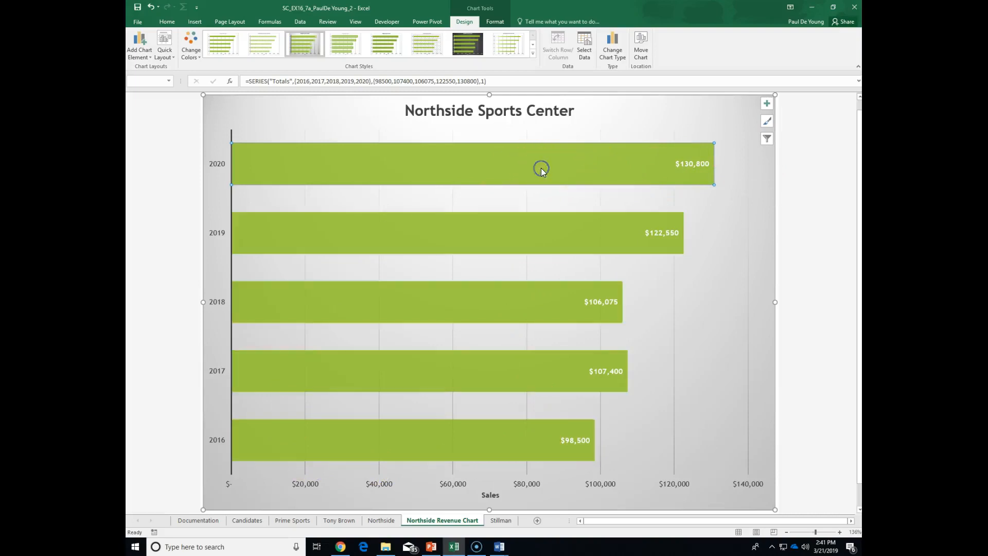
click(553, 234)
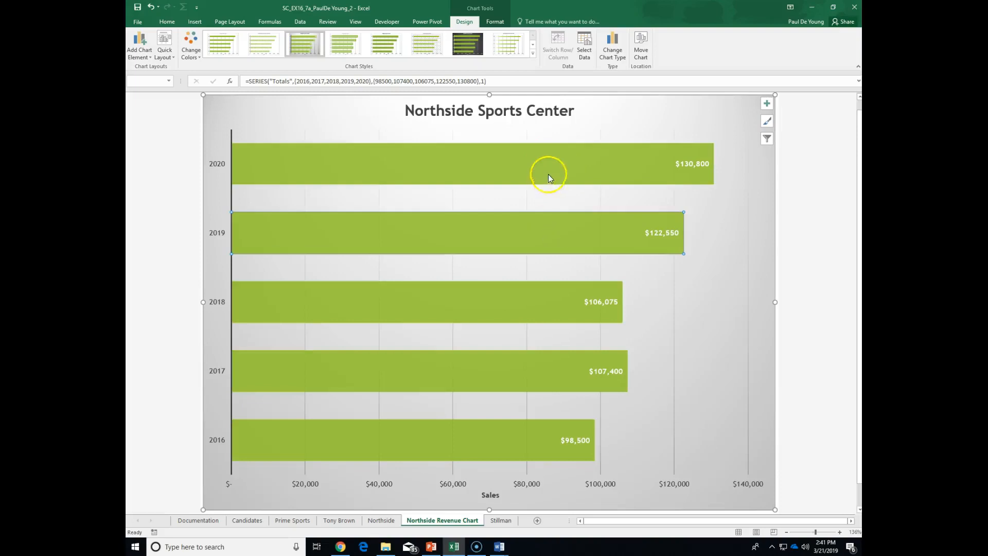
Reselect the whole Totals series and review the chart's data source without changing it.
click(812, 149)
click(644, 166)
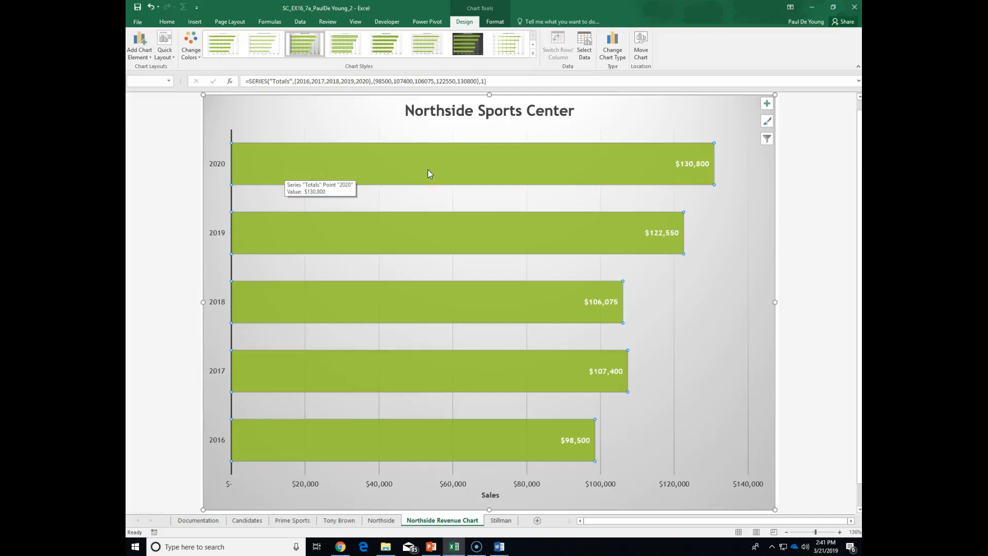
click(586, 48)
click(682, 282)
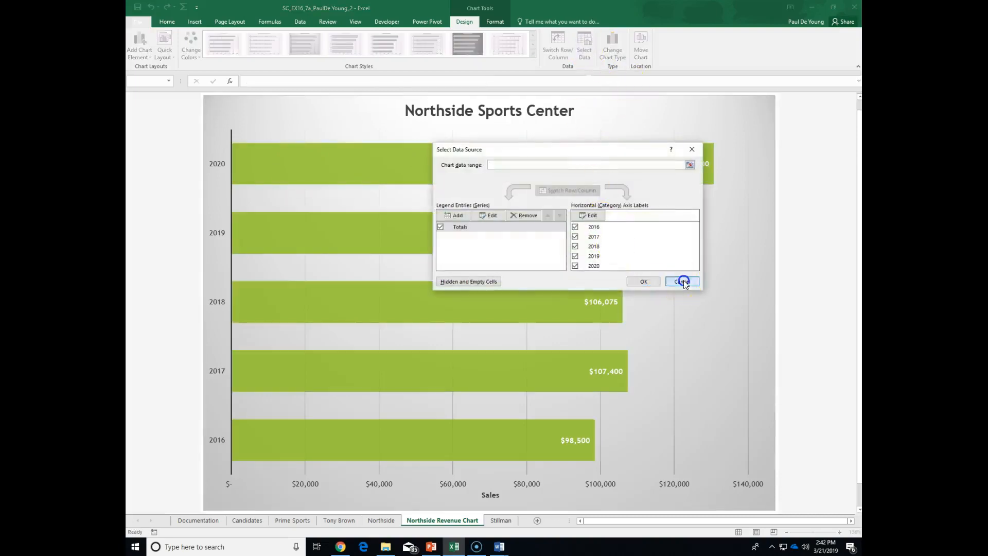
Format the Totals series fill to vary colors by point, and save the workbook.
mouse_move(660, 176)
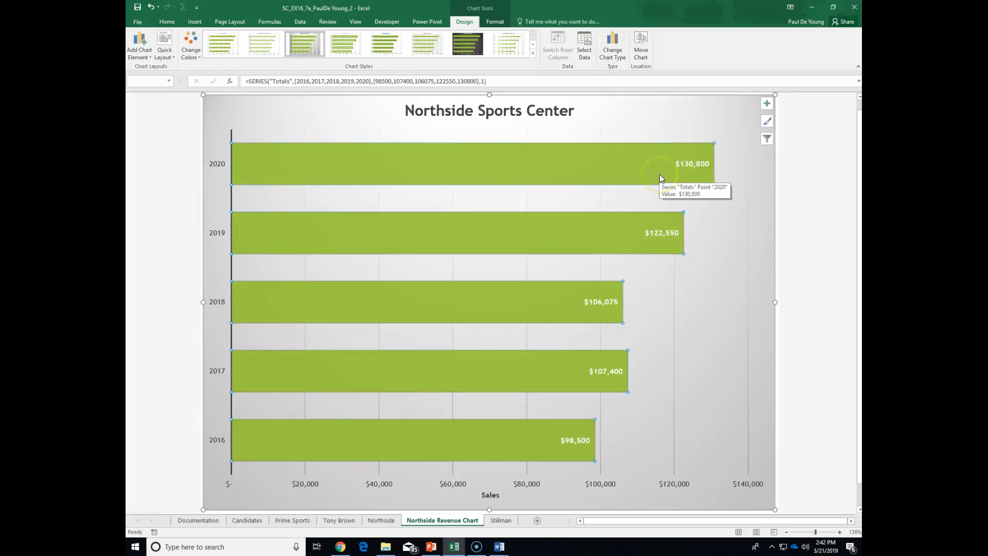
right_click(661, 170)
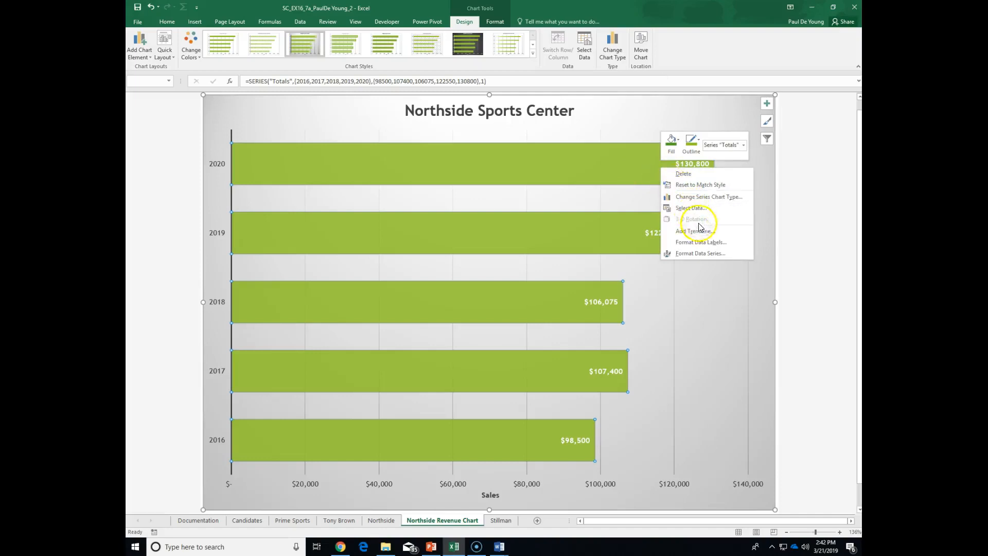
click(702, 255)
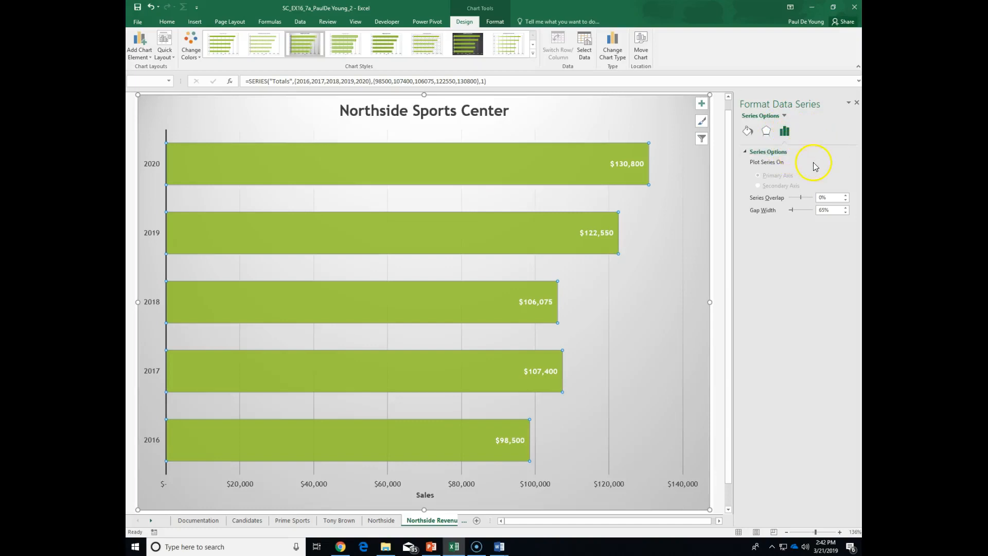
click(749, 131)
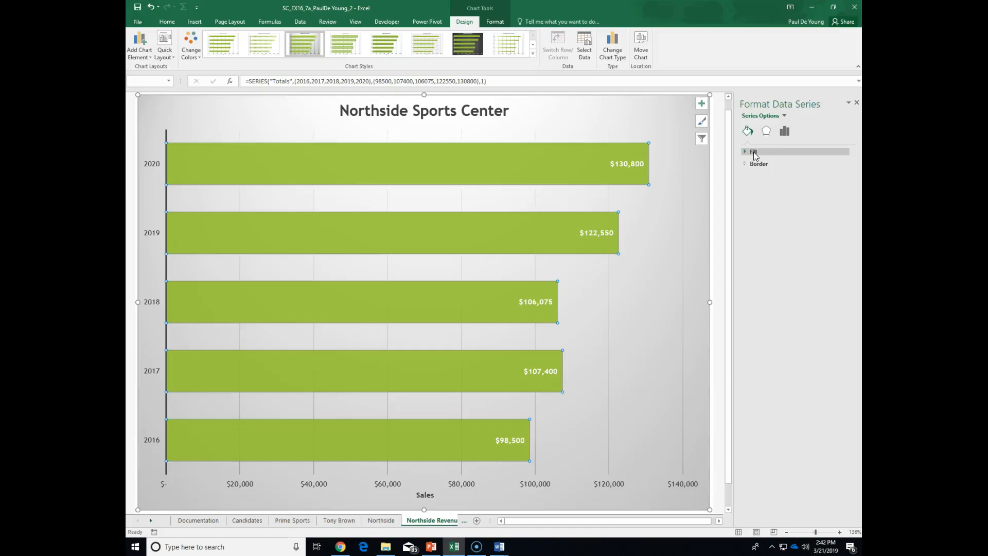
click(755, 152)
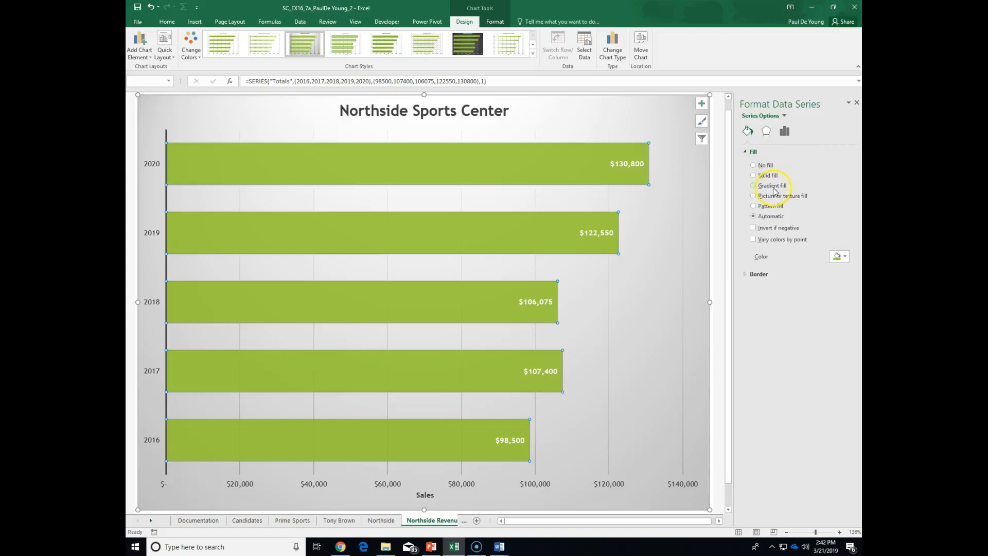
click(753, 240)
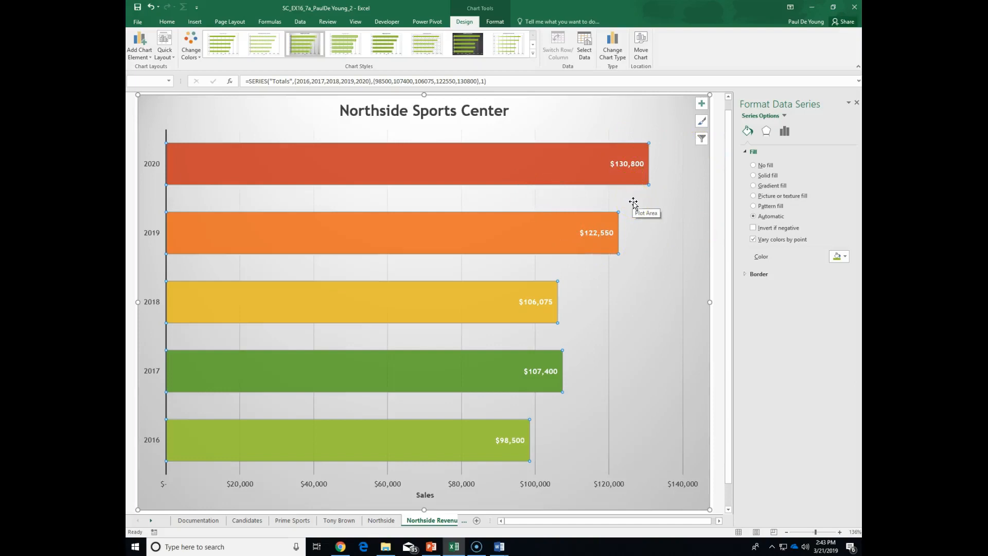
click(755, 274)
click(755, 274)
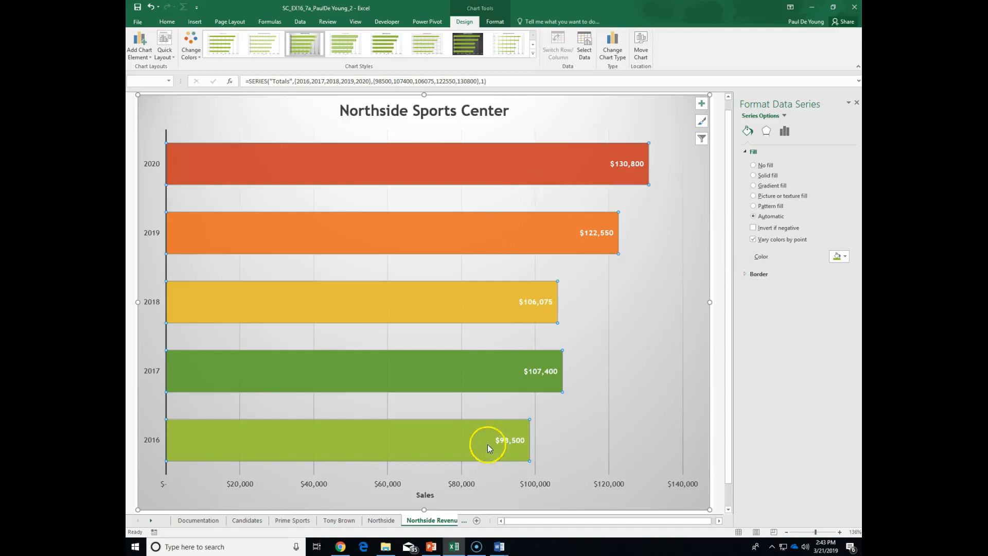
click(138, 8)
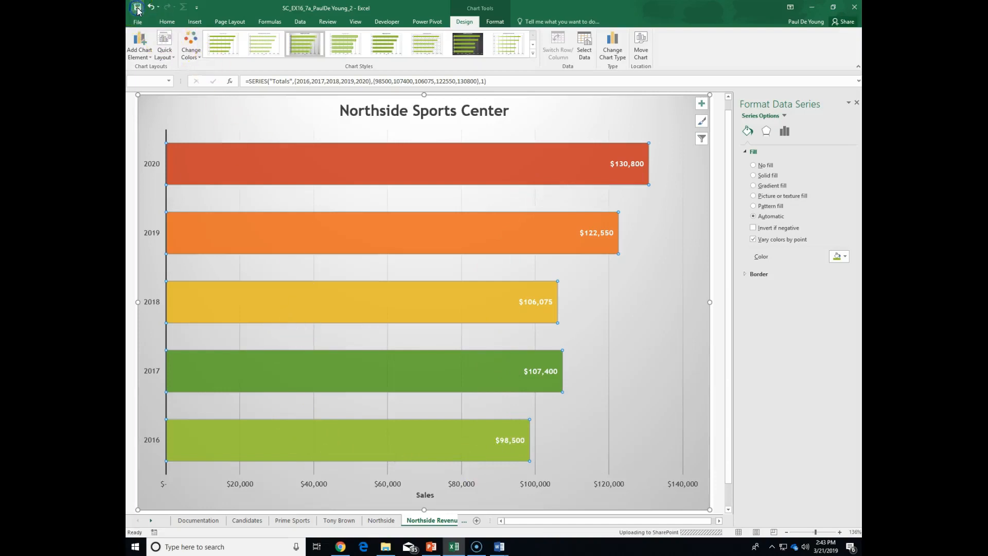
Open the Stillman sheet and enlarge its view to 130%.
drag(485, 525, 567, 525)
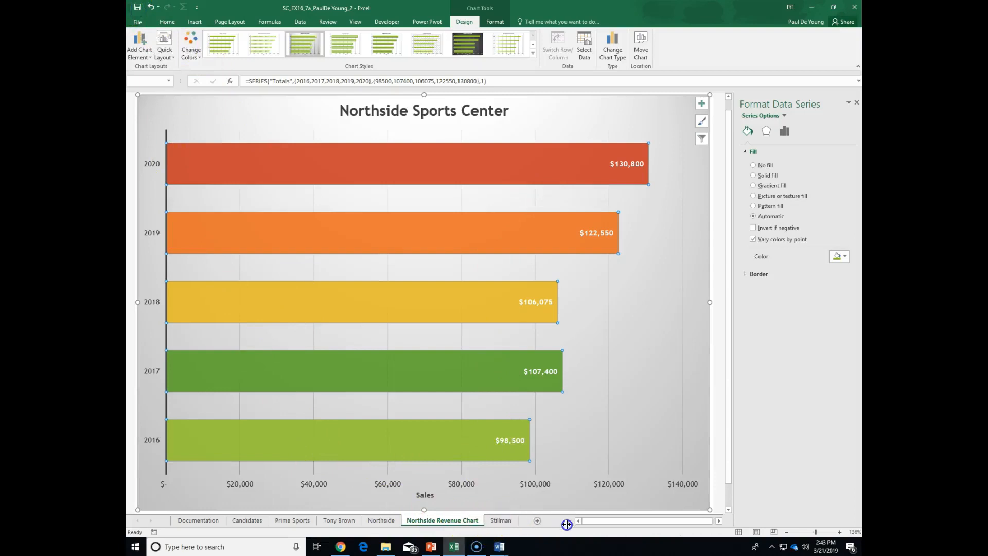
click(502, 521)
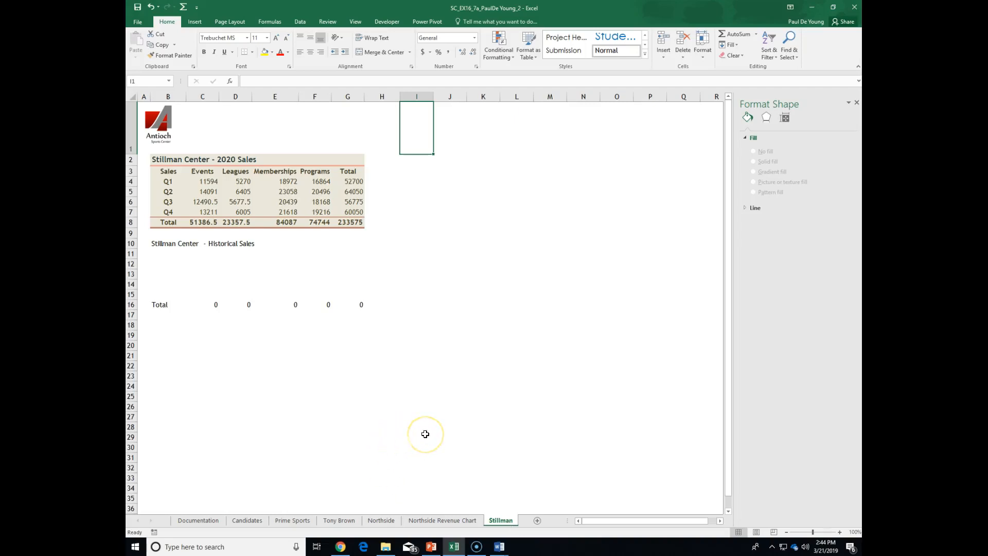
click(840, 533)
click(840, 533)
click(840, 532)
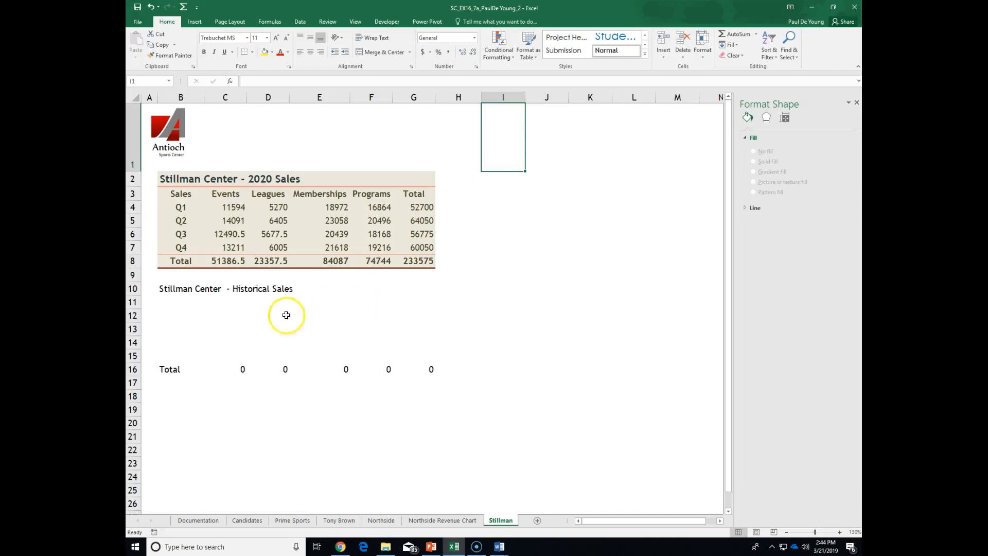
Try to import the Support_SC_EX16_7a_Stillman (1) Access database as a table at cell B11 of the Stillman sheet.
click(180, 302)
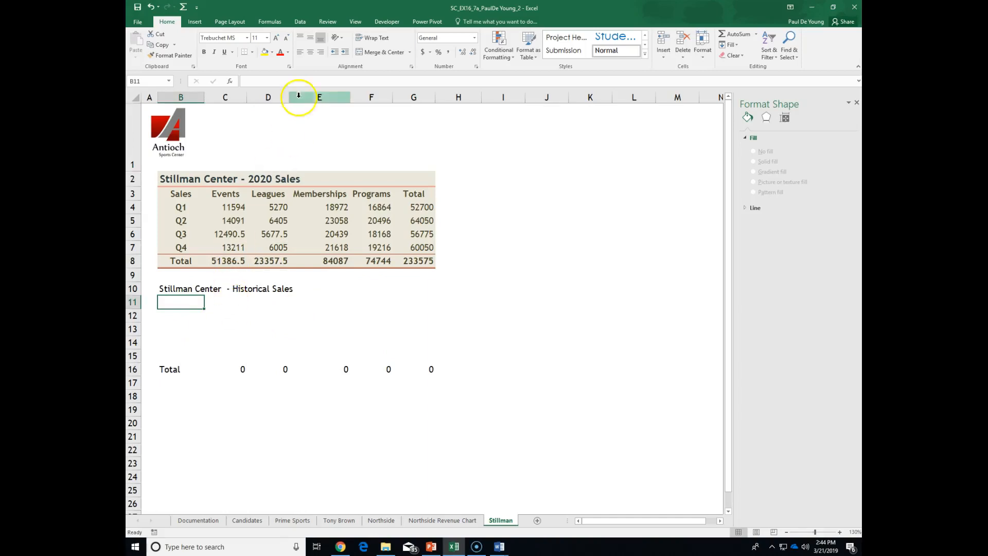
click(301, 22)
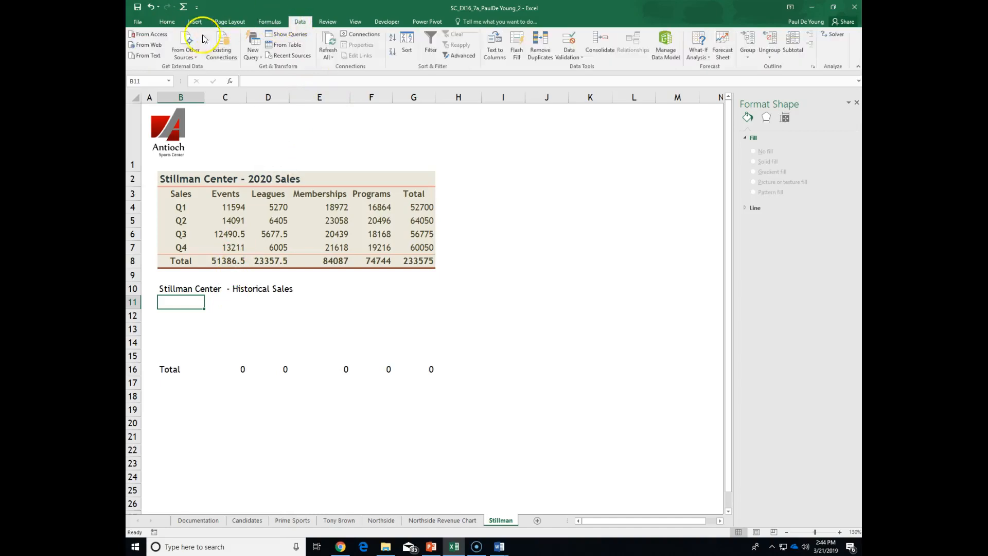
click(163, 36)
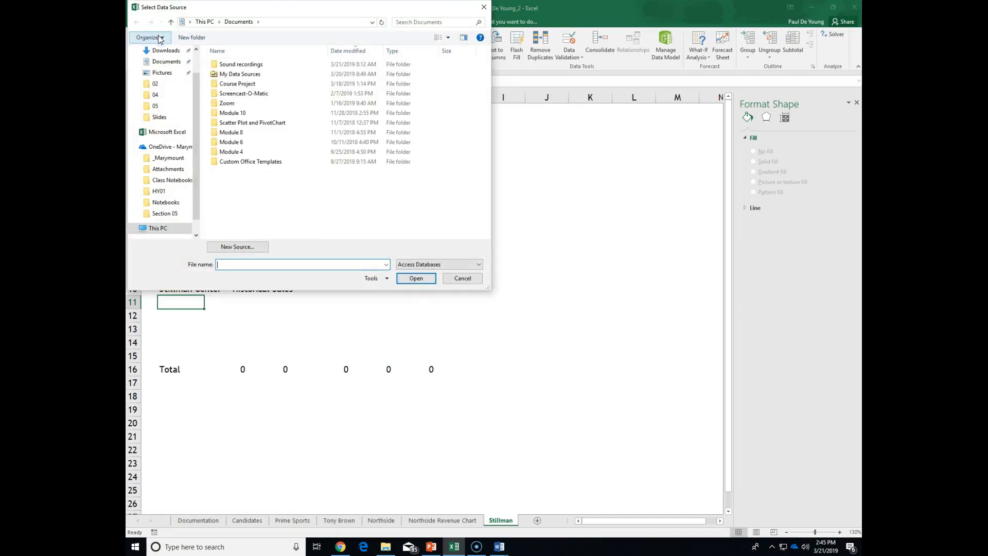
click(164, 106)
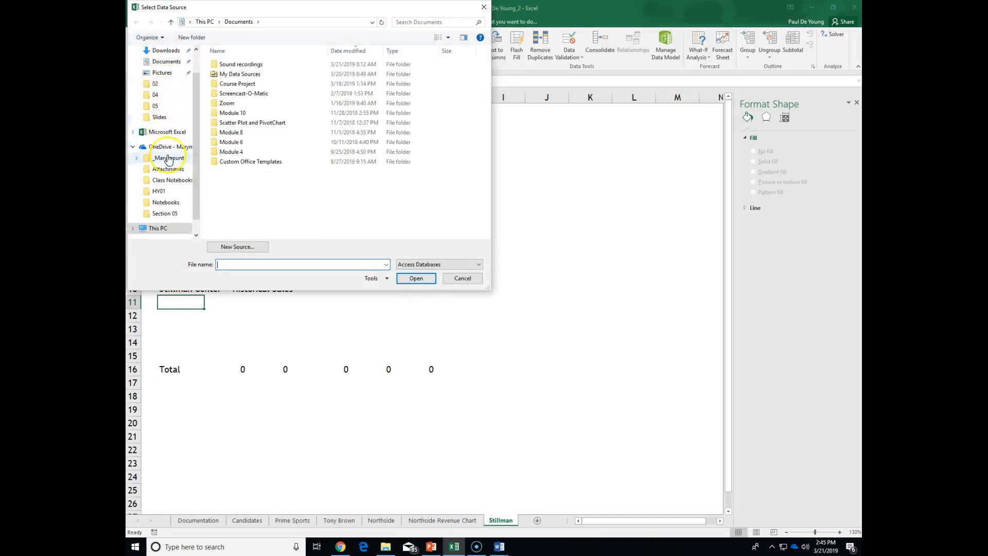
click(165, 52)
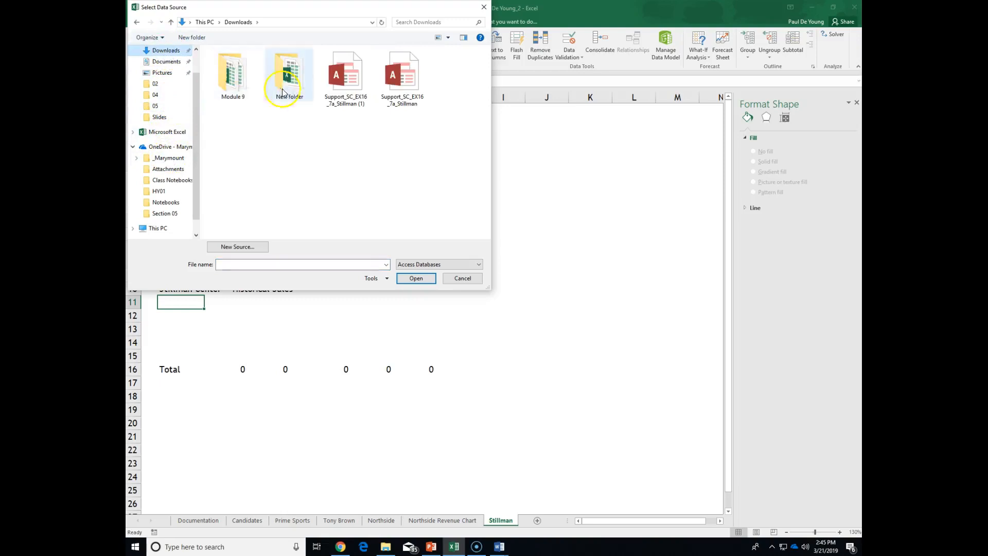
click(343, 76)
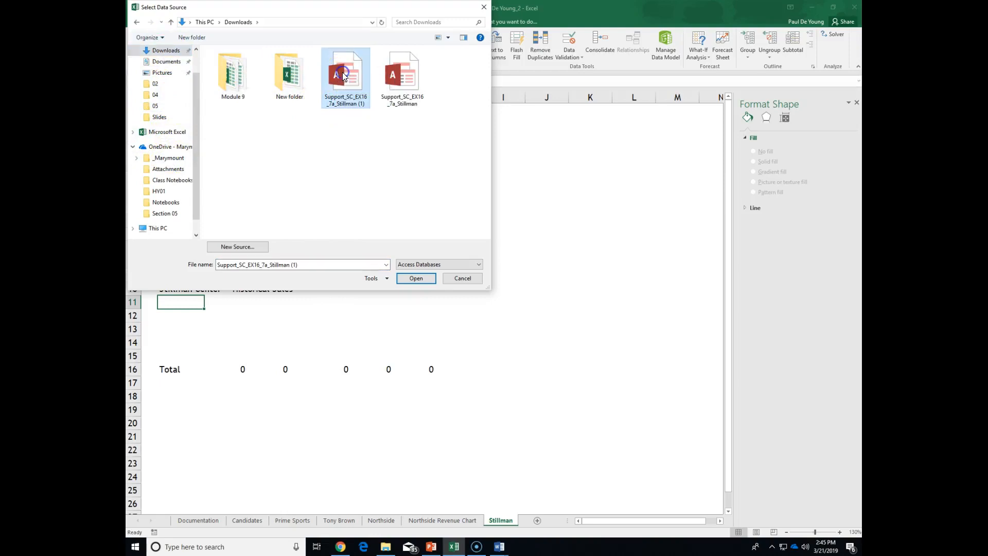
click(414, 279)
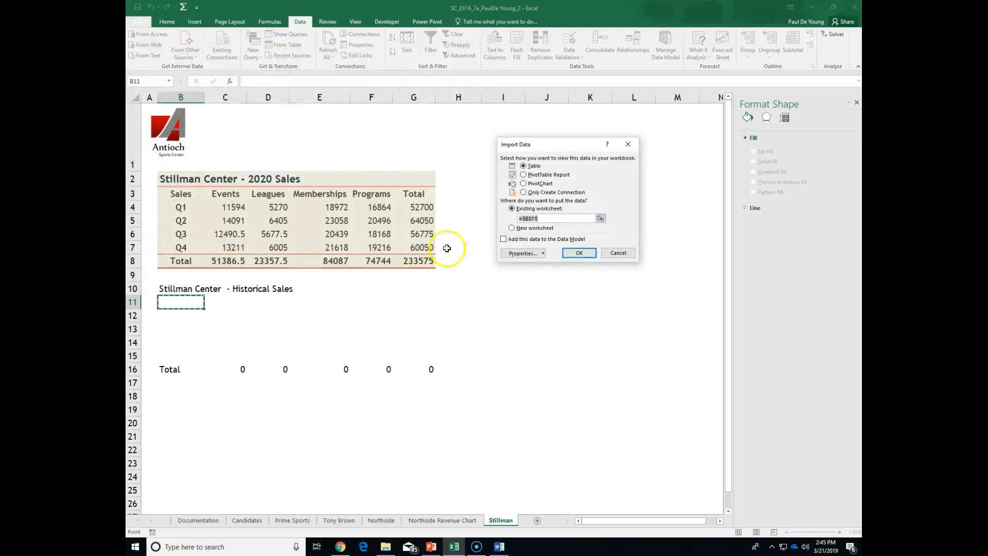
click(555, 216)
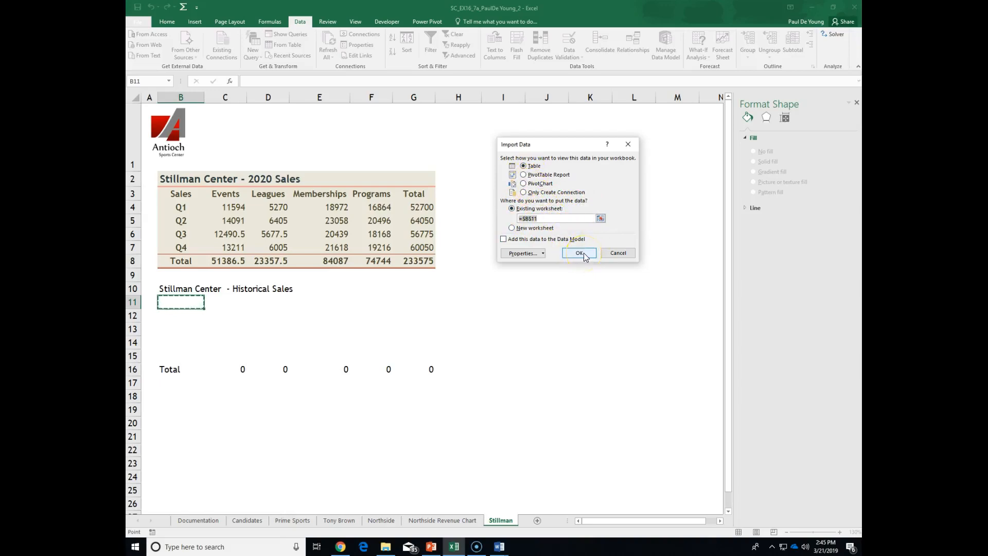
click(544, 254)
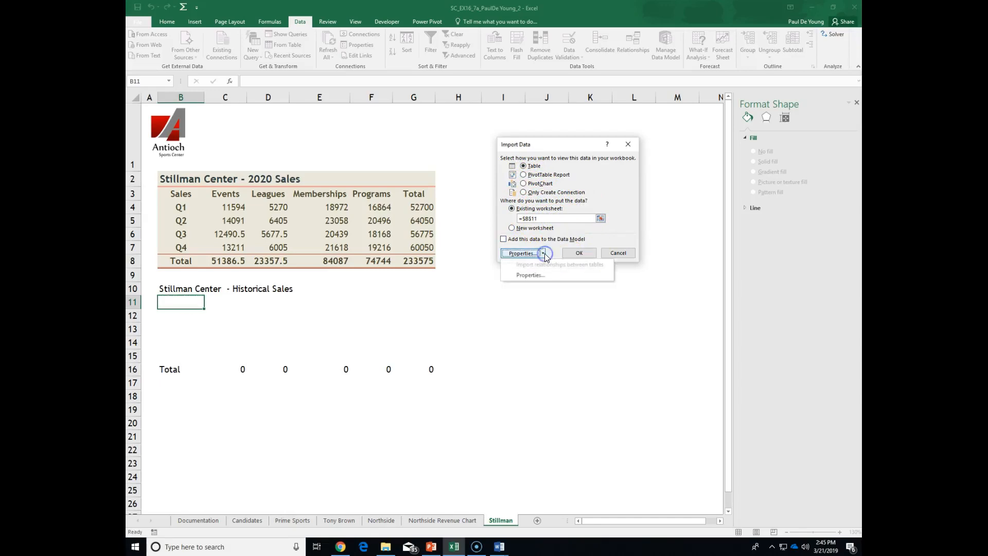
click(572, 253)
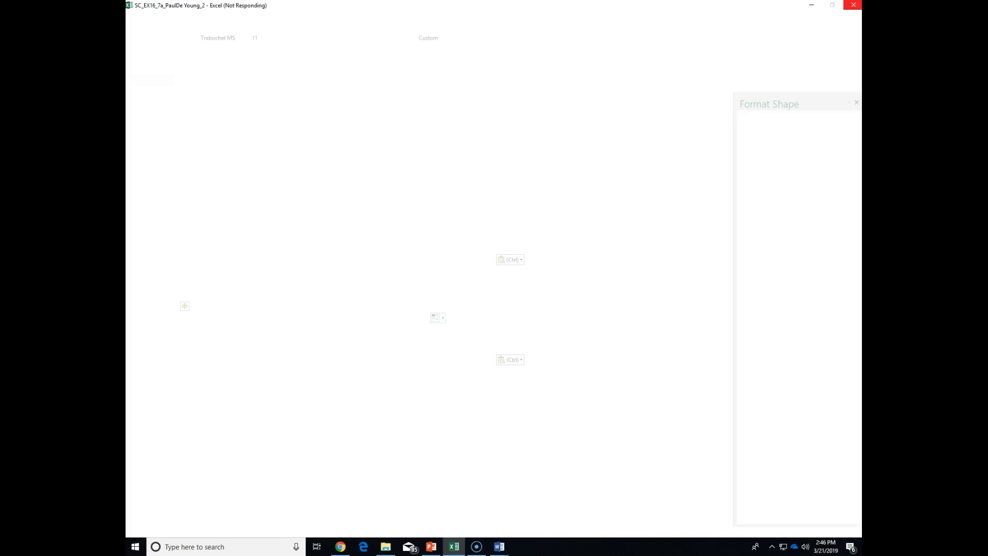
End the unresponsive Microsoft Excel task through Task Manager.
key(ctrl+shift+Escape)
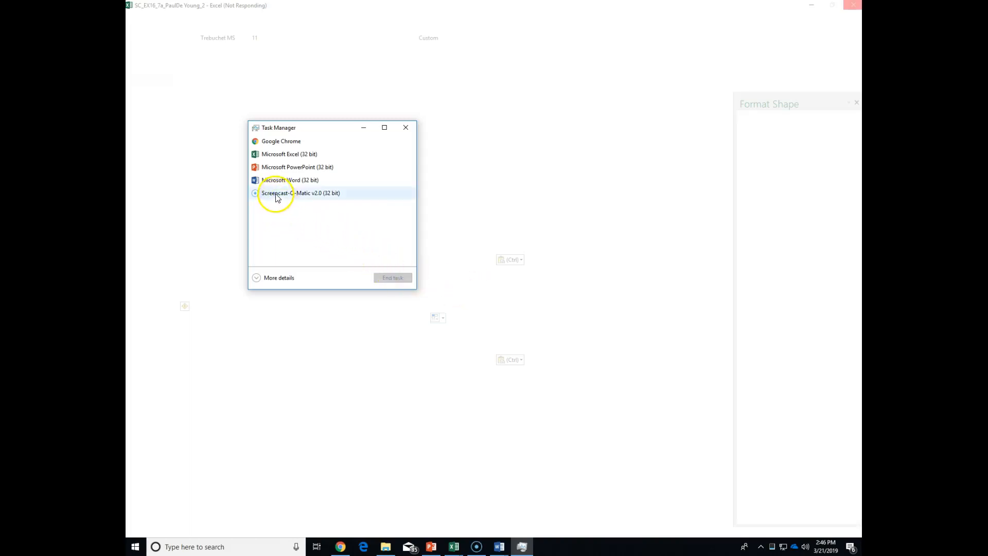
click(276, 157)
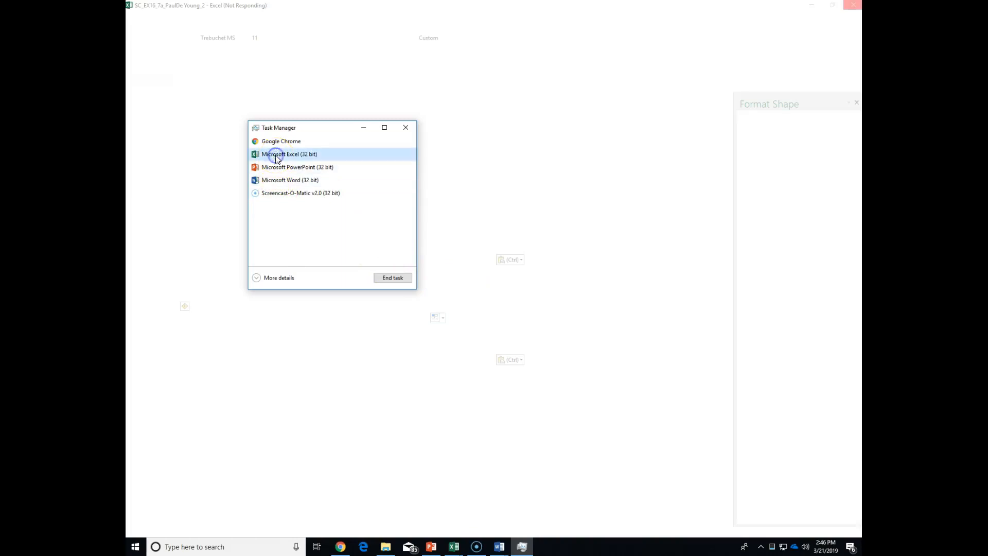
click(388, 280)
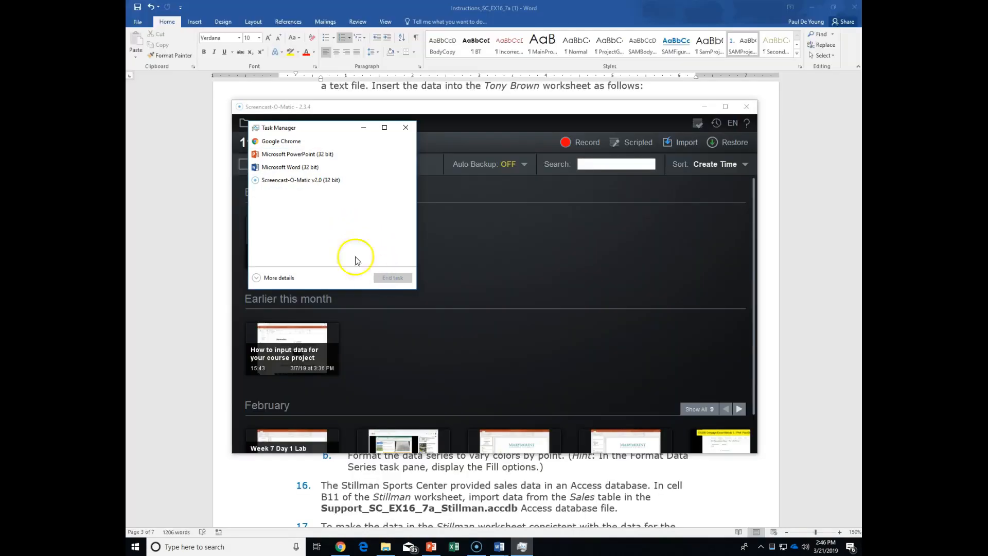
click(296, 227)
Restart Excel with a blank workbook, dismissing the Office activation offer, and open the recovered version of the sports center workbook.
click(454, 546)
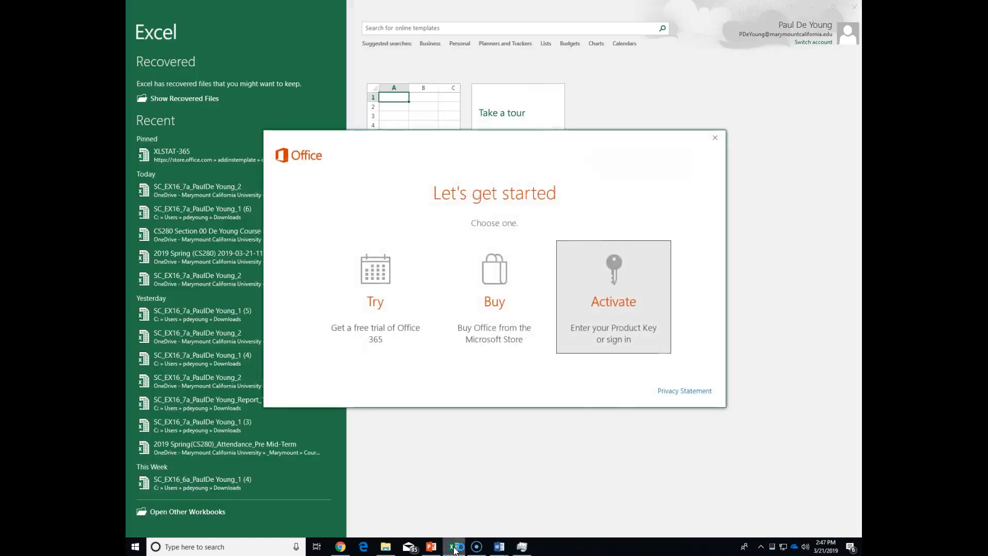
click(714, 137)
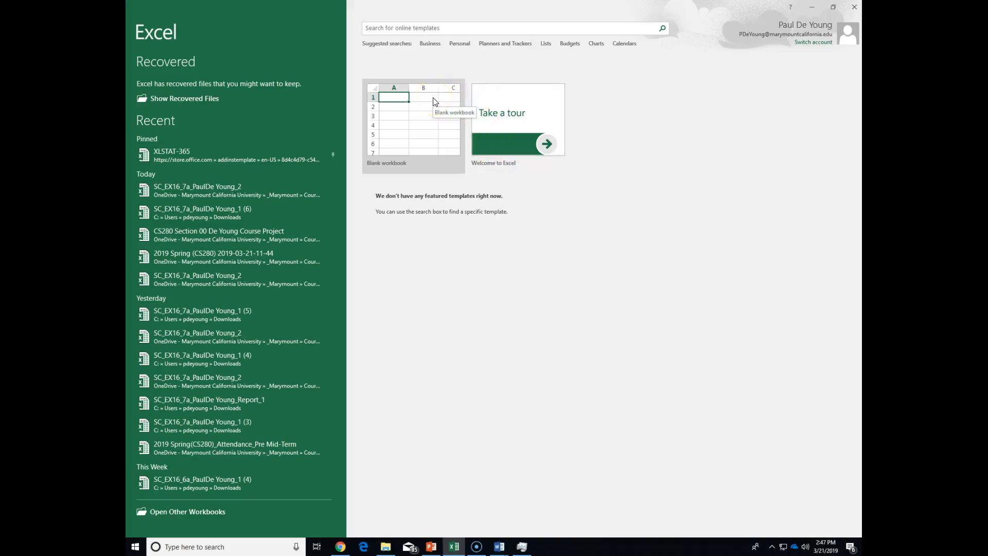
click(419, 117)
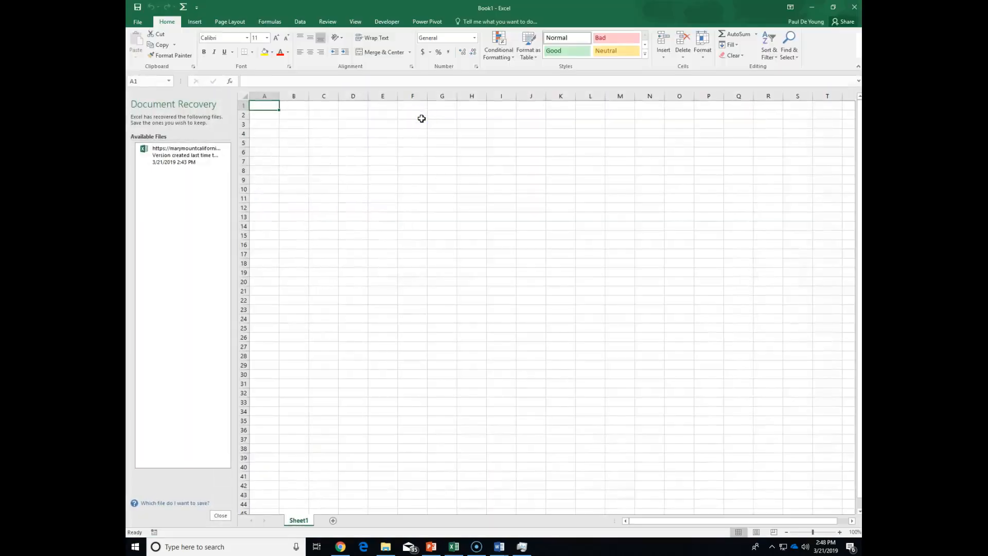
click(157, 161)
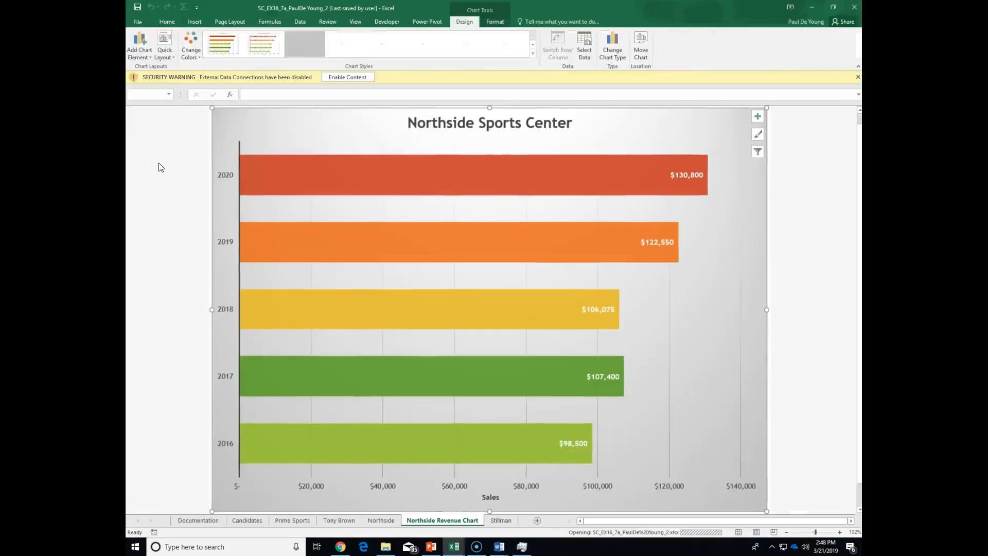
Open the Stillman sheet, enable the external data connections, make the file a trusted document, and dismiss the recovered files list.
click(498, 521)
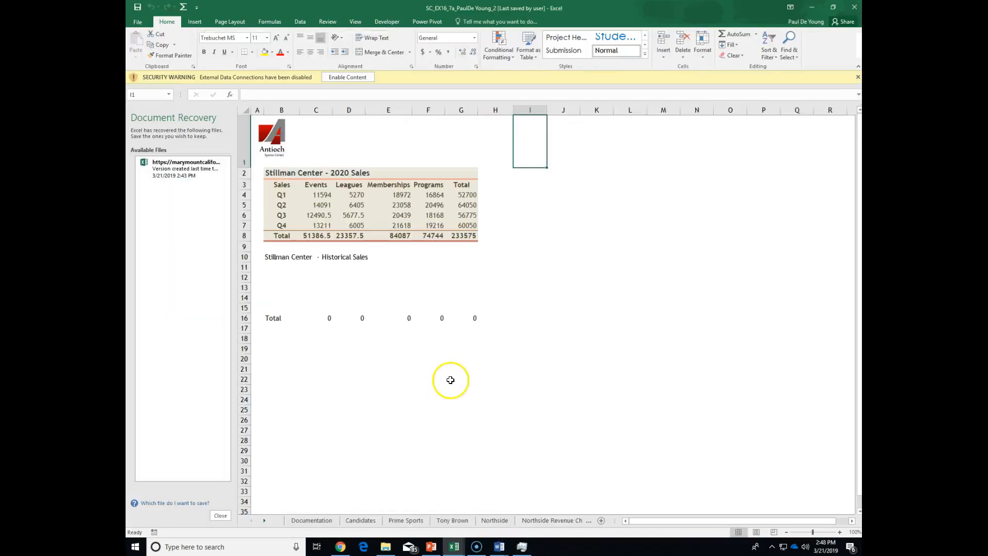
click(356, 77)
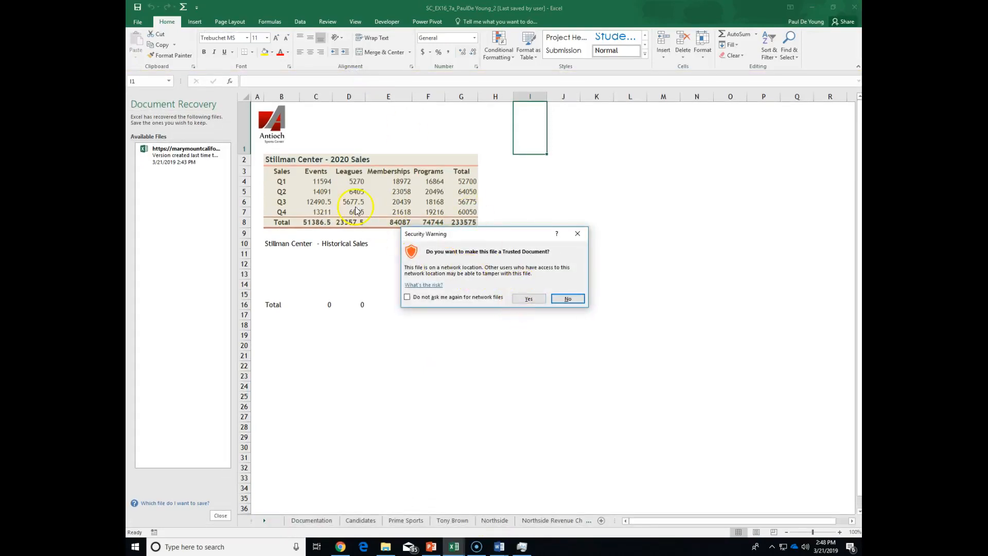
click(530, 300)
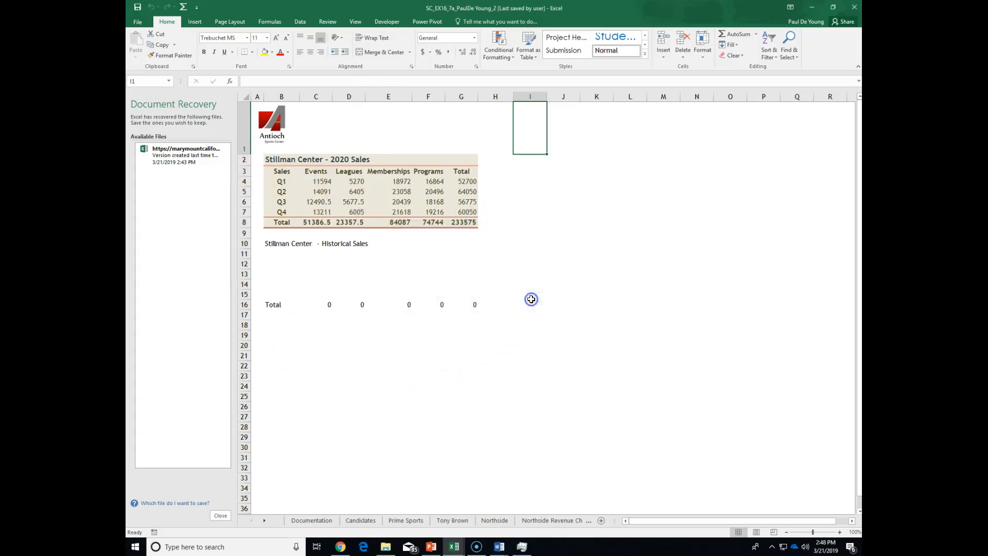
click(219, 519)
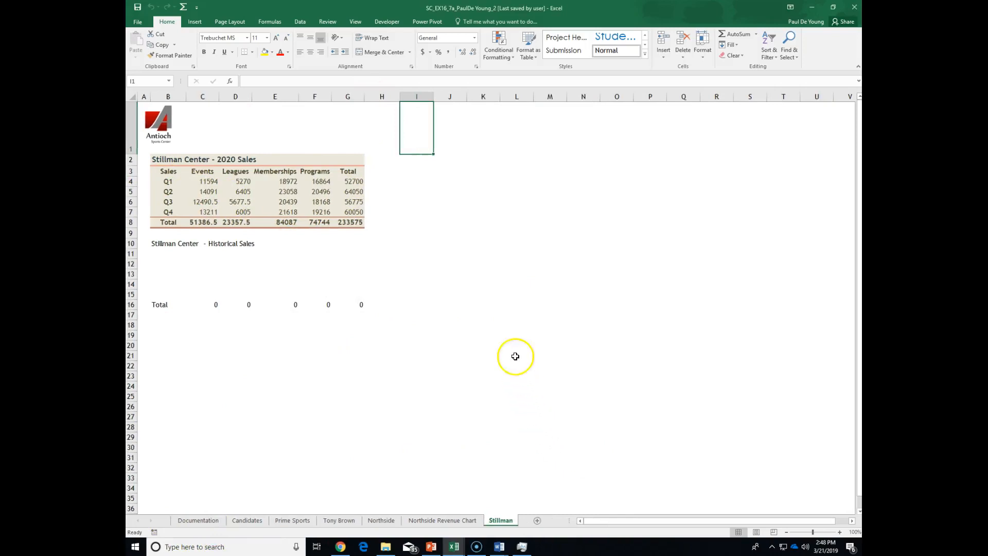
Import the Support_SC_EX16_7a_Stillman (1) Access database from Downloads as a table into cell B11 of the existing Stillman sheet.
click(184, 252)
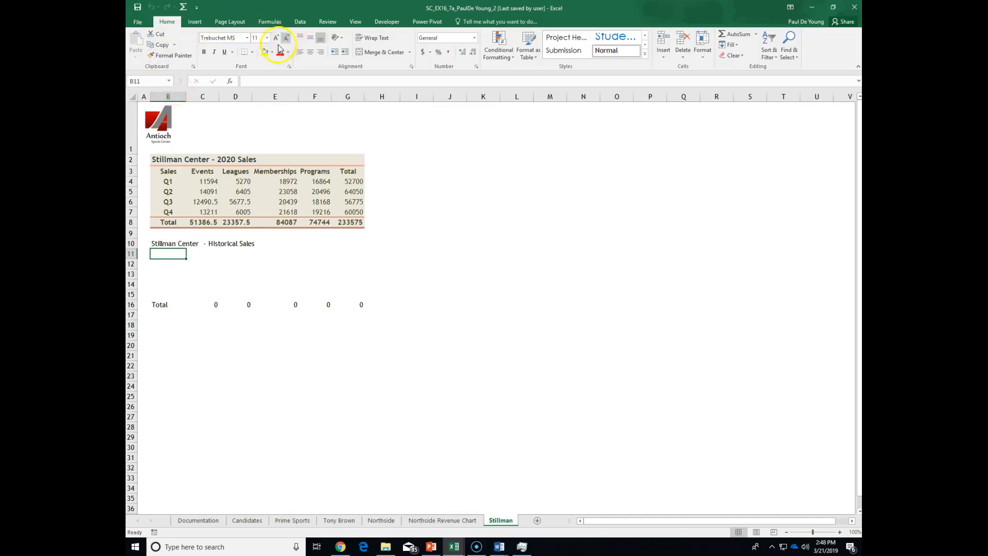
click(301, 26)
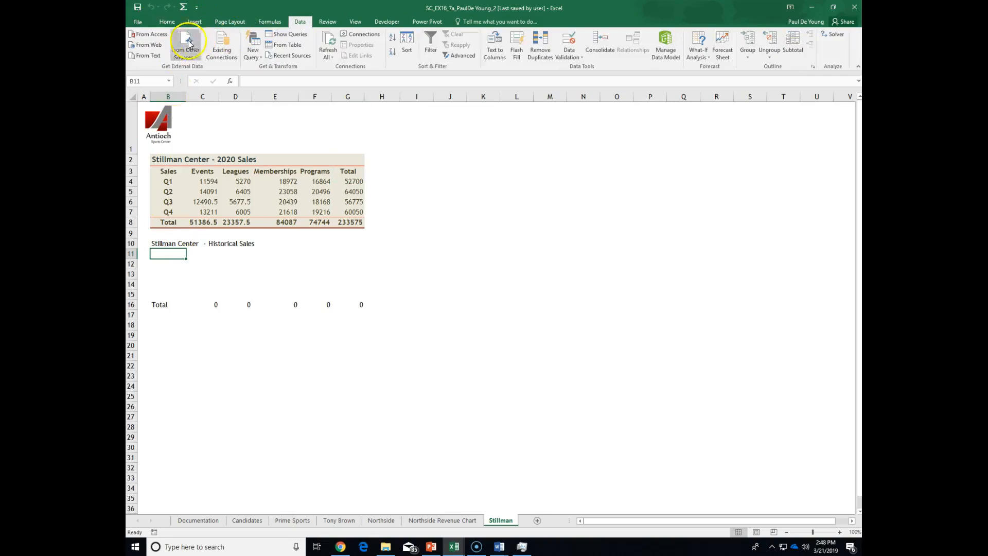
click(154, 37)
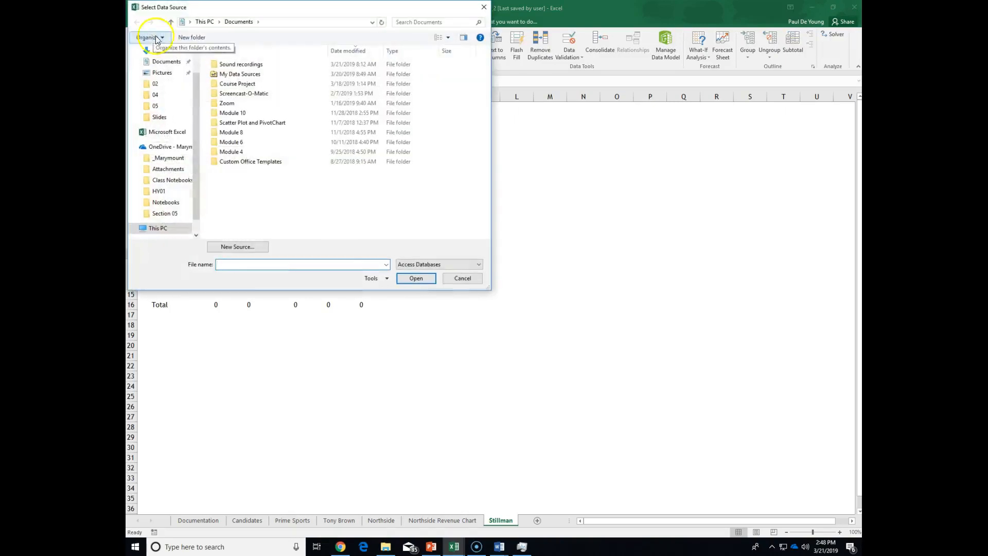
click(165, 50)
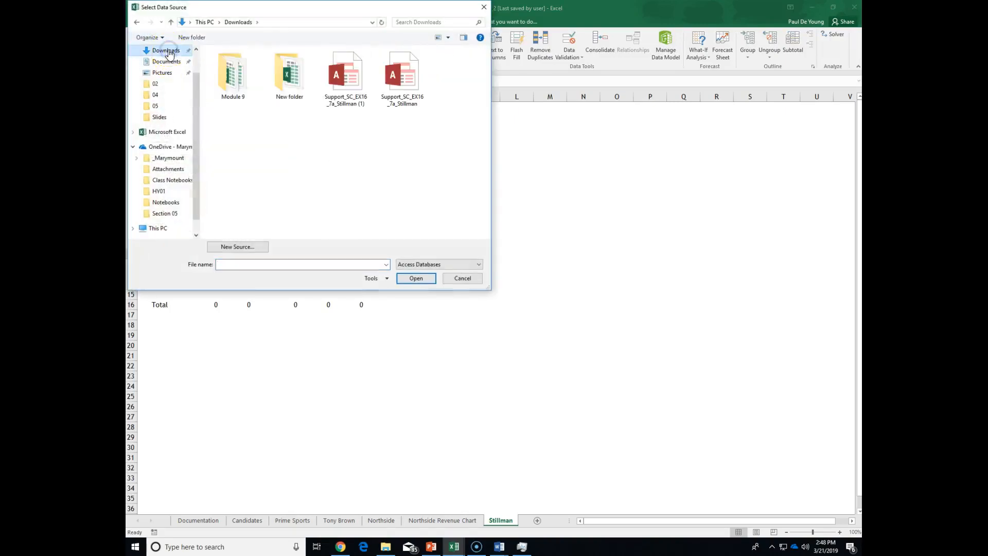
click(359, 80)
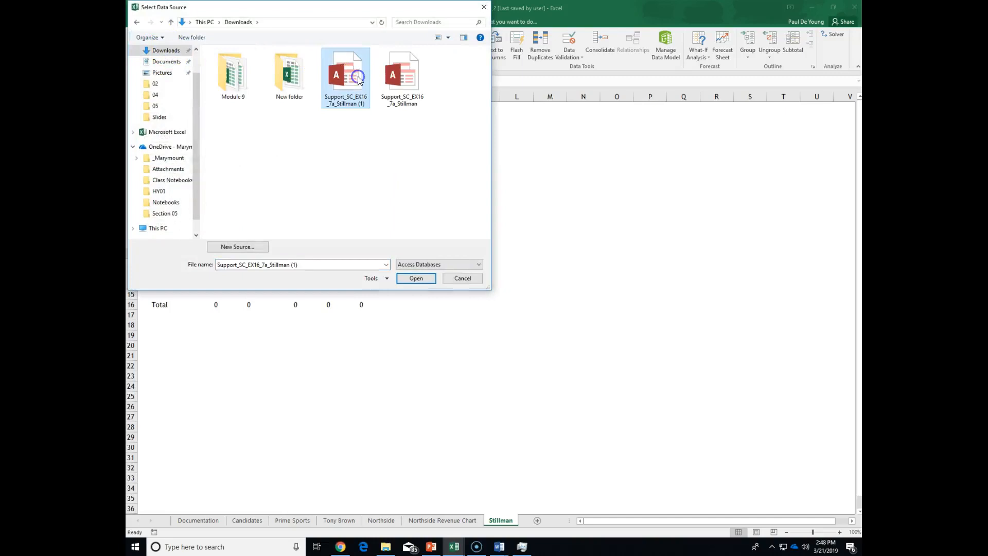
click(416, 278)
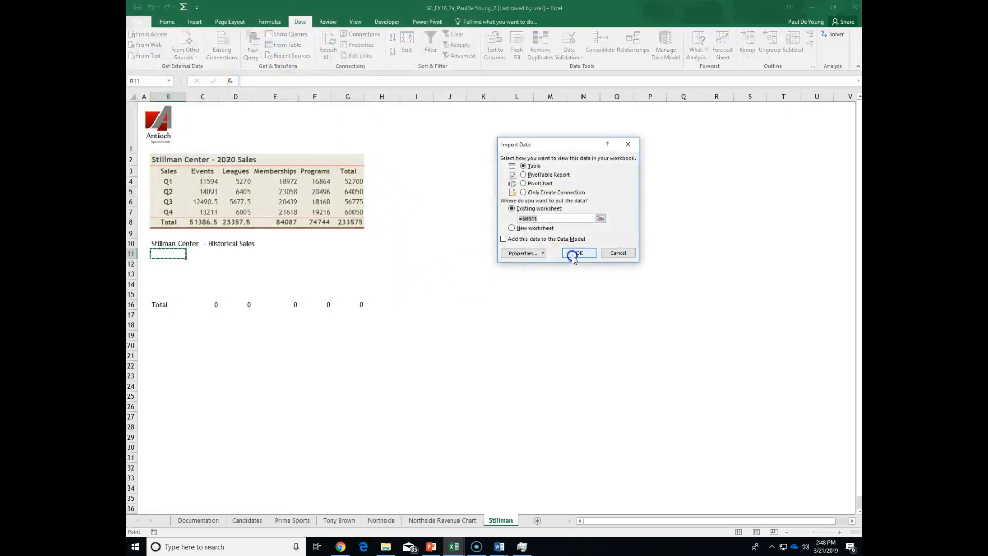
click(572, 255)
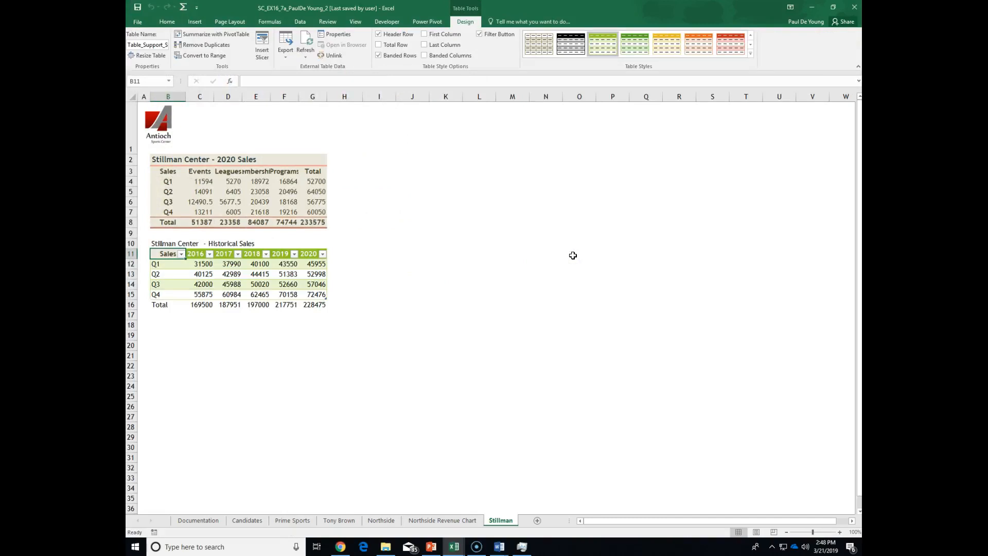
Enlarge the Stillman sheet's view to 180% and examine the imported historical sales table.
click(167, 253)
click(840, 532)
click(841, 532)
click(840, 532)
click(840, 532)
click(840, 532)
click(840, 532)
click(840, 532)
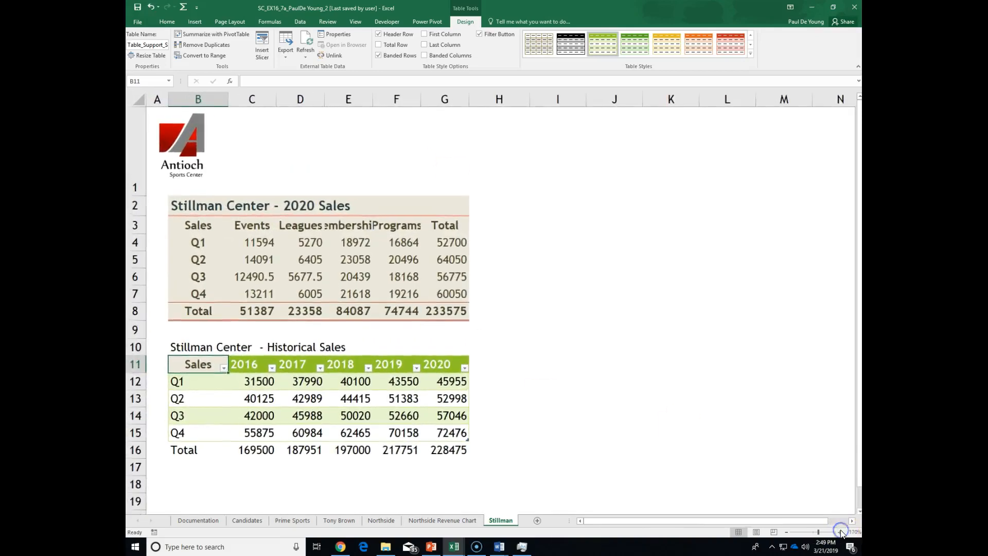
click(840, 532)
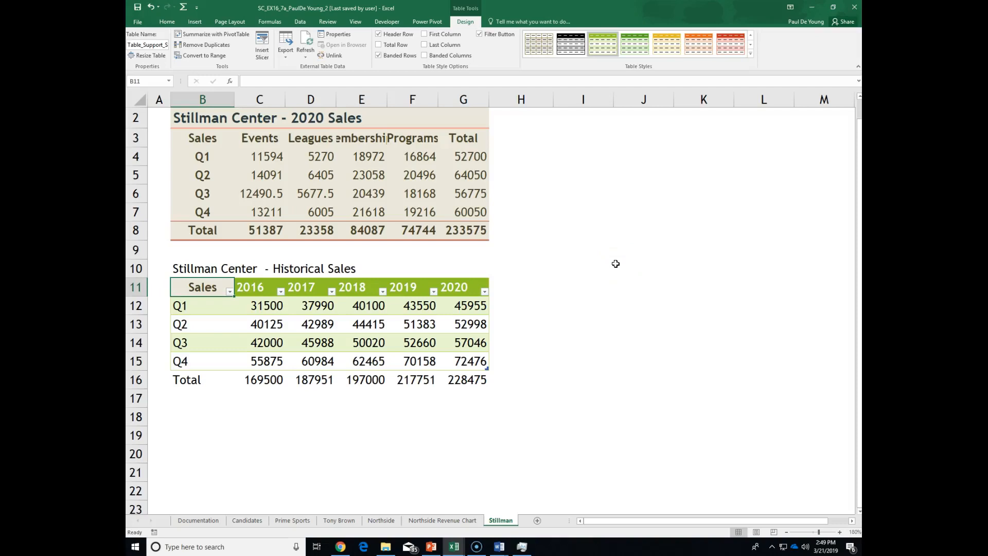
click(478, 547)
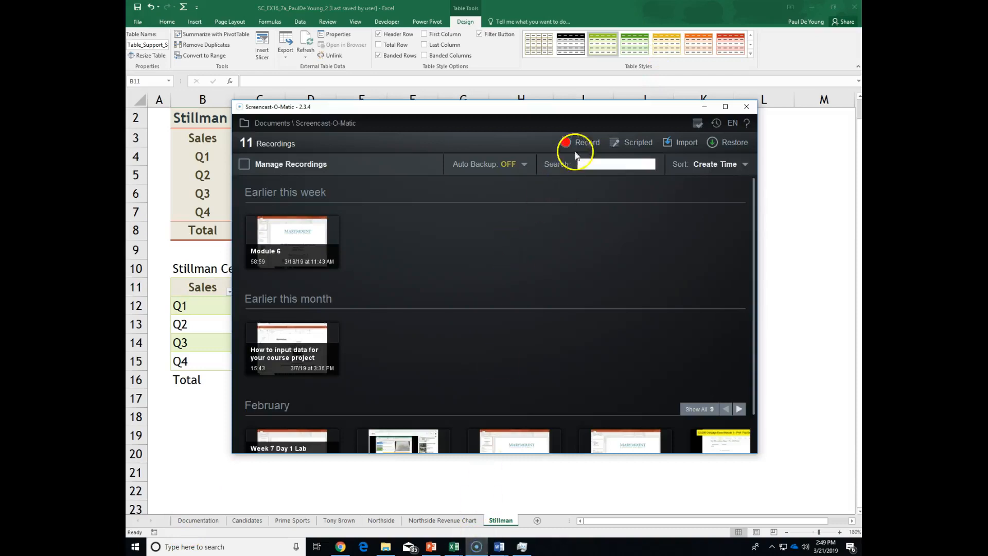
click(574, 144)
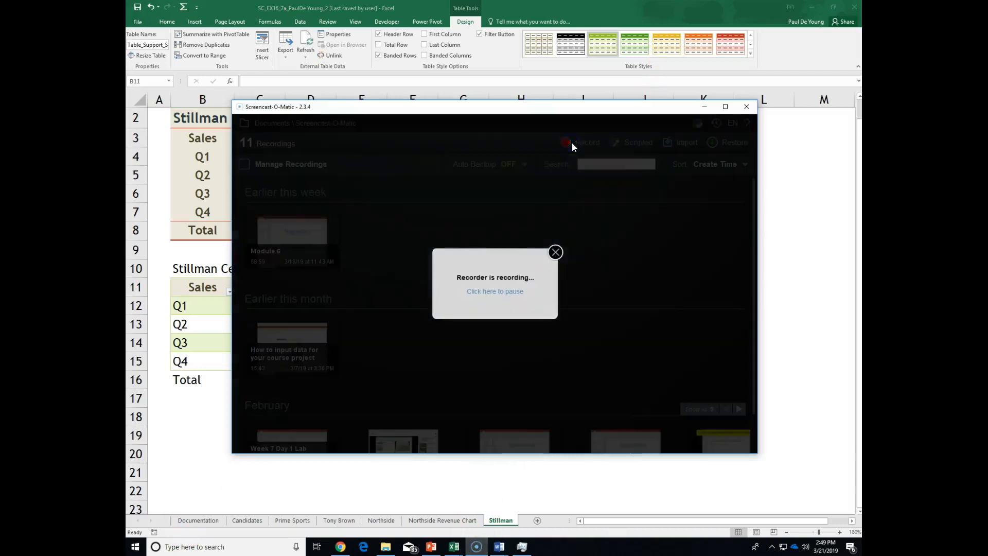
click(504, 295)
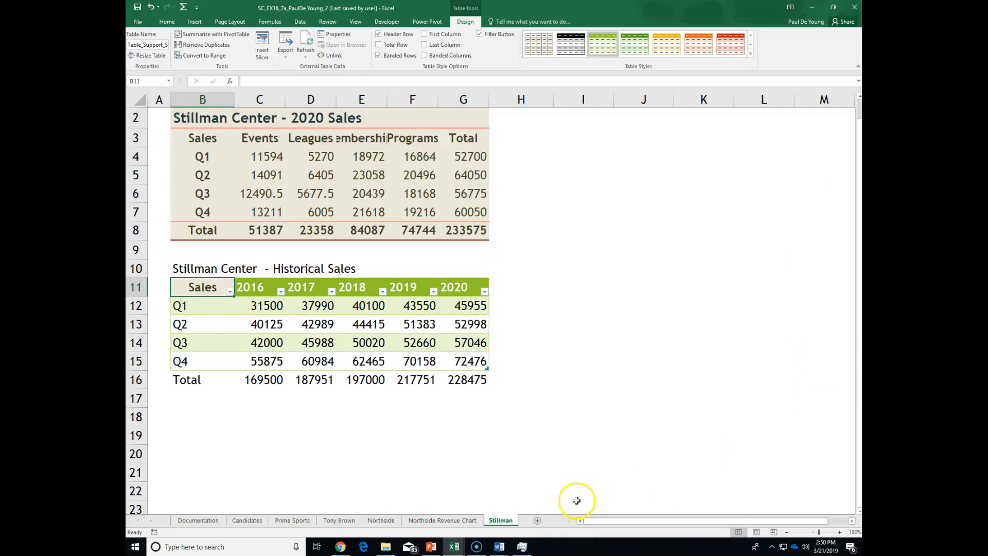
Check instruction 17 in the Word document, return to the sports center workbook, and convert the imported historical sales table B11:G15 to a normal range.
mouse_move(498, 546)
click(462, 507)
scroll(438, 427, down, 8)
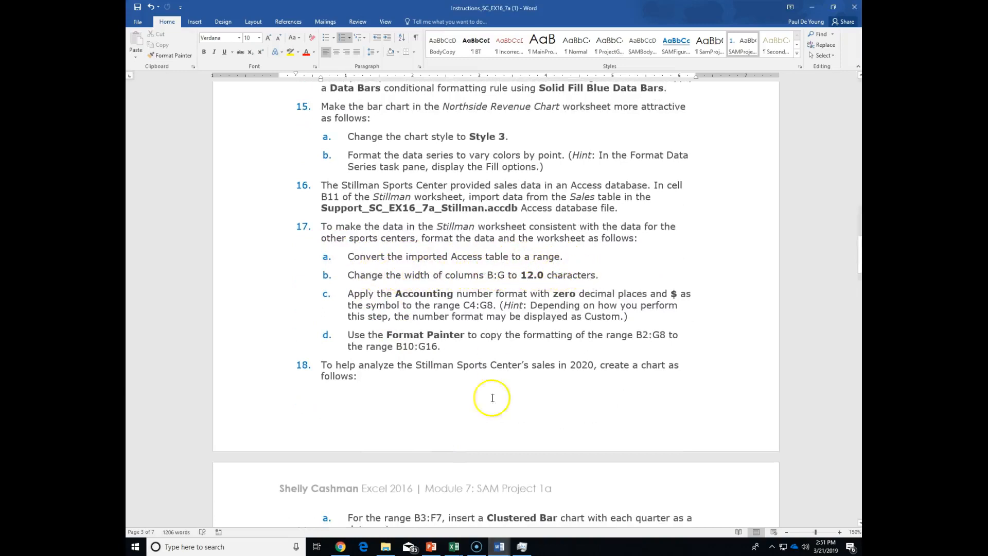
click(456, 550)
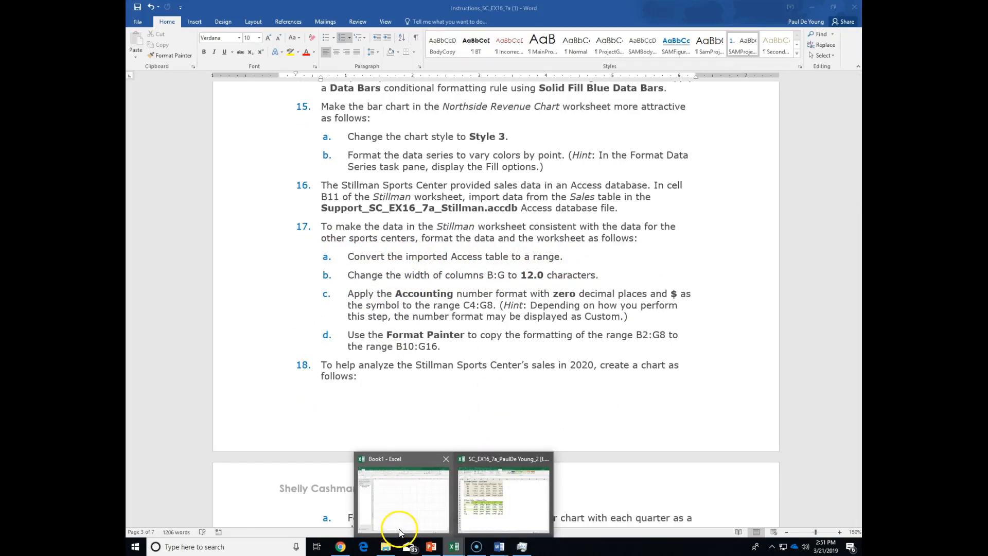
click(497, 515)
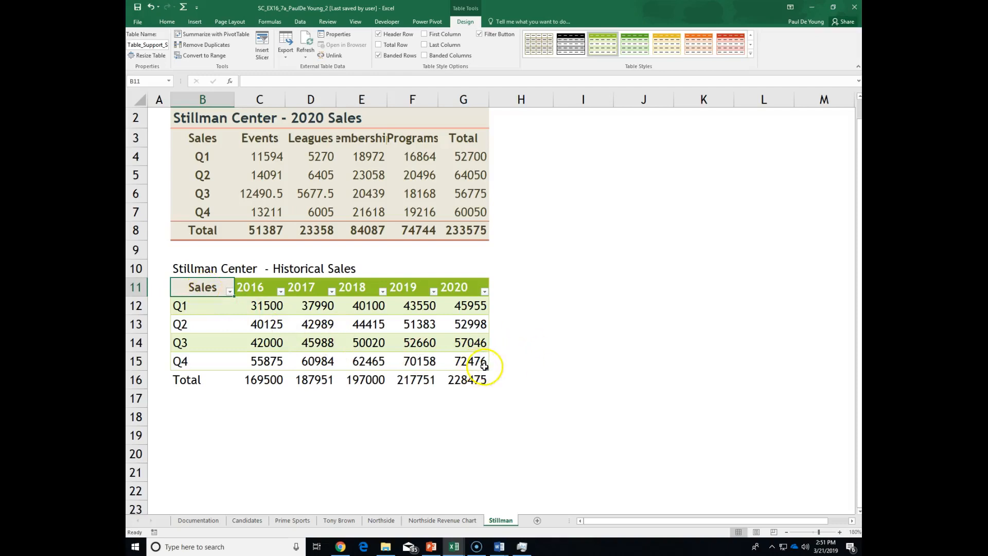
drag(199, 288, 467, 361)
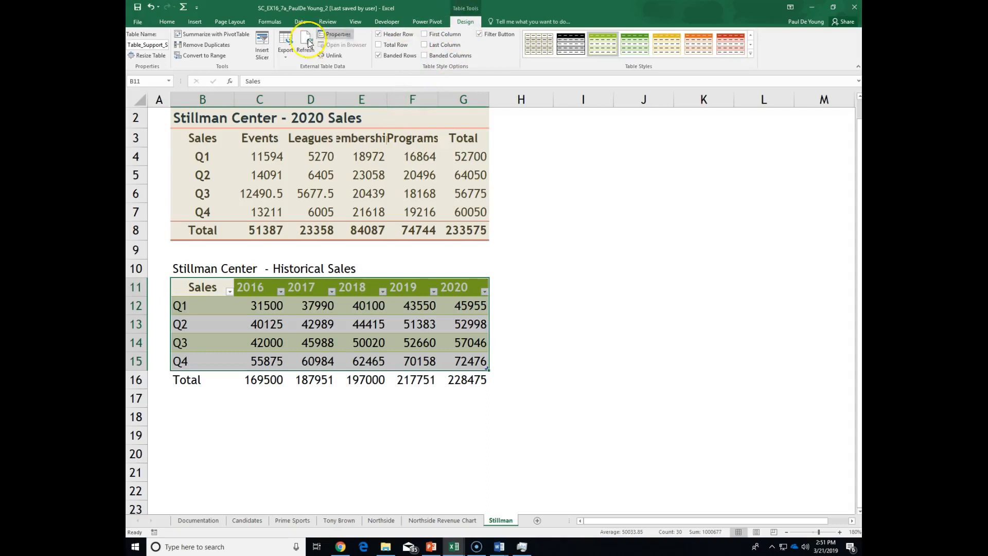
click(194, 57)
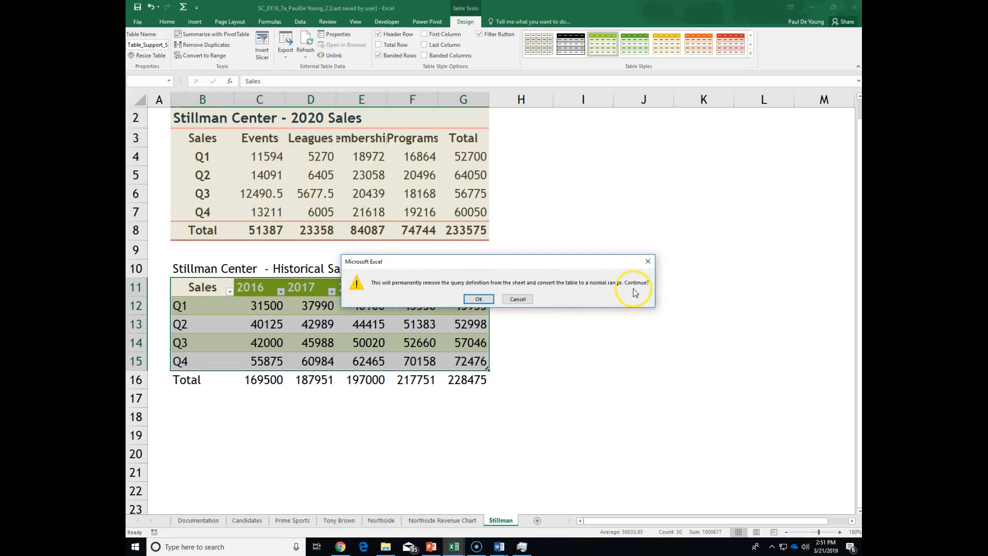
click(478, 300)
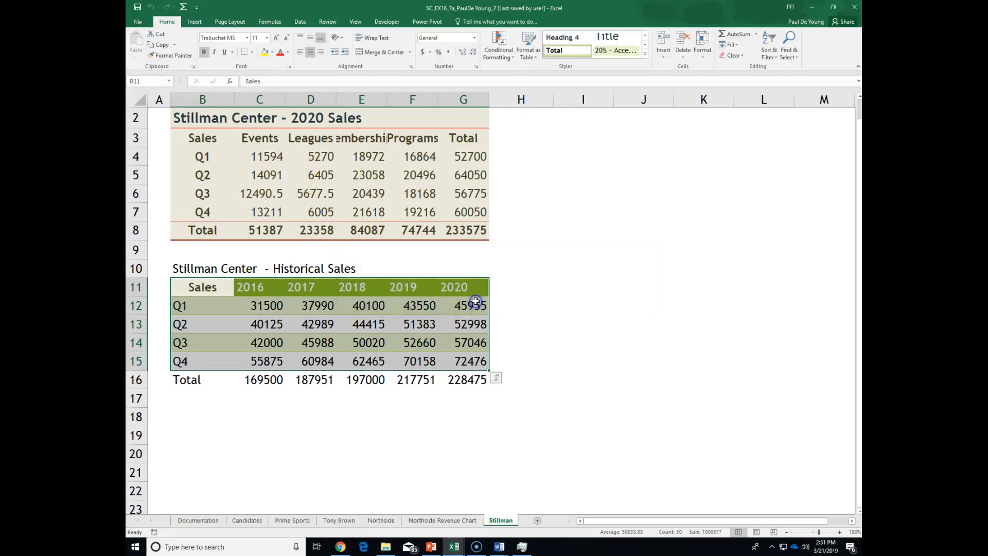
click(561, 281)
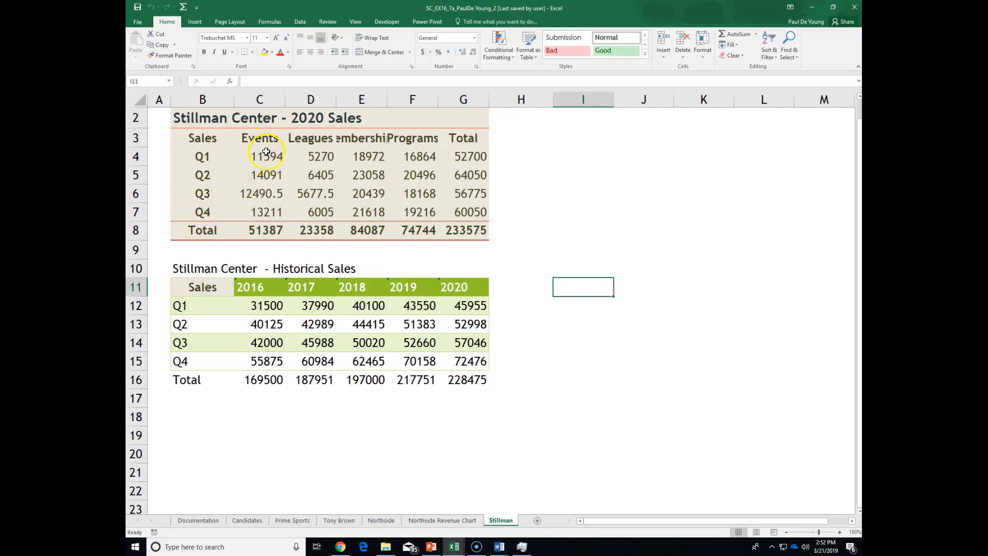
Set the width of columns B through G on the Stillman sheet to 12 characters.
scroll(266, 151, up, 1)
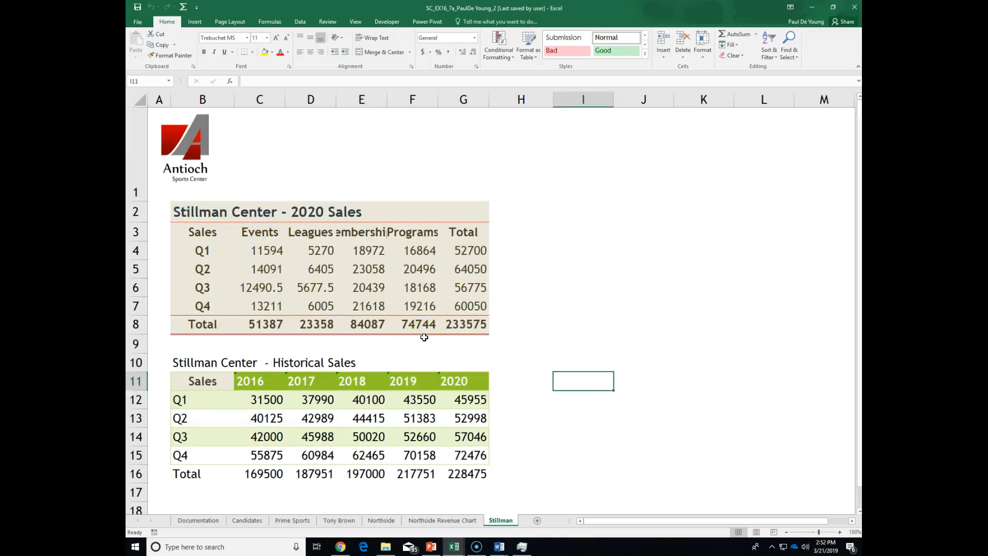
click(212, 100)
drag(211, 101, 455, 105)
right_click(456, 103)
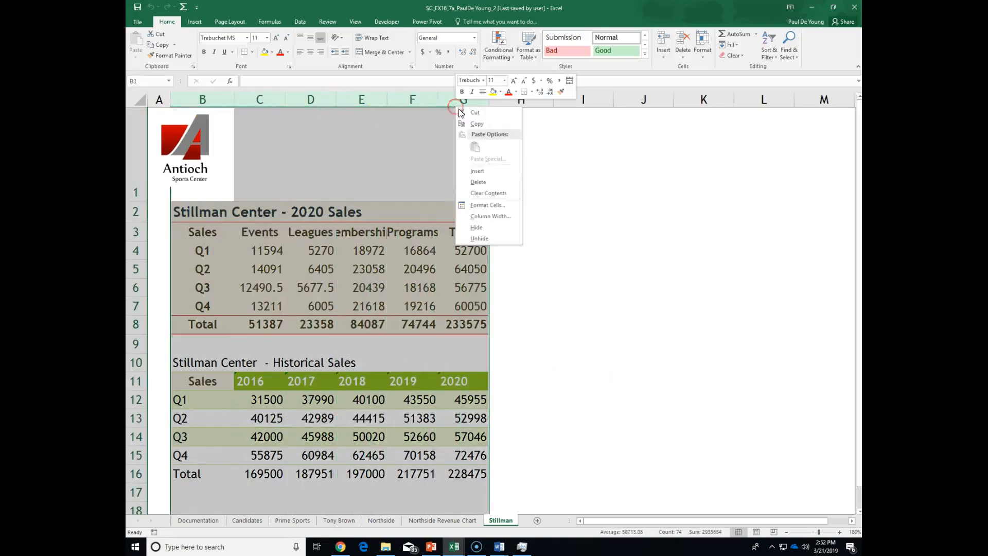
click(501, 214)
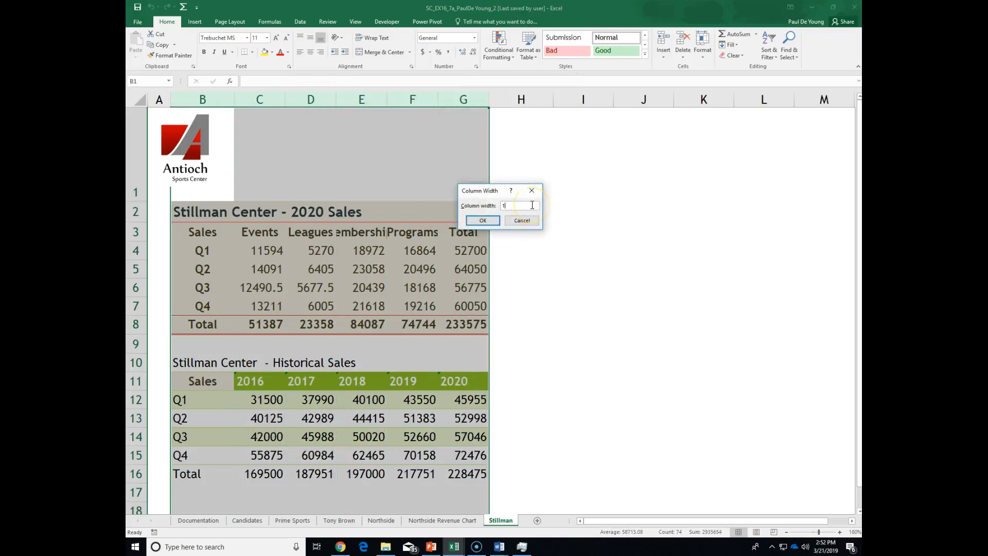
click(483, 220)
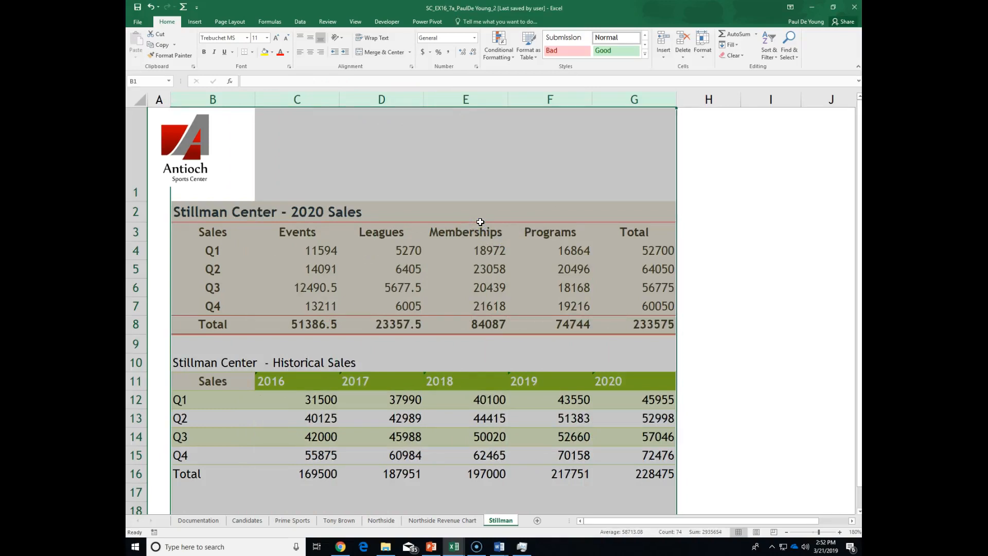
click(441, 248)
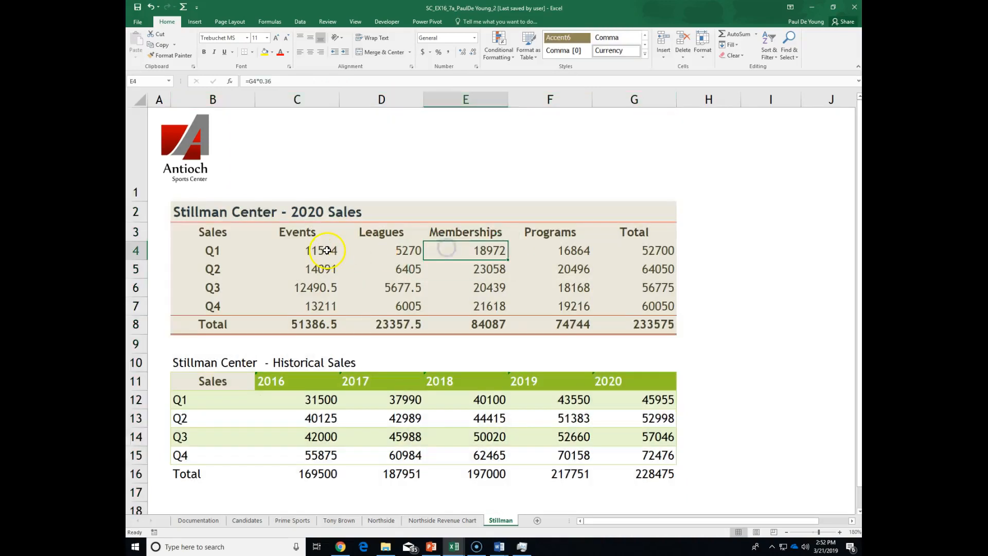
Apply the Accounting number format with 0 decimal places and the $ symbol to the 2020 sales figures in C4:G8.
drag(323, 252, 626, 323)
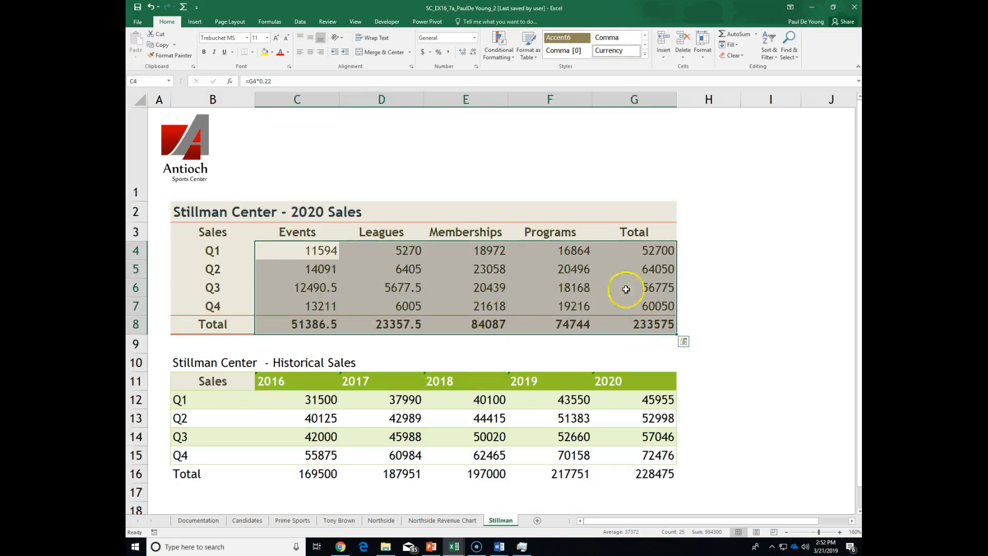
right_click(634, 252)
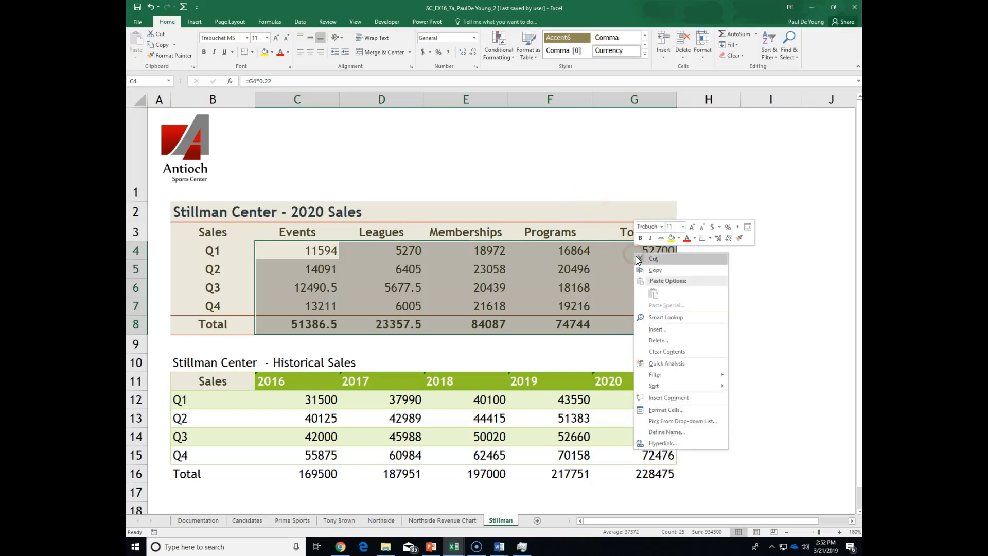
click(675, 412)
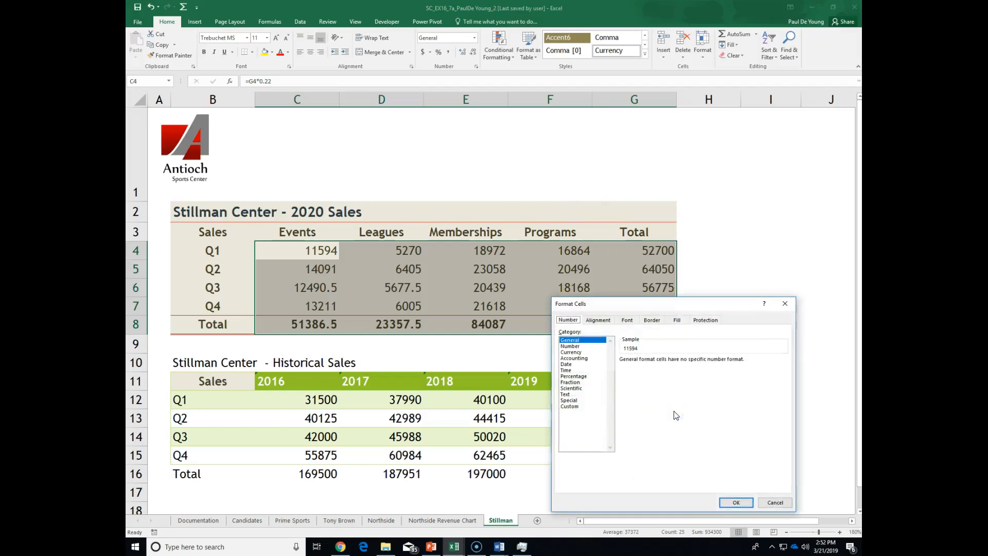
click(570, 321)
click(576, 358)
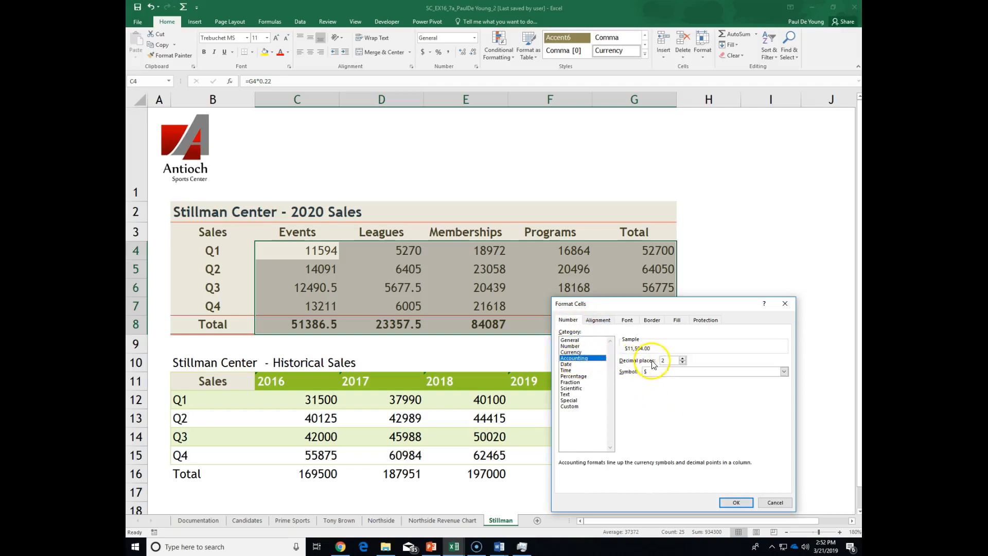
click(682, 364)
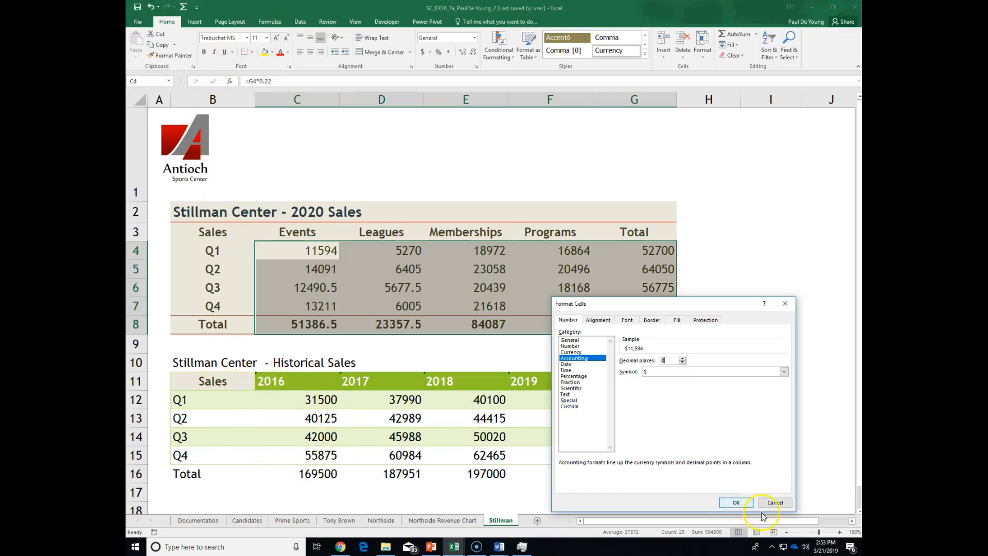
click(736, 503)
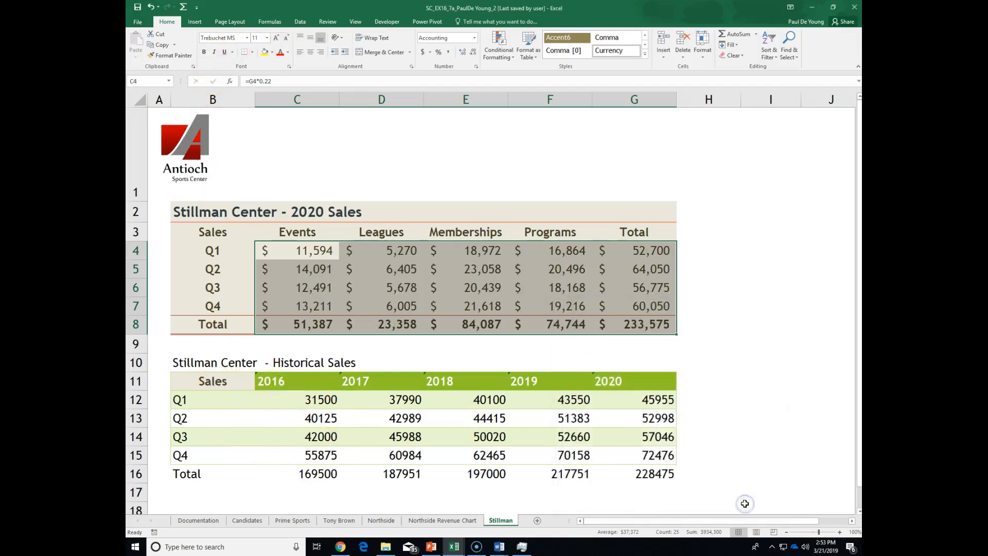
click(675, 359)
click(197, 22)
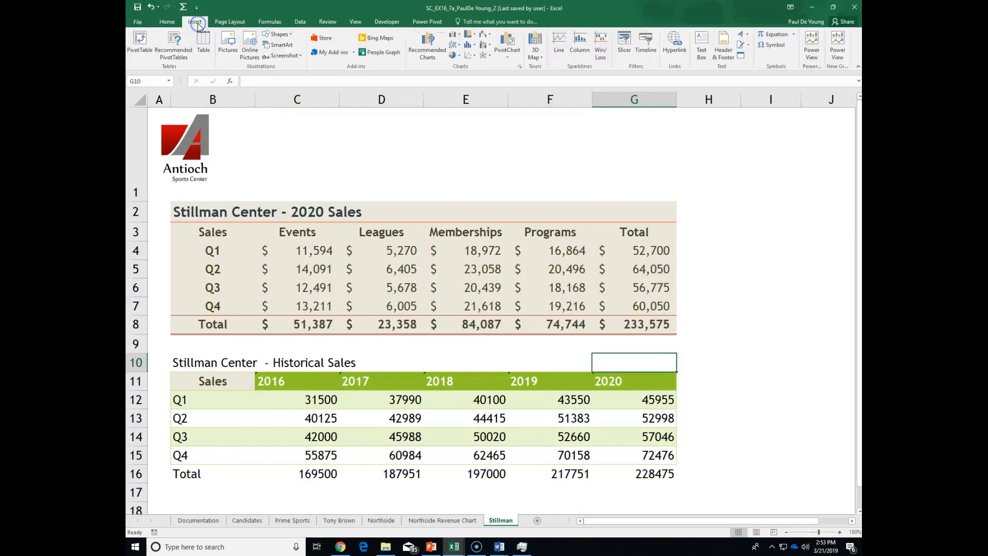
click(300, 22)
click(187, 45)
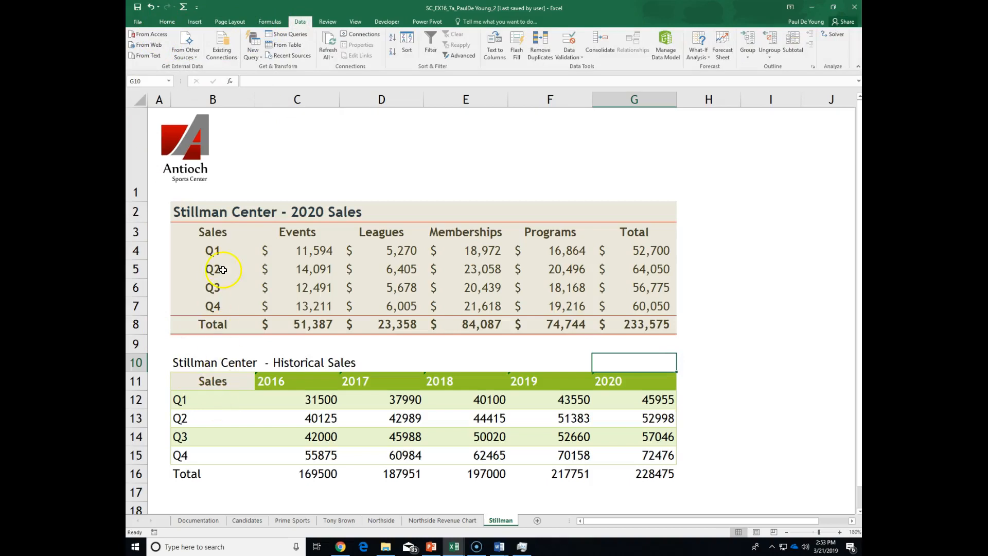
click(154, 39)
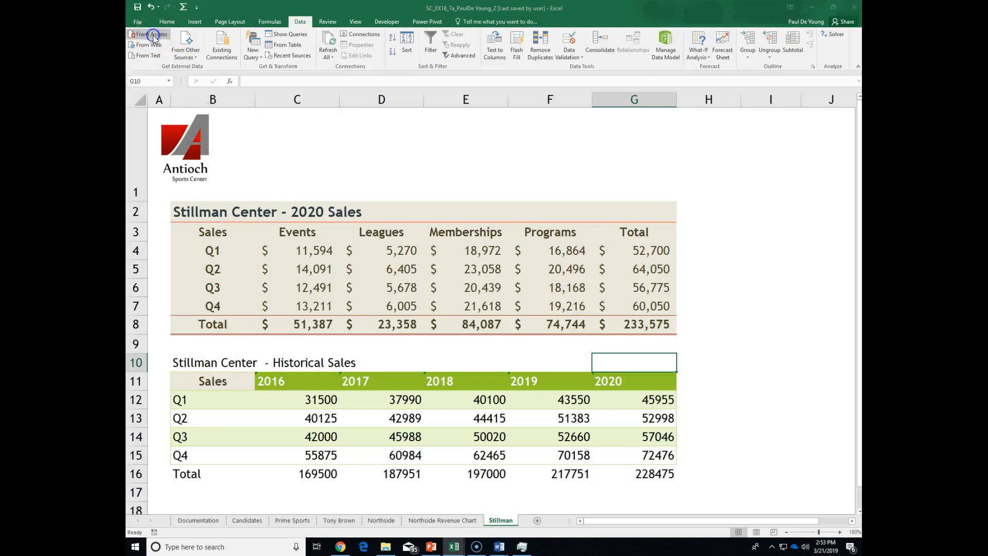
click(159, 51)
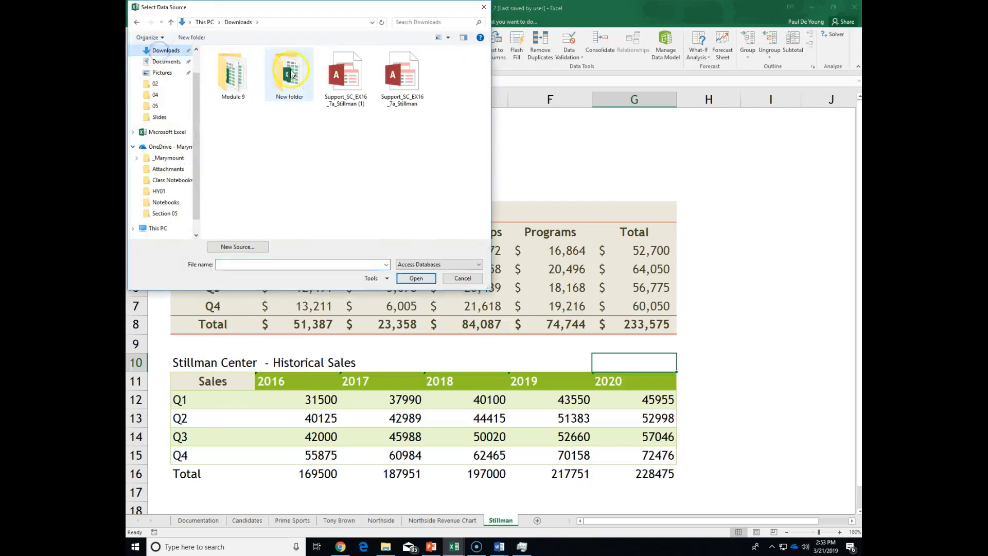
click(346, 82)
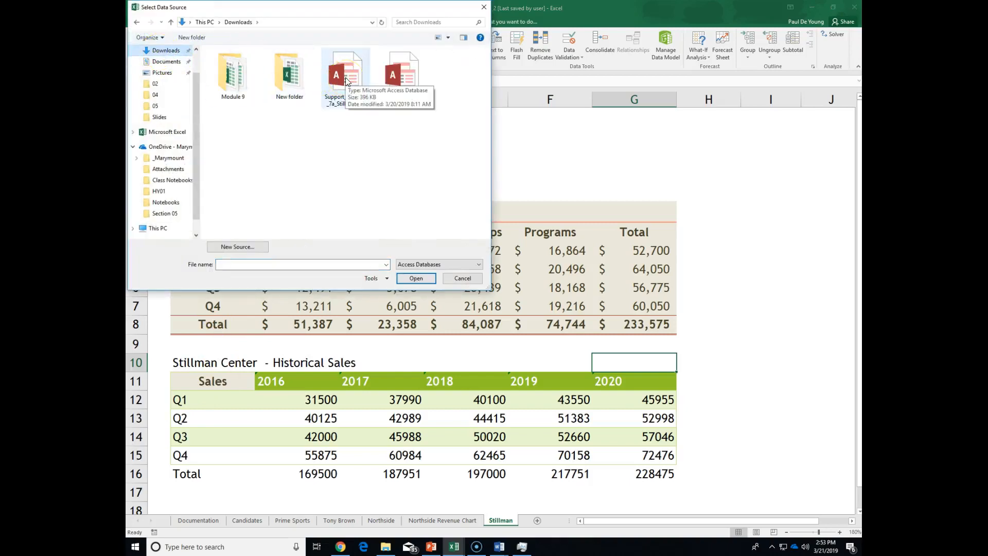
click(471, 279)
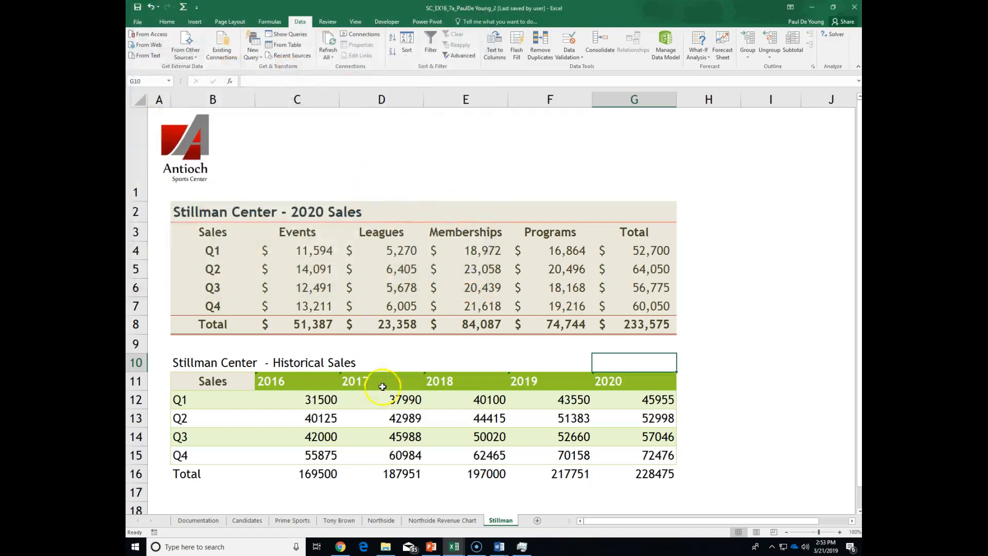
click(731, 394)
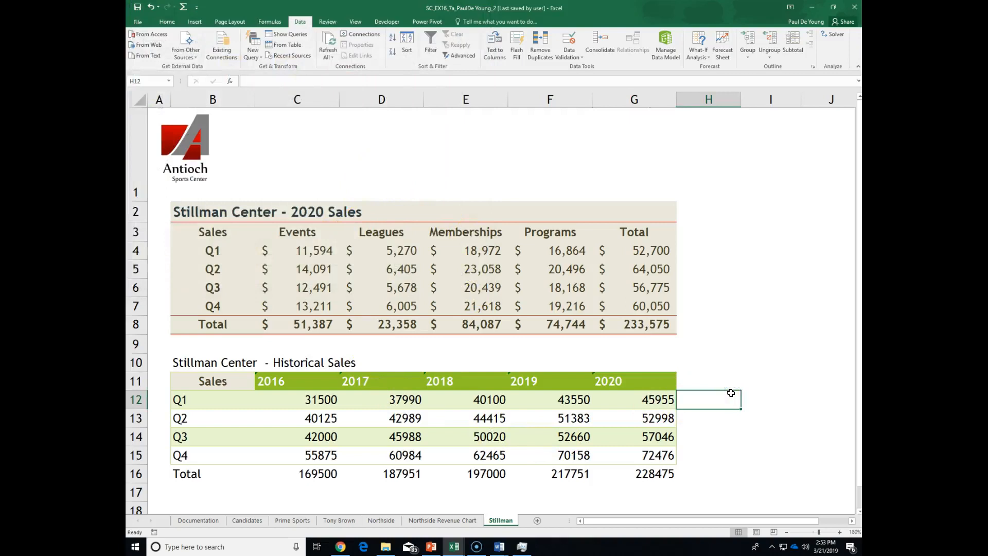
drag(281, 253, 650, 331)
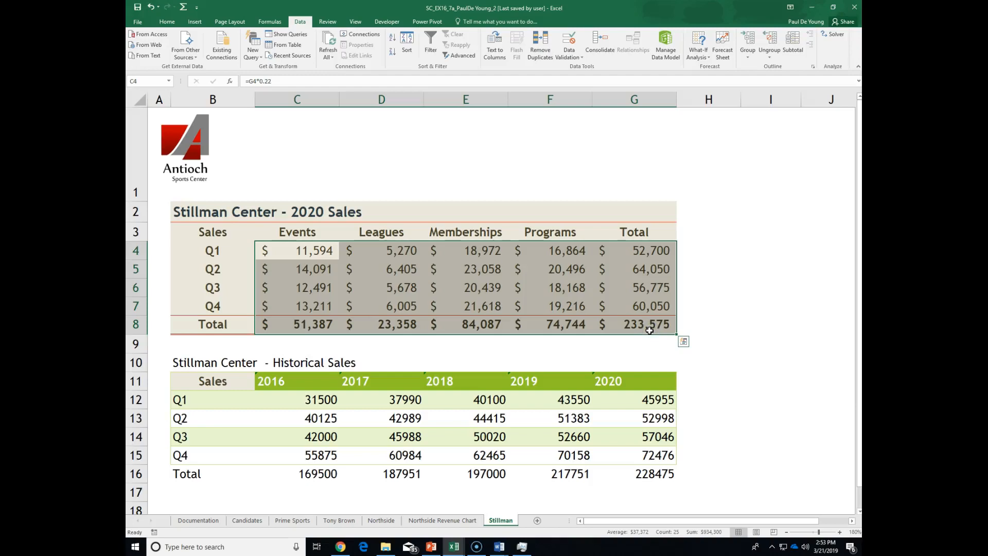
click(725, 265)
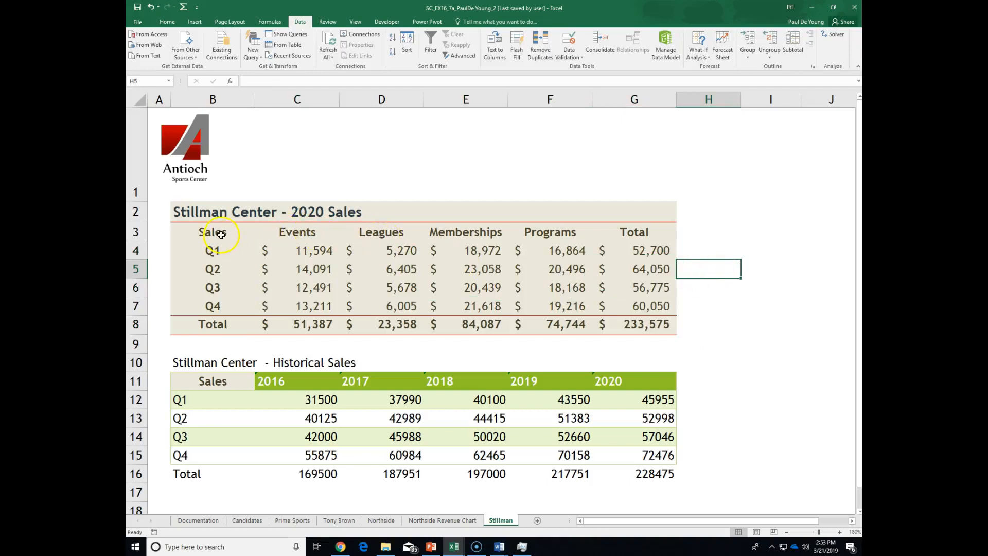
Copy the formatting of the 2020 sales range B2:G8 onto the historical sales range B10:G16 with the Format Painter.
drag(190, 208, 631, 324)
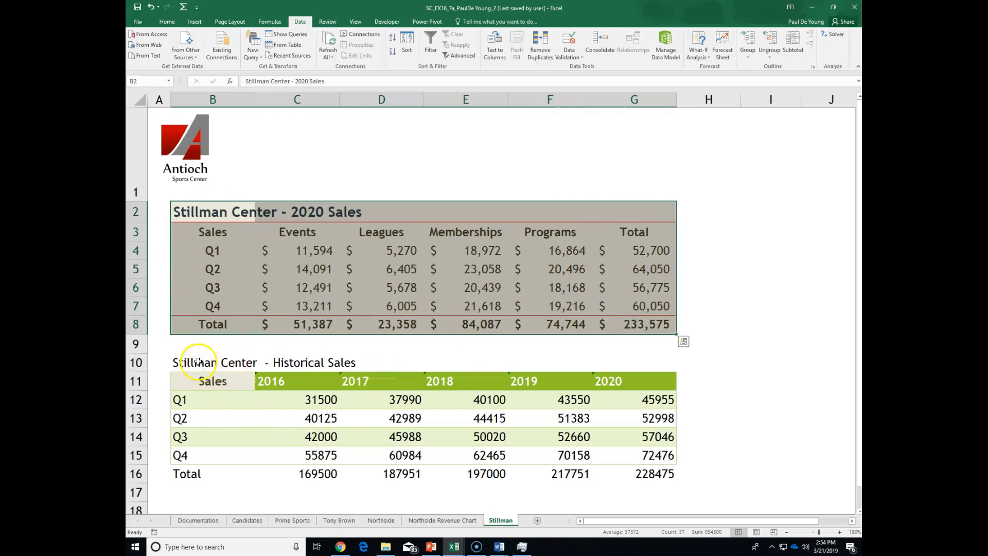
click(167, 23)
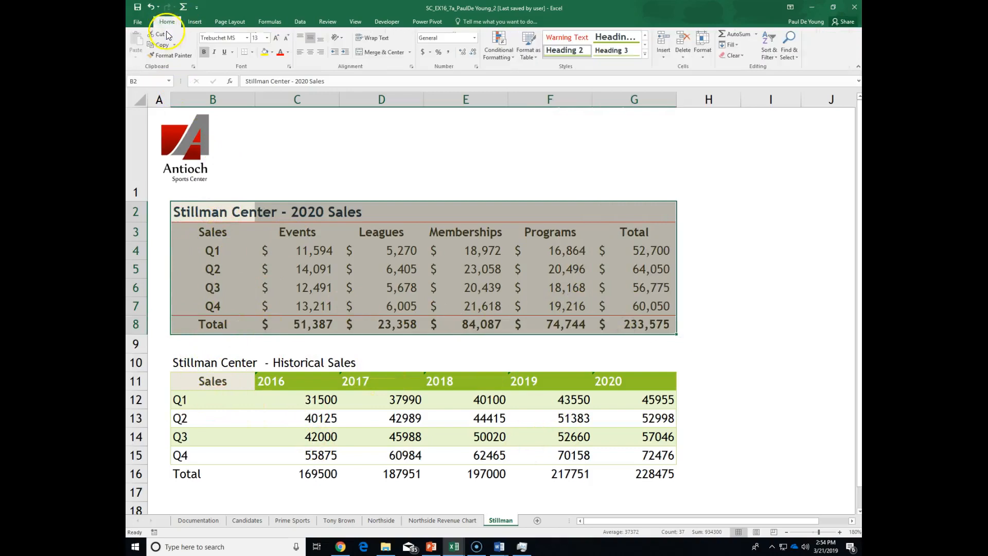
click(174, 57)
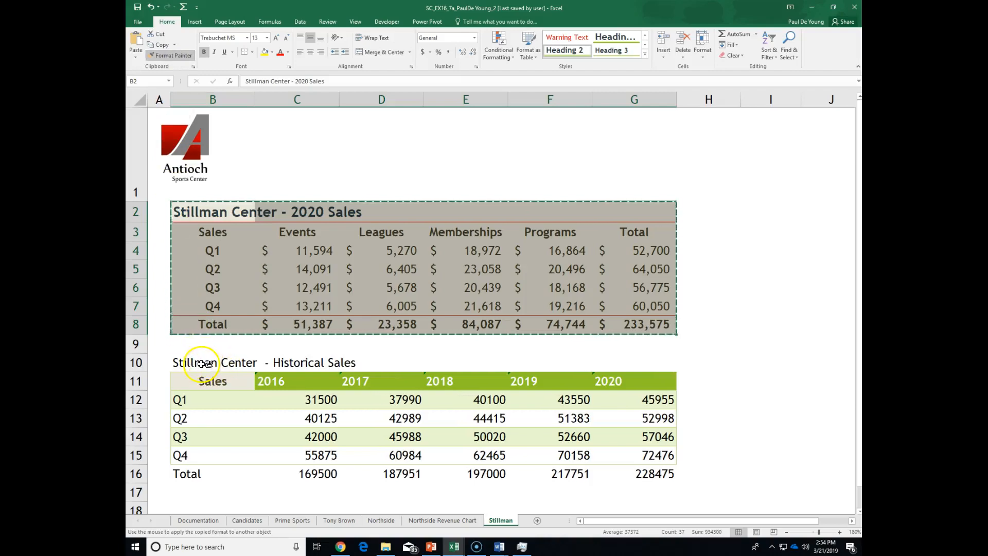
mouse_move(201, 364)
mouse_down()
mouse_move(470, 404)
mouse_move(657, 456)
mouse_move(656, 471)
mouse_up()
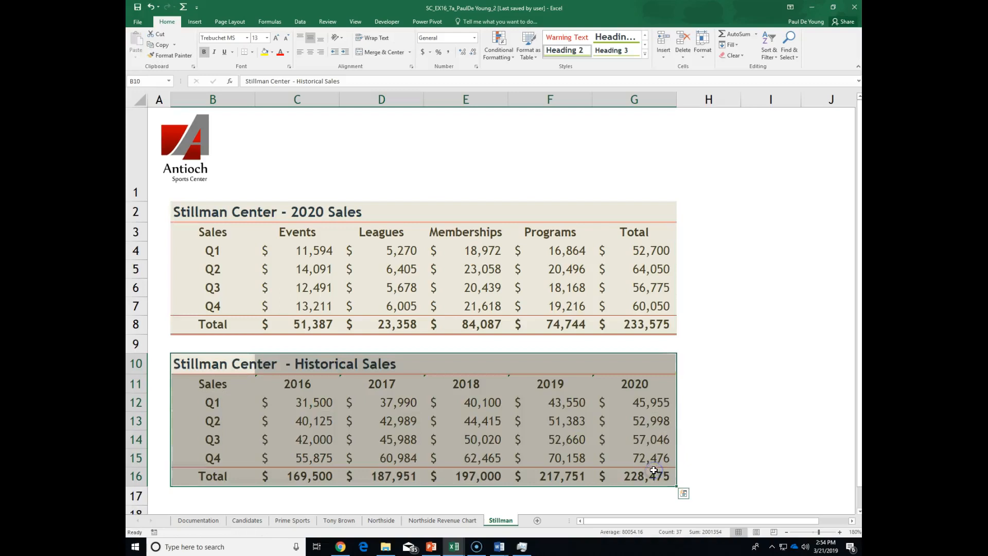
click(721, 379)
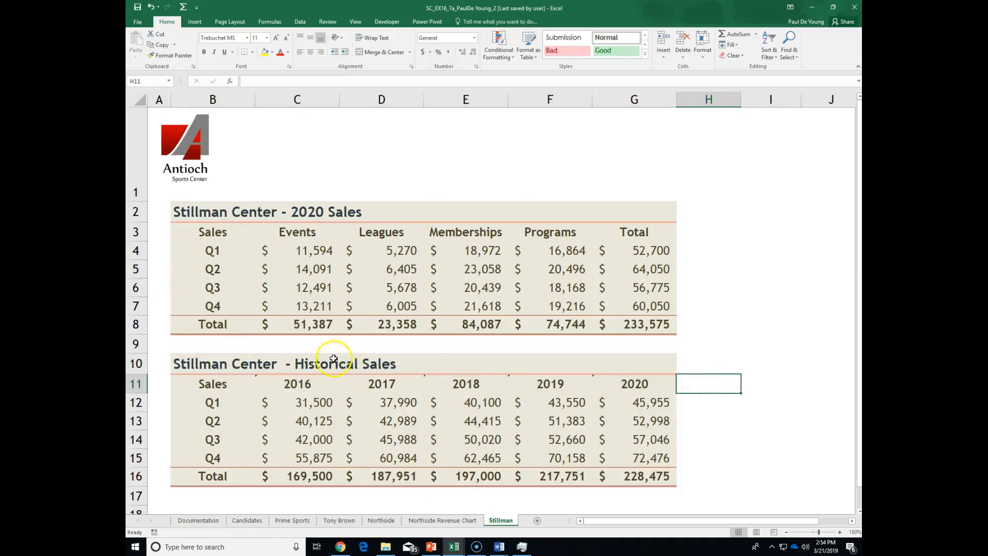
Switch to the Word instructions and read steps 18 and 19 about creating and styling the 2020 Stillman chart.
click(498, 548)
click(466, 501)
scroll(386, 403, down, 5)
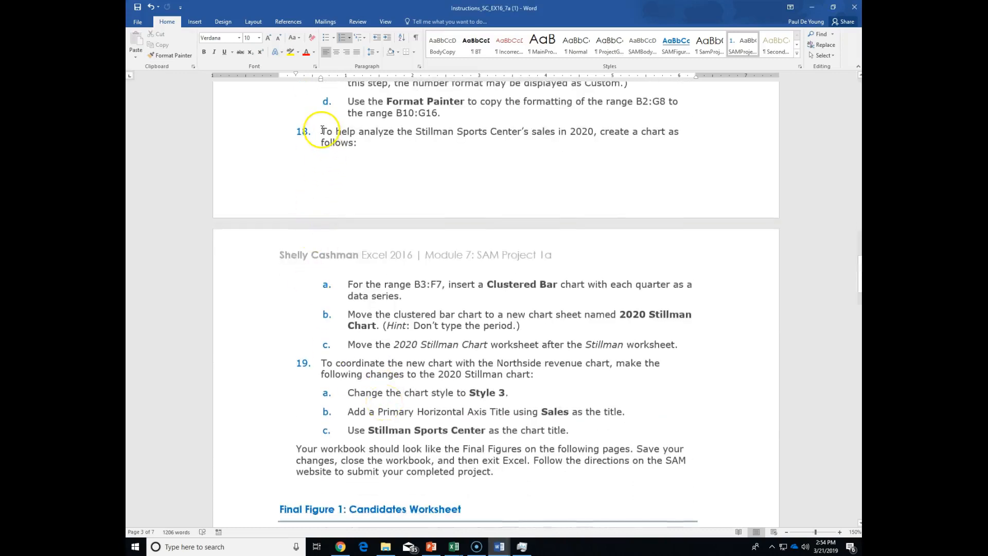
triple_click(377, 143)
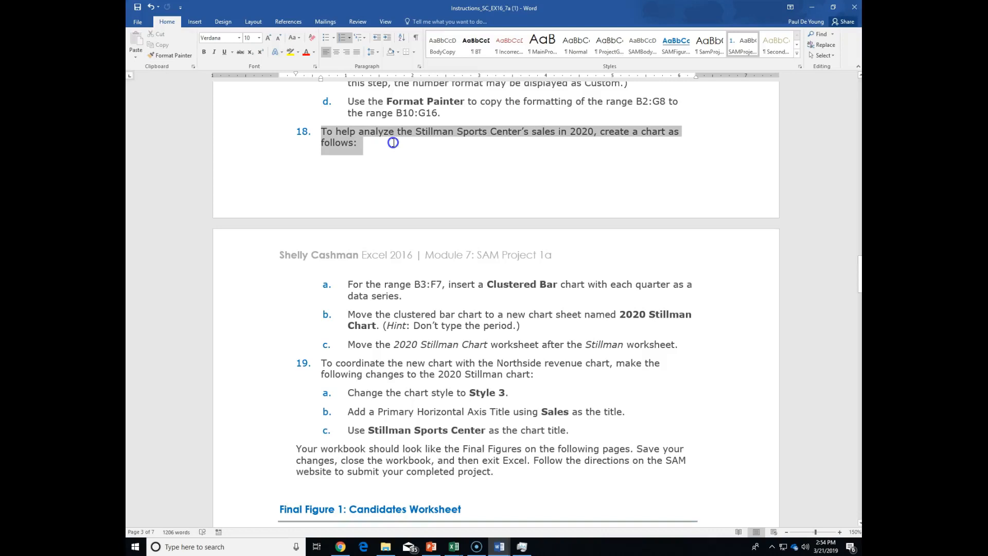
scroll(402, 262, down, 1)
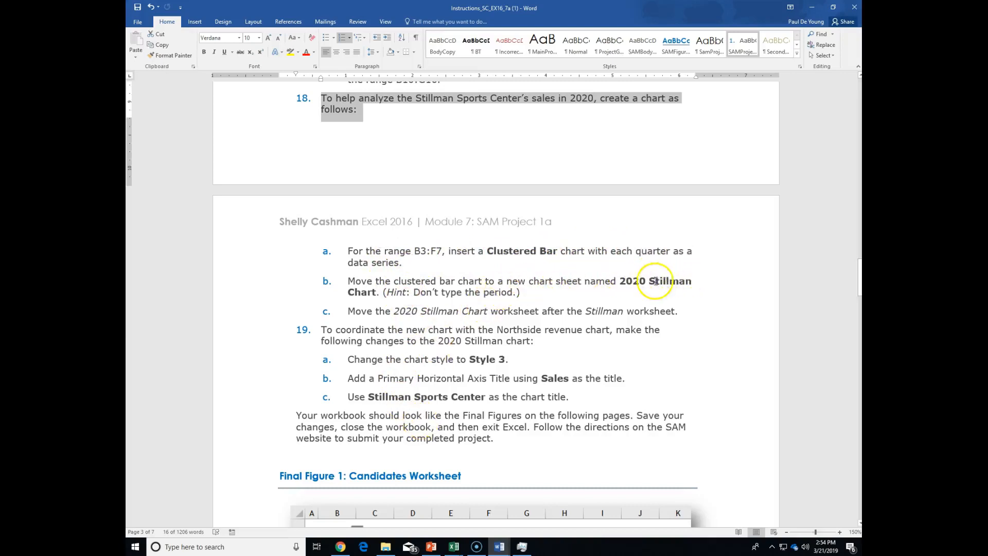
Copy the chart sheet name 2020 Stillman Chart from step 18b of the Word instructions and return to the Excel sales workbook.
click(620, 279)
drag(620, 278, 377, 289)
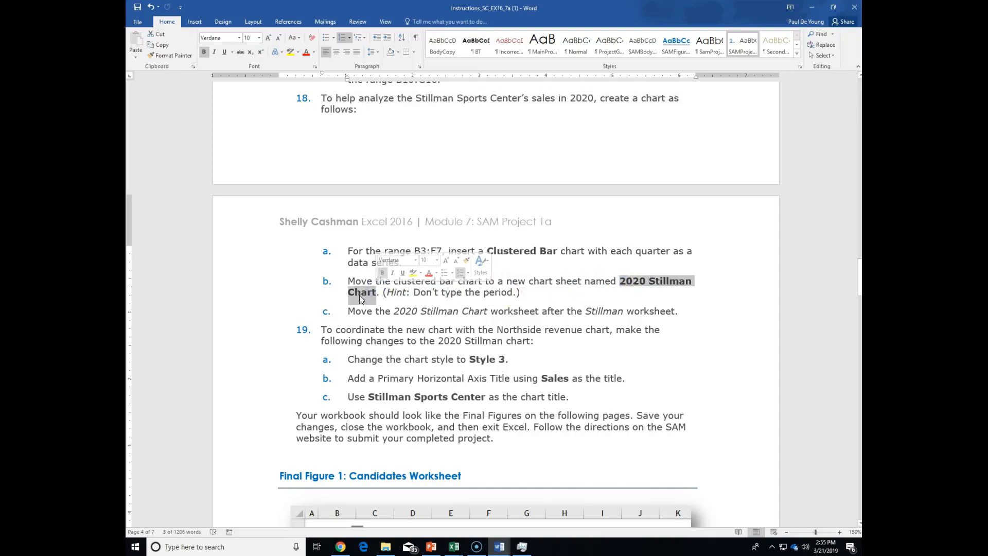
right_click(360, 297)
click(381, 315)
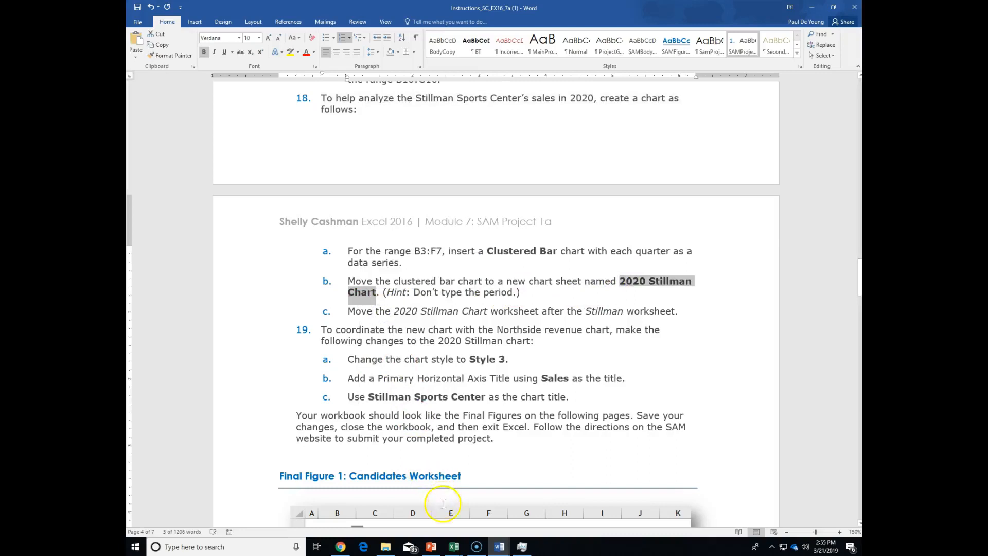
click(453, 546)
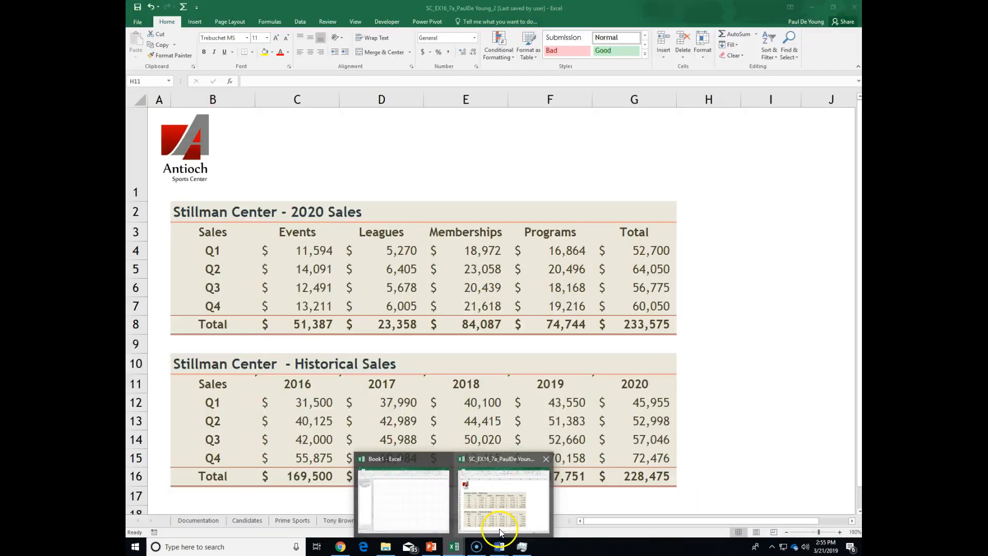
click(499, 532)
Insert a 2-D Clustered Bar chart from the range B3:F7 on the Stillman sheet, with each quarter as a data series.
scroll(357, 343, down, 5)
scroll(358, 343, up, 5)
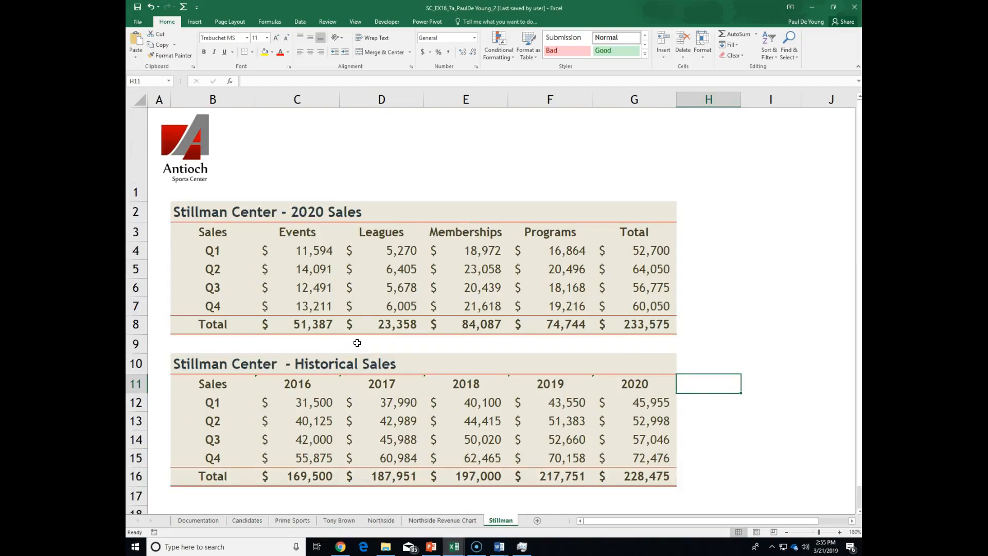
click(218, 111)
click(214, 237)
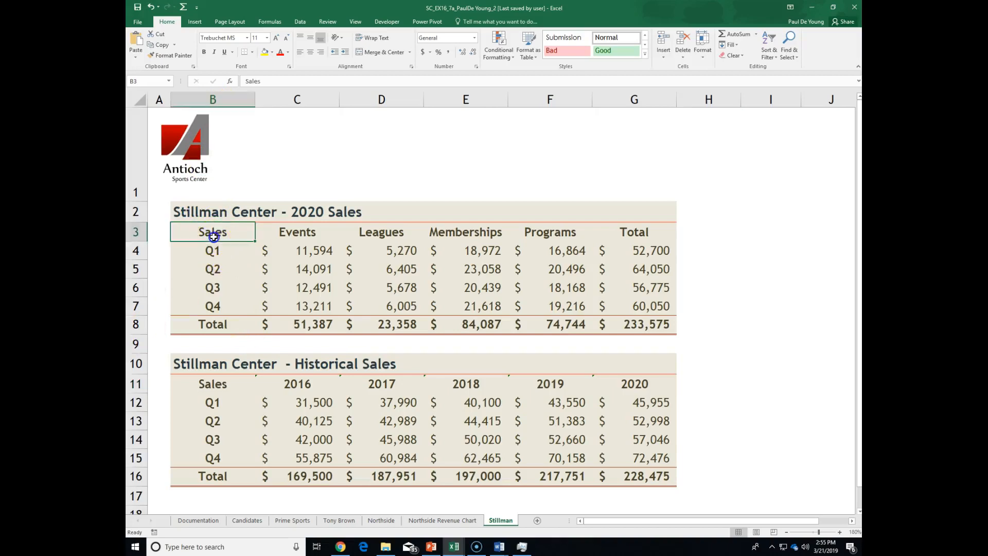
drag(214, 238, 583, 306)
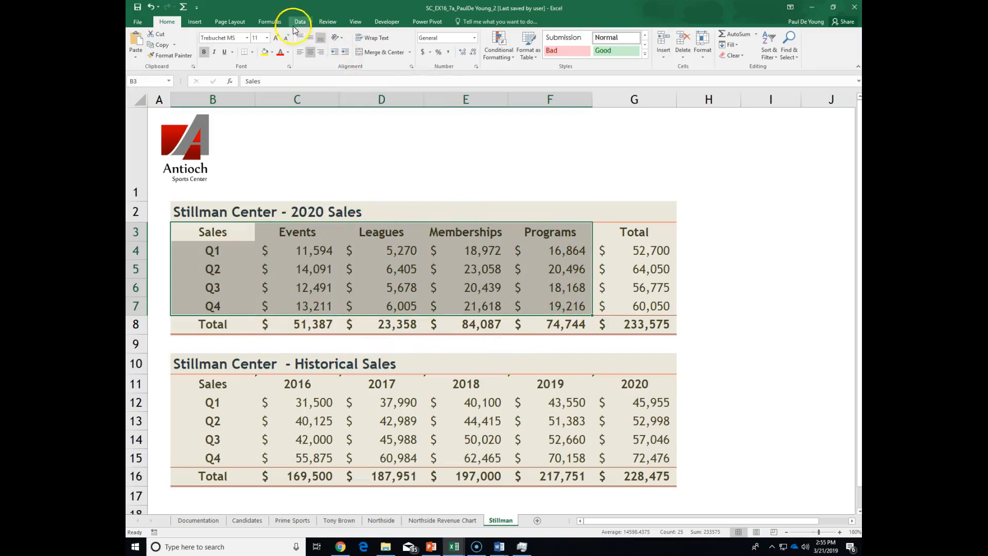
click(193, 21)
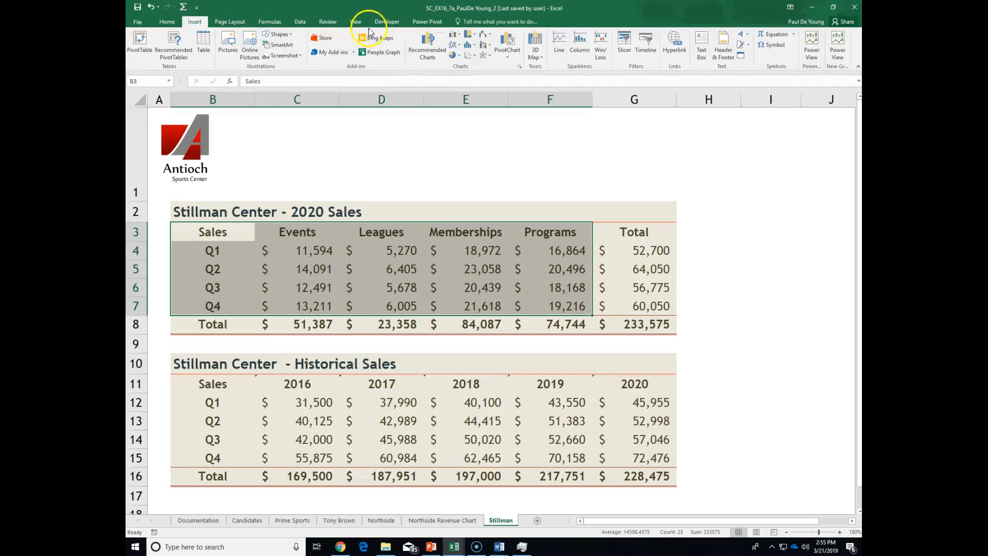
click(461, 34)
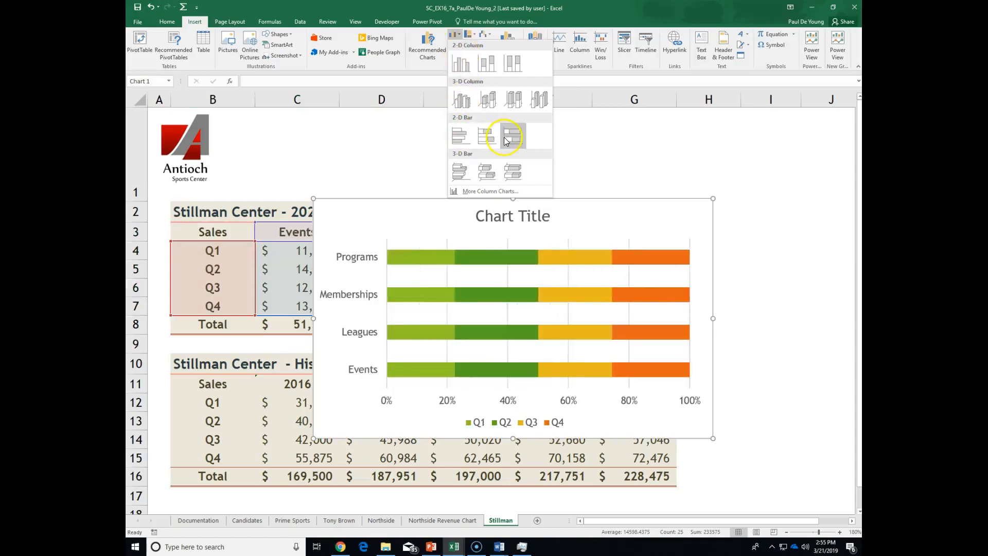
click(461, 138)
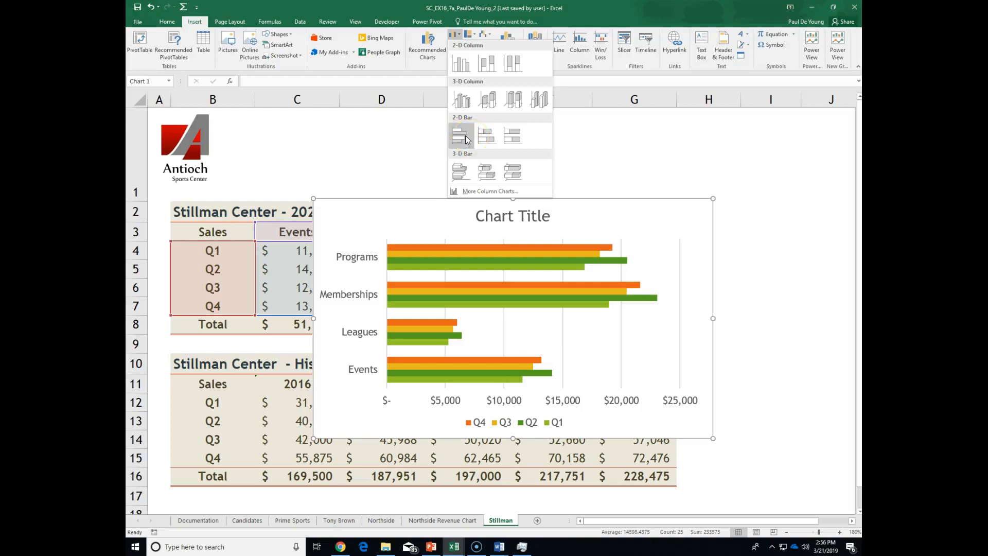
click(466, 138)
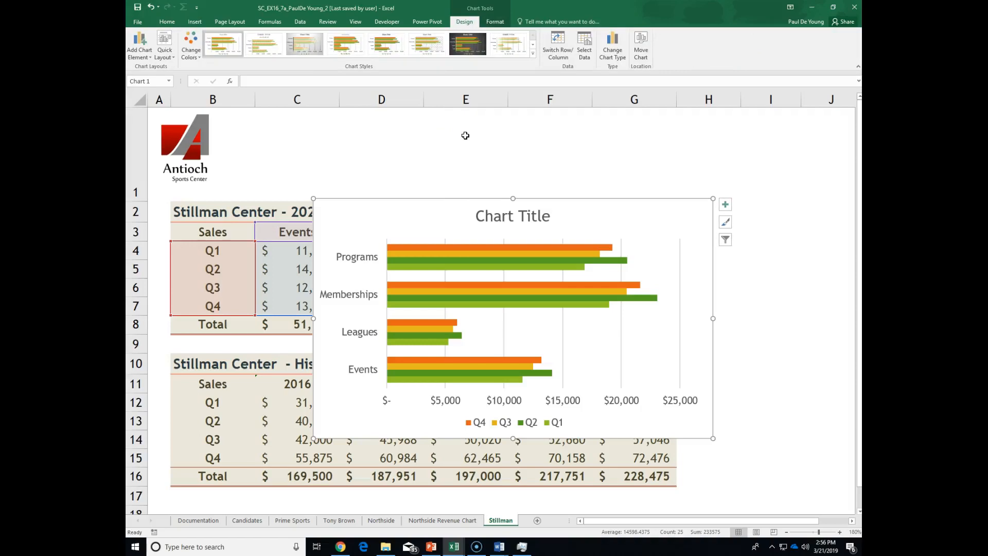
Move the clustered bar chart to a new chart sheet named 2020 Stillman Chart, pasting the copied name.
click(629, 208)
right_click(641, 210)
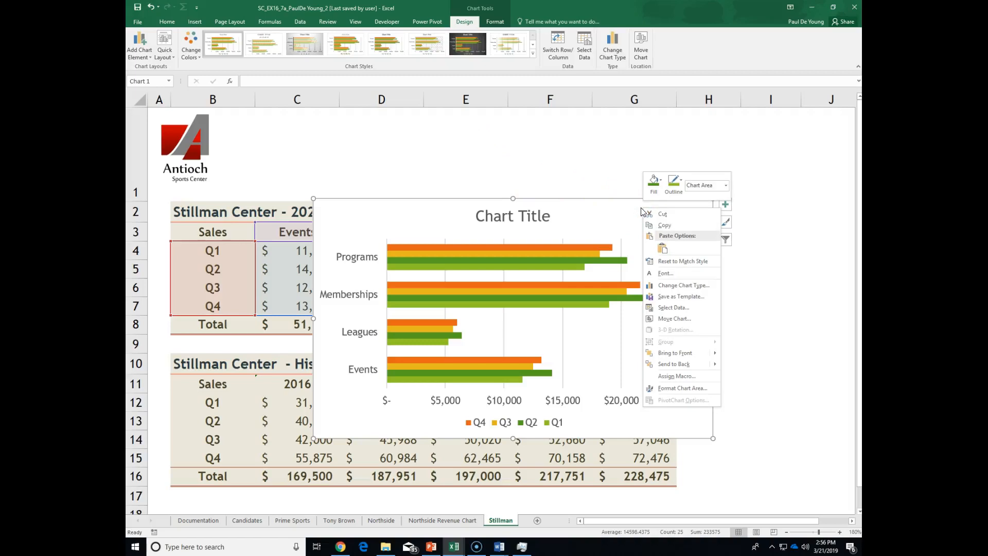
click(670, 320)
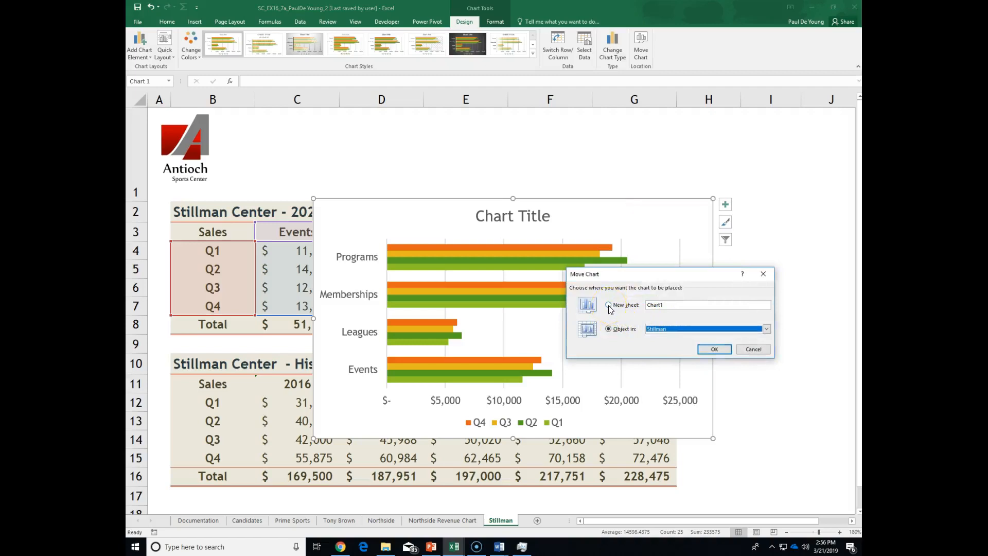
click(609, 306)
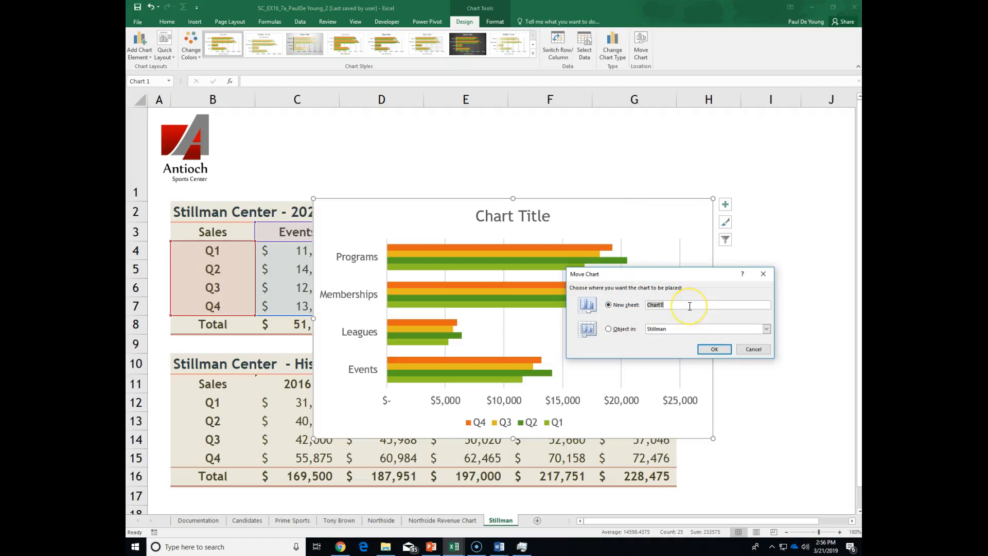
drag(690, 306, 642, 300)
right_click(666, 307)
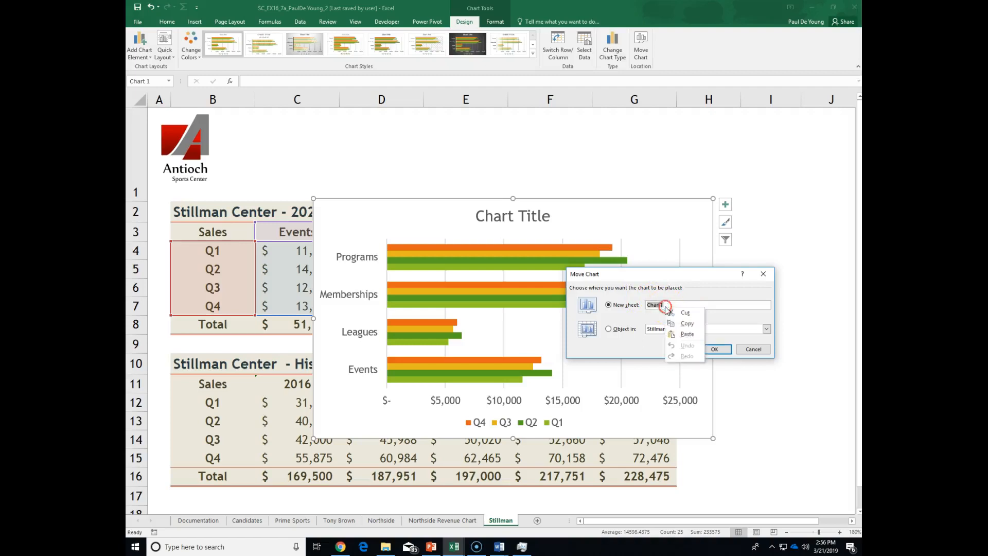
click(678, 332)
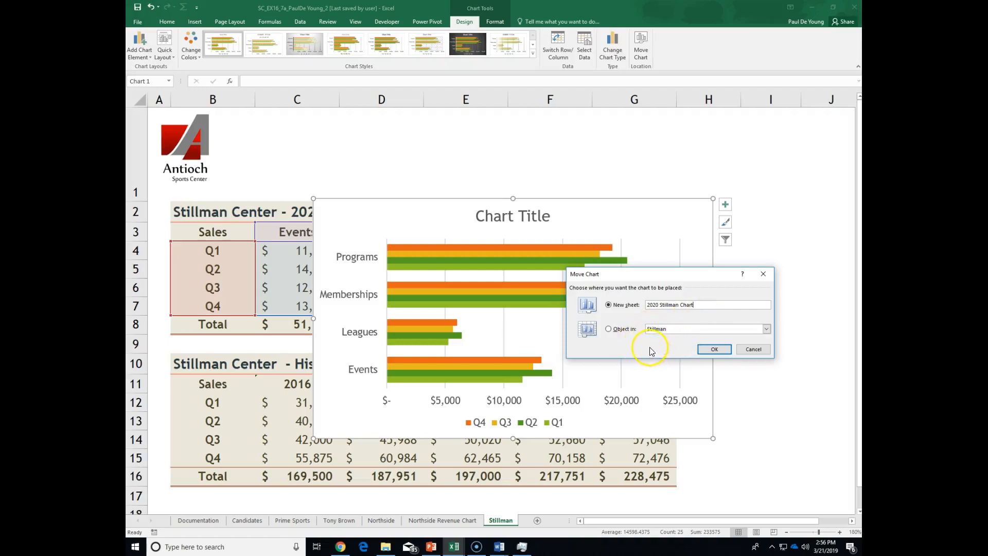
click(714, 349)
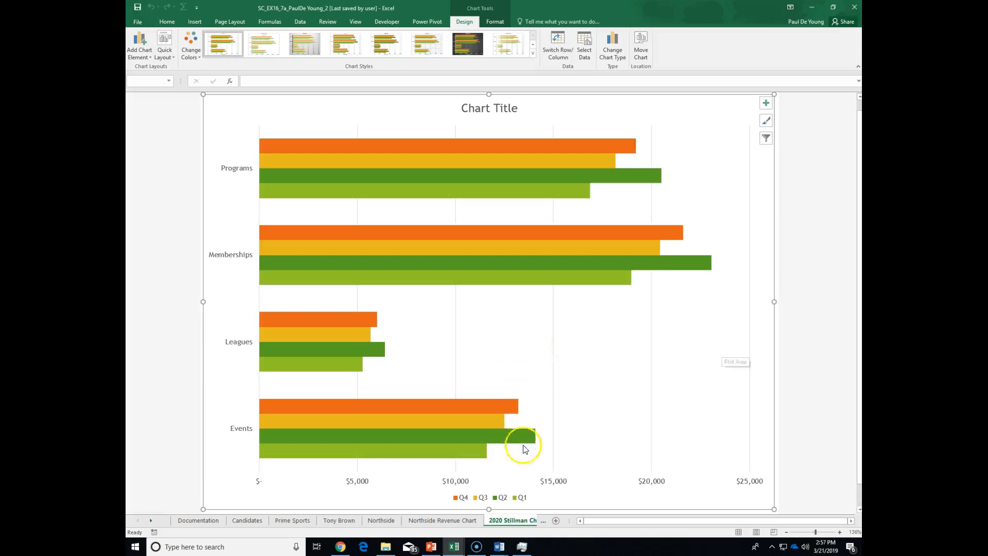
Copy the chart title text Stillman Sports Center from step 19c of the Word instructions and return to the Excel workbook.
mouse_move(499, 550)
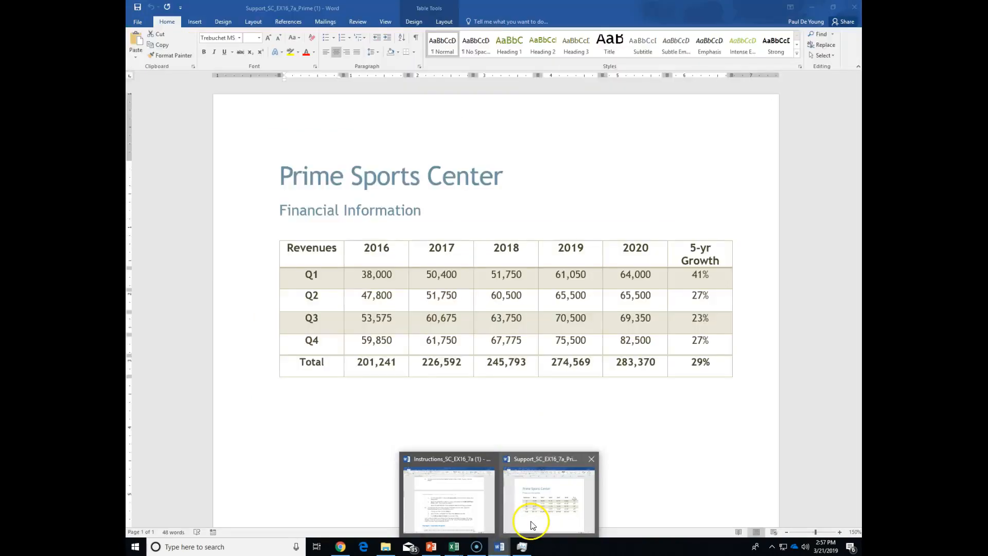
click(446, 518)
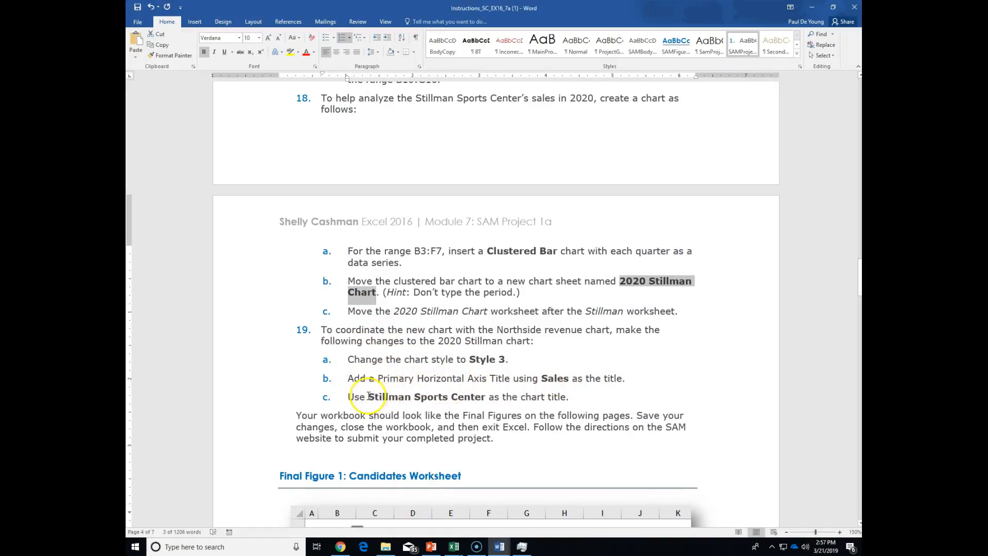
drag(368, 397, 466, 400)
right_click(466, 400)
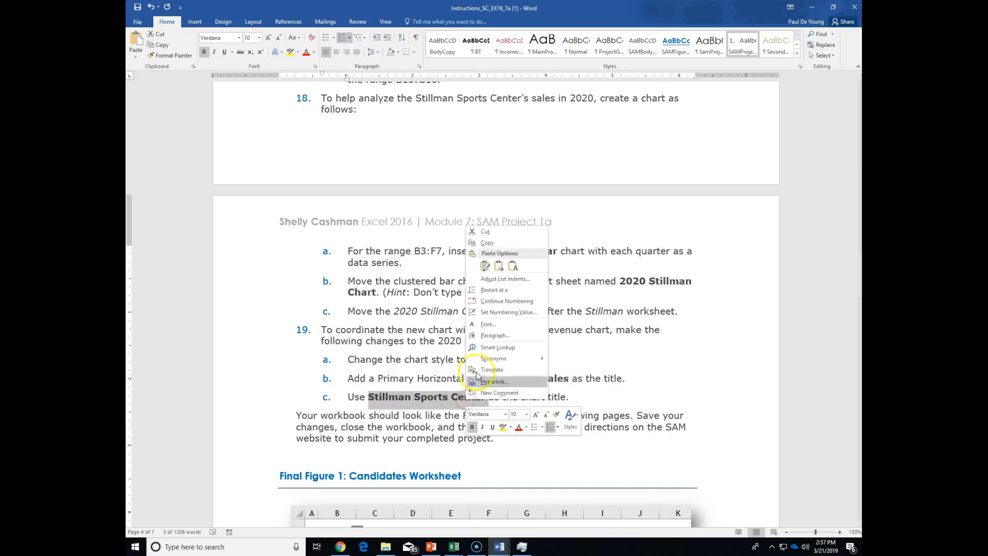
click(486, 243)
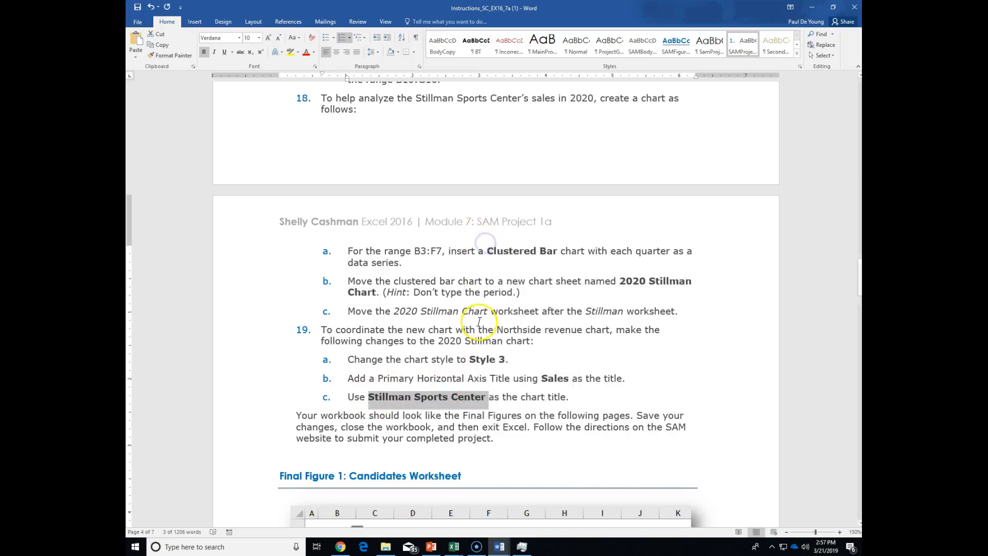
click(457, 549)
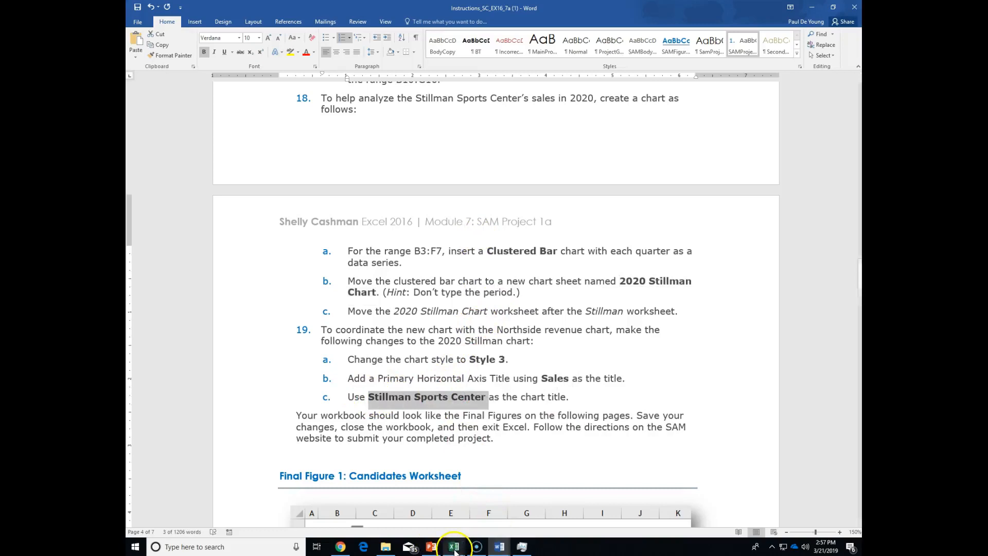
click(506, 517)
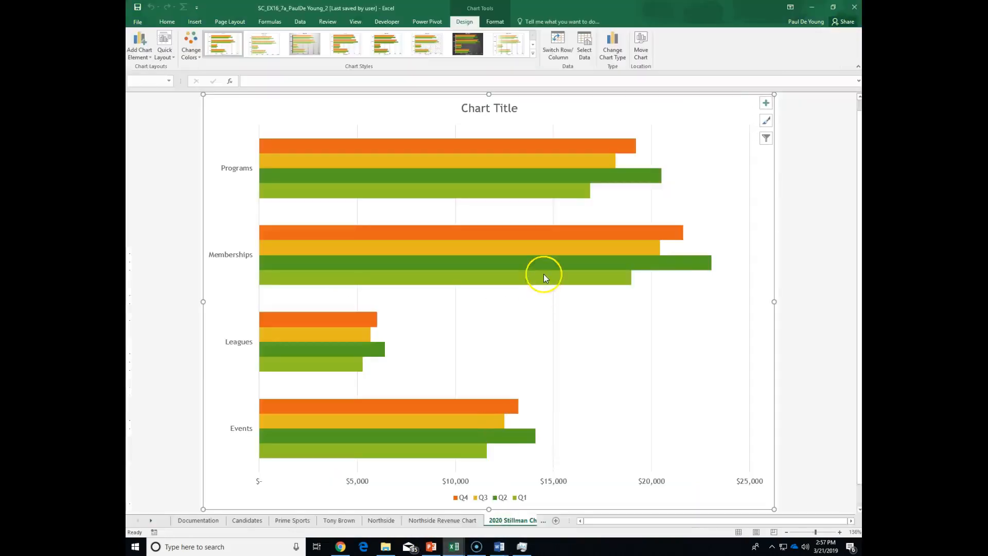
Apply chart Style 3 to the 2020 Stillman chart and add a Primary Horizontal axis title reading Sales.
click(308, 46)
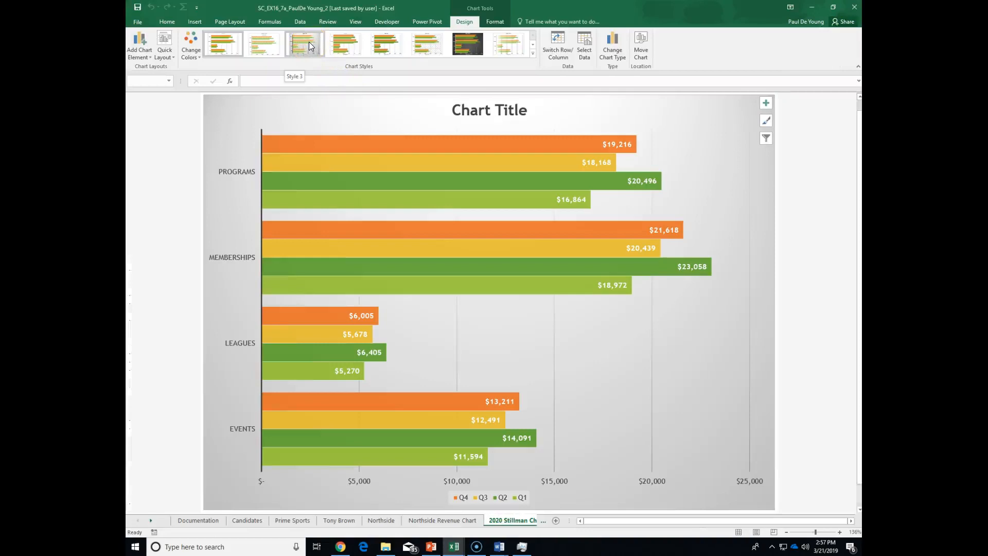
click(309, 45)
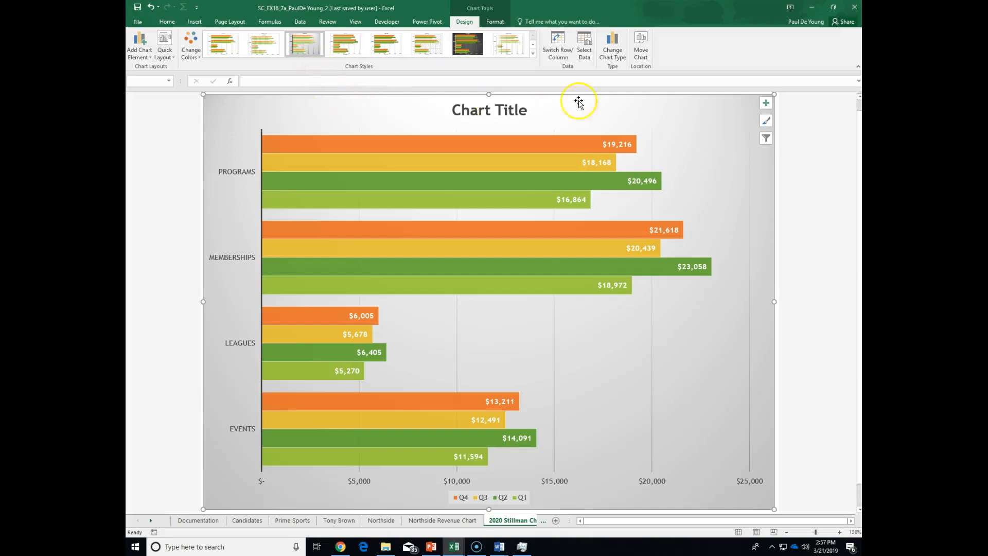
click(767, 104)
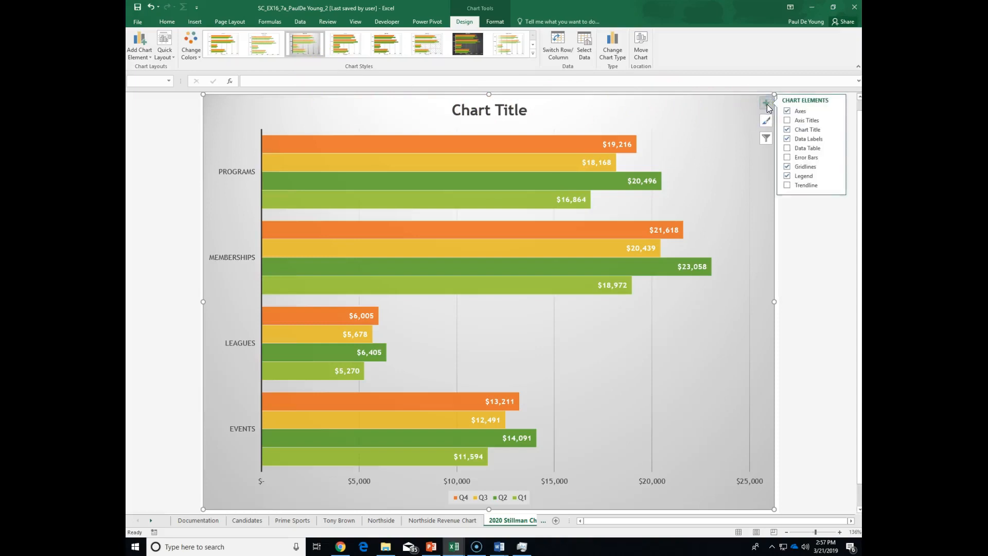
click(813, 122)
click(836, 120)
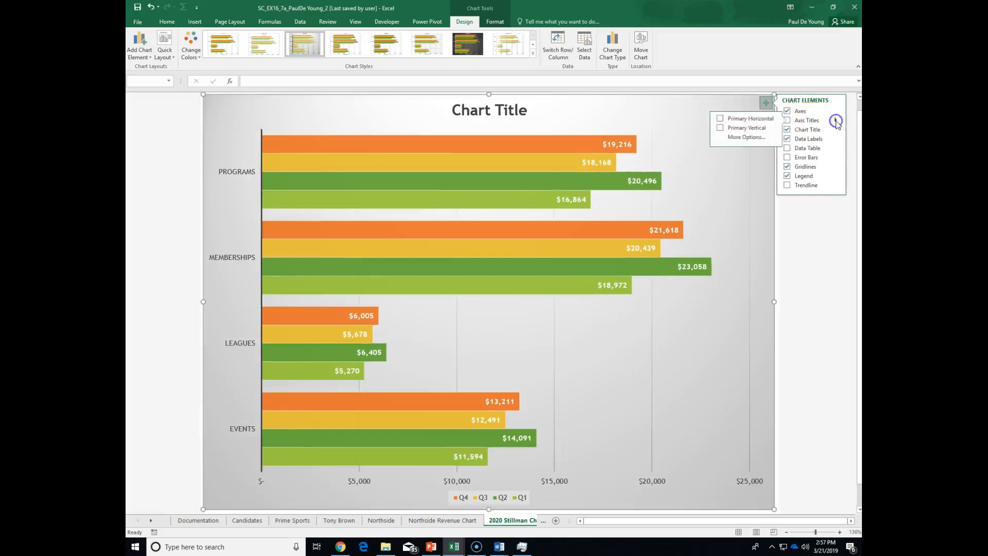
click(717, 120)
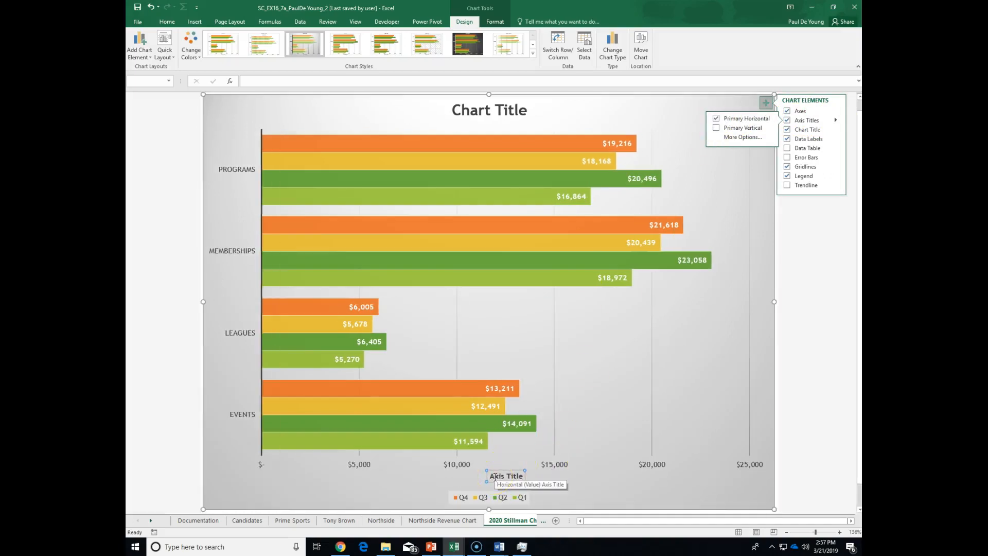
double_click(495, 478)
drag(490, 478, 524, 480)
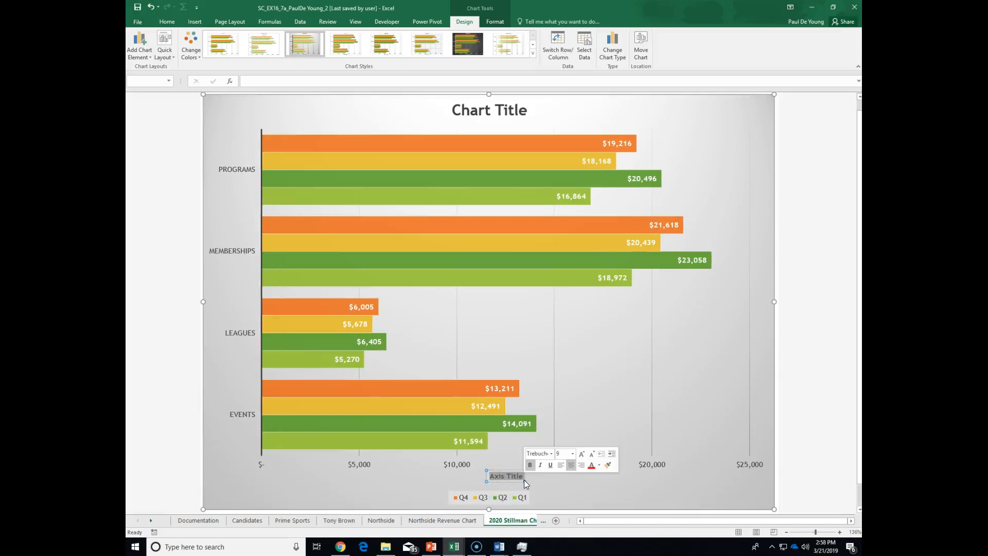
text(SA)
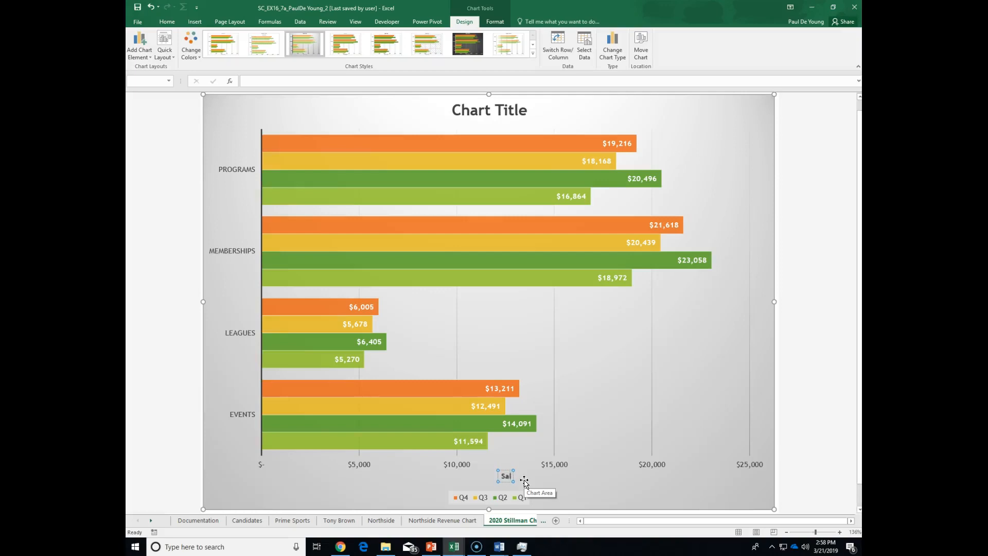
text(les)
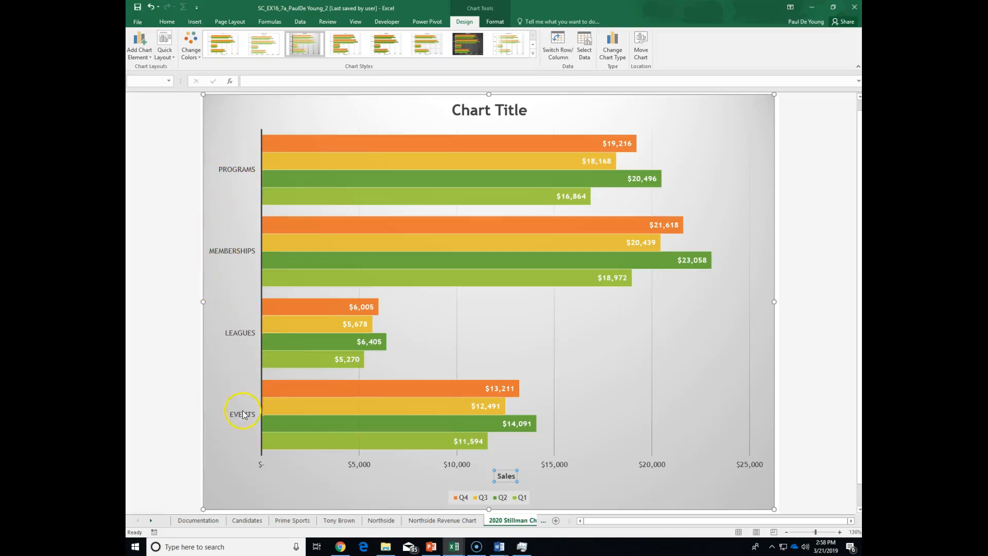
Replace the placeholder chart title with the copied text Stillman Sports Center.
double_click(516, 115)
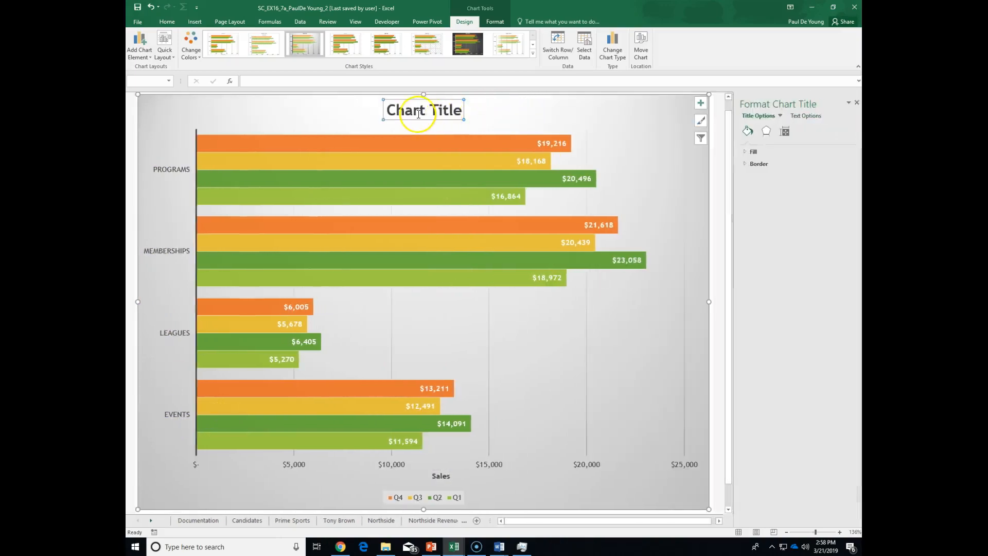
double_click(406, 108)
click(401, 107)
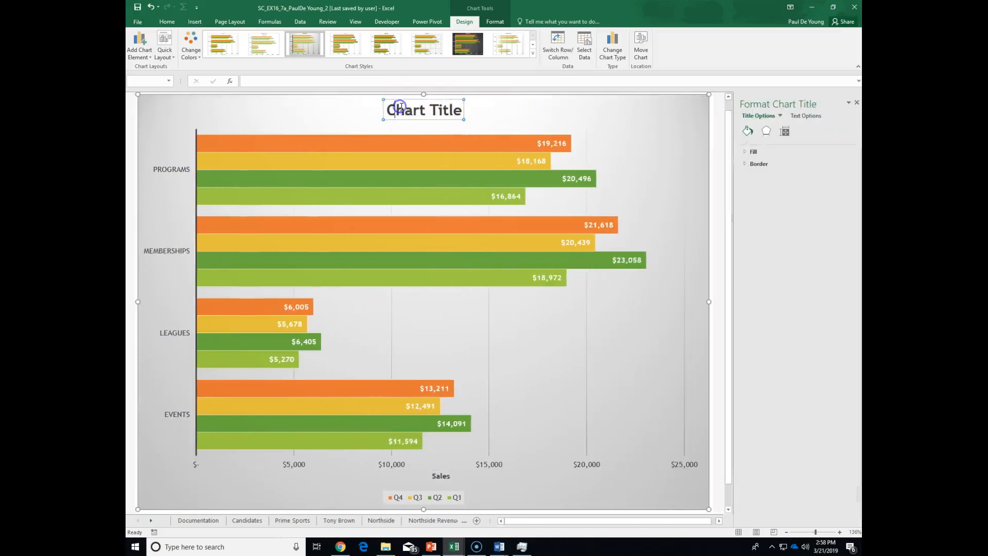
drag(387, 108, 479, 108)
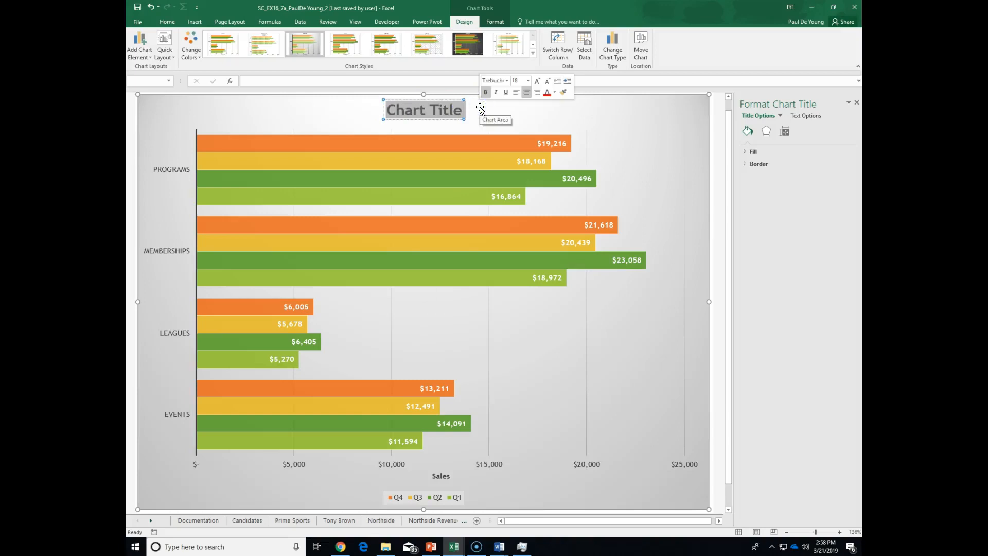
key(ctrl+v)
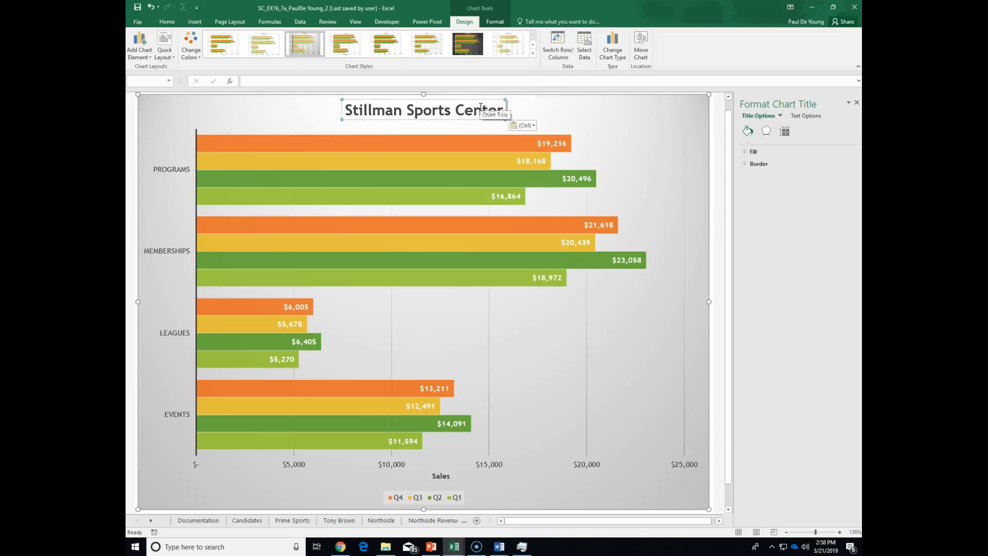
drag(350, 108, 447, 112)
click(569, 106)
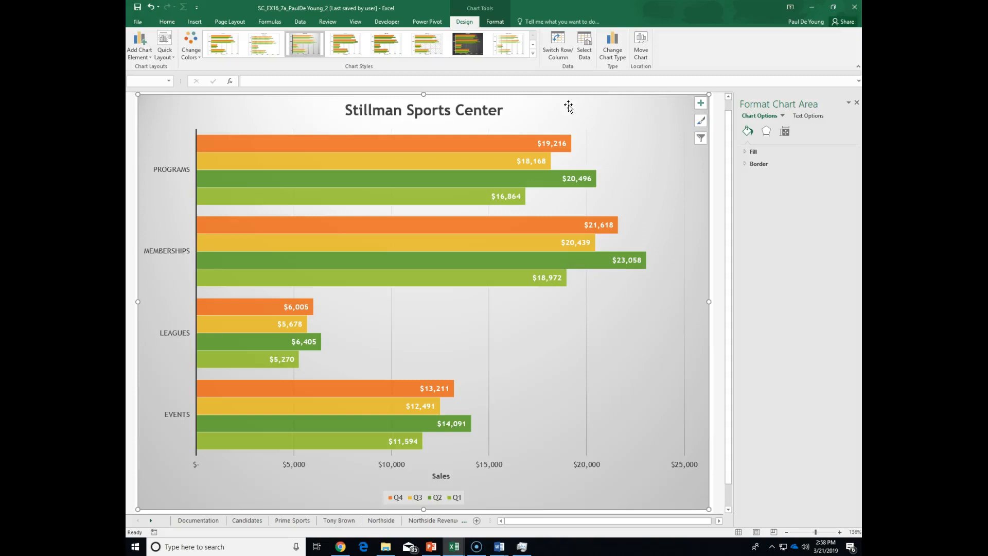
click(158, 58)
click(398, 72)
Switch to the Word instructions document and review the expected results in Final Figures 1 through 7.
click(499, 549)
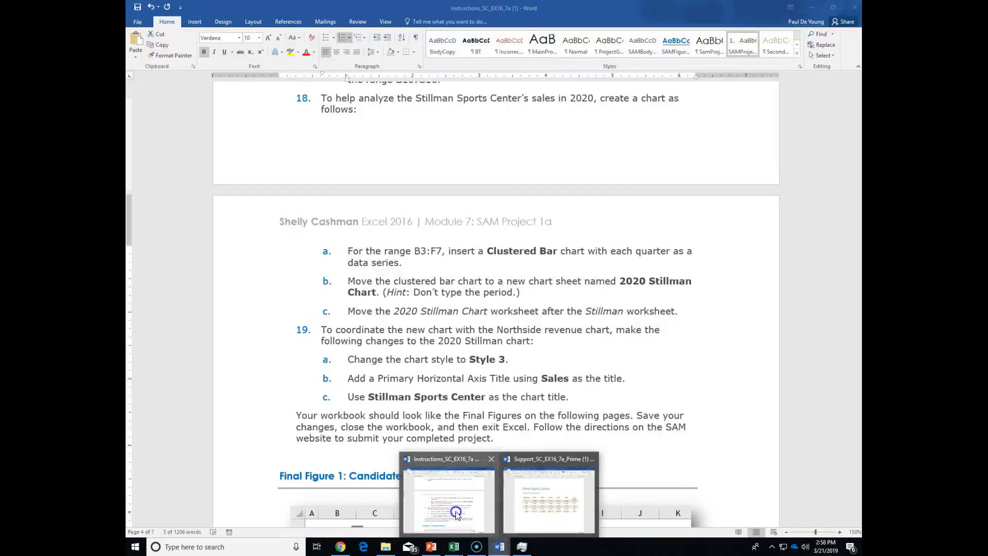
click(453, 507)
click(344, 274)
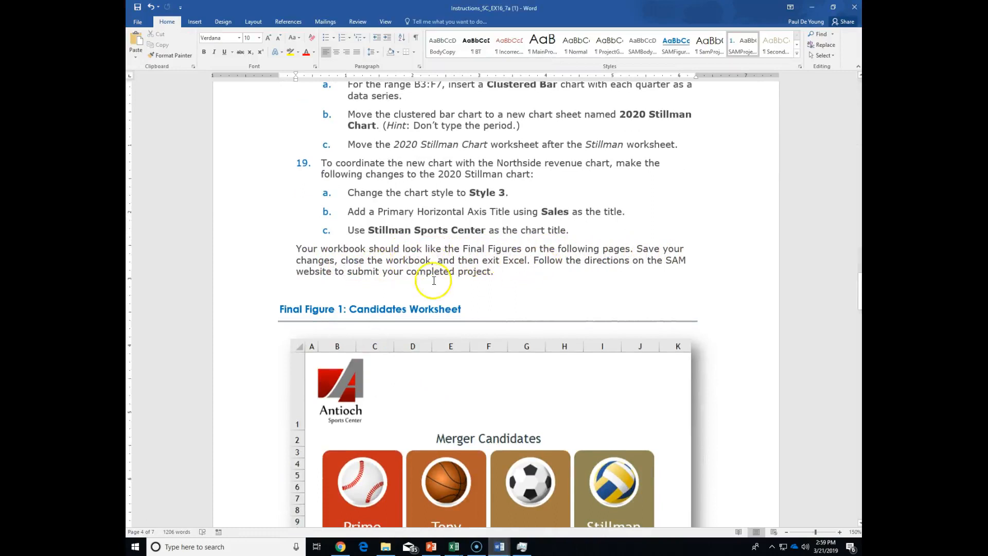
scroll(457, 272, down, 5)
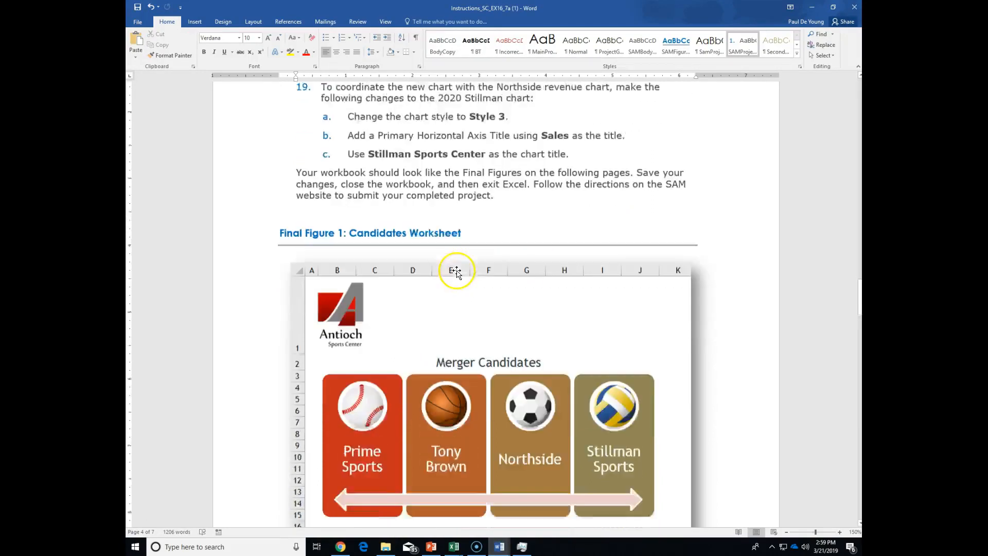
scroll(544, 315, down, 8)
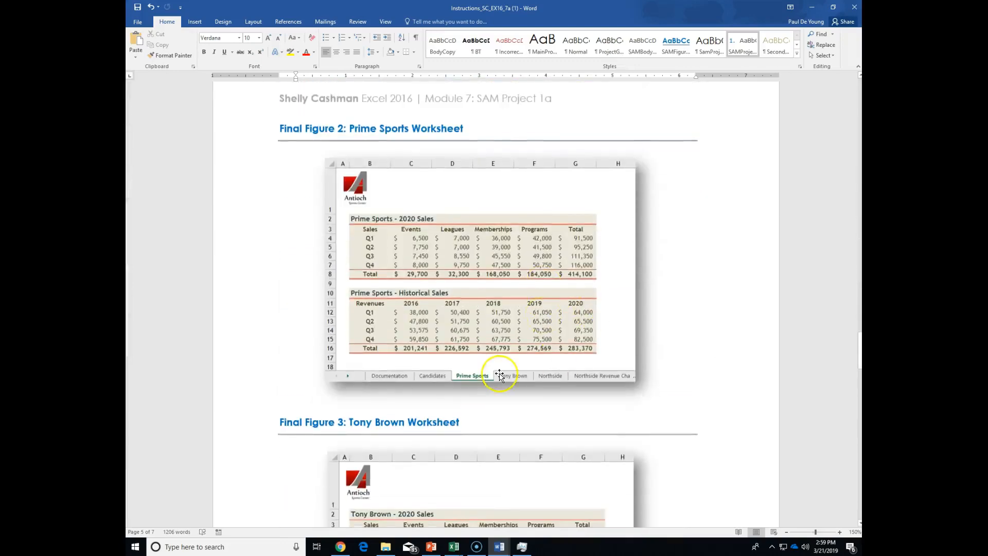
scroll(463, 335, down, 3)
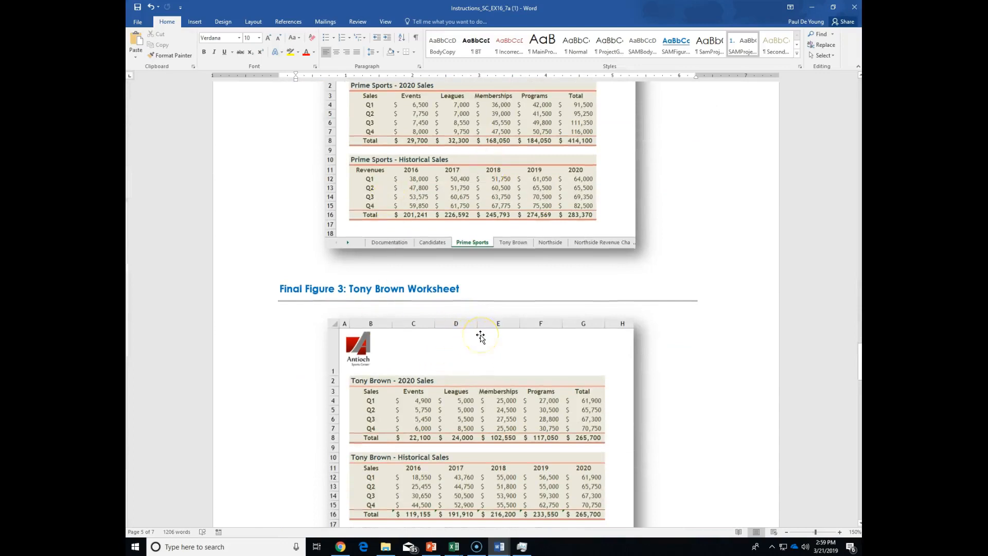
scroll(480, 337, down, 13)
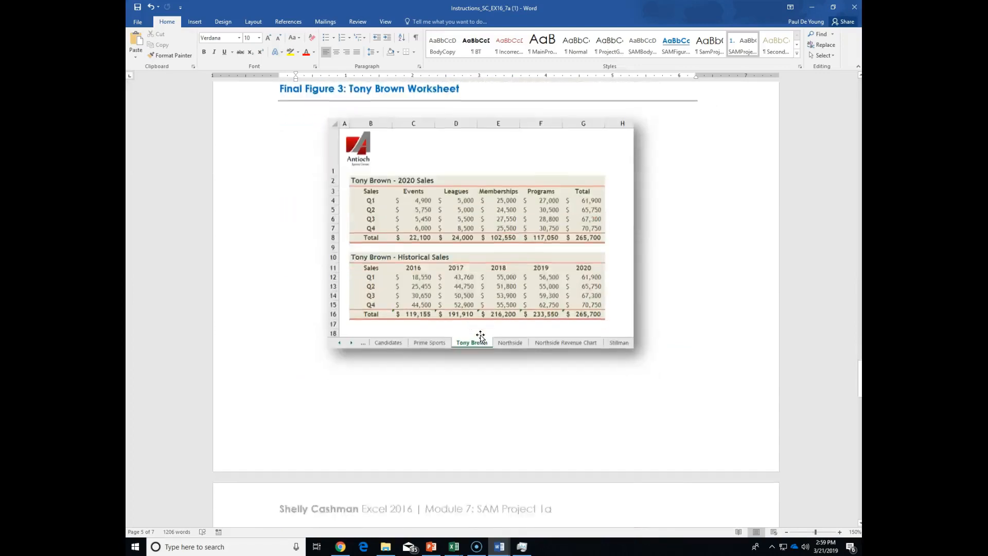
click(479, 336)
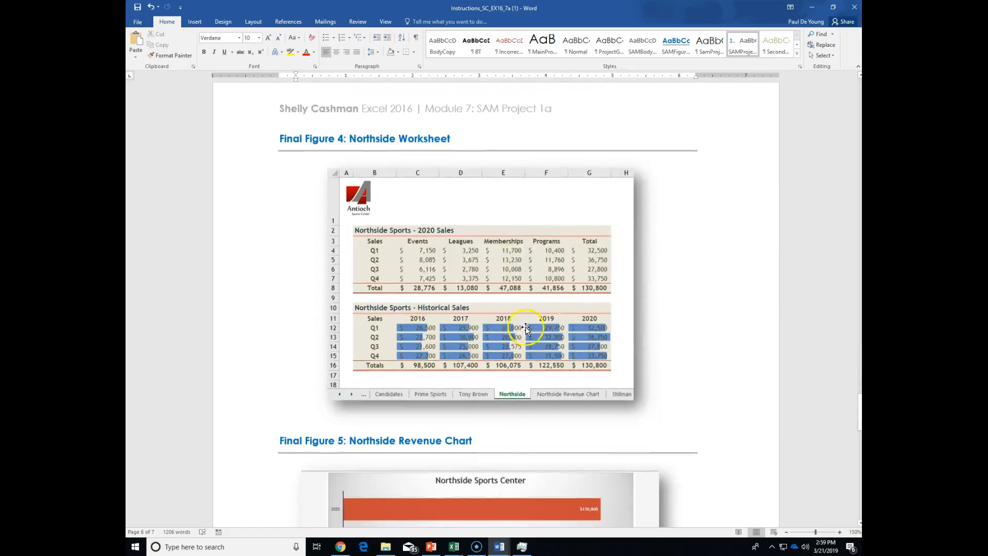
scroll(554, 325, down, 1)
scroll(558, 320, down, 5)
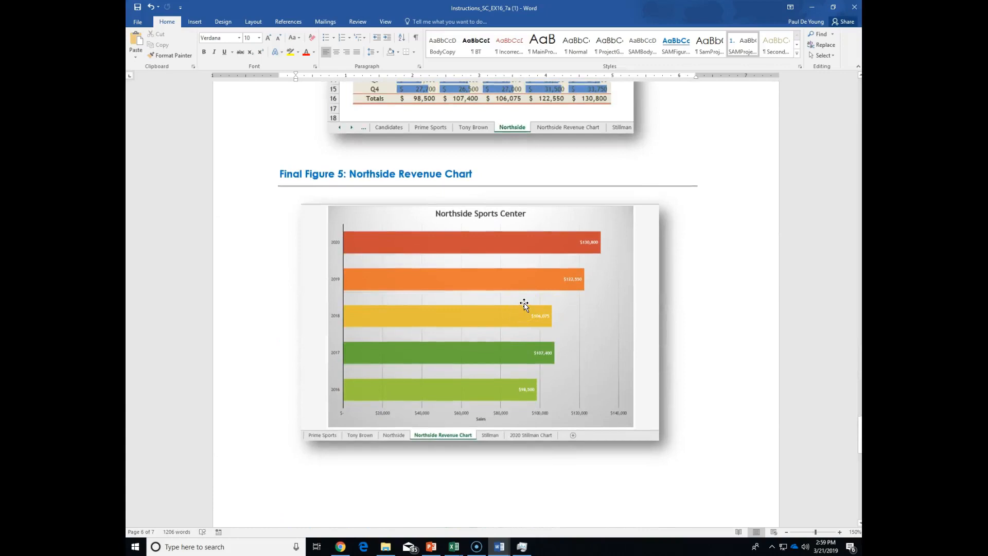
scroll(524, 305, down, 10)
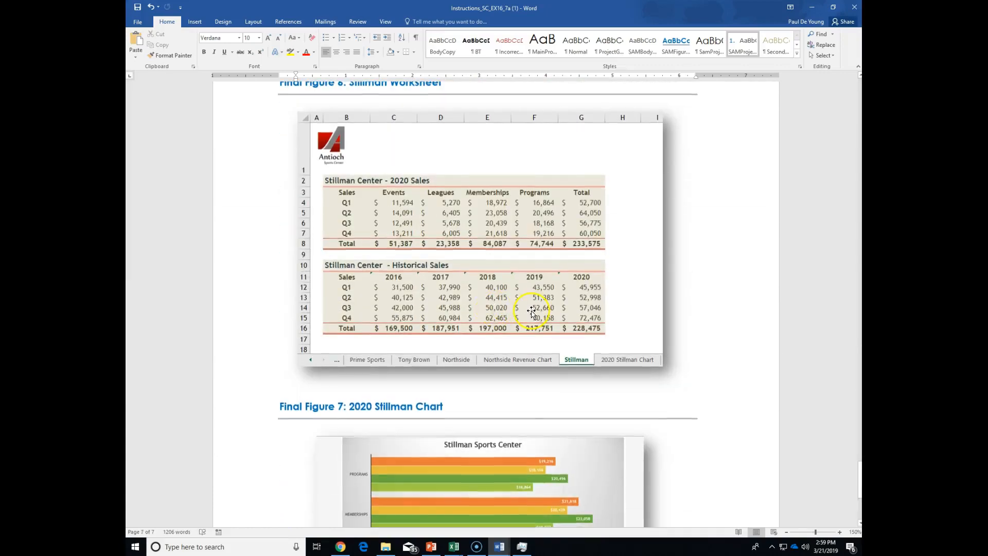
scroll(527, 309, down, 4)
scroll(529, 311, down, 1)
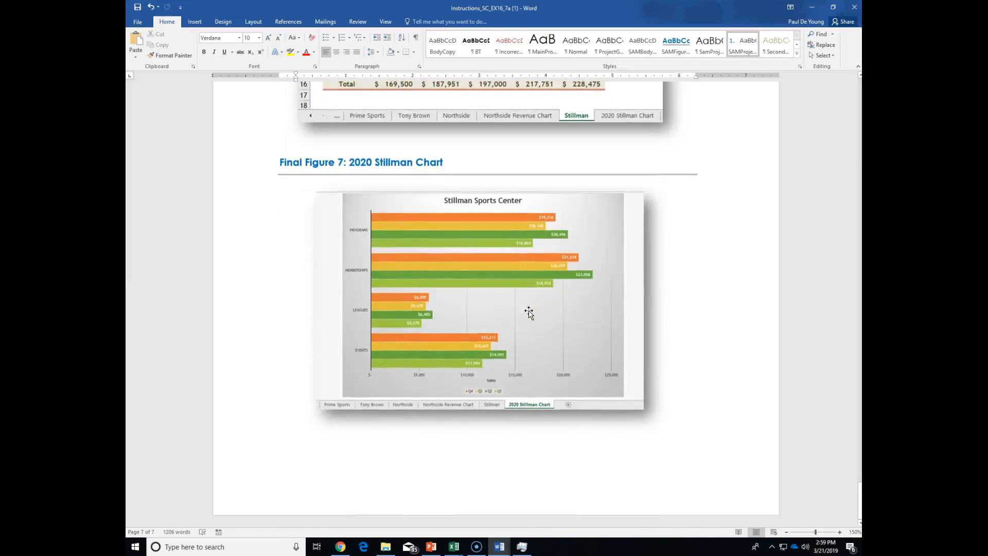
Go back through the Word instructions and check the requirements in steps 11 to 19, including where the chart sheet belongs.
scroll(527, 309, up, 15)
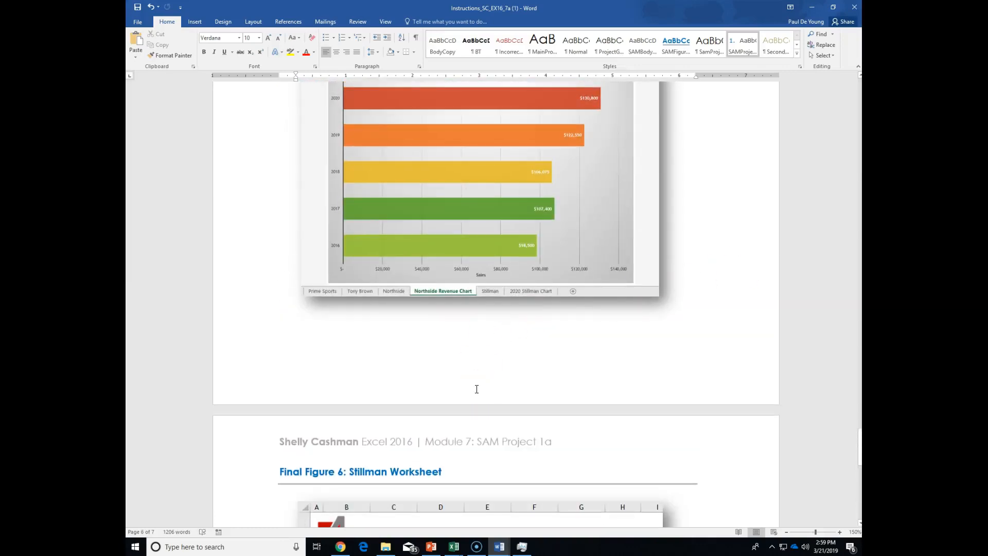
scroll(450, 327, up, 16)
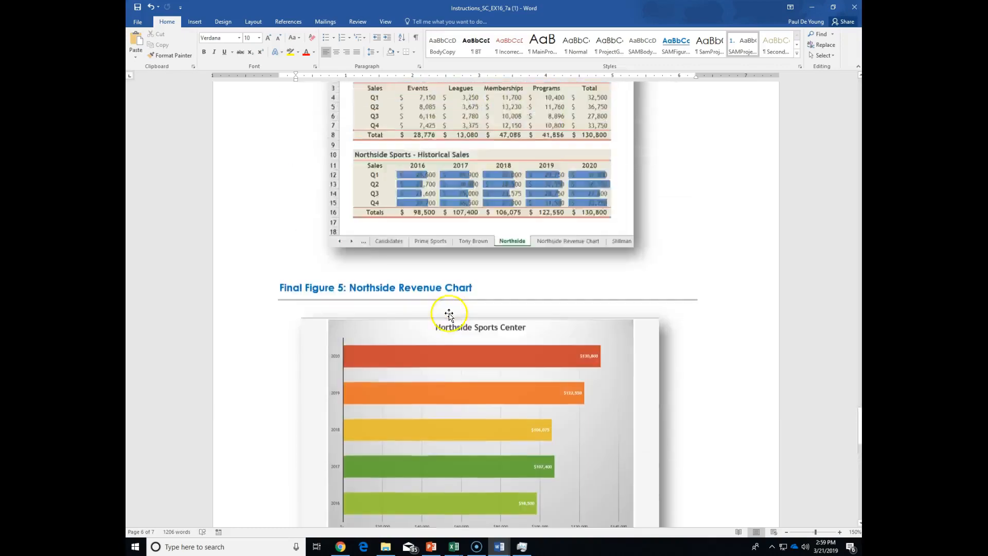
scroll(450, 318, up, 15)
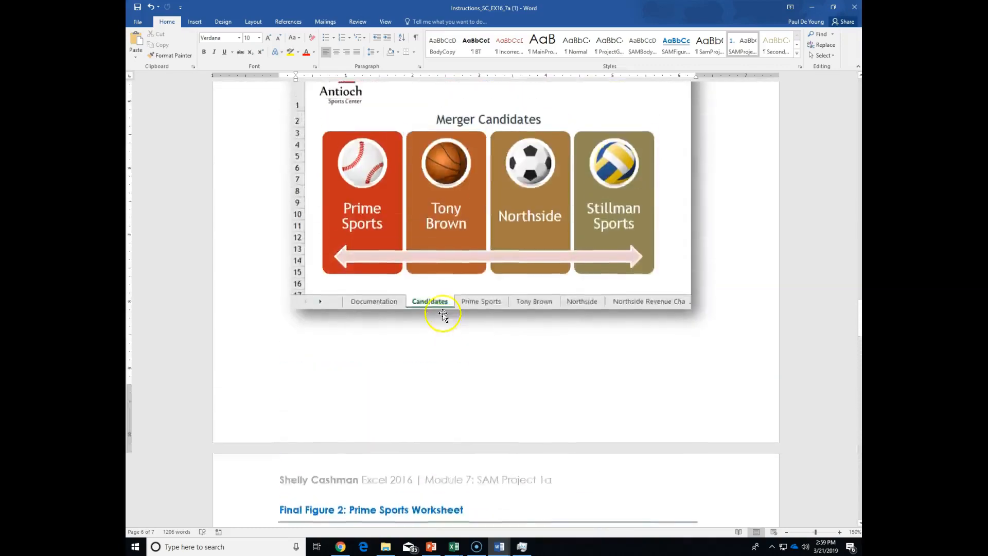
scroll(441, 308, up, 10)
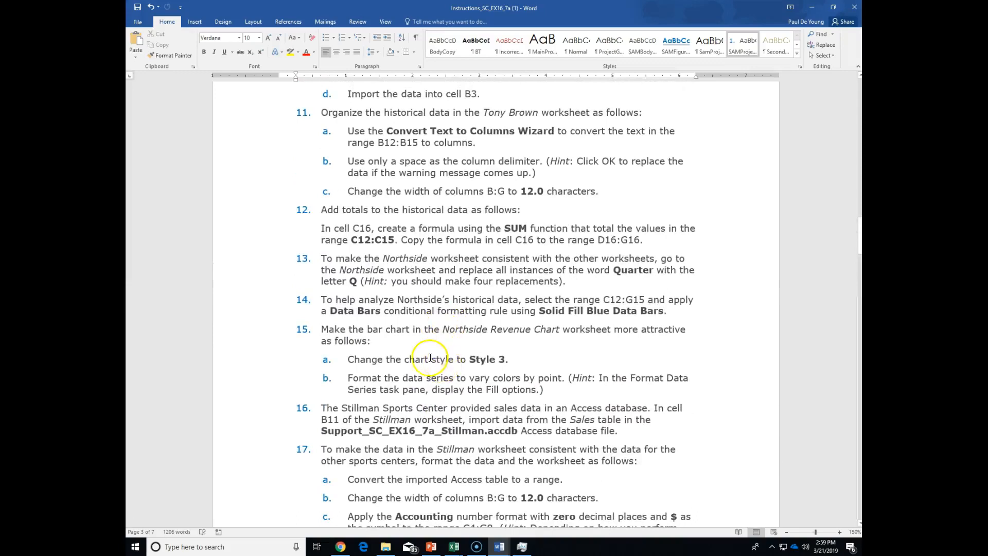
scroll(432, 348, down, 4)
scroll(432, 348, down, 4)
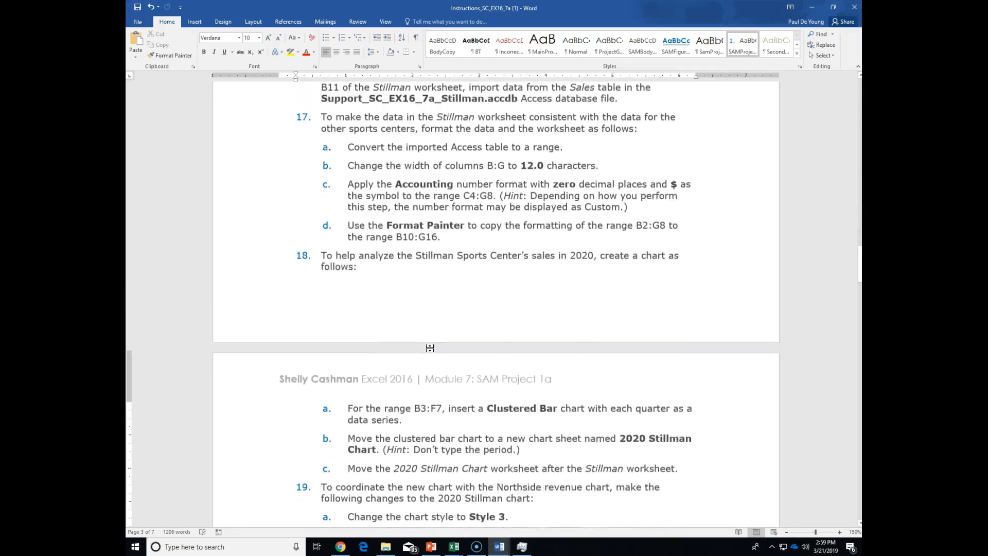
scroll(428, 346, down, 3)
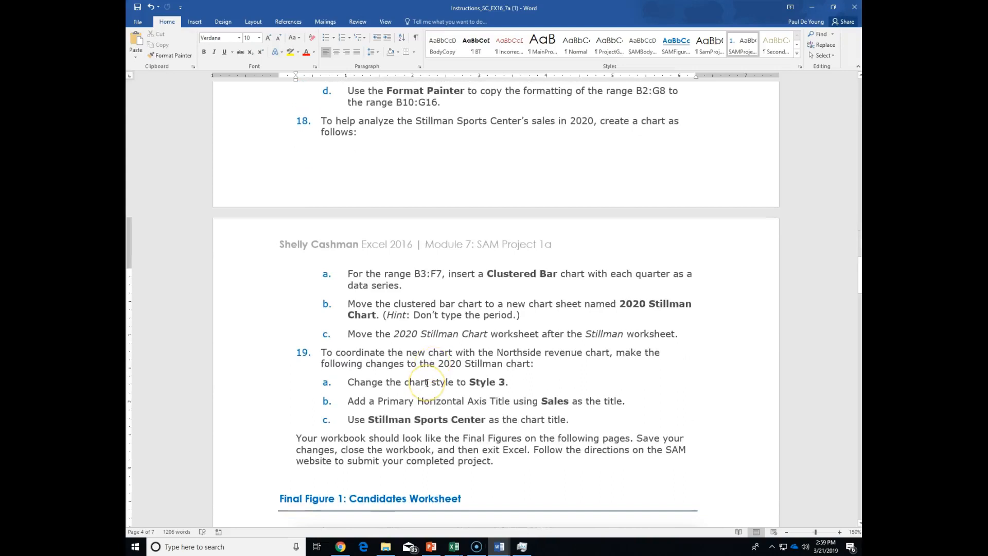
Return to the Excel workbook and move the 2020 Stillman Chart sheet after the Stillman worksheet.
click(459, 551)
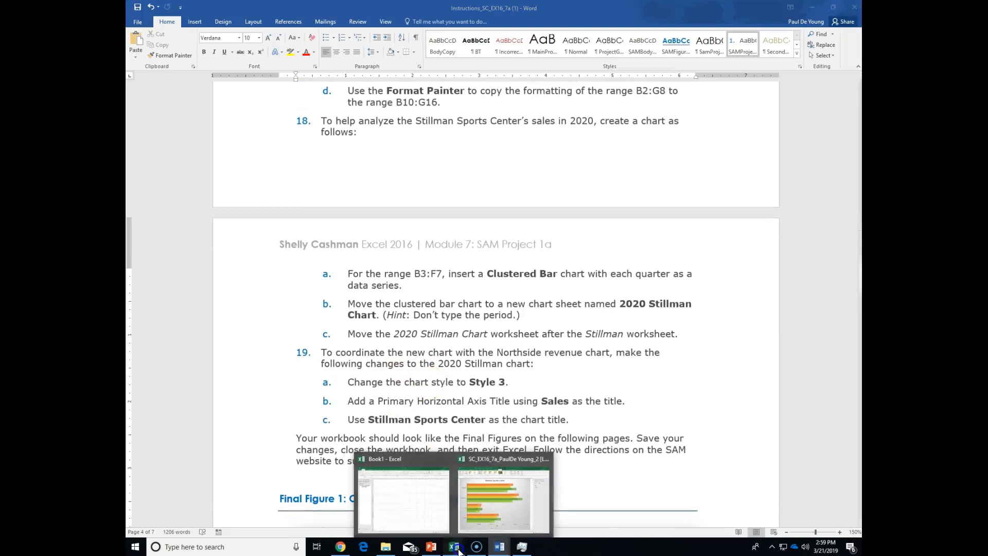
click(497, 509)
scroll(402, 441, down, 1)
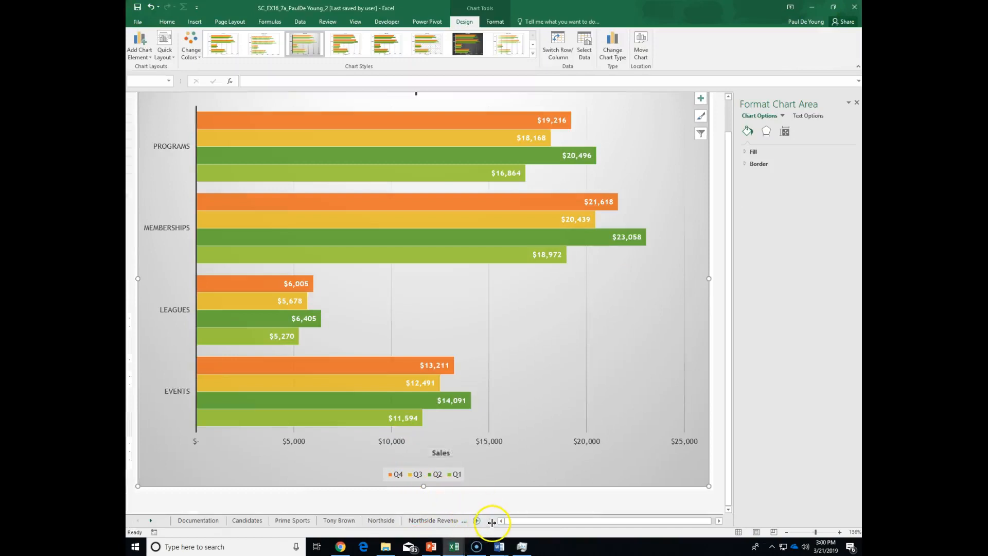
drag(490, 522, 652, 521)
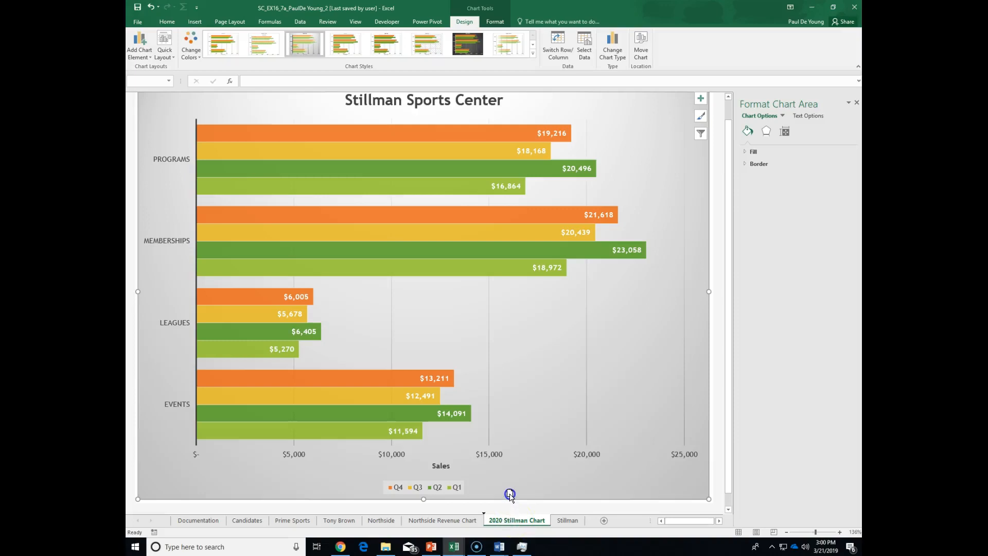
drag(510, 494, 595, 524)
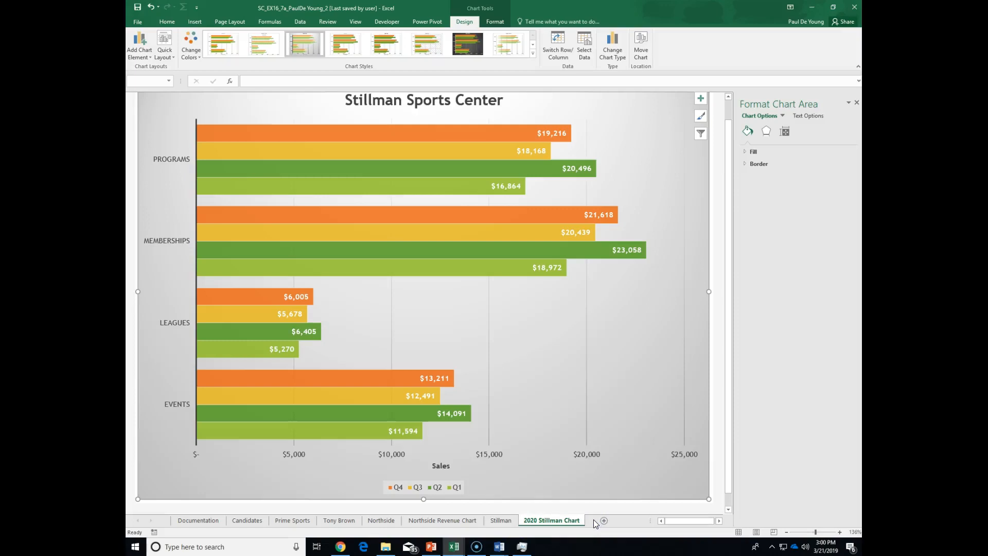
Check the Stillman worksheet against the 2020 Stillman Chart sheet and save the workbook.
click(501, 521)
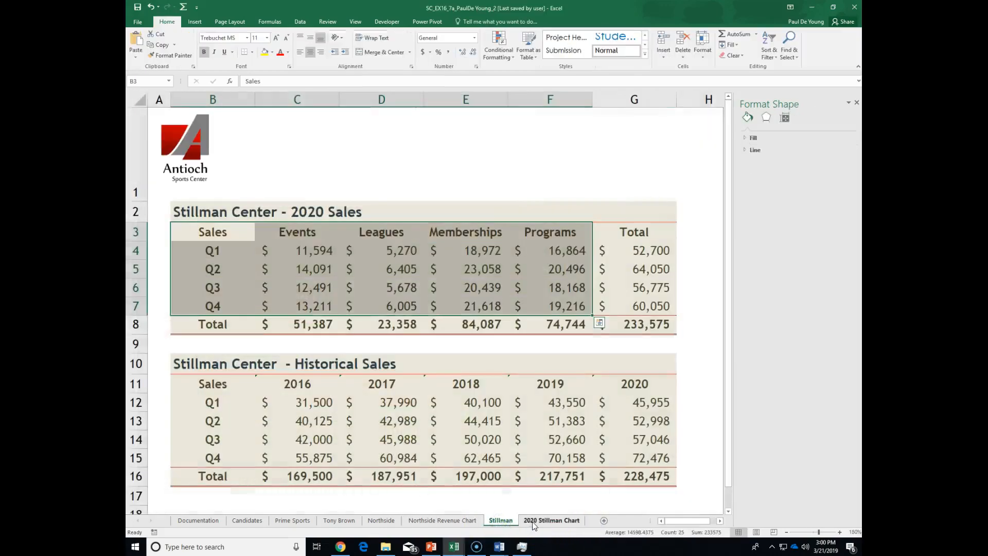
click(544, 521)
click(501, 520)
click(544, 520)
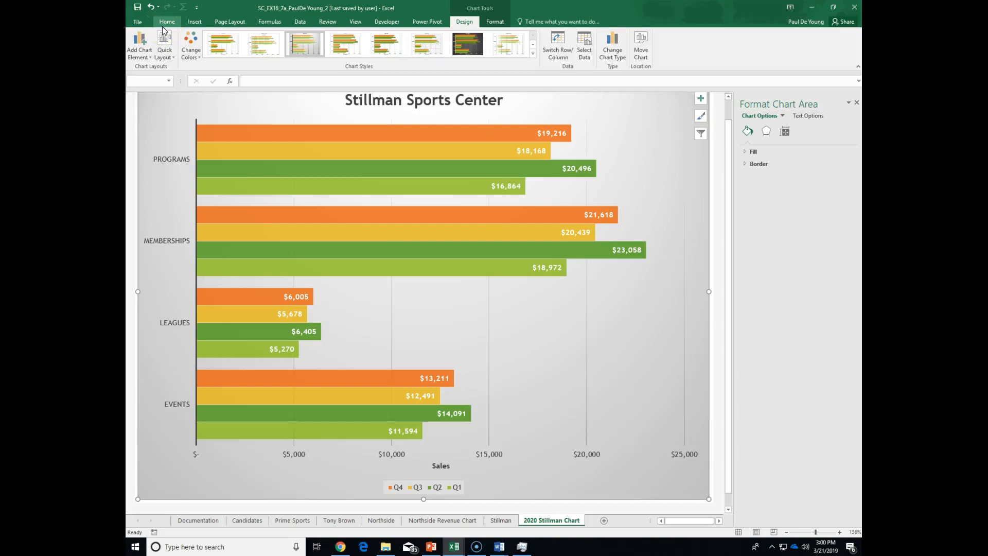
click(137, 7)
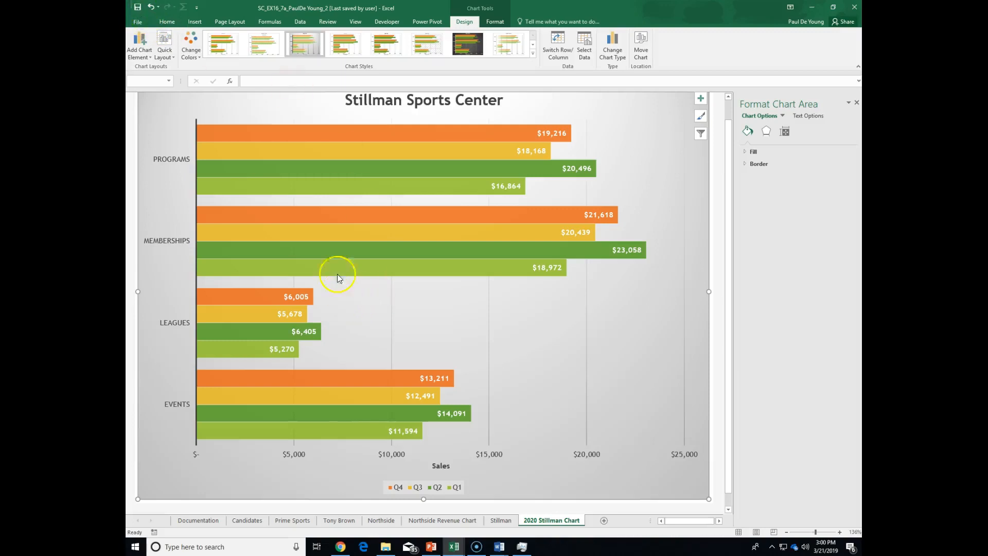
Switch to the course site in Chrome and open Excel Module 7 SAM Project 1 from the Module 7 content.
click(340, 546)
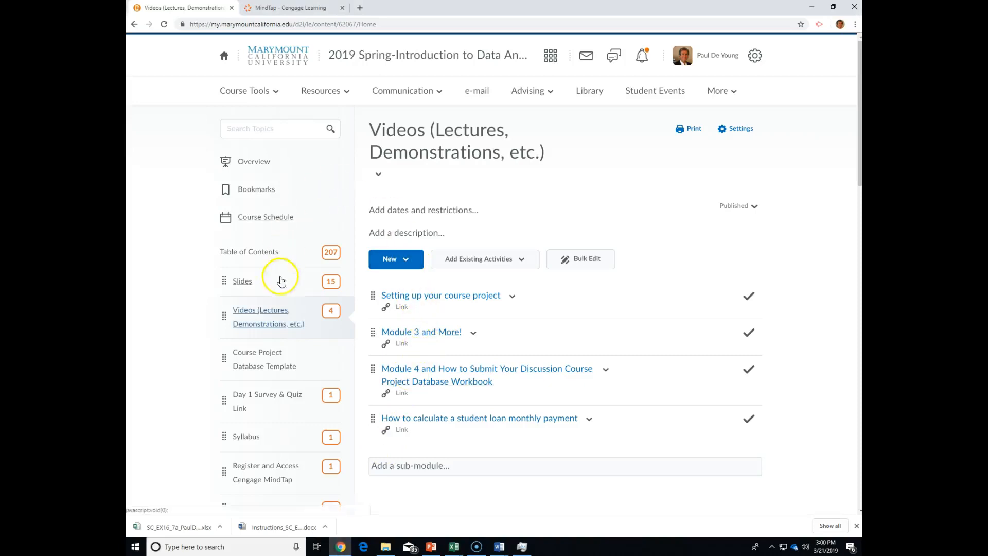
scroll(252, 396, down, 5)
scroll(252, 395, down, 6)
scroll(253, 391, down, 2)
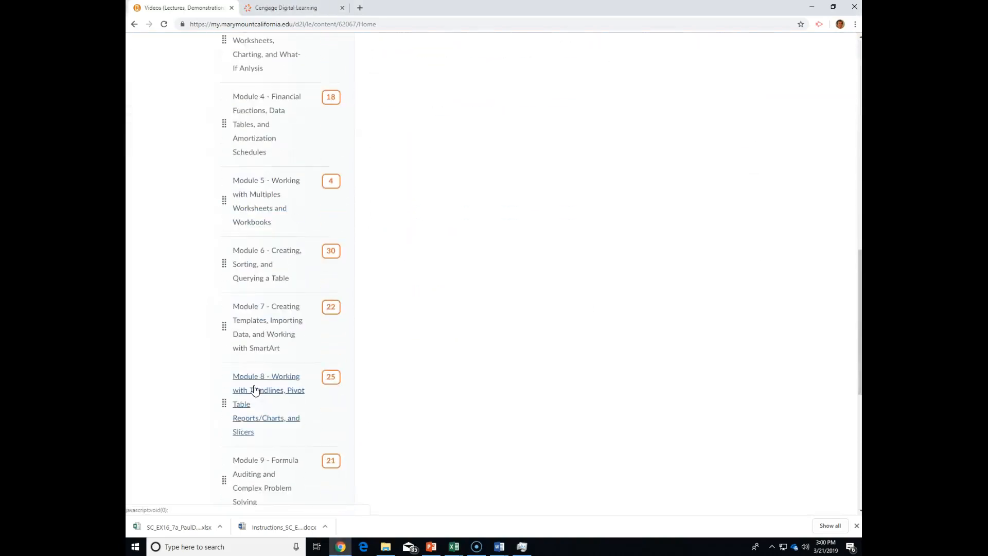
click(275, 324)
scroll(533, 271, up, 12)
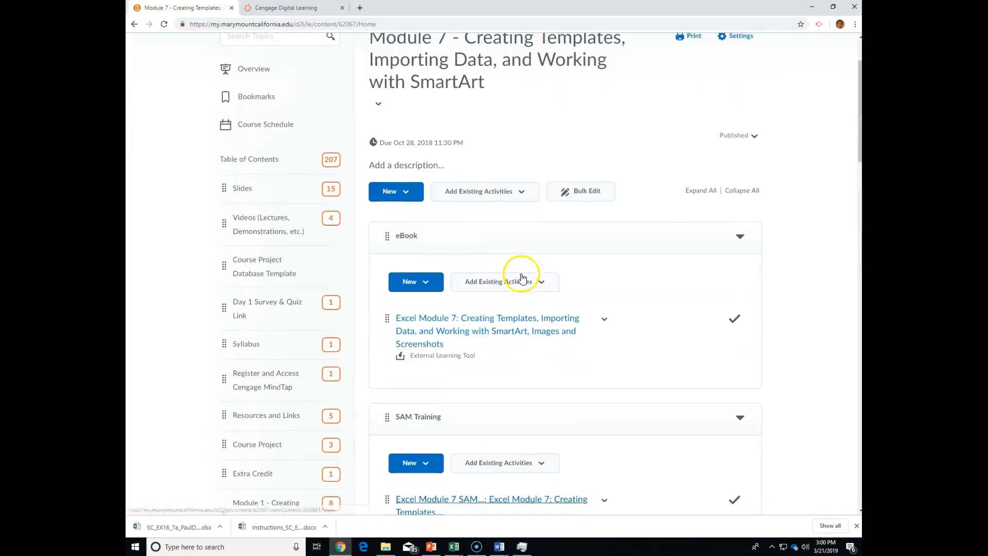
scroll(523, 278, down, 10)
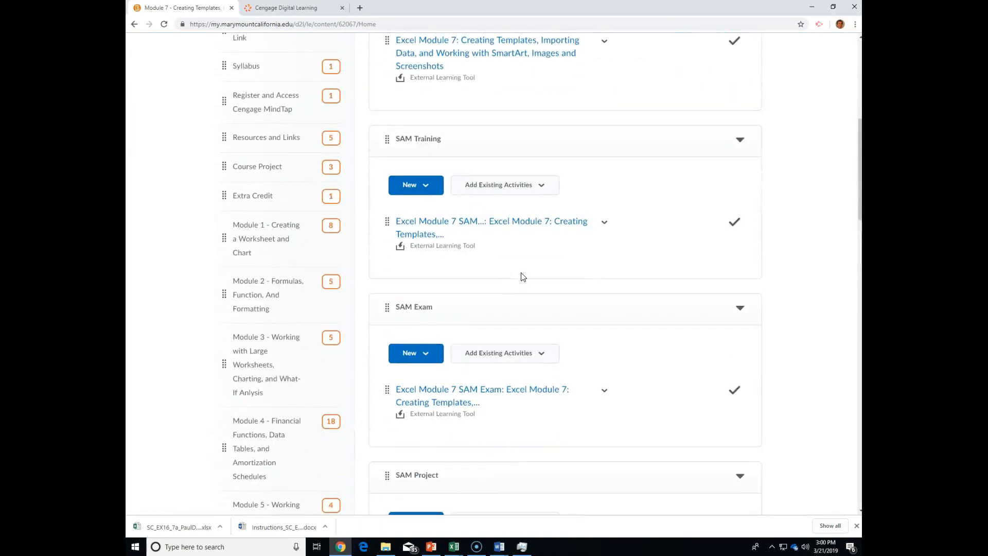
click(530, 330)
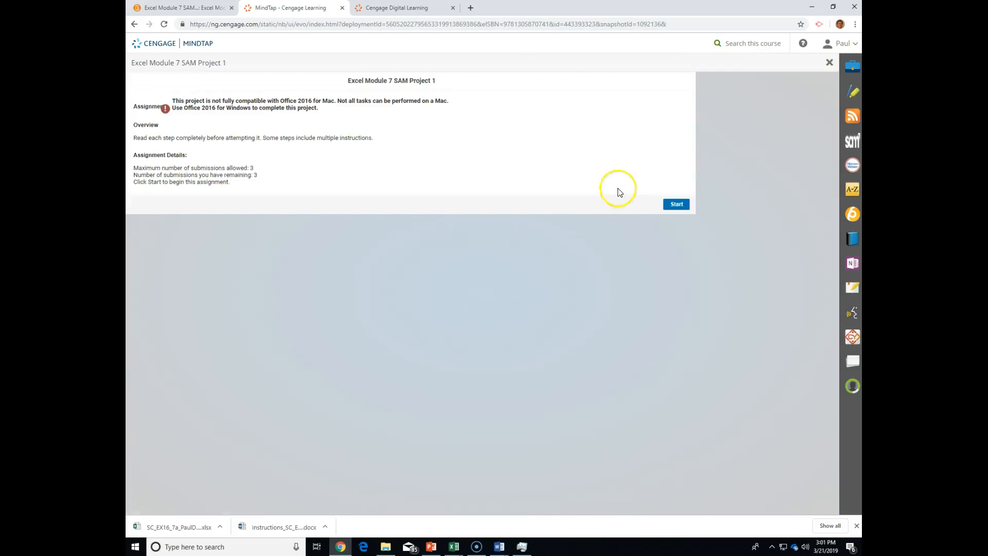
Start the SAM project and upload the completed SC_EX16_7a workbook from folder 04 of Module Projects.
click(676, 204)
click(378, 282)
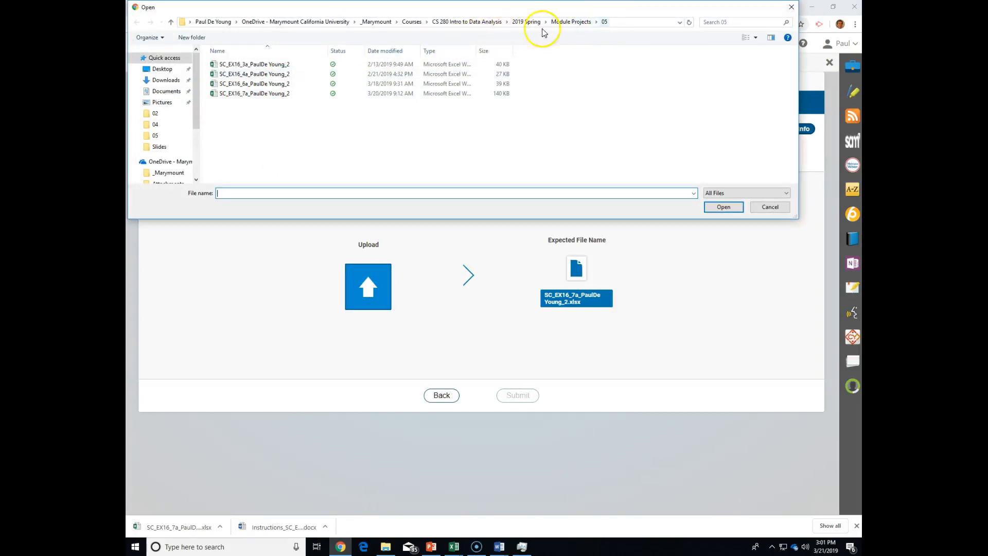
click(571, 23)
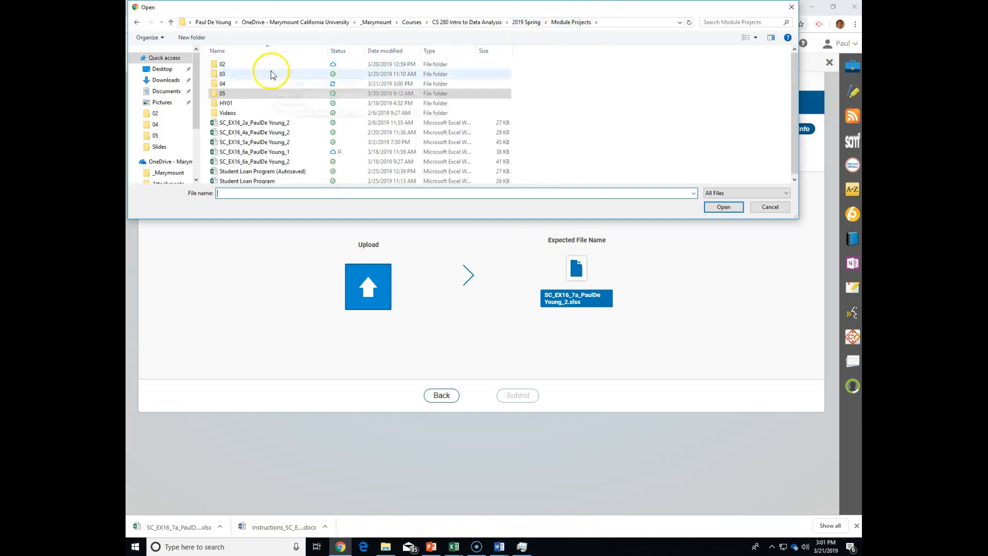
click(232, 86)
double_click(233, 86)
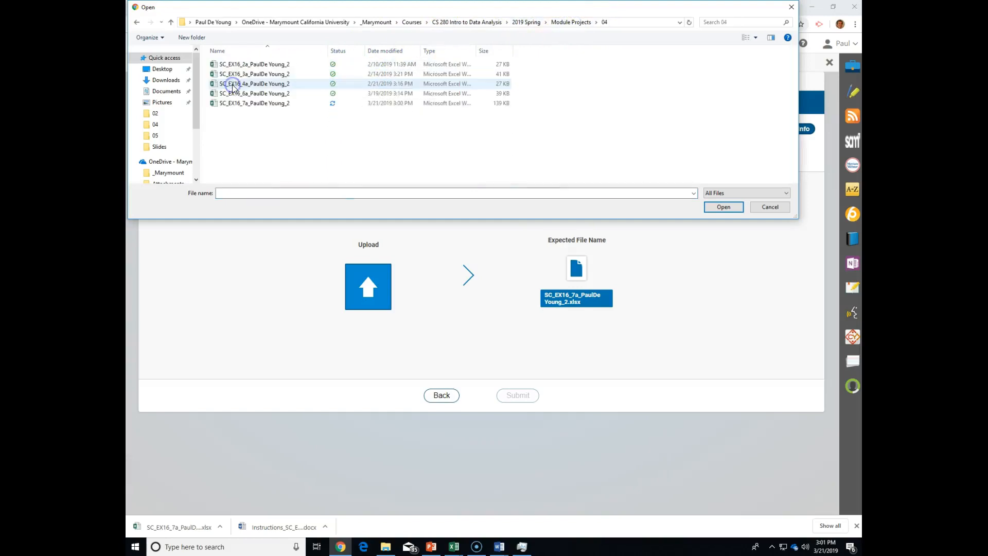
click(250, 106)
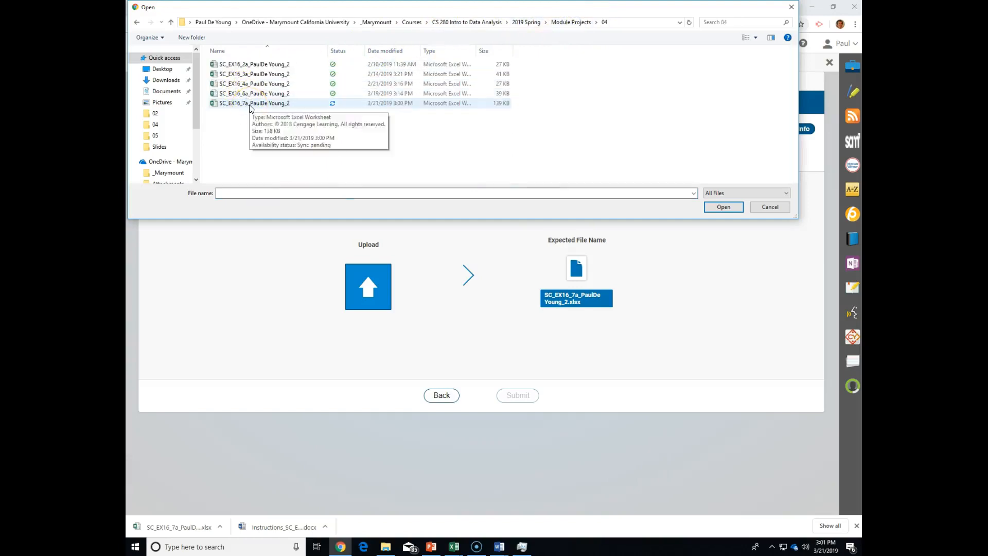
double_click(250, 104)
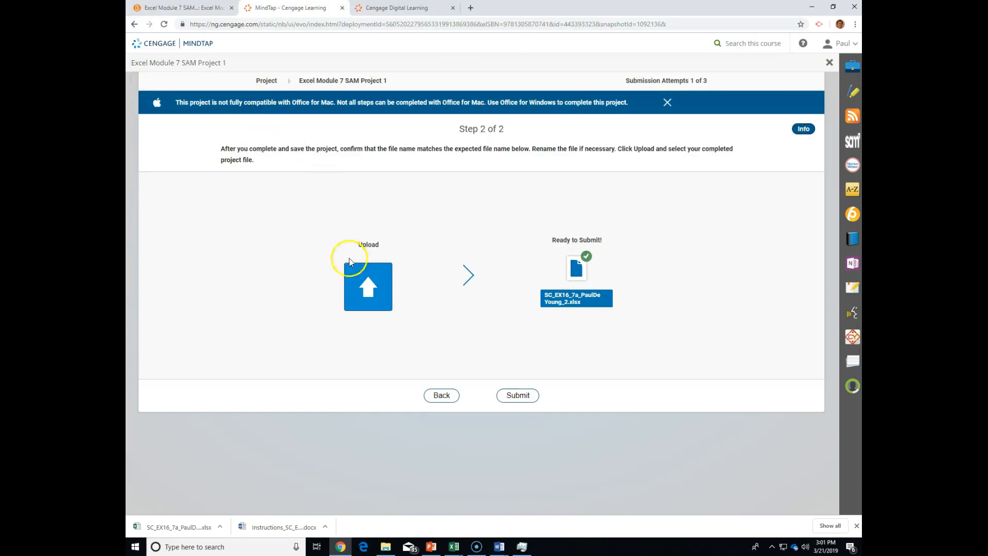
Upload the SC_EX16_7a workbook from folder 04 again for the project submission.
click(360, 296)
click(703, 238)
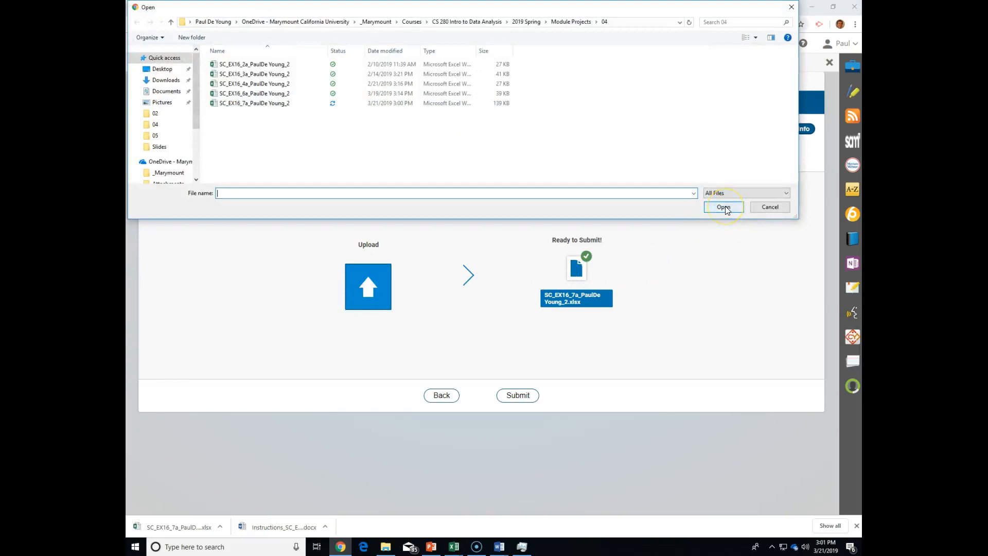
double_click(262, 103)
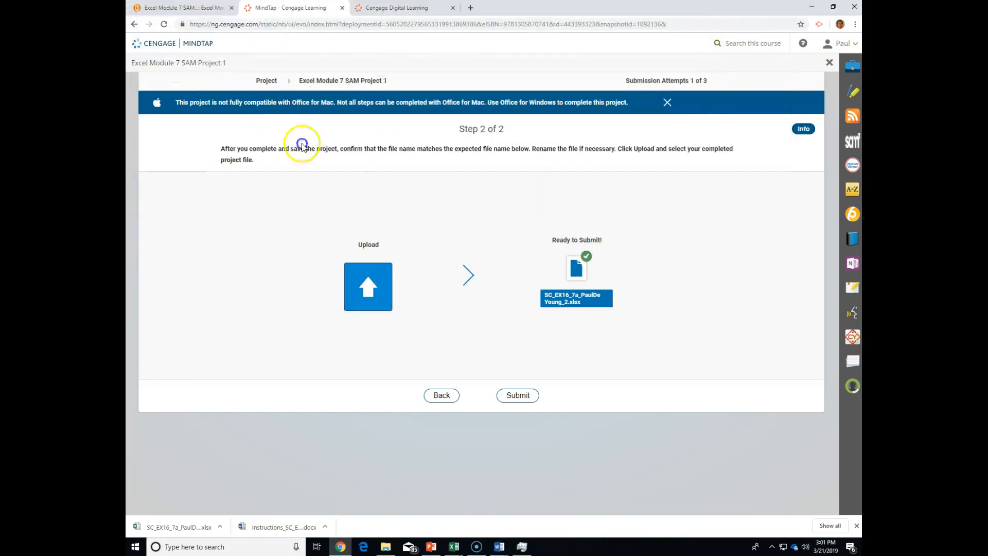
Submit the uploaded workbook for Excel Module 7 SAM Project 1 and open its downloaded graded report in Excel.
click(518, 396)
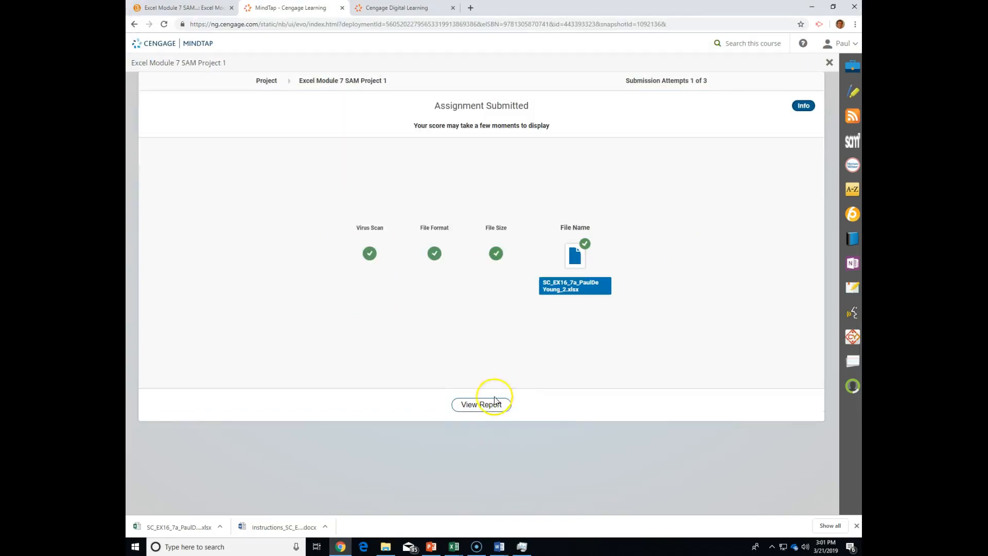
click(491, 409)
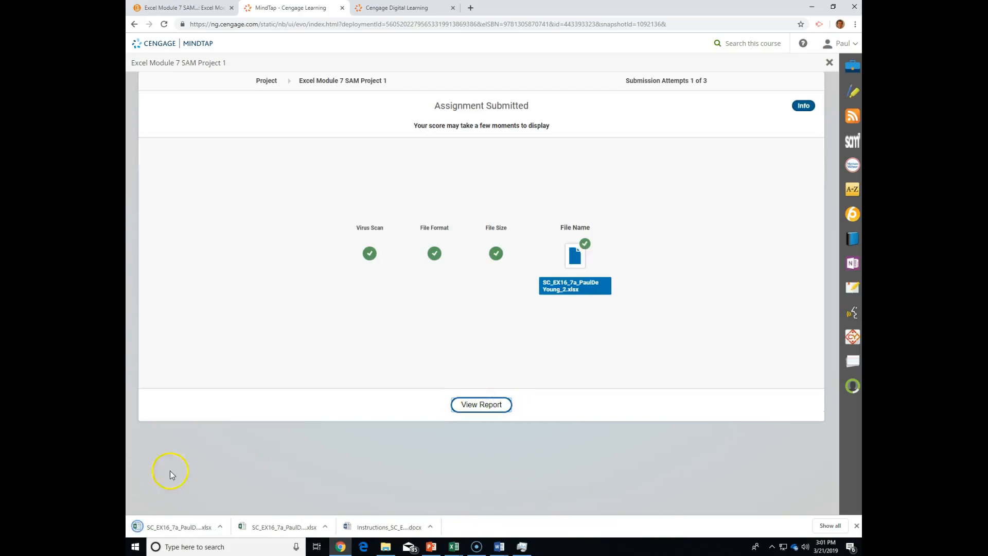
click(175, 530)
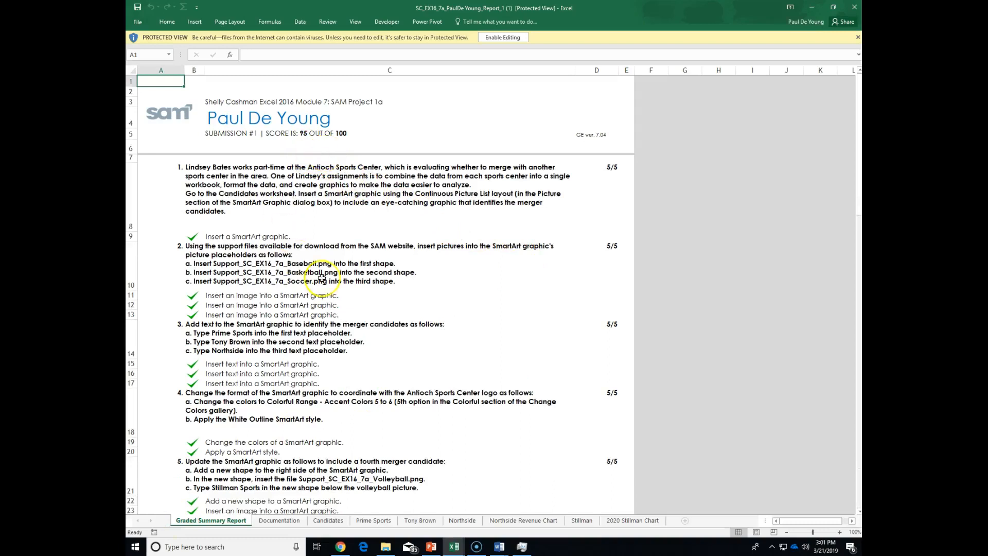
Review the task results in the Graded Summary Report, and enable editing and external data connections for the report workbook.
scroll(321, 278, down, 10)
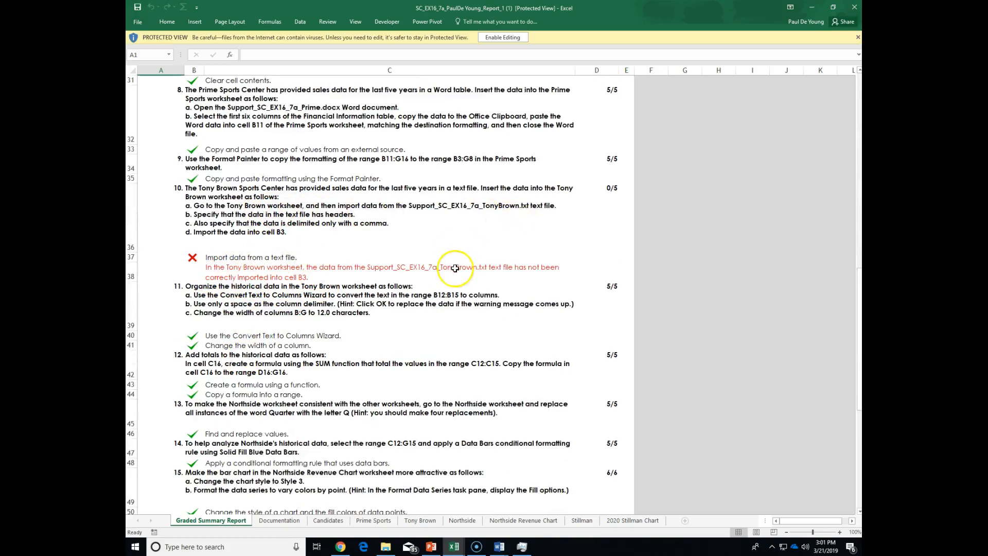
scroll(381, 186, up, 7)
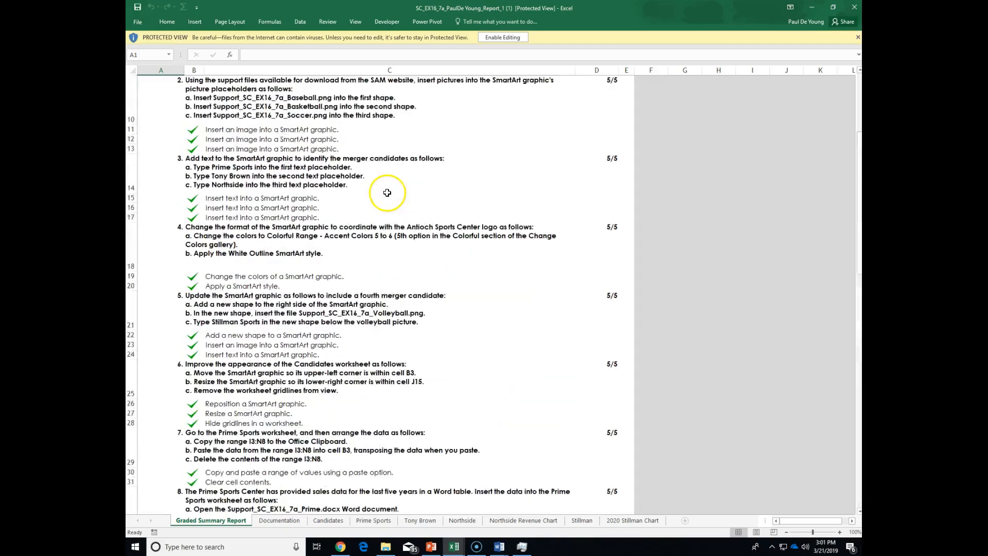
scroll(387, 193, up, 3)
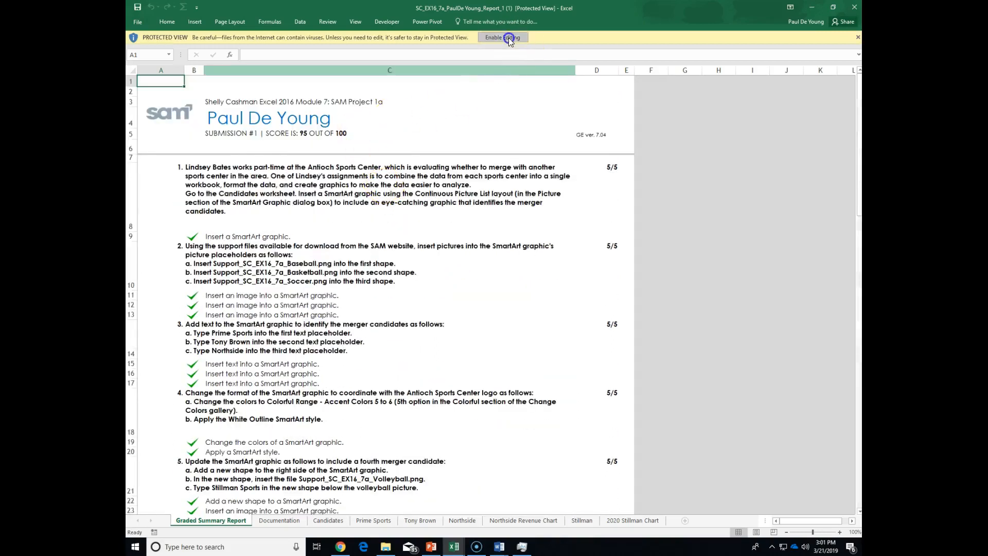
click(508, 38)
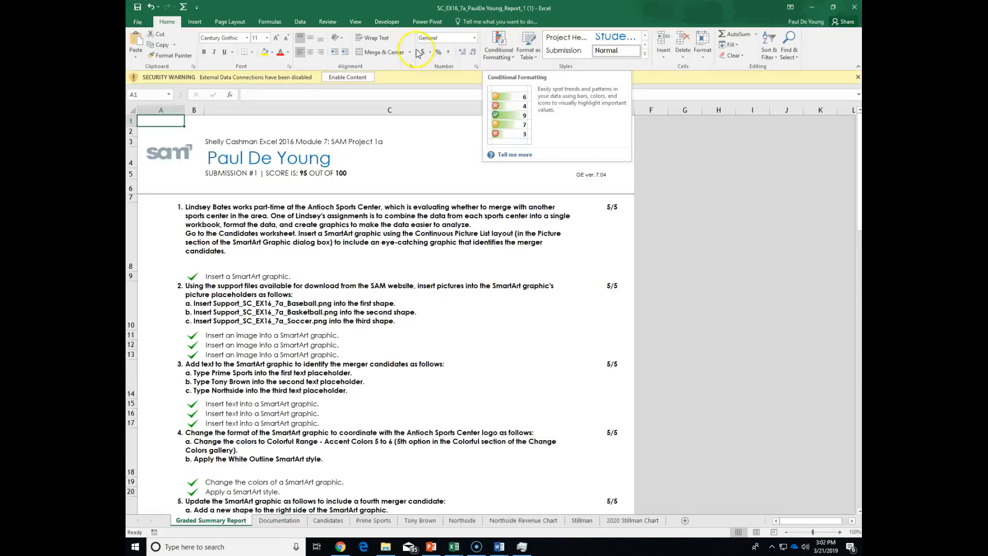
click(361, 77)
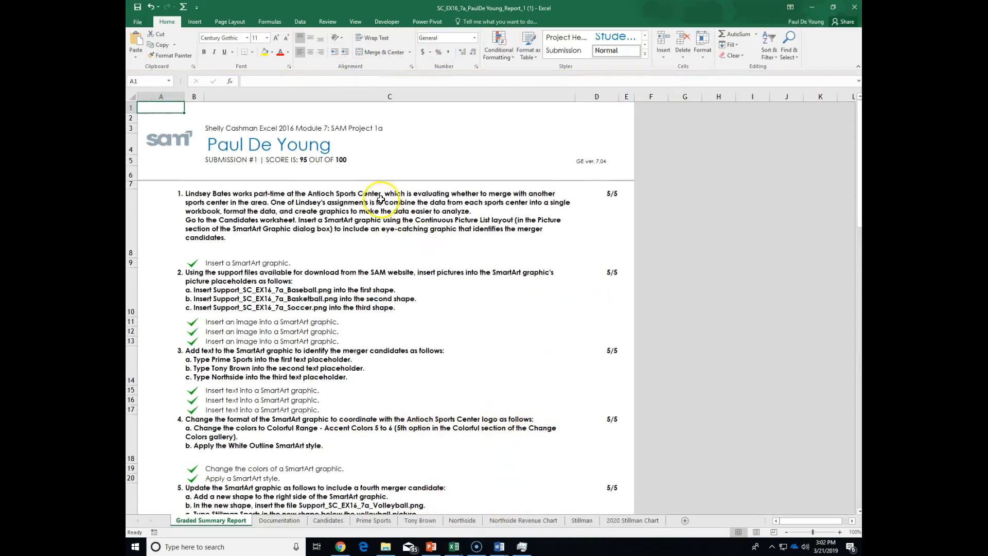
click(478, 548)
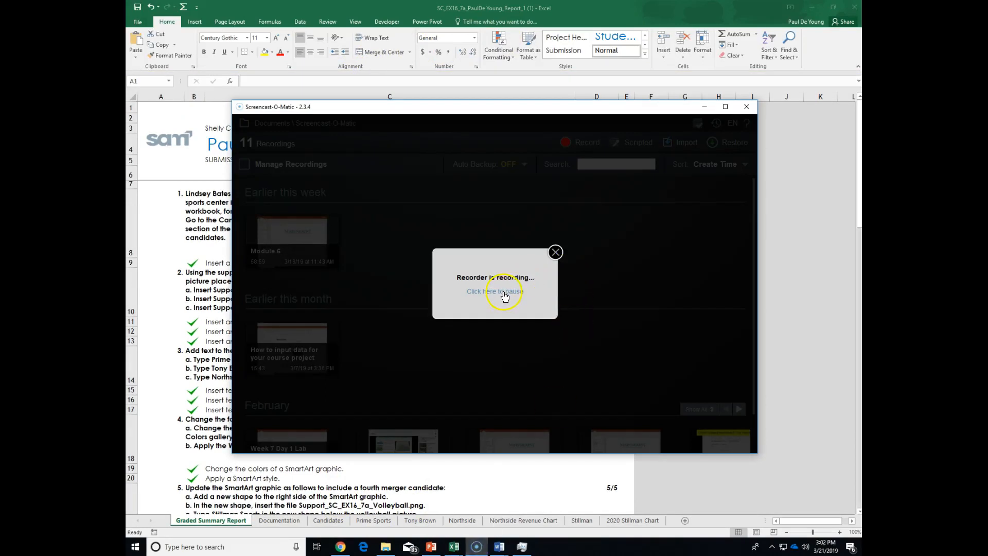